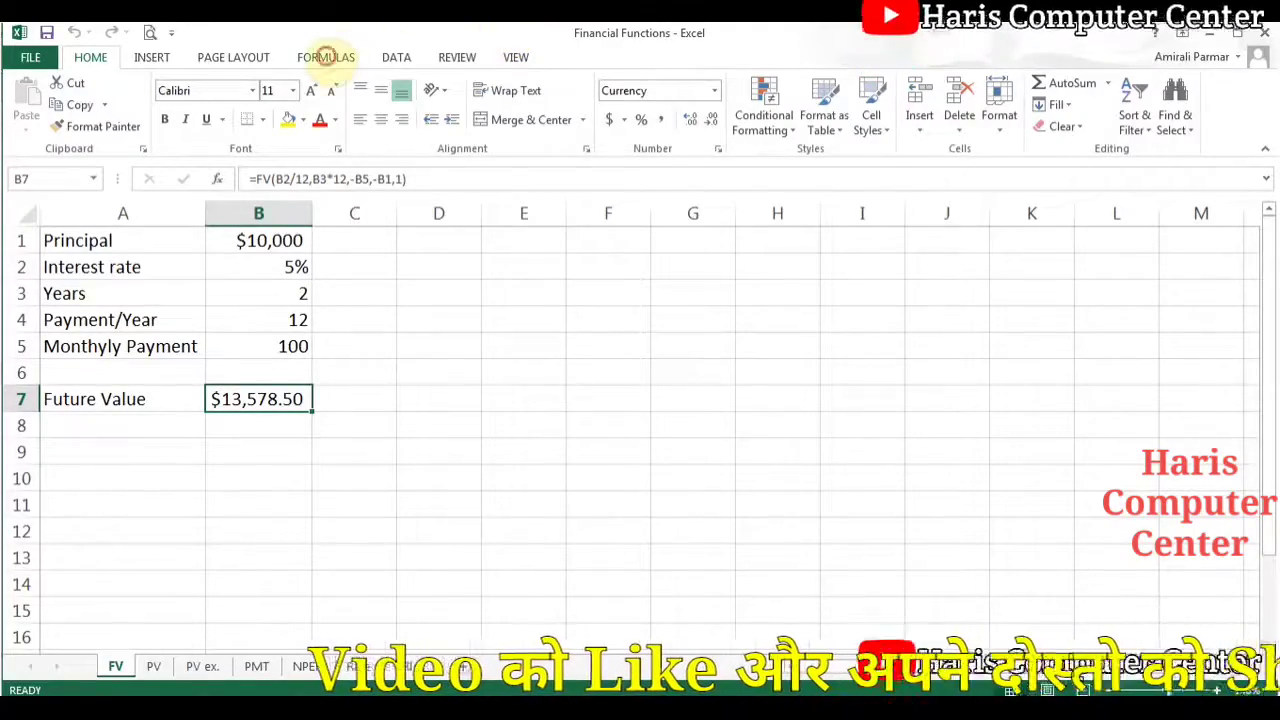
Step: Browse the list of financial functions down to the FV entry
{"action": "left_click", "coordinate": [325, 57]}
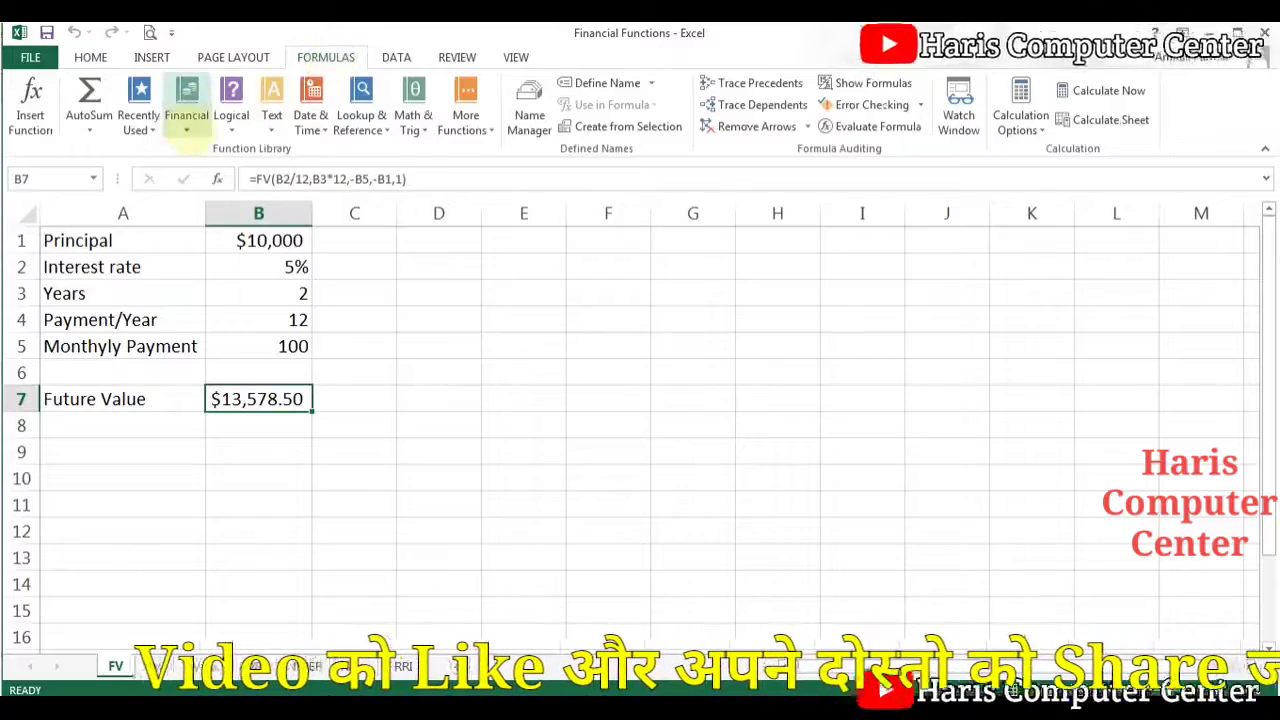
{"action": "left_click", "coordinate": [186, 112]}
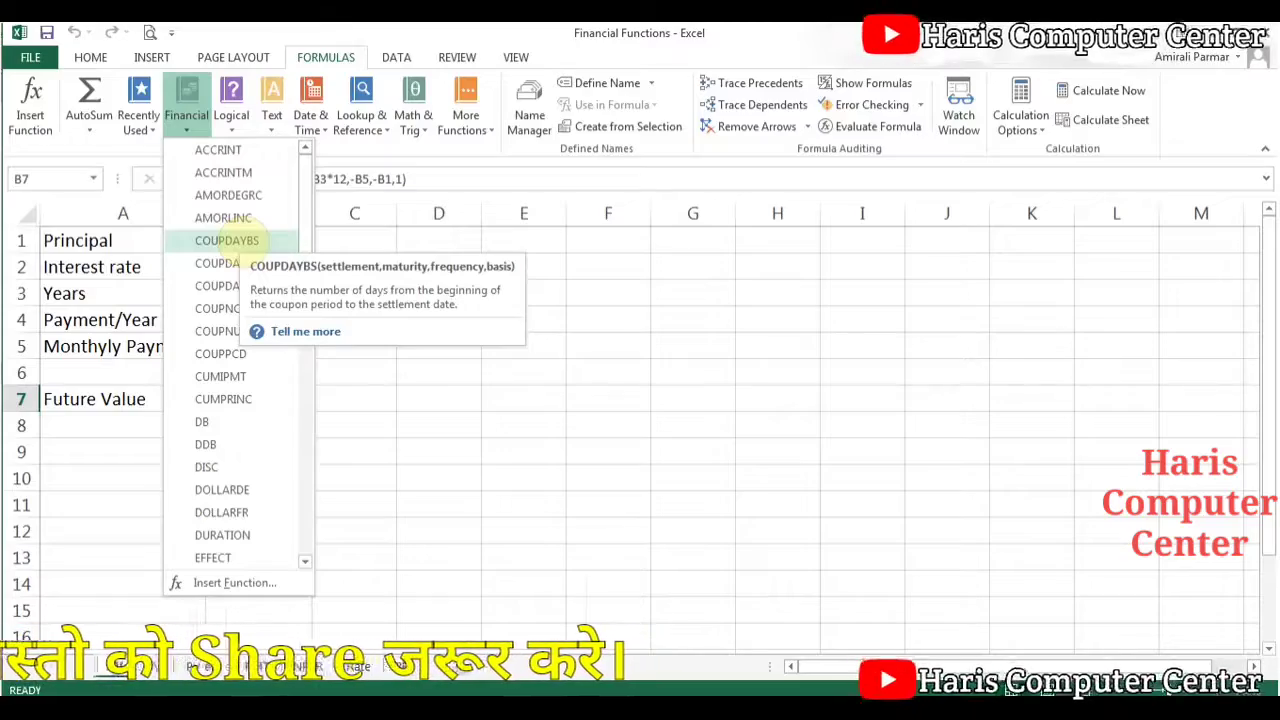
{"action": "left_click_drag", "start_coordinate": [306, 212], "coordinate": [306, 294]}
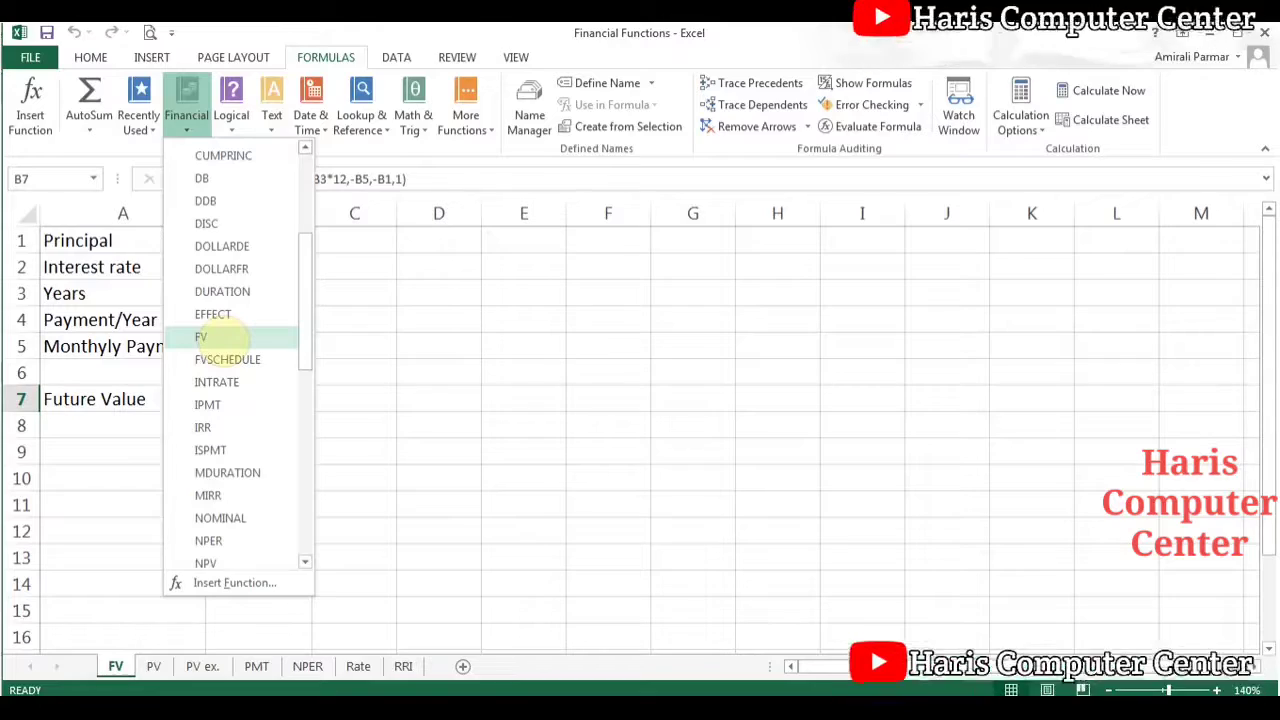
{"action": "left_click", "coordinate": [122, 397]}
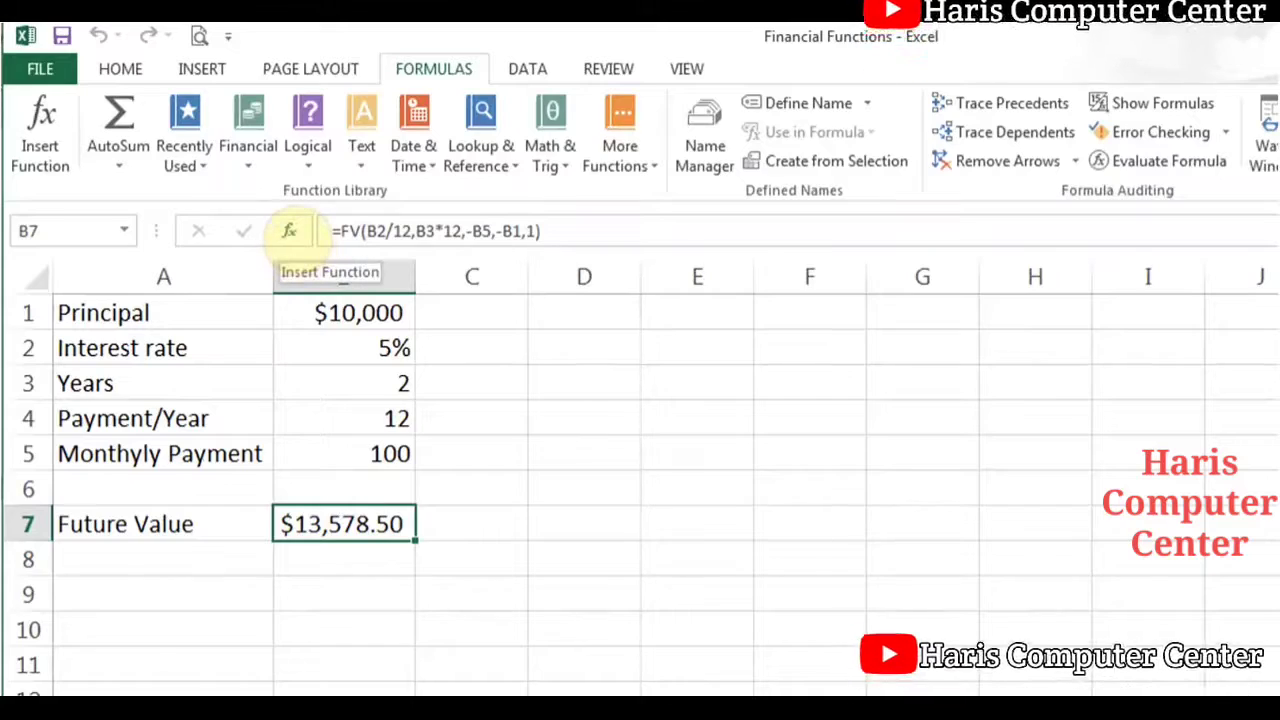
Step: Examine the Rate, Nper, Pmt, Pv and Type arguments of the FV formula in cell B7
{"action": "left_click", "coordinate": [289, 231]}
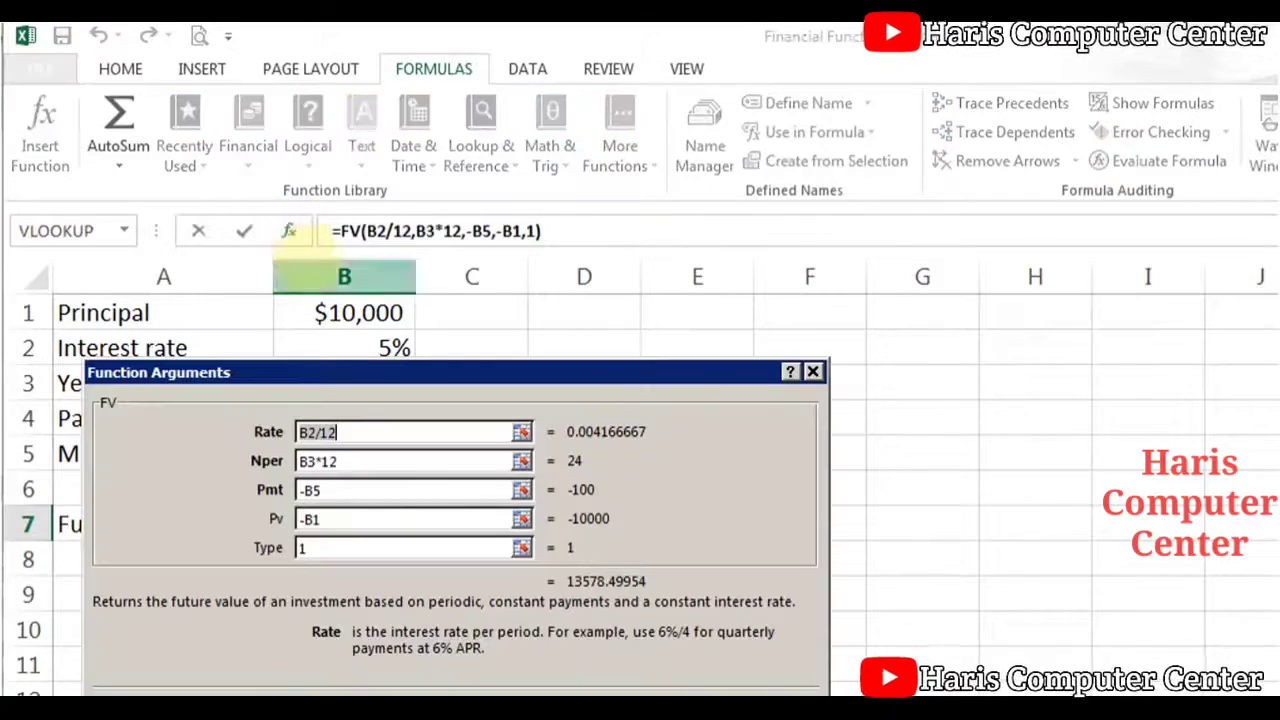
{"action": "left_click_drag", "start_coordinate": [624, 377], "coordinate": [975, 280]}
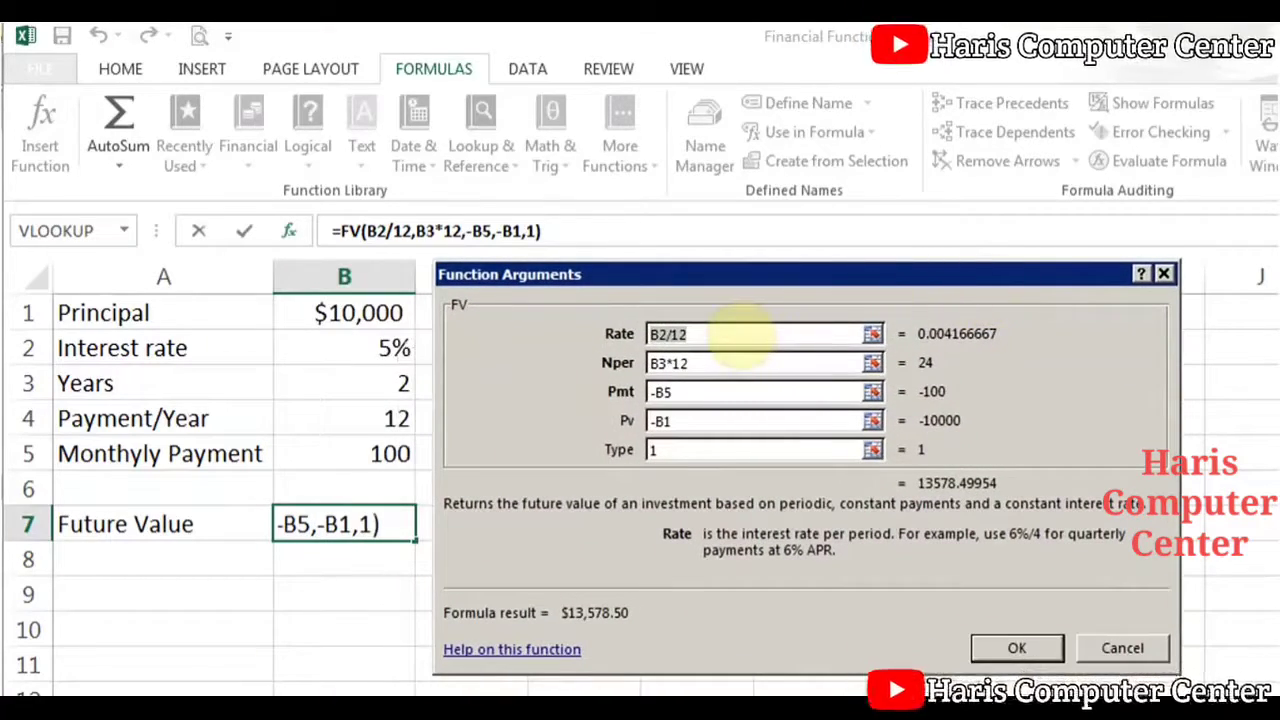
{"action": "left_click", "coordinate": [740, 333]}
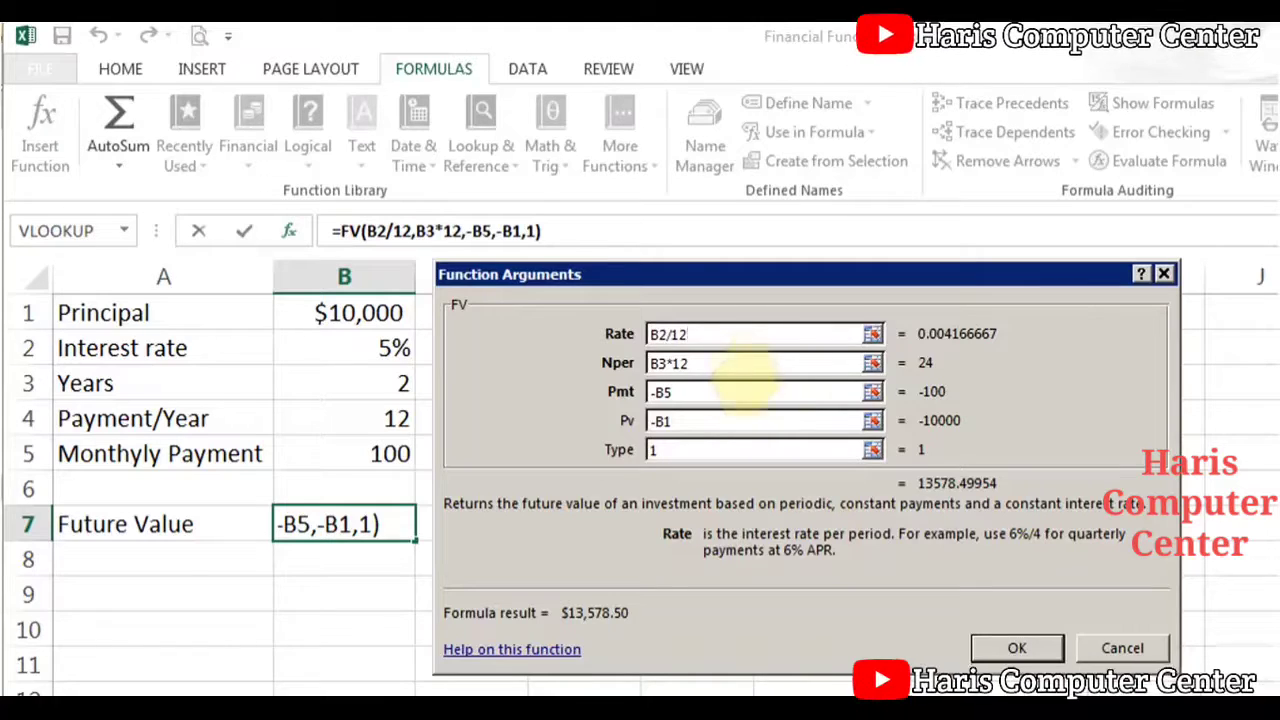
{"action": "left_click", "coordinate": [738, 364]}
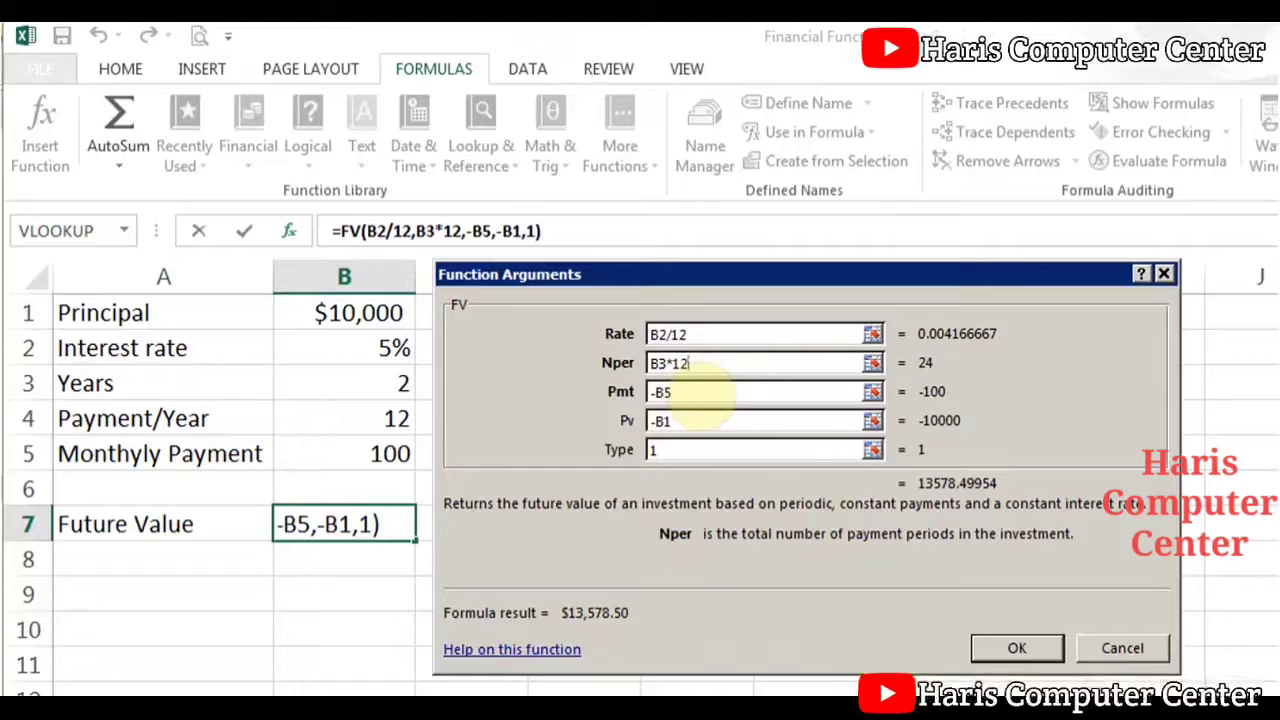
{"action": "left_click", "coordinate": [703, 392]}
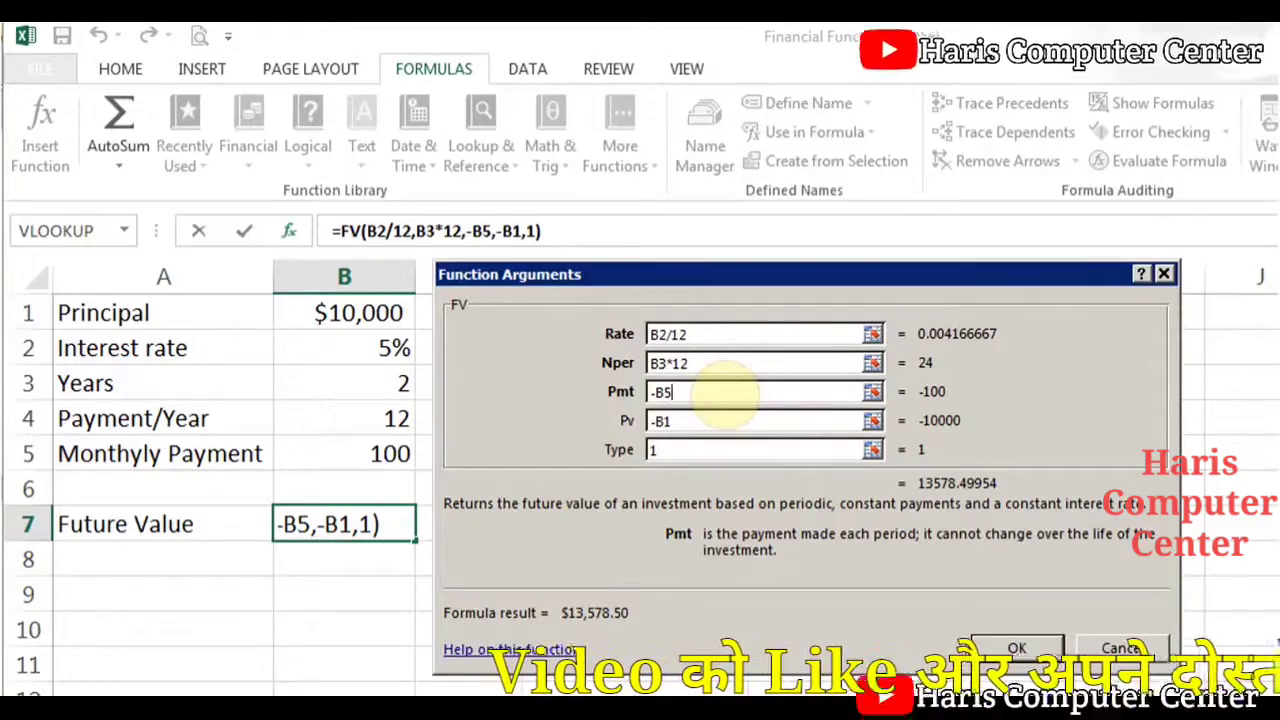
{"action": "left_click", "coordinate": [712, 420]}
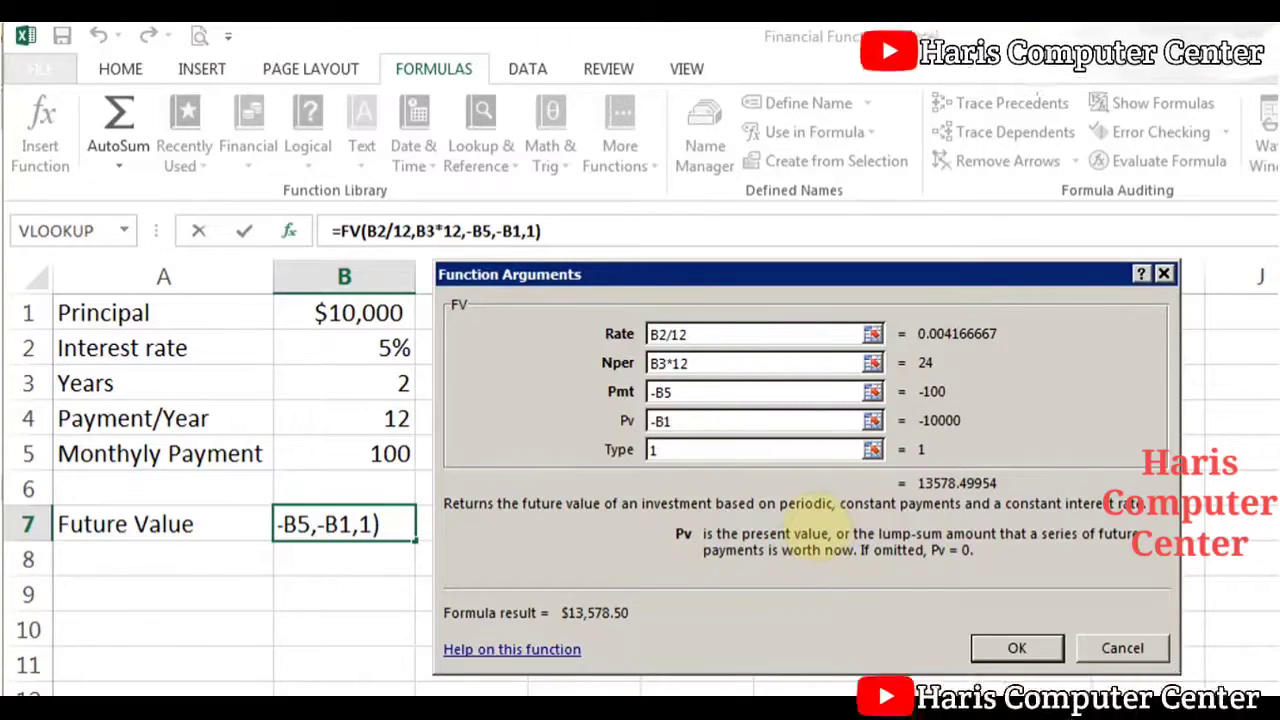
{"action": "left_click", "coordinate": [766, 450]}
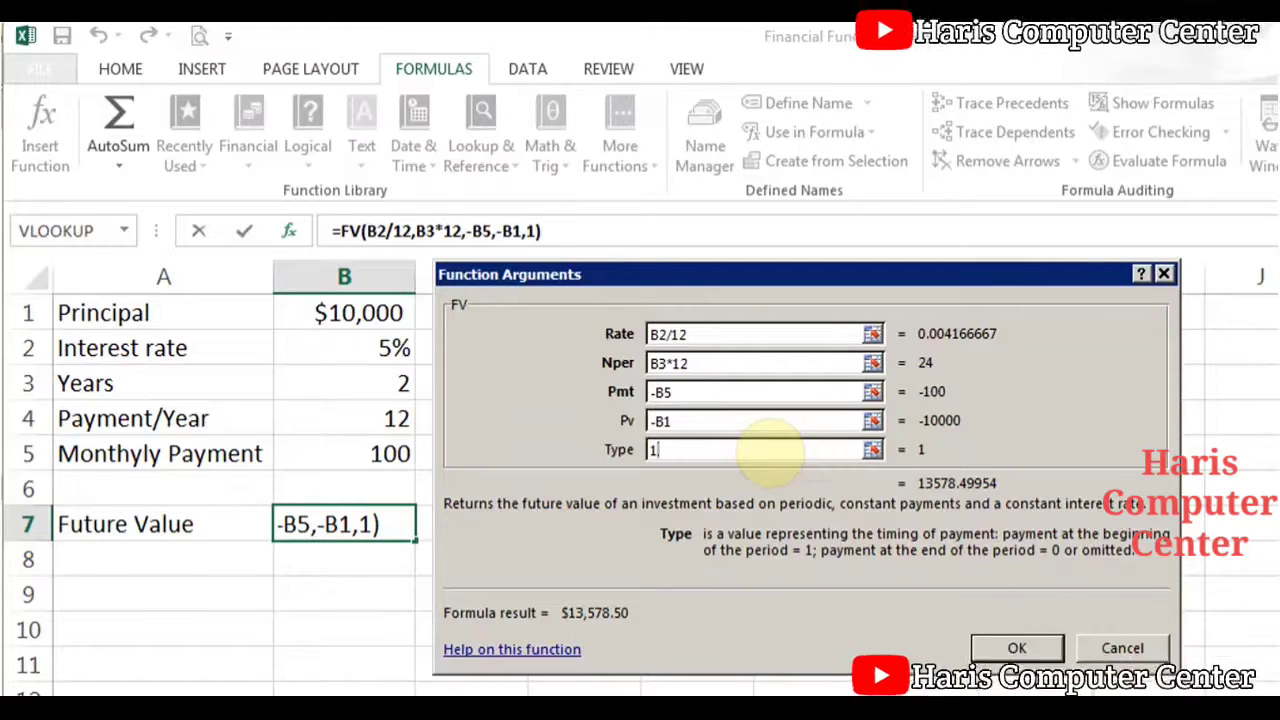
{"action": "left_click", "coordinate": [1028, 648]}
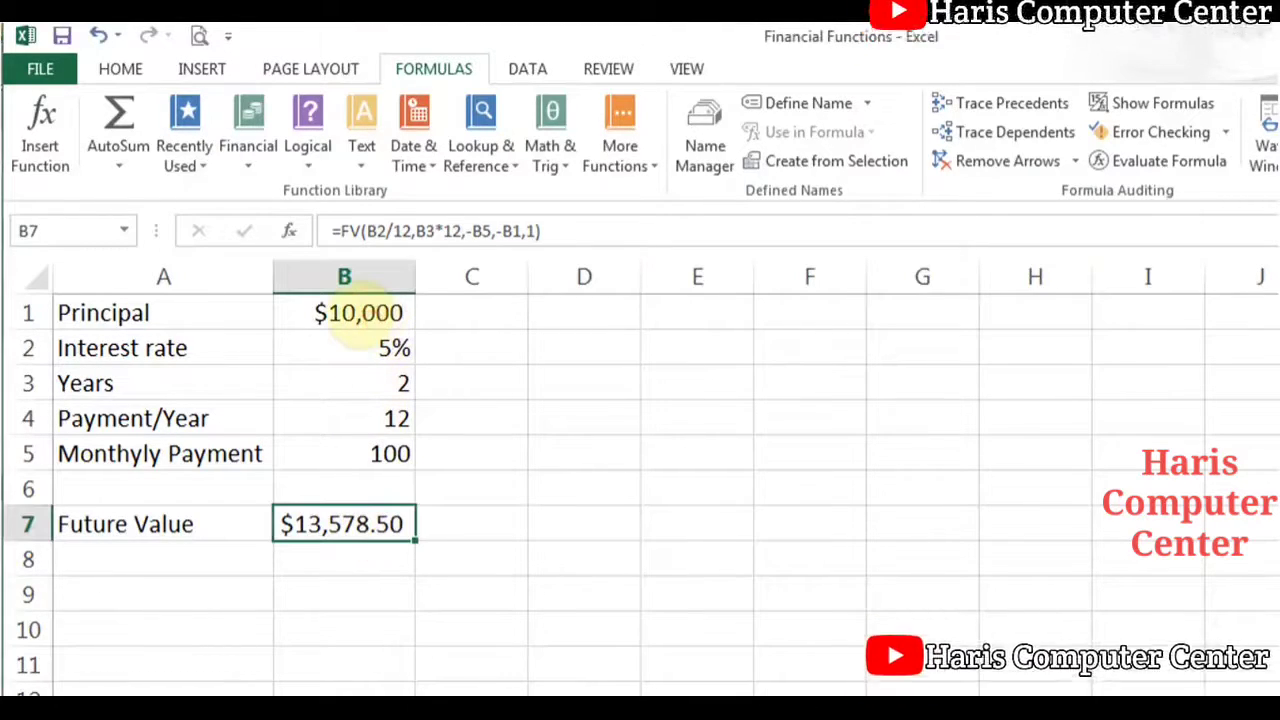
Step: Change the loan inputs to a principal of 0, an interest rate of 10% and 20 years in B1:B3
{"action": "left_click", "coordinate": [346, 310]}
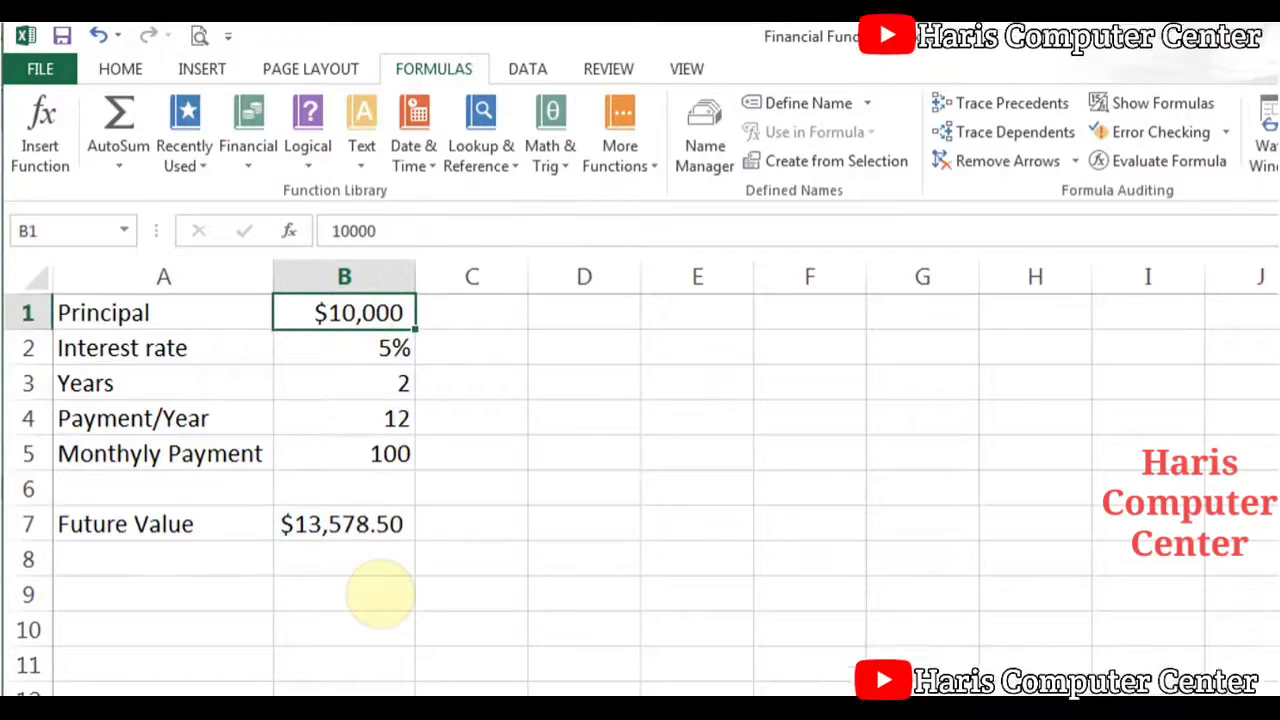
{"action": "type", "text": "0"}
{"action": "key", "text": "Return"}
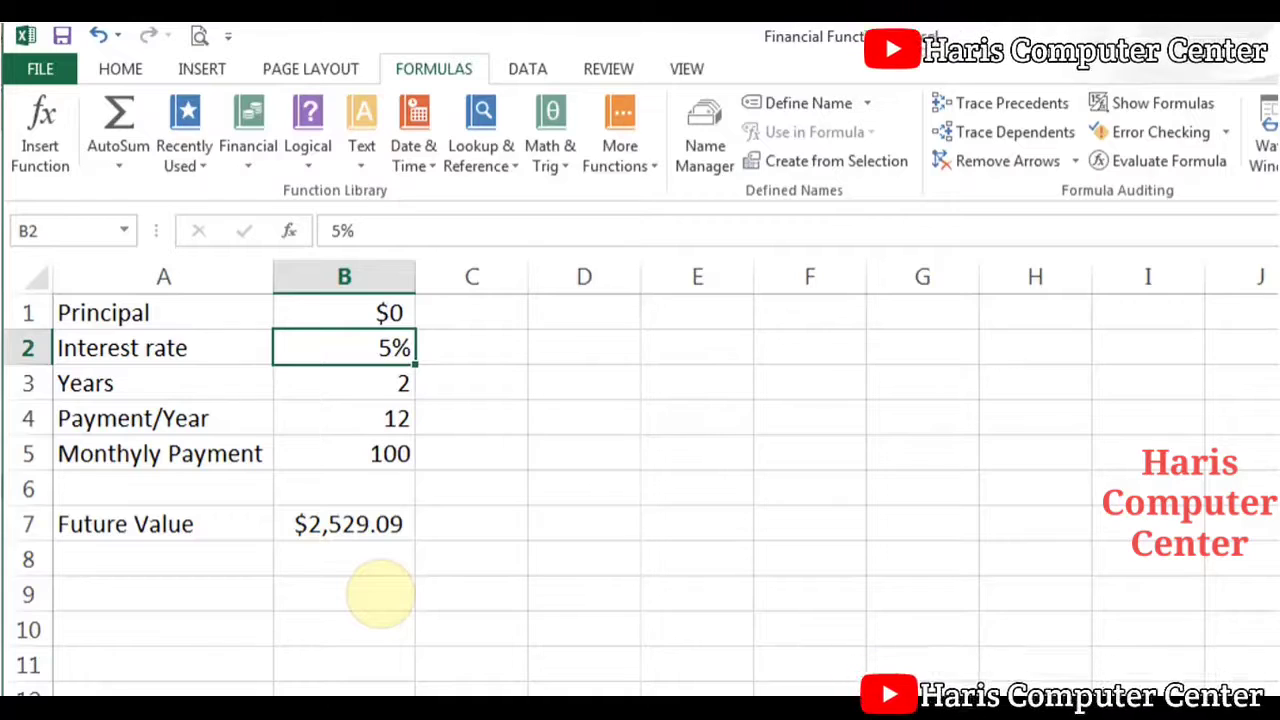
{"action": "type", "text": "10"}
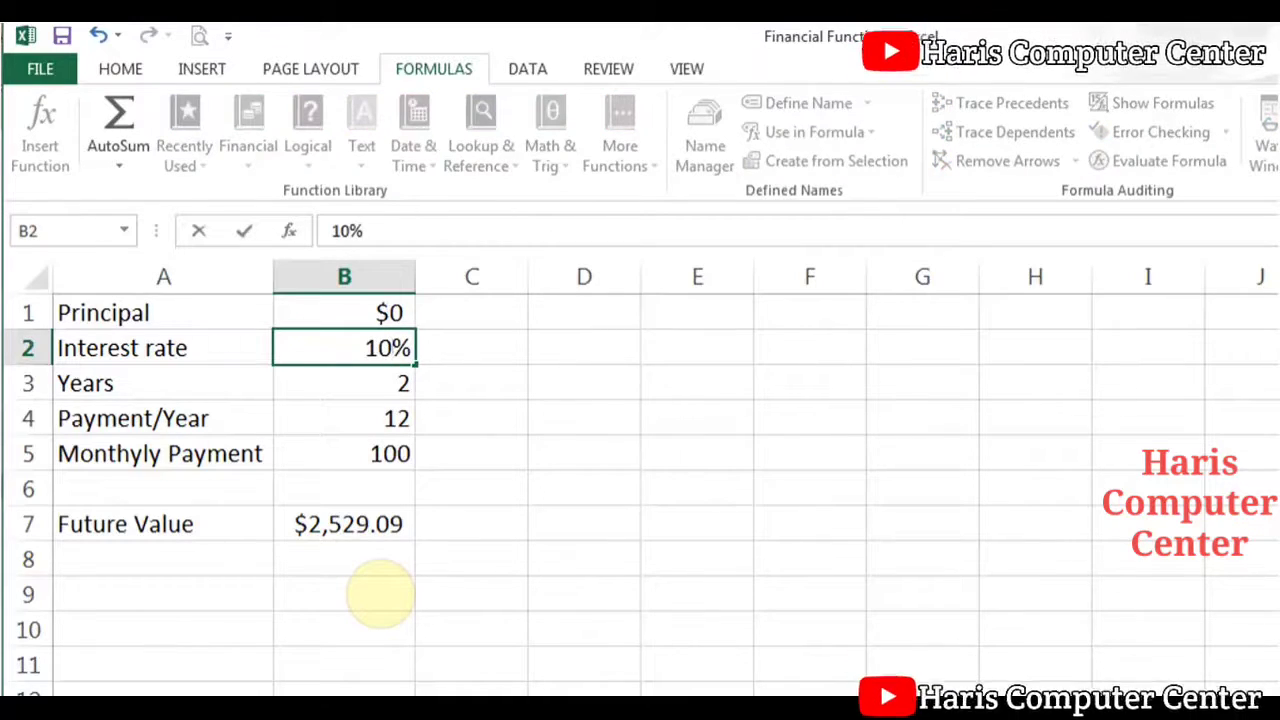
{"action": "key", "text": "Return"}
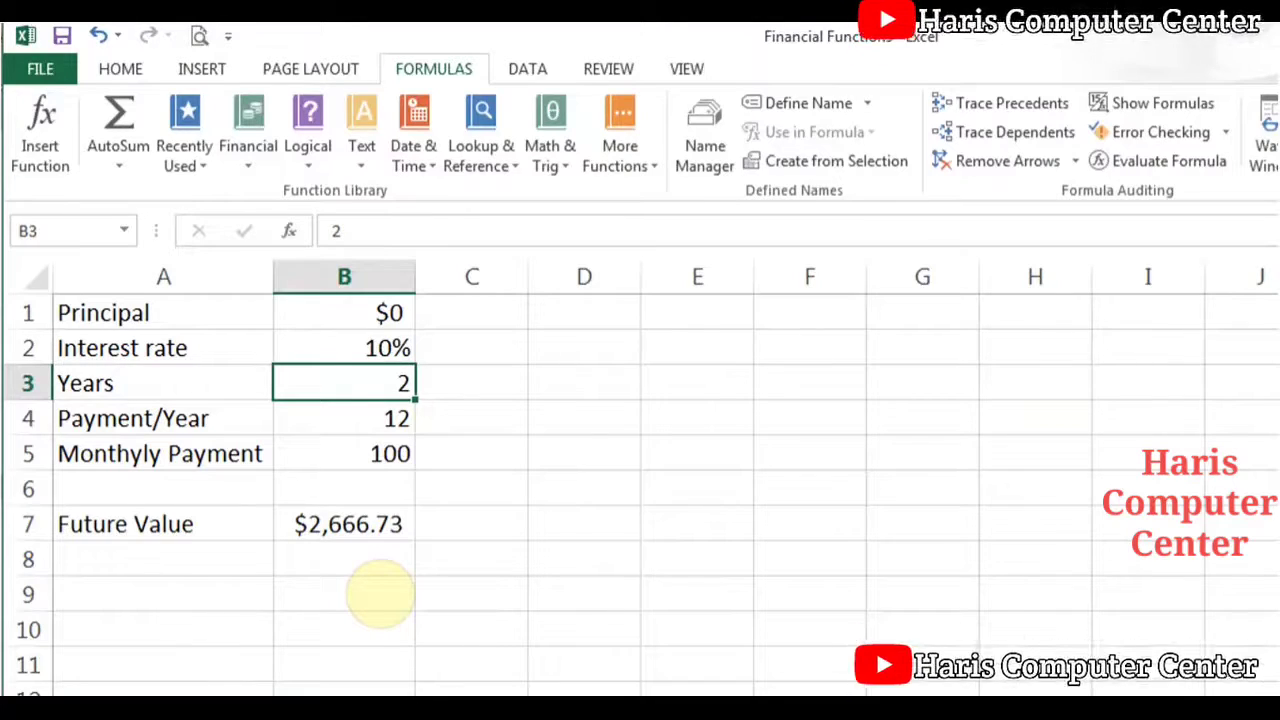
{"action": "type", "text": "20"}
{"action": "key", "text": "Return"}
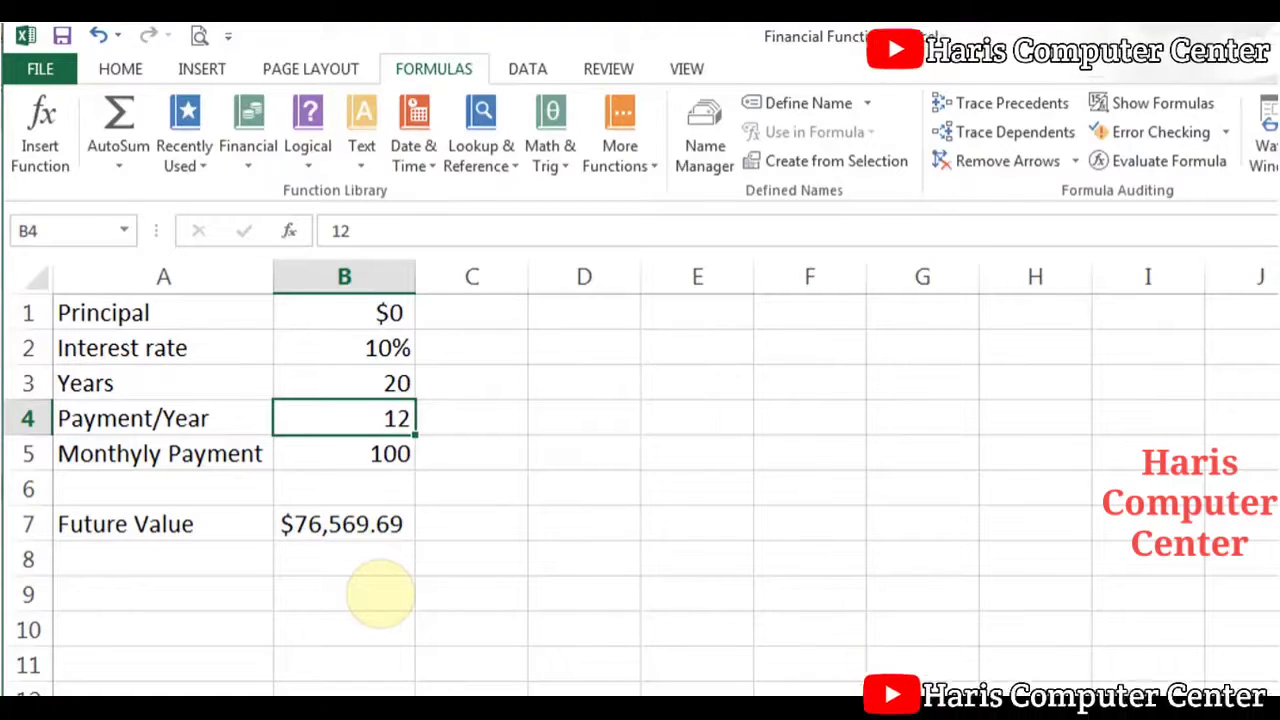
Step: Clear the Future Value formula from cell B7
{"action": "key", "text": "Down"}
{"action": "key", "text": "Down"}
{"action": "key", "text": "Down"}
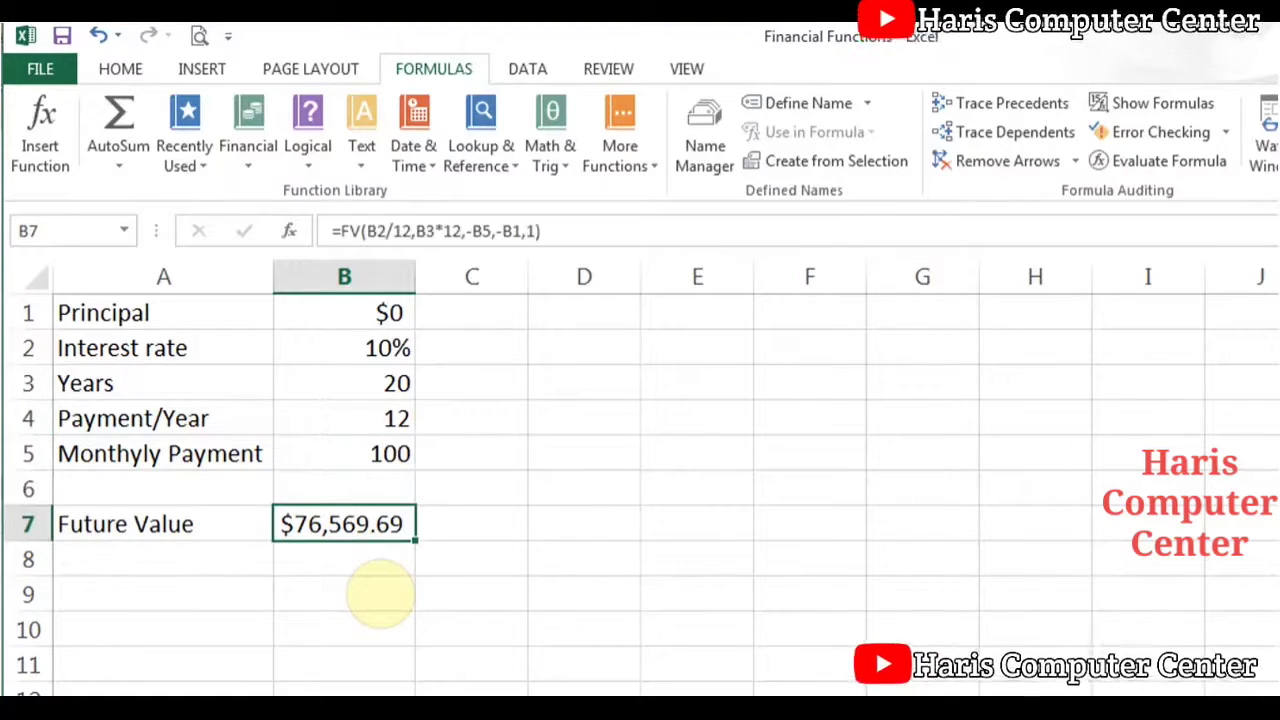
{"action": "key", "text": "Delete"}
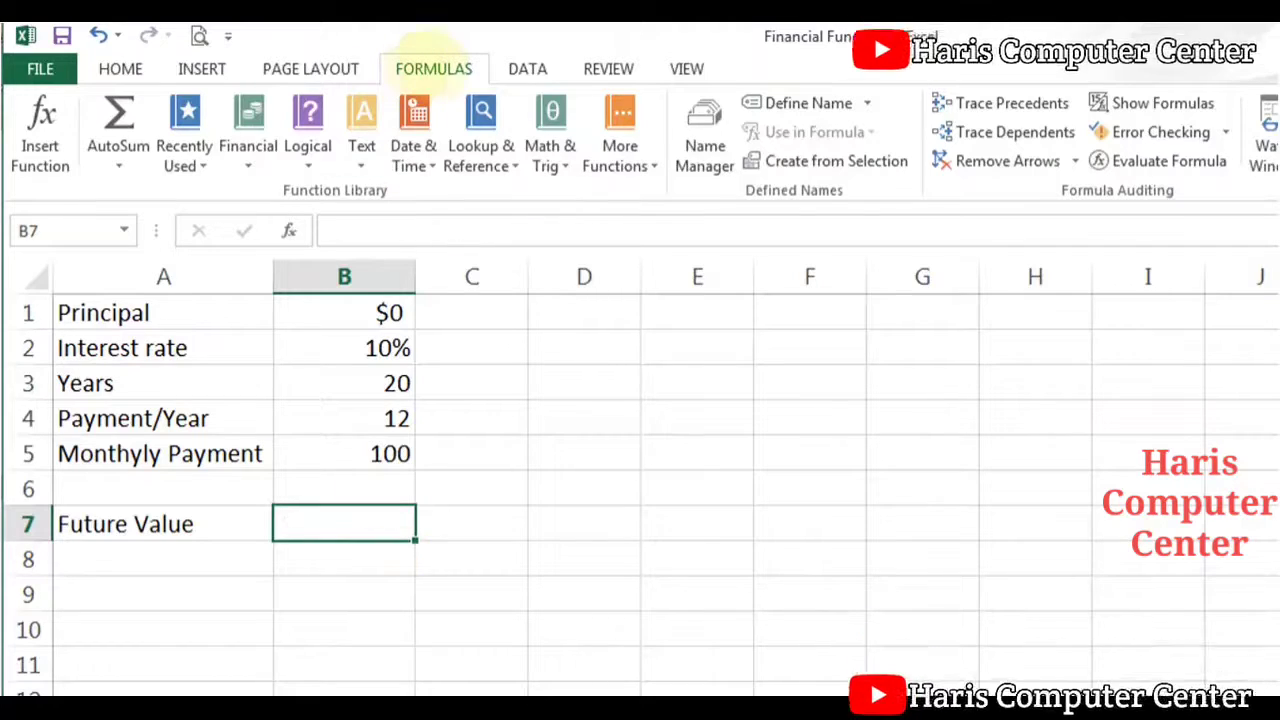
Step: Insert the FV financial function in cell B7 with the Rate argument set to B2/12
{"action": "left_click", "coordinate": [249, 130]}
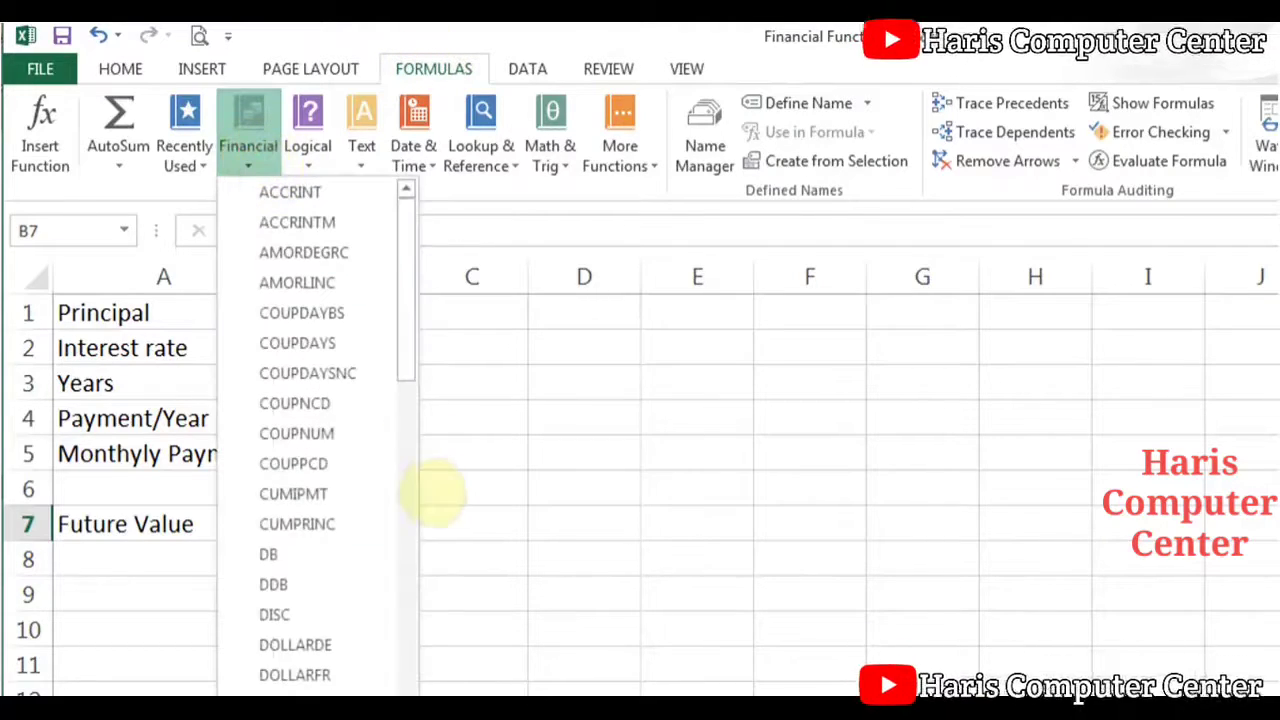
{"action": "left_click_drag", "start_coordinate": [400, 323], "coordinate": [406, 409]}
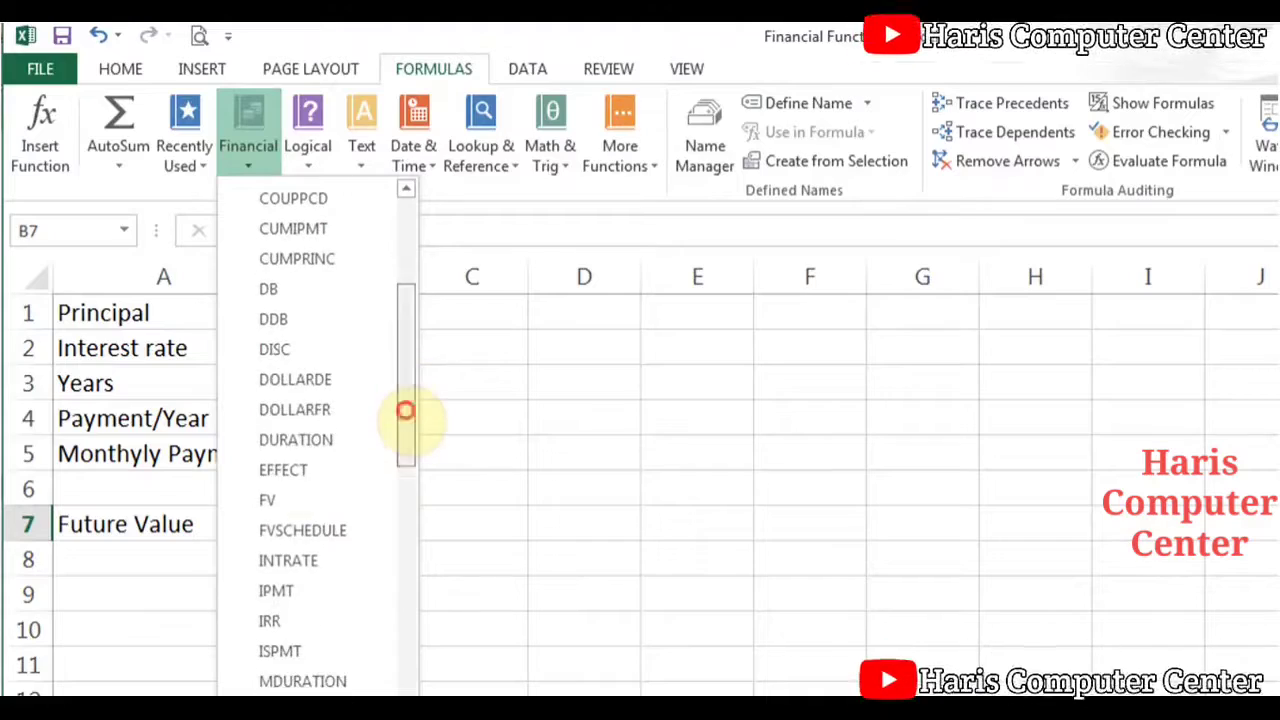
{"action": "left_click", "coordinate": [280, 500]}
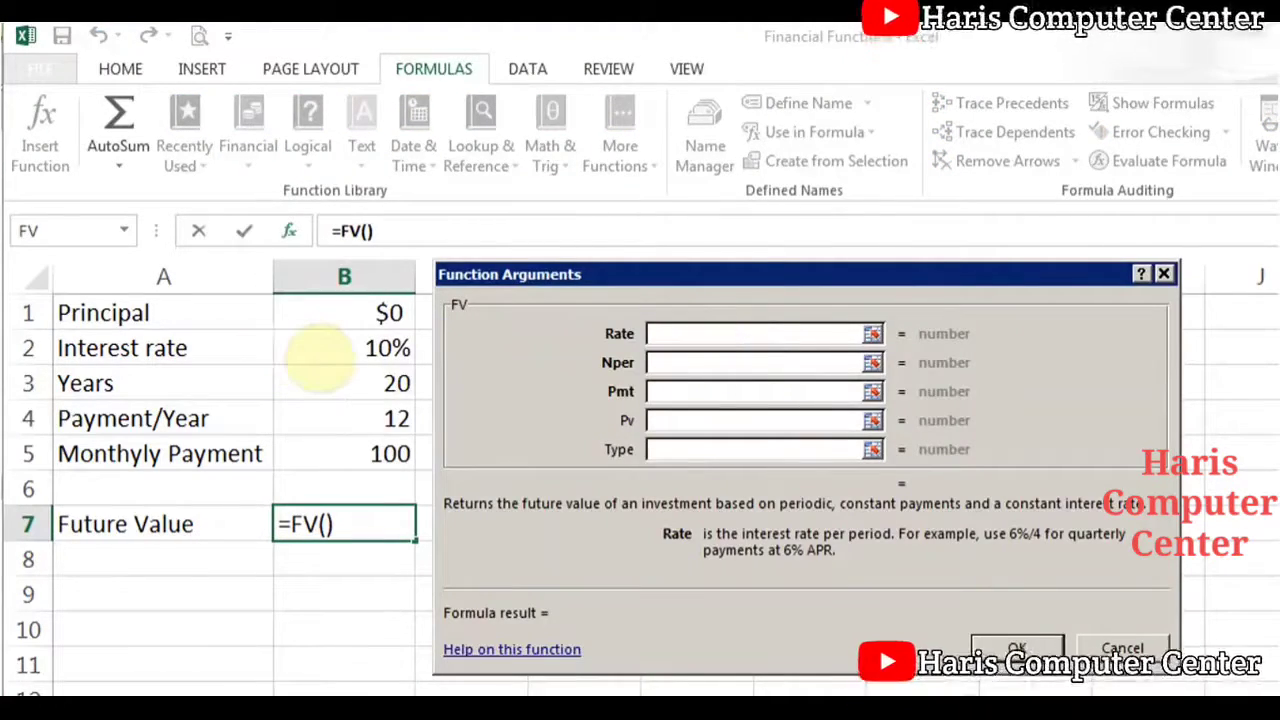
{"action": "left_click", "coordinate": [318, 357]}
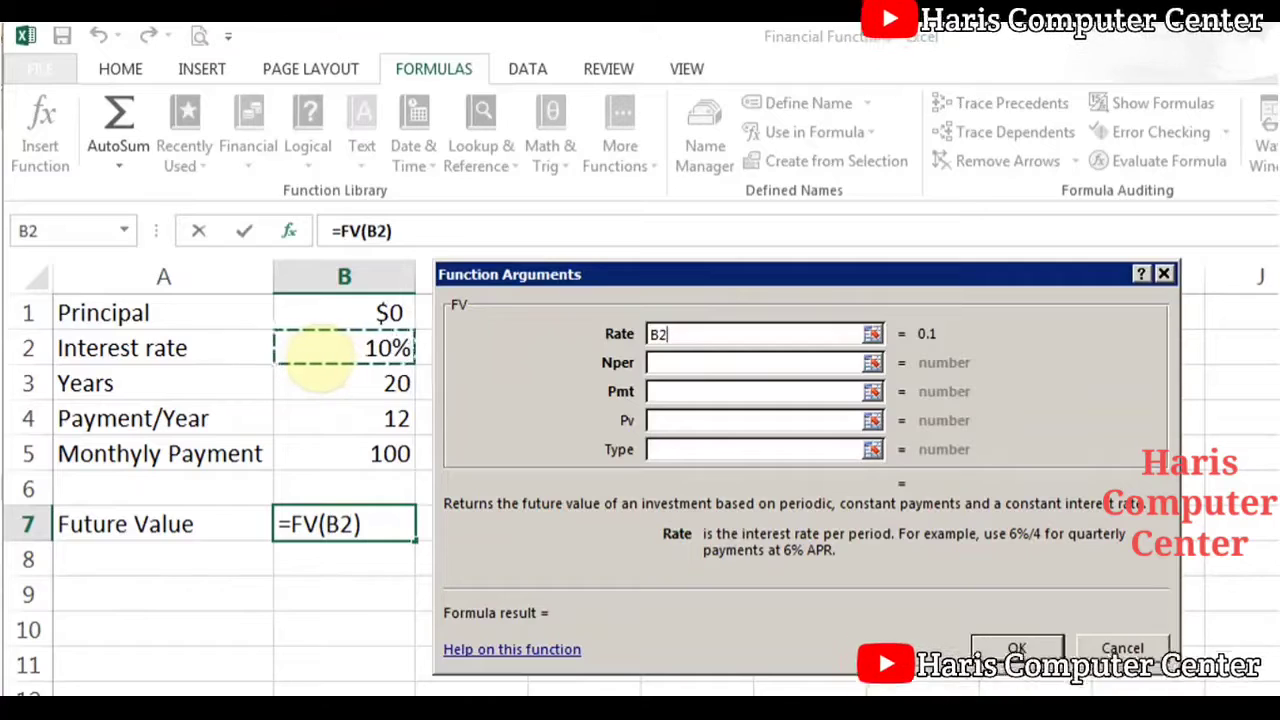
{"action": "type", "text": "/12"}
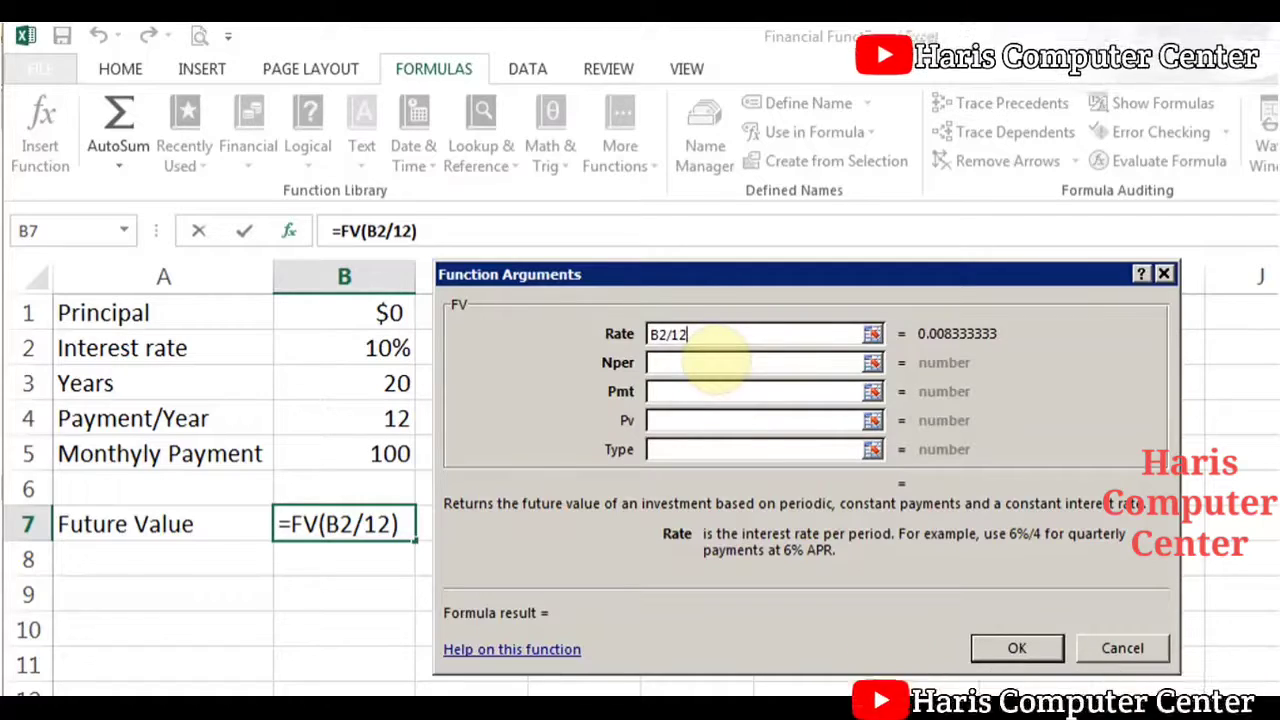
Step: Set the FV function's Nper argument to B3*12 and its Pmt argument to -B5
{"action": "left_click", "coordinate": [716, 363]}
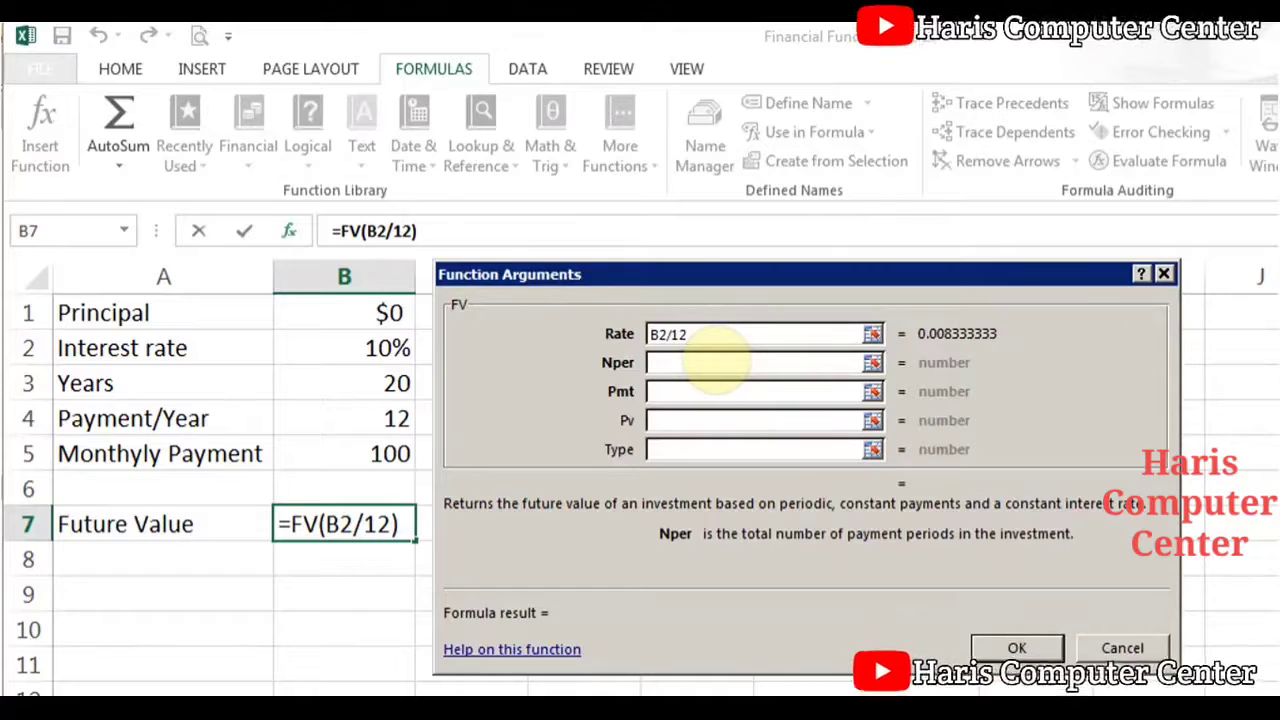
{"action": "left_click", "coordinate": [337, 390]}
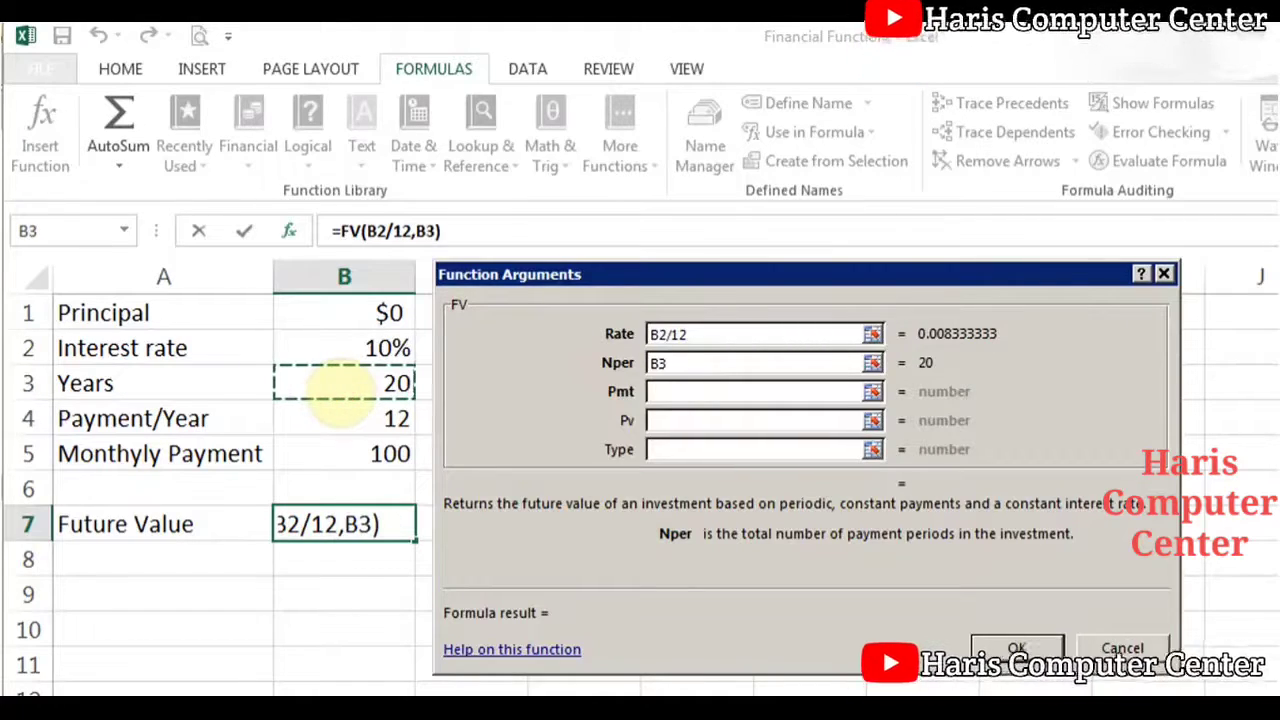
{"action": "type", "text": "*"}
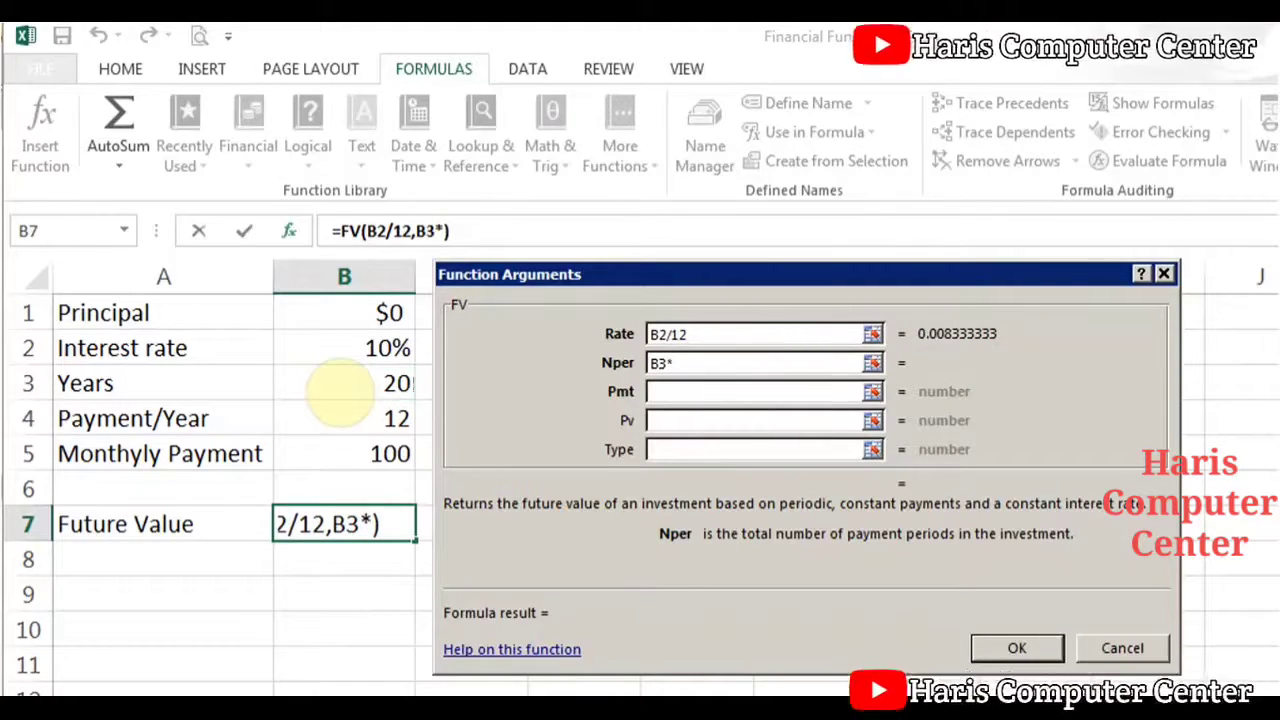
{"action": "type", "text": "12"}
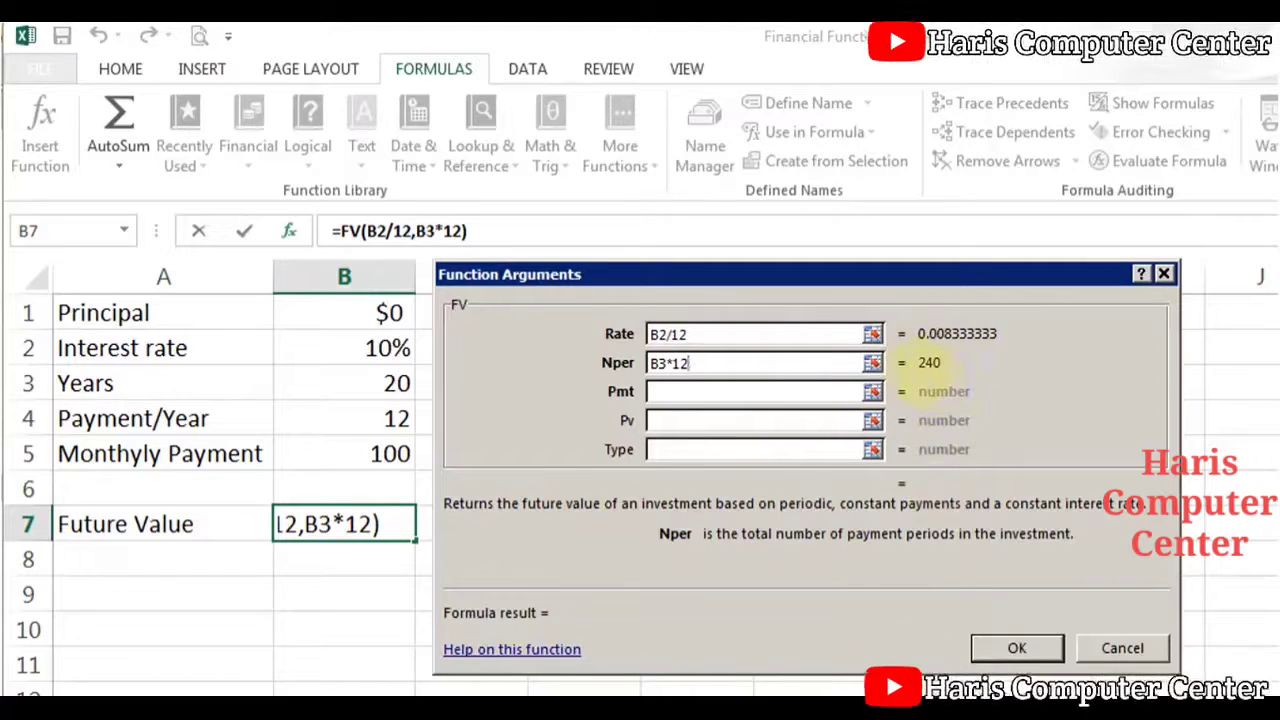
{"action": "left_click", "coordinate": [665, 392]}
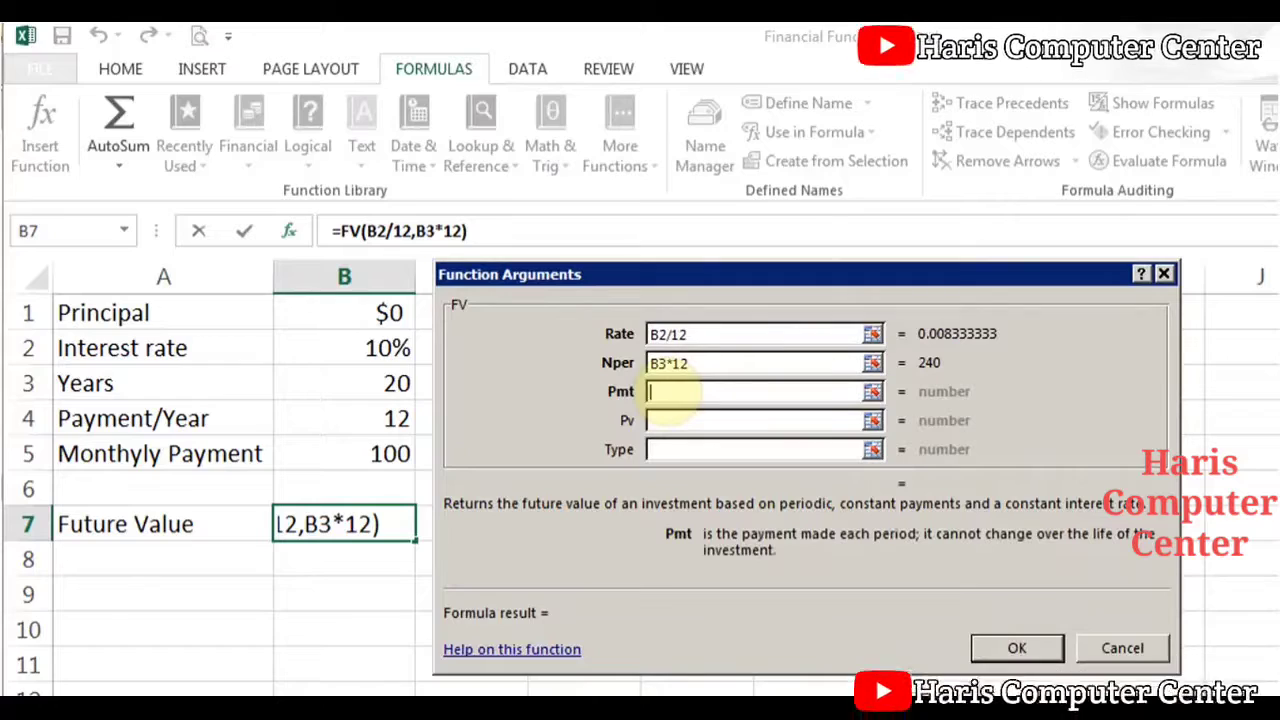
{"action": "type", "text": "-"}
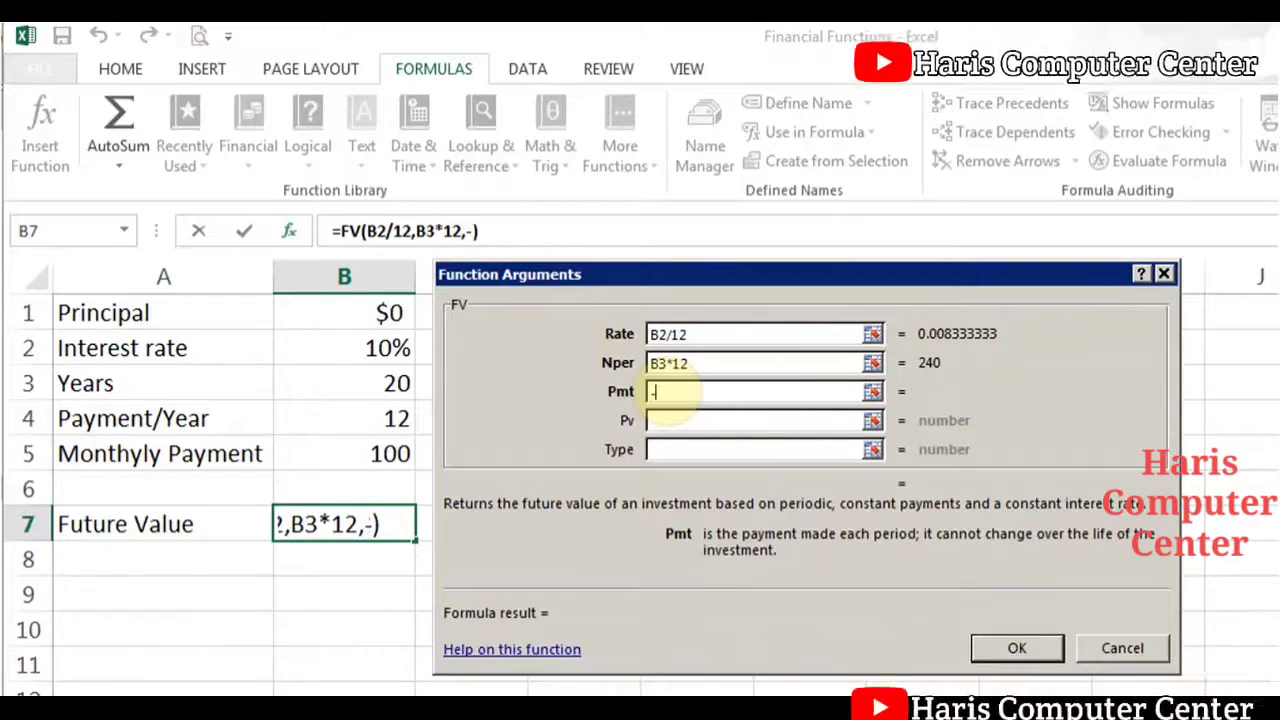
{"action": "left_click", "coordinate": [333, 458]}
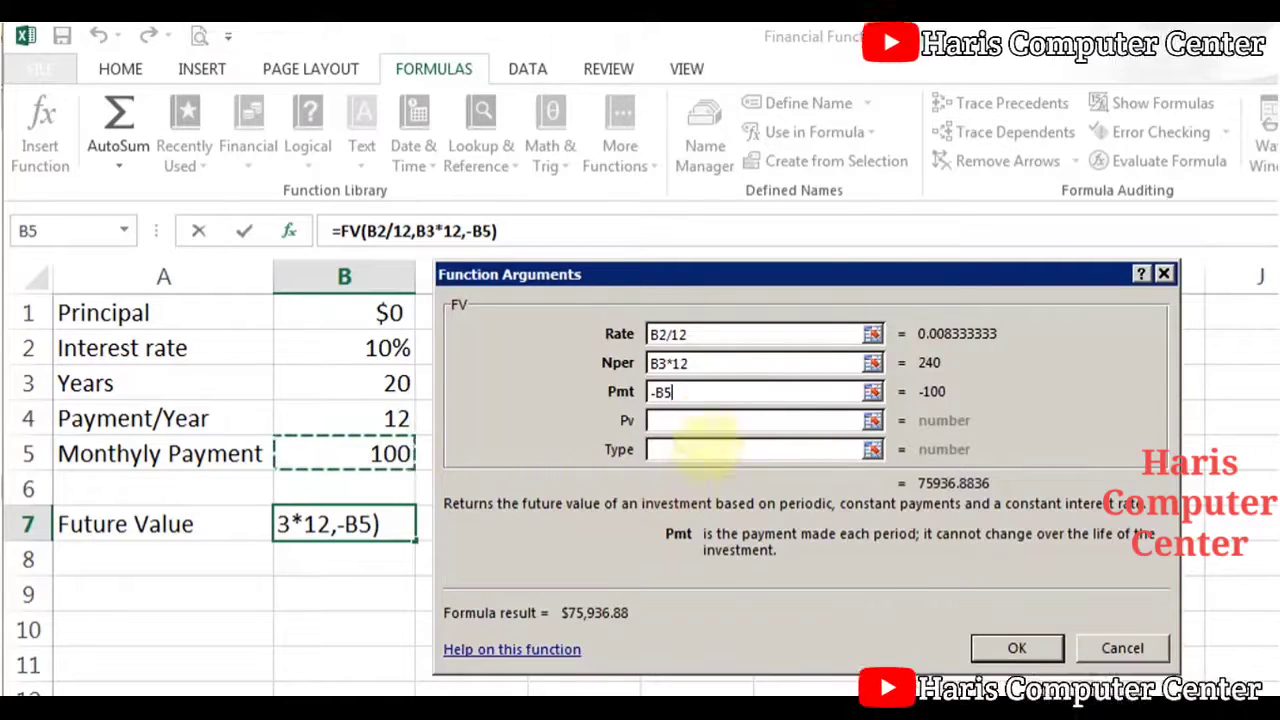
Step: Set the FV function's Pv argument to -B1, leave Type empty and enter the completed formula in B7
{"action": "left_click", "coordinate": [700, 422]}
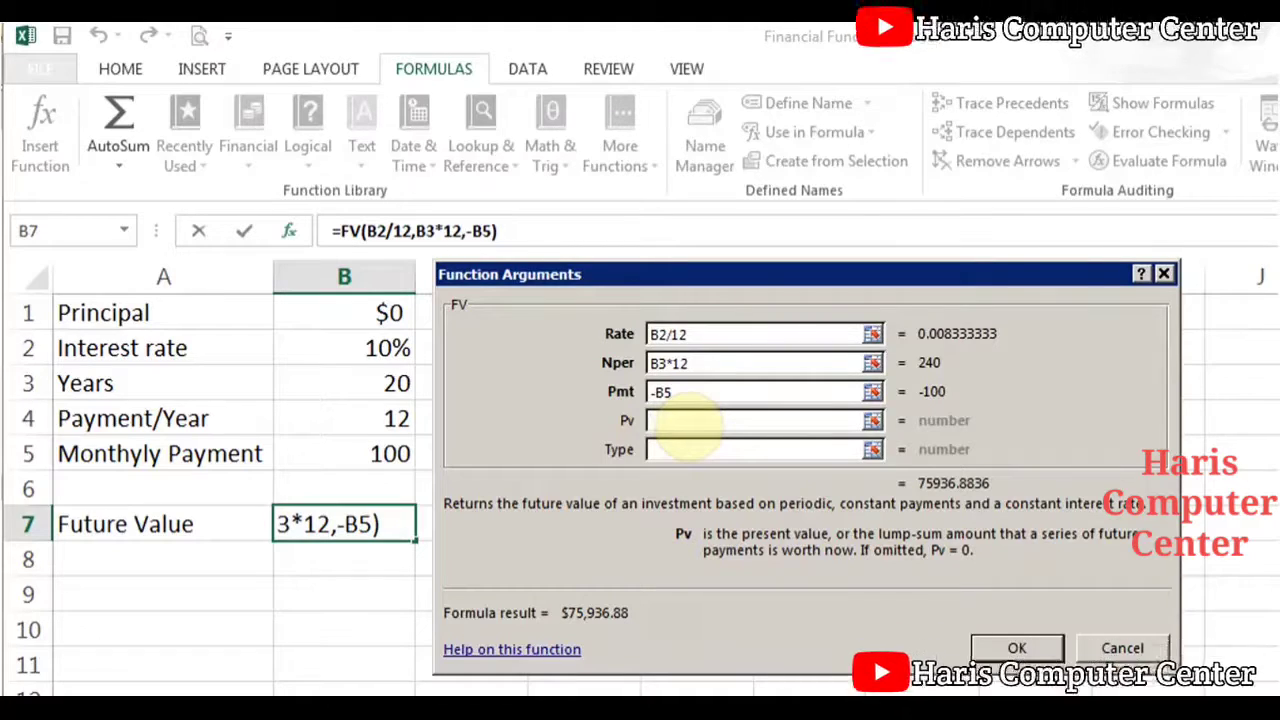
{"action": "type", "text": "-"}
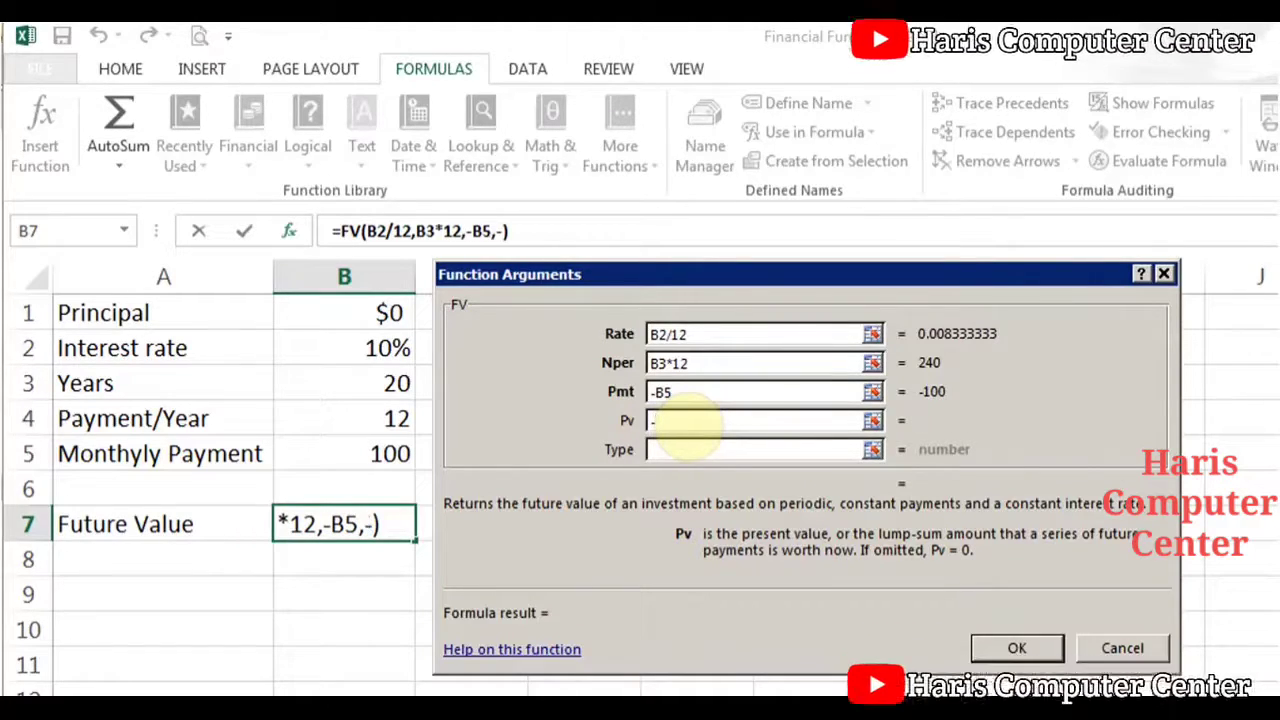
{"action": "left_click", "coordinate": [358, 313]}
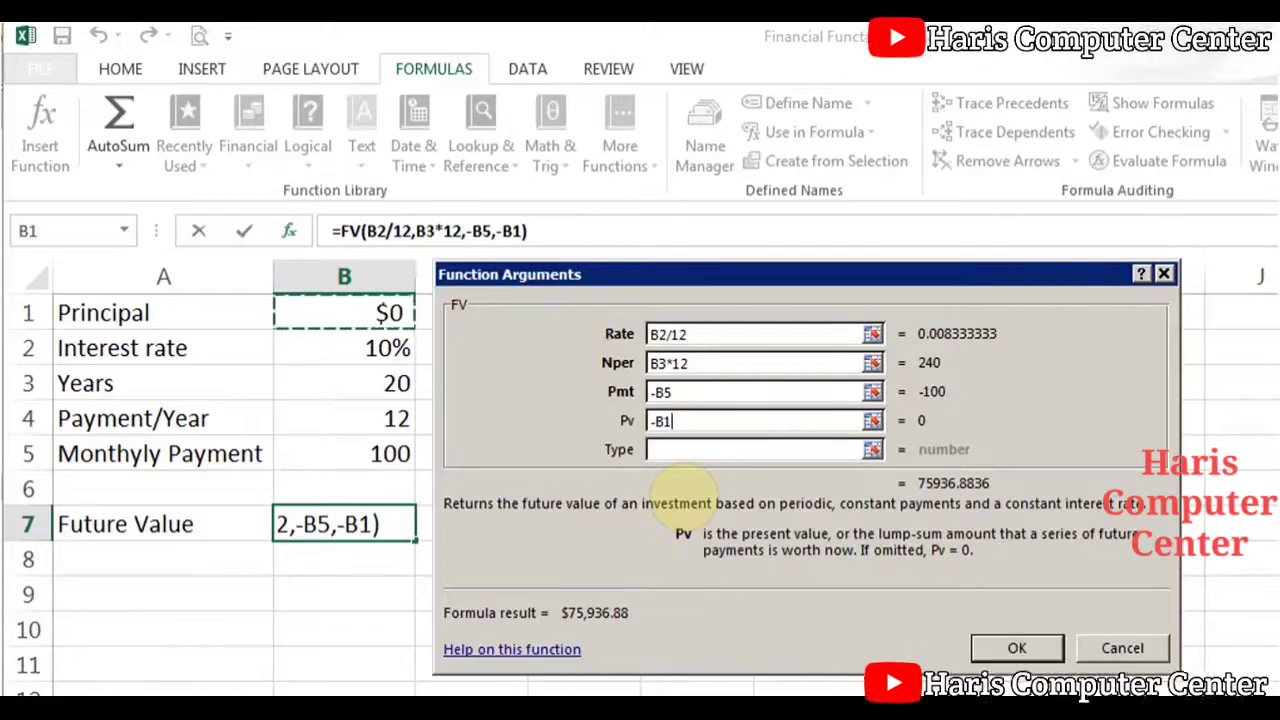
{"action": "left_click", "coordinate": [690, 449]}
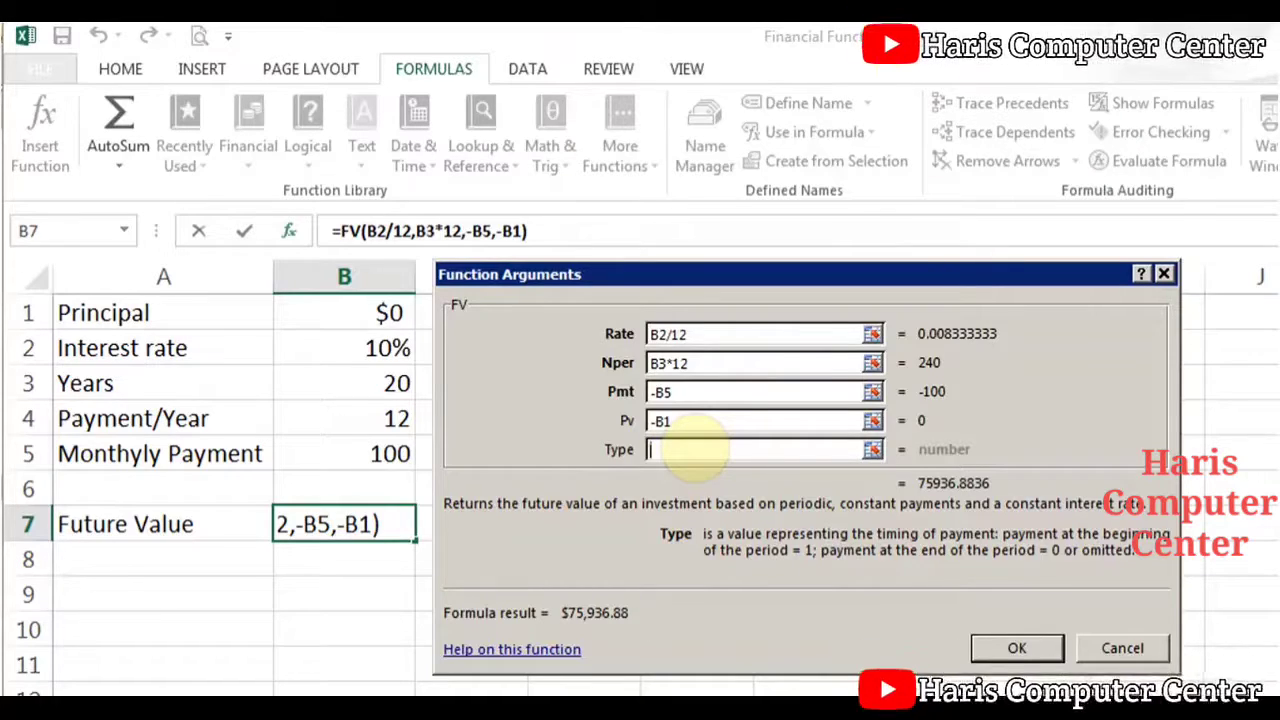
{"action": "left_click", "coordinate": [1016, 648]}
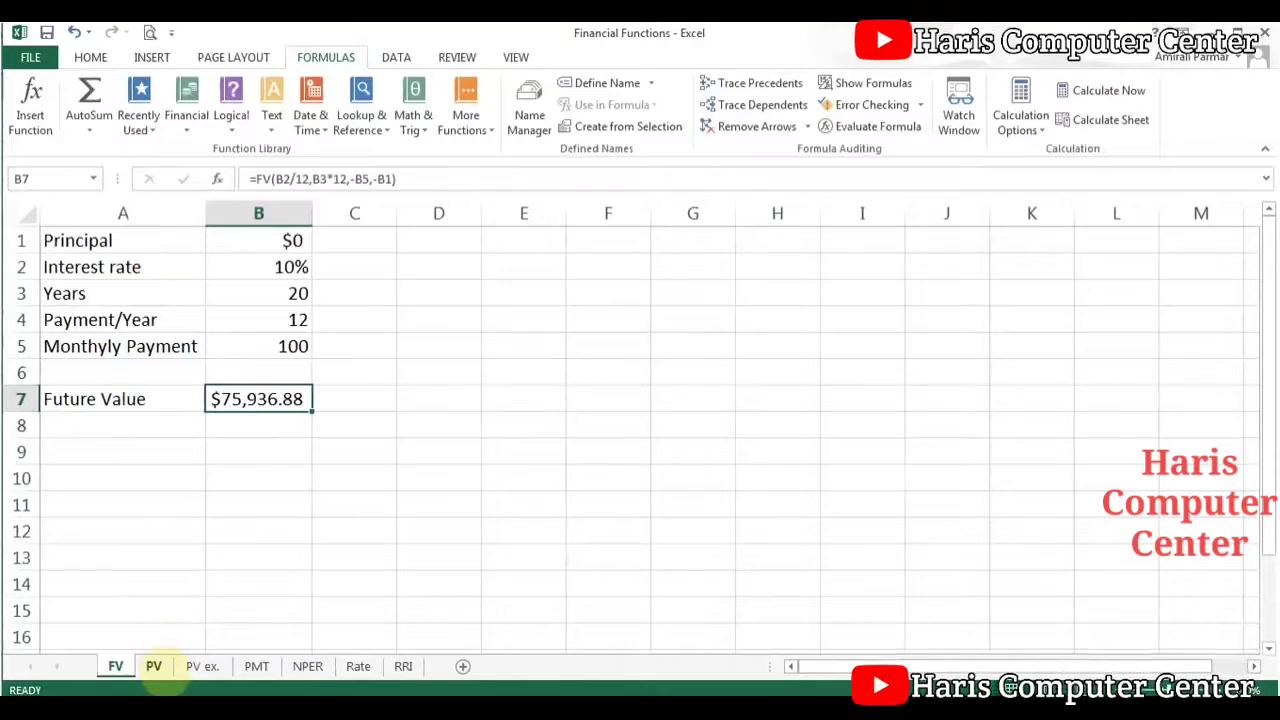
Step: Open the PV sheet and look through the list of financial functions for the Present Value cell B6
{"action": "left_click", "coordinate": [153, 666]}
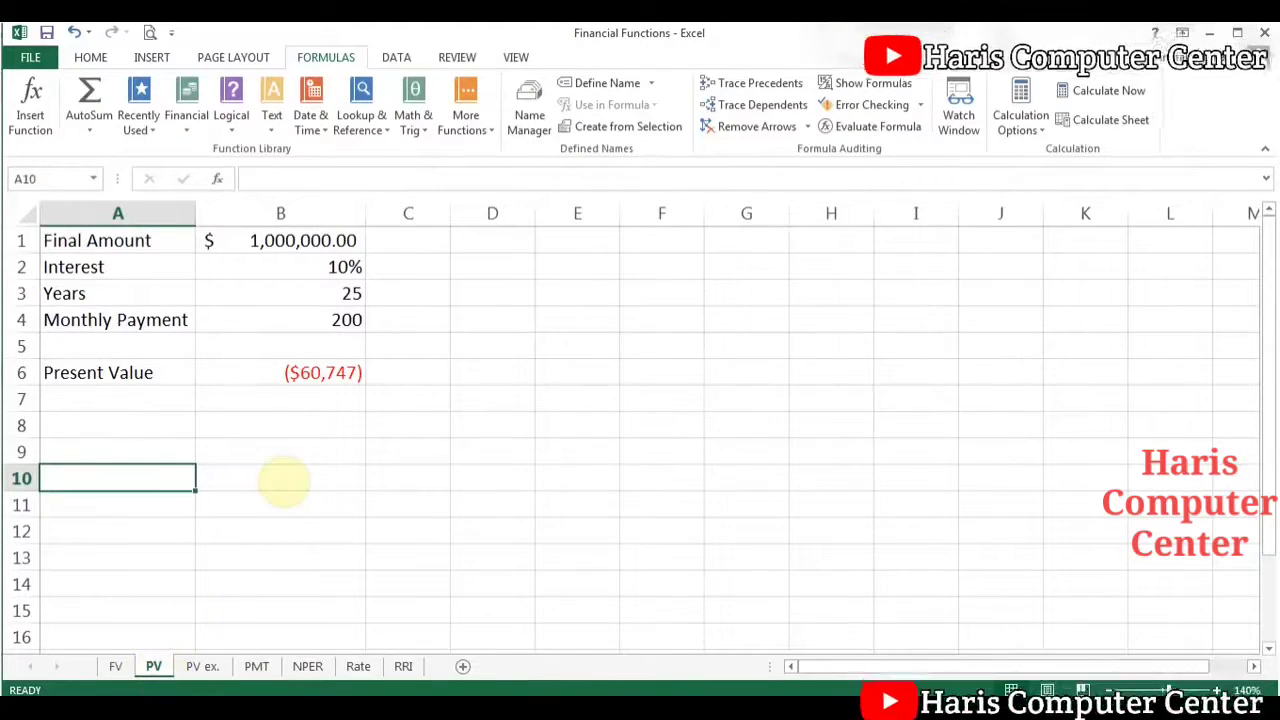
{"action": "left_click", "coordinate": [290, 380]}
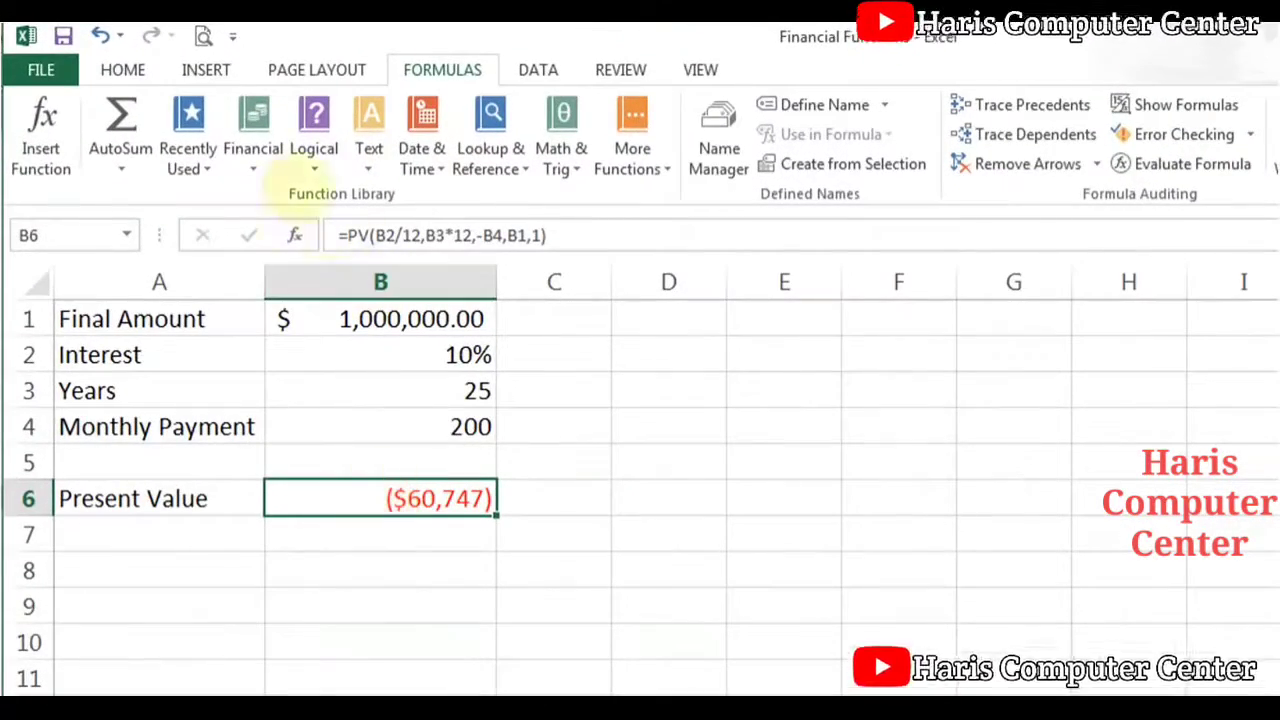
{"action": "left_click", "coordinate": [253, 160]}
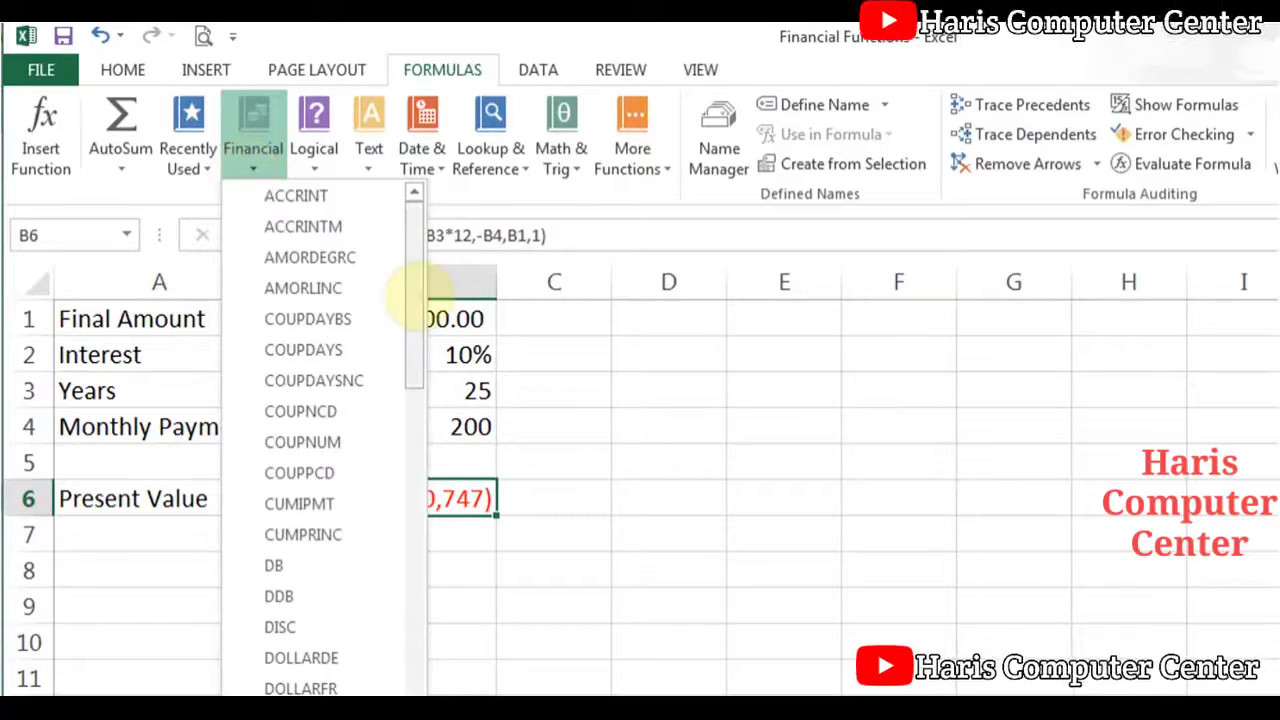
{"action": "left_click_drag", "start_coordinate": [414, 286], "coordinate": [416, 424]}
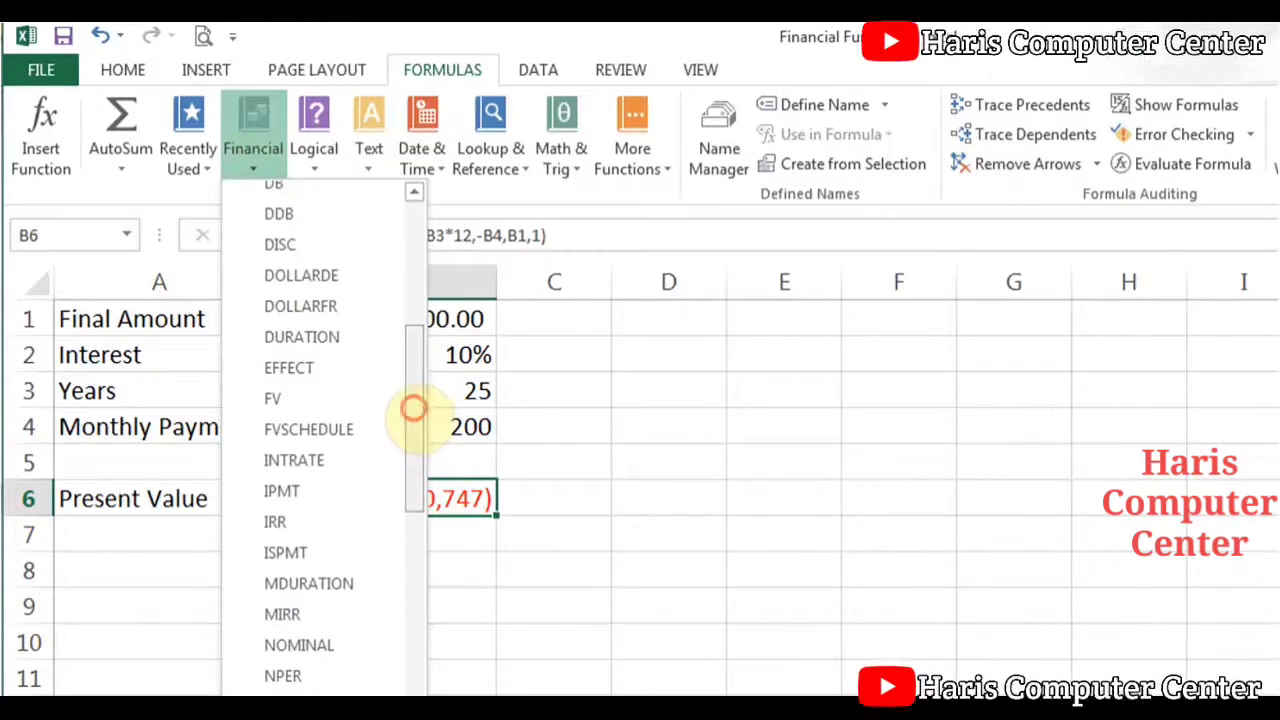
{"action": "left_click", "coordinate": [591, 500]}
{"action": "left_click", "coordinate": [590, 500]}
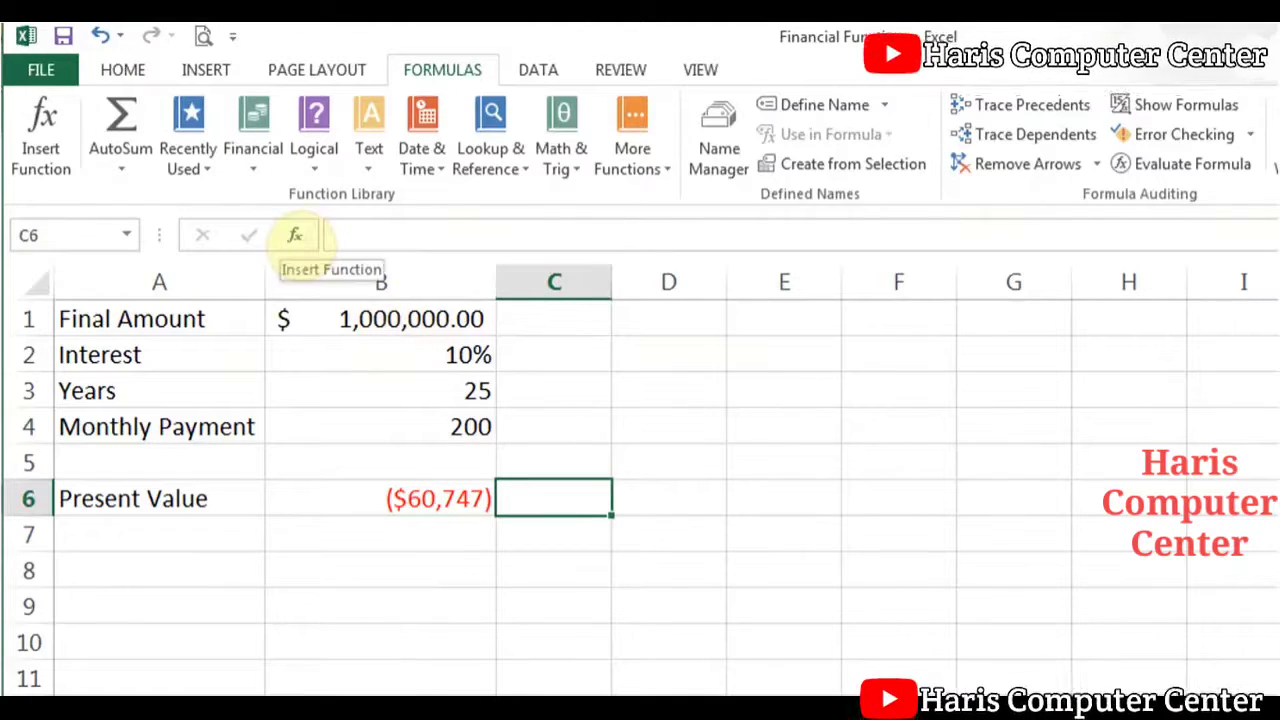
Step: Search the function library for "pv" from cell C6 and review the PV function's description without inserting it
{"action": "left_click", "coordinate": [296, 236]}
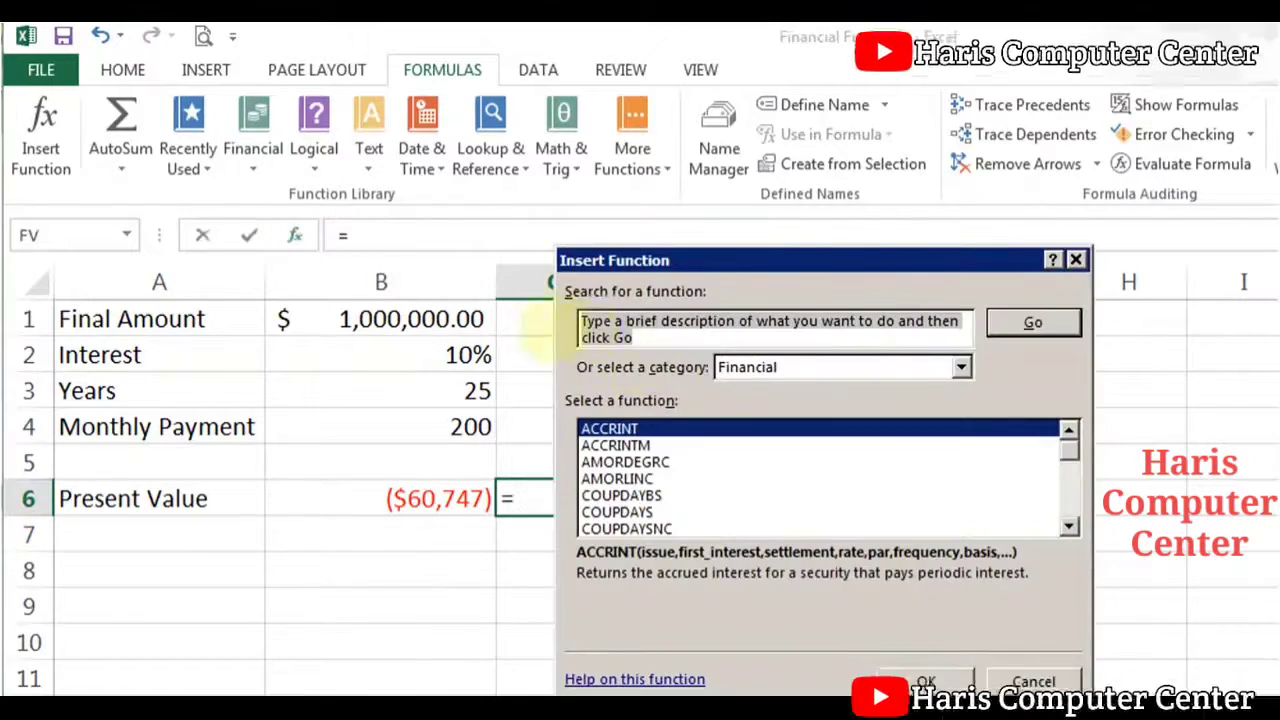
{"action": "type", "text": "pv"}
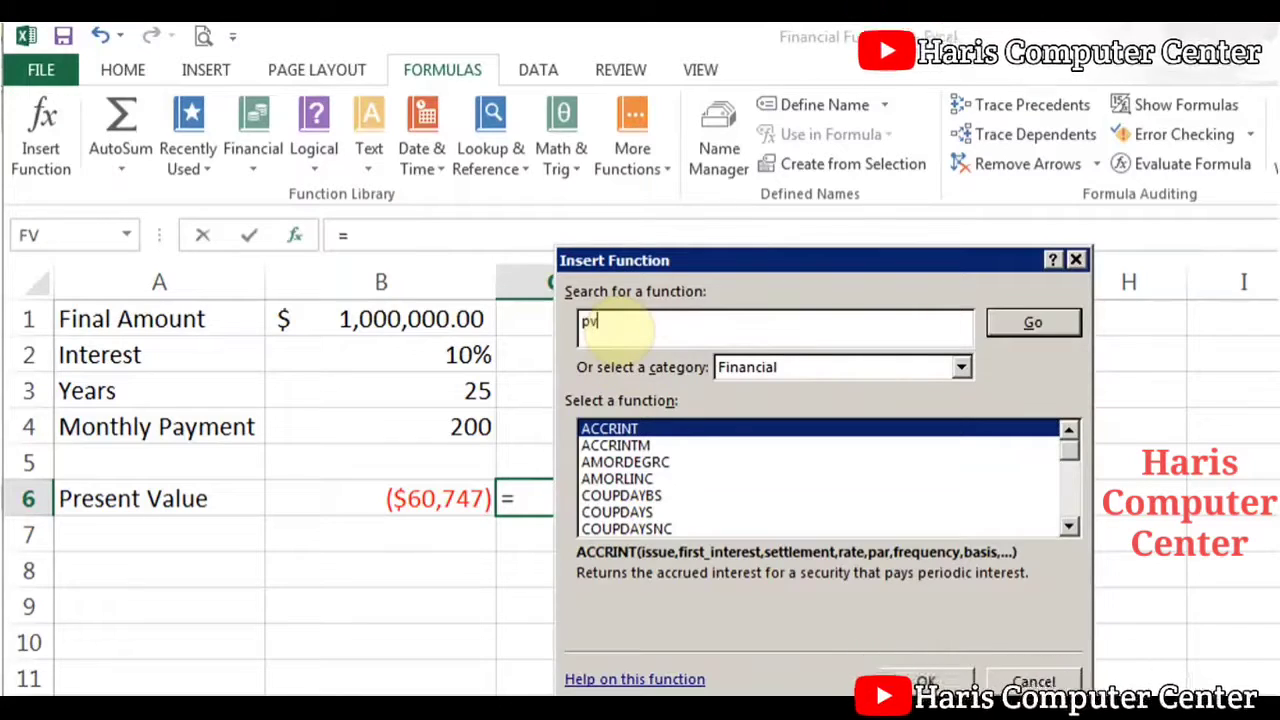
{"action": "key", "text": "Return"}
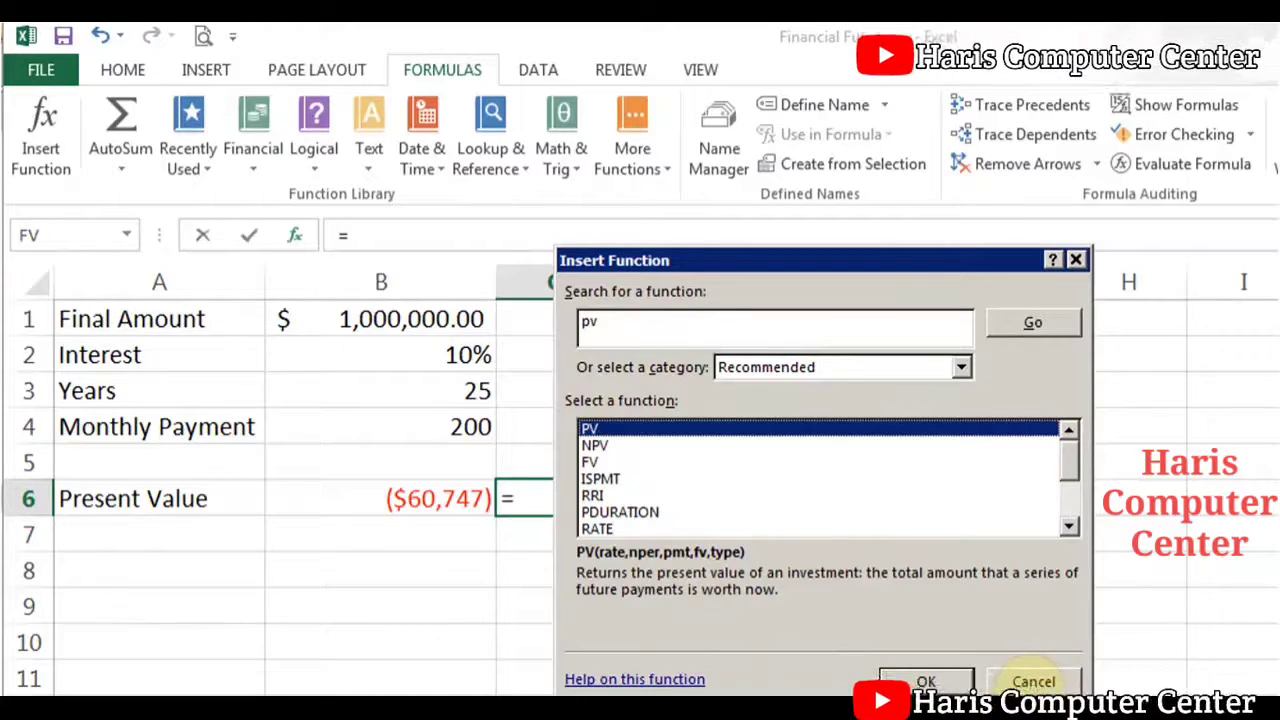
{"action": "left_click", "coordinate": [1030, 676]}
Step: Review the arguments of the existing PV formula in cell B6, keeping the worksheet inputs in view
{"action": "key", "text": "Left"}
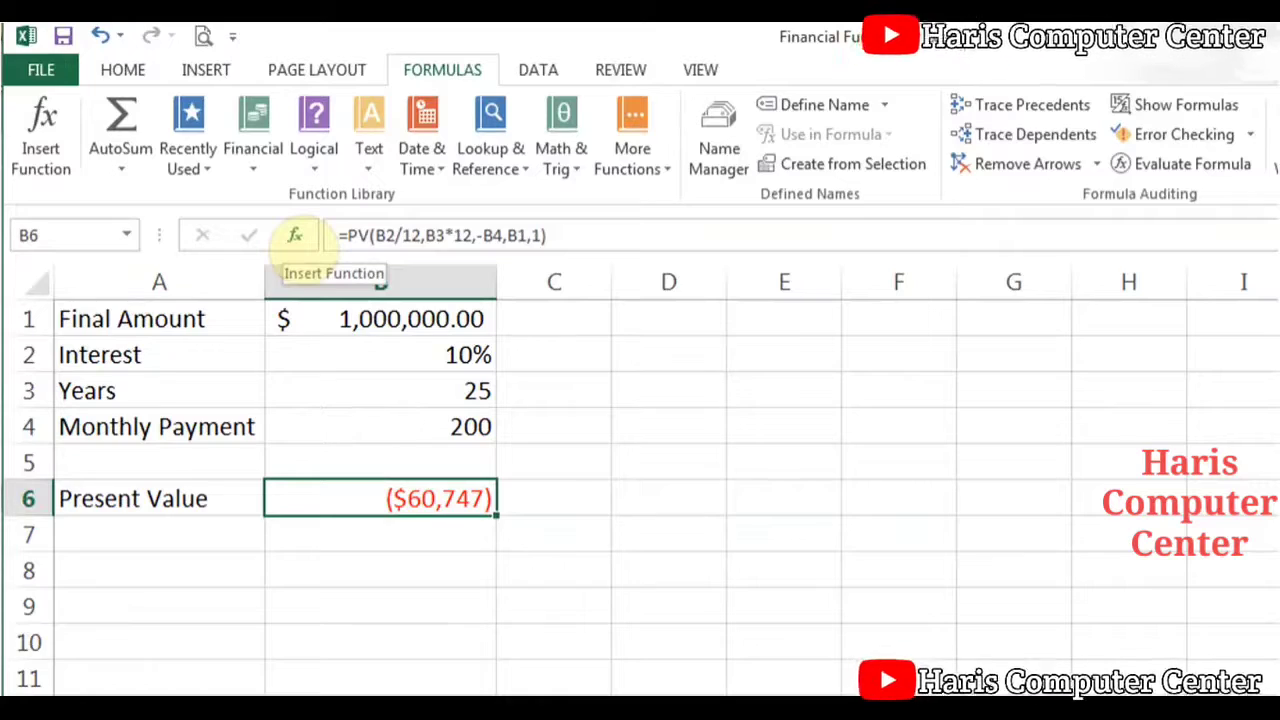
{"action": "left_click", "coordinate": [295, 235]}
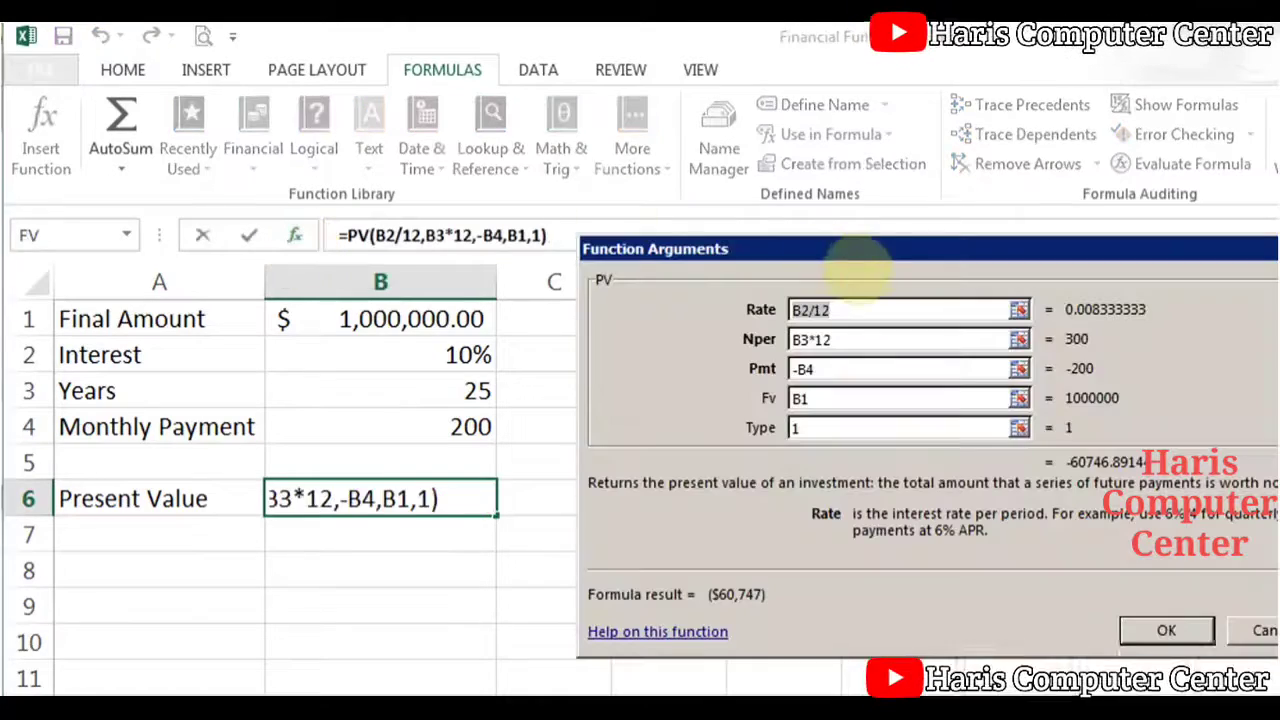
{"action": "left_click_drag", "start_coordinate": [852, 250], "coordinate": [781, 264]}
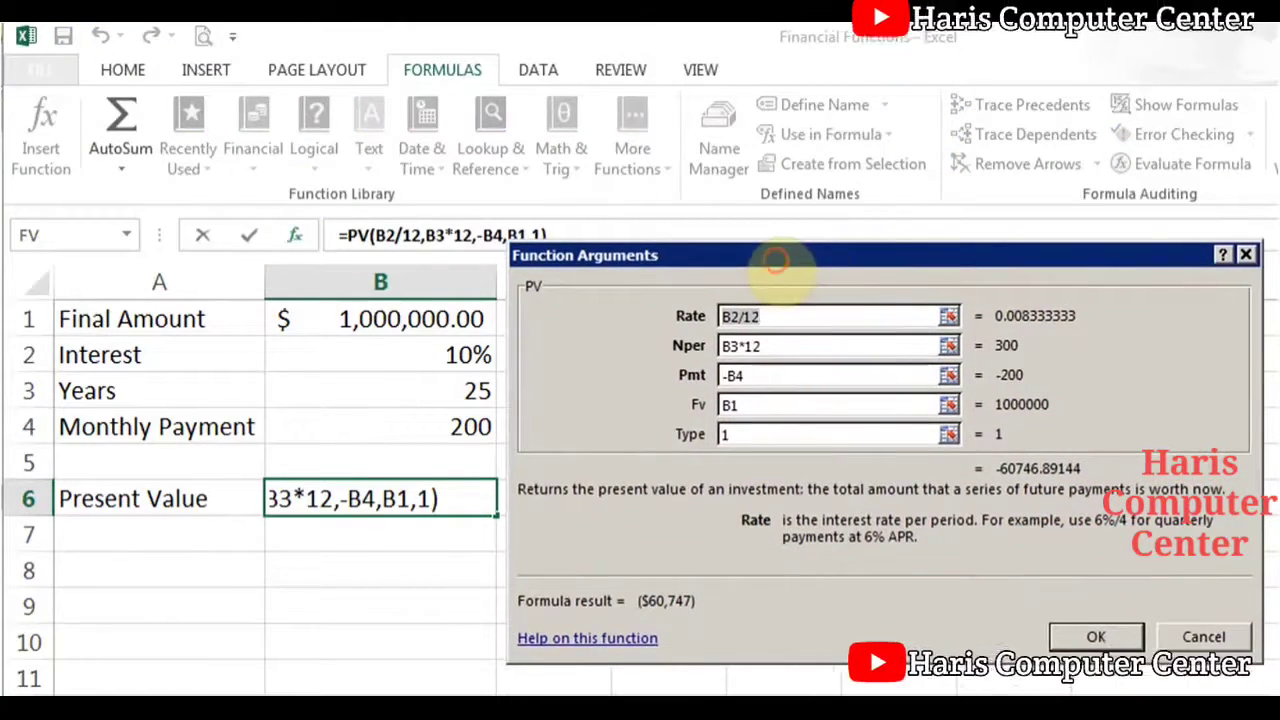
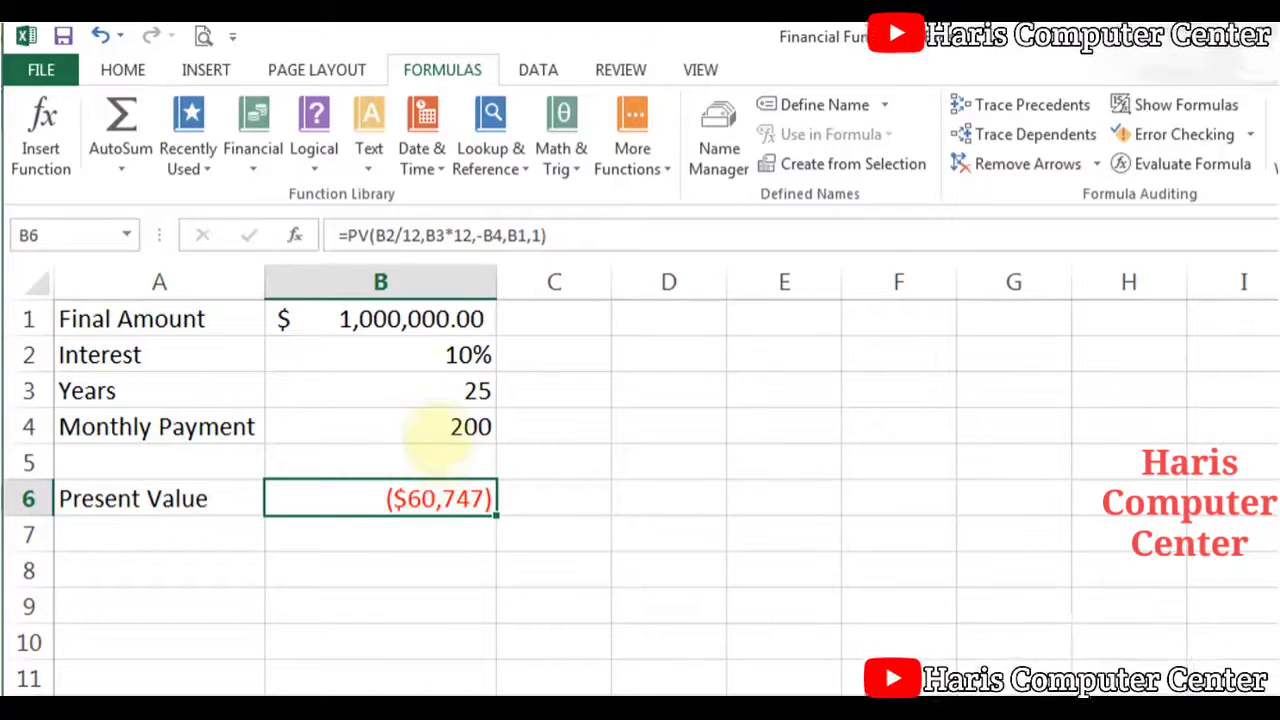
Step: Set the monthly payment in B4 to 0 to test its effect on the present value
{"action": "left_click", "coordinate": [436, 428]}
{"action": "type", "text": "0"}
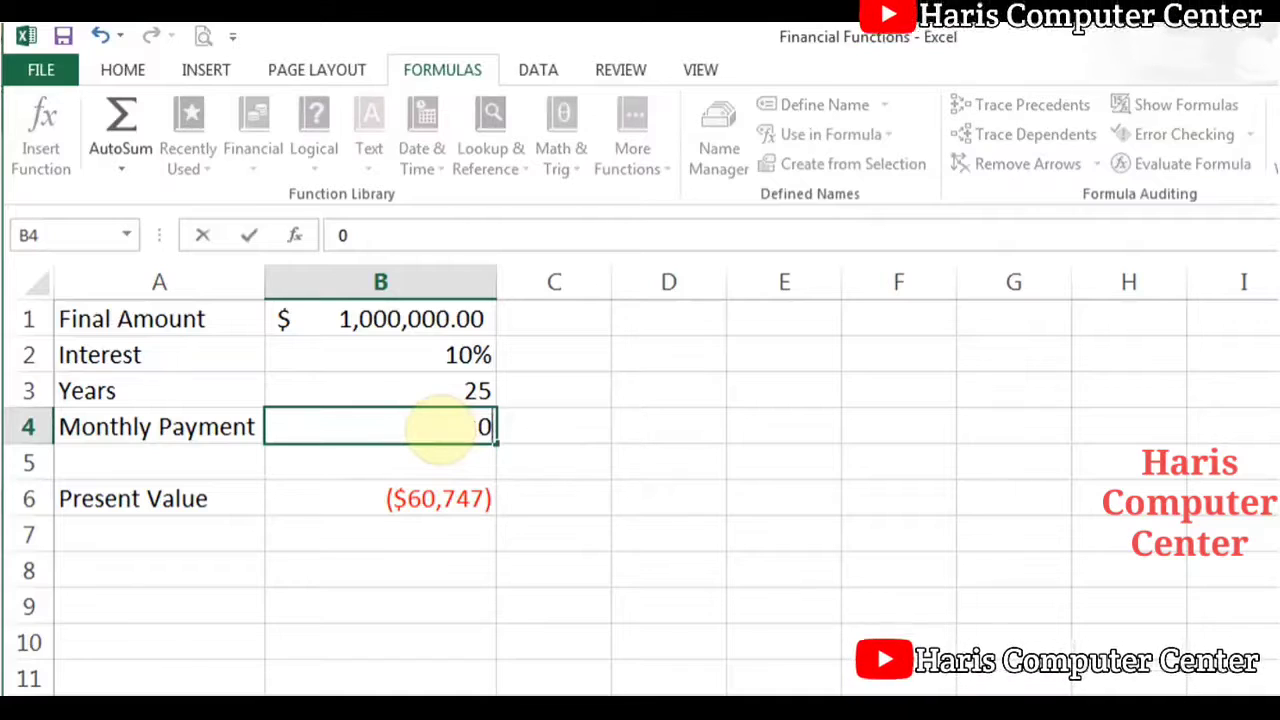
{"action": "key", "text": "Return"}
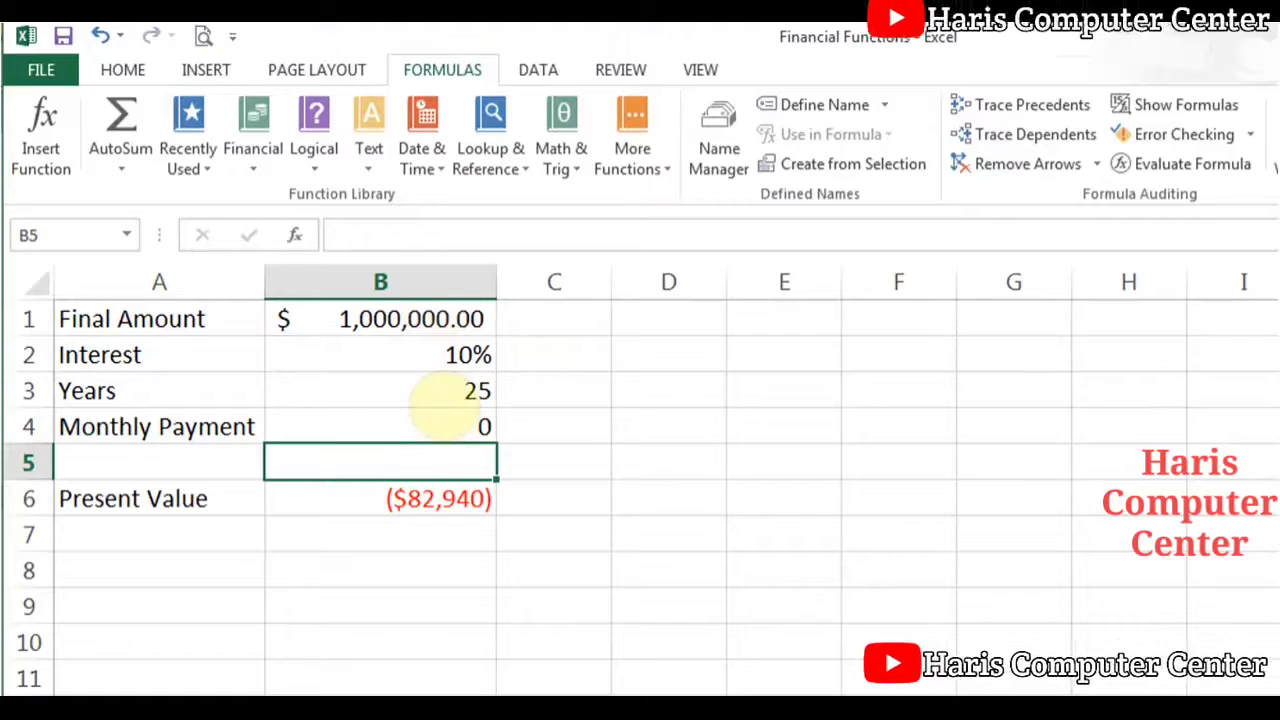
Step: Set the monthly payment in B4 to 500
{"action": "left_click", "coordinate": [432, 422]}
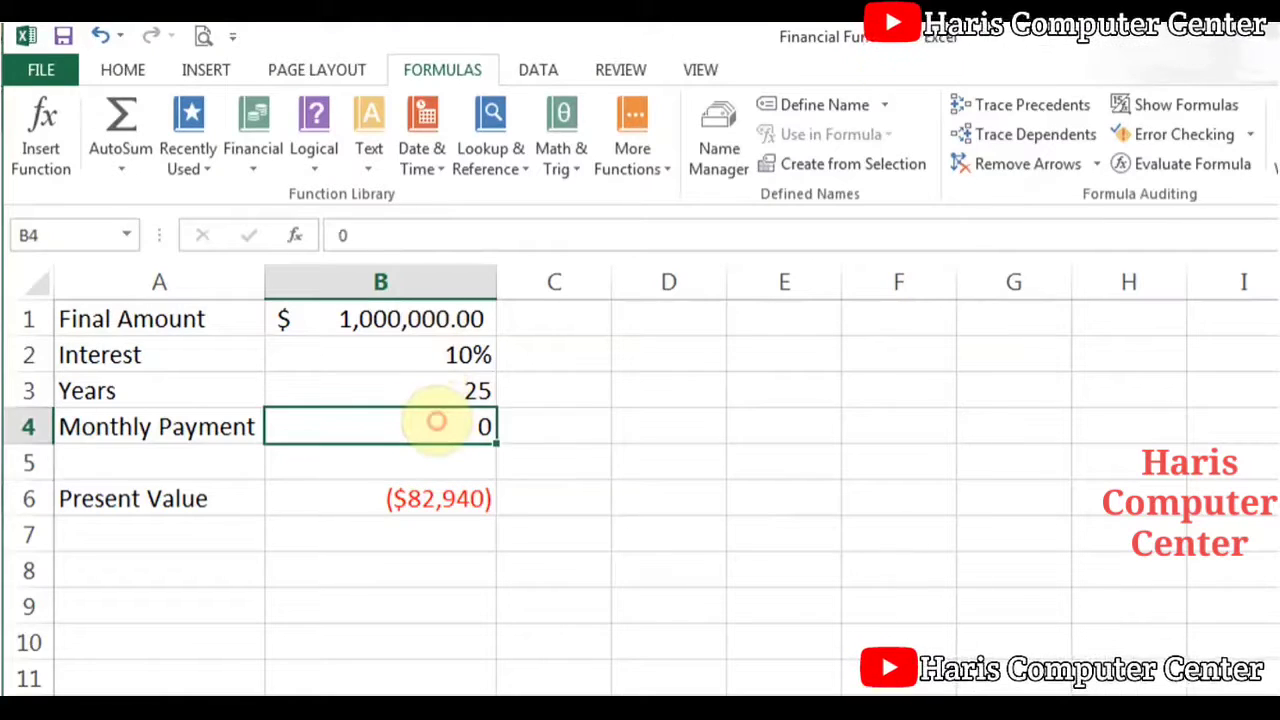
{"action": "type", "text": "500"}
{"action": "key", "text": "Return"}
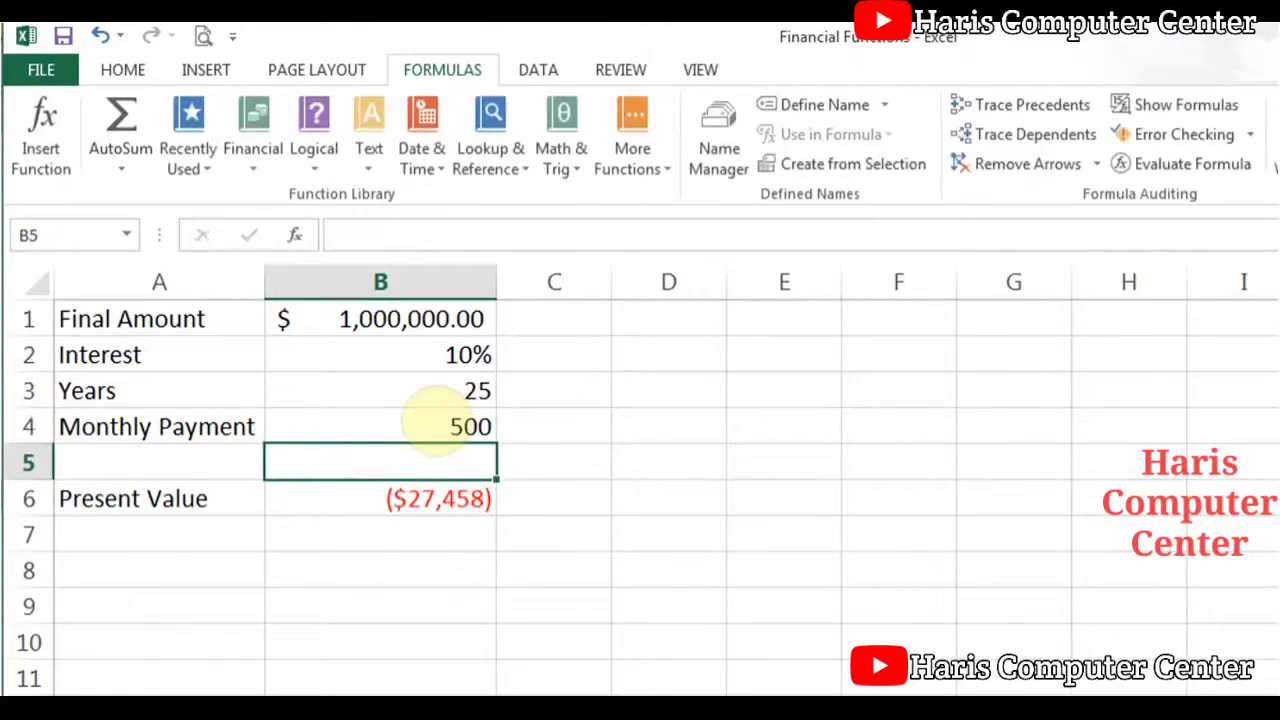
{"action": "left_click", "coordinate": [434, 424]}
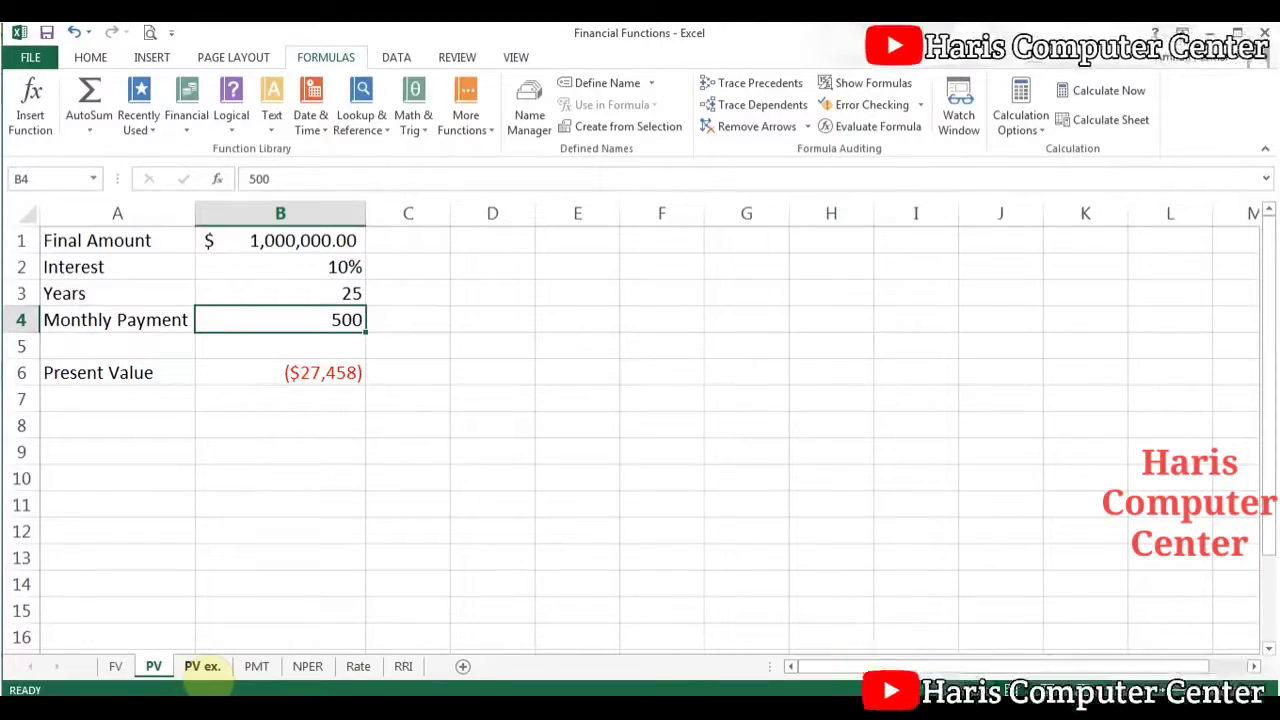
Step: Open the PV ex. sheet and examine its years across row 1 and interest rates down column A
{"action": "left_click", "coordinate": [203, 670]}
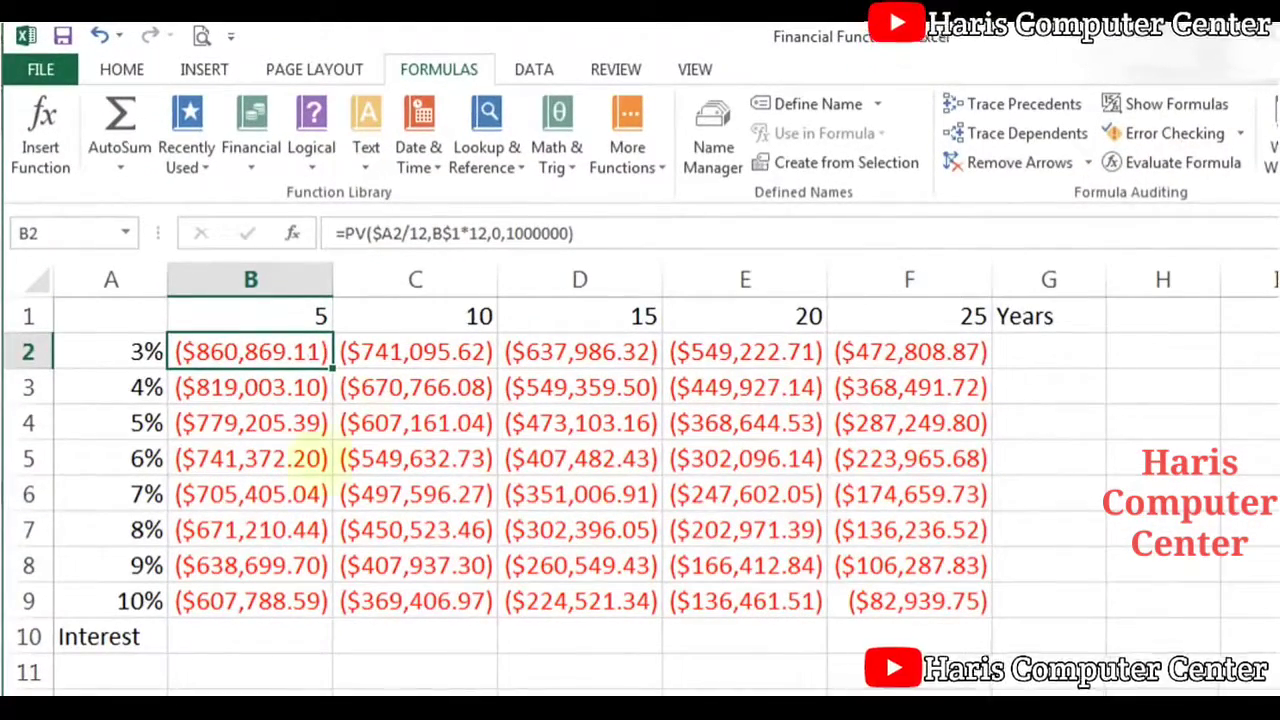
{"action": "left_click", "coordinate": [258, 312]}
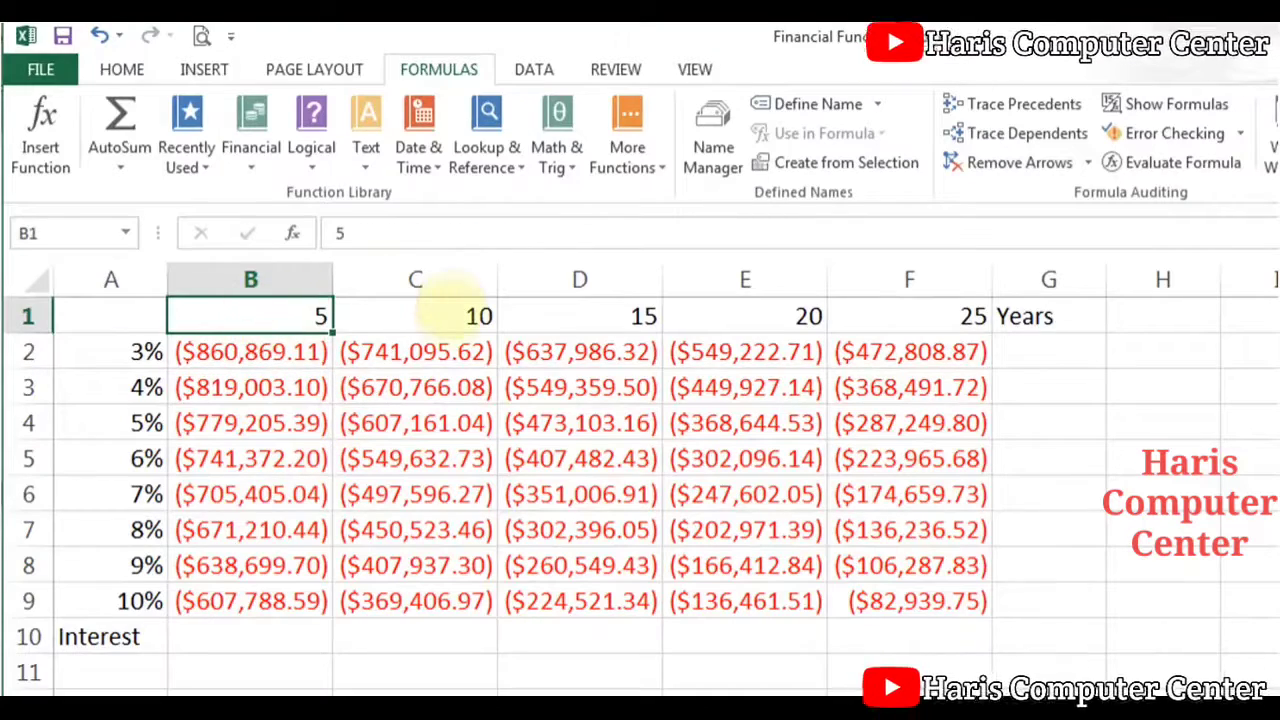
{"action": "left_click", "coordinate": [449, 314]}
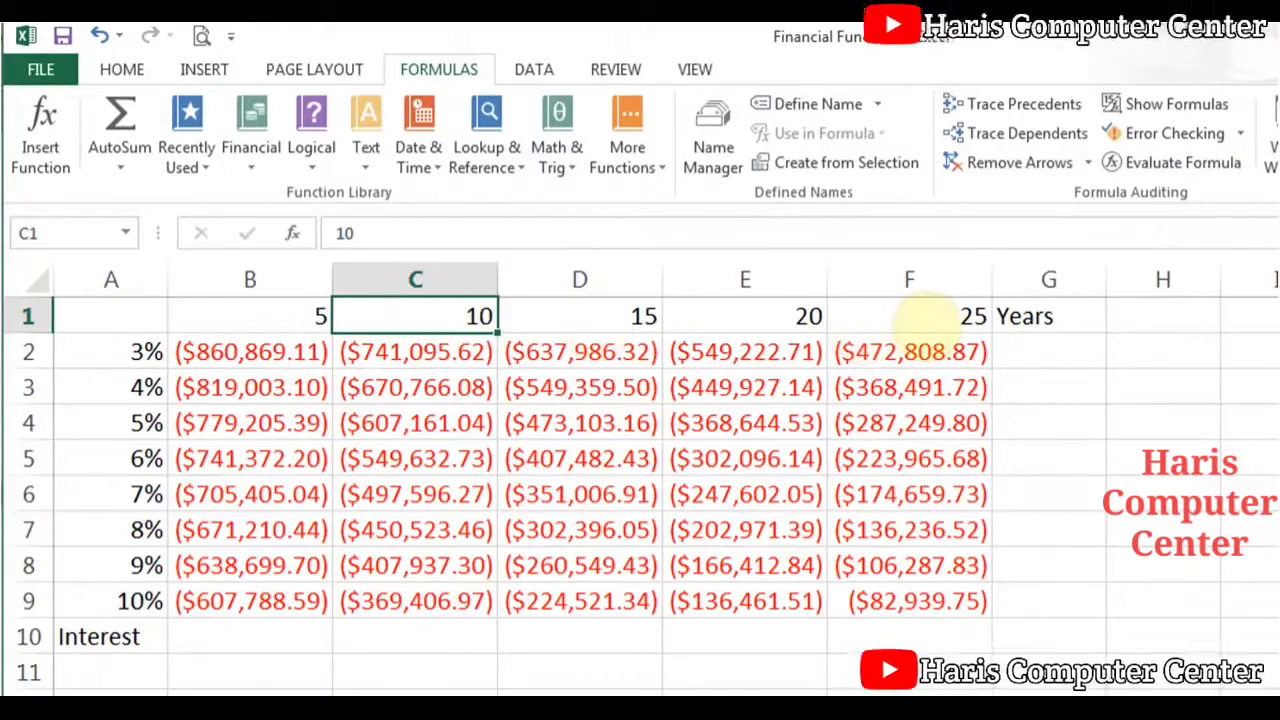
{"action": "left_click", "coordinate": [134, 347]}
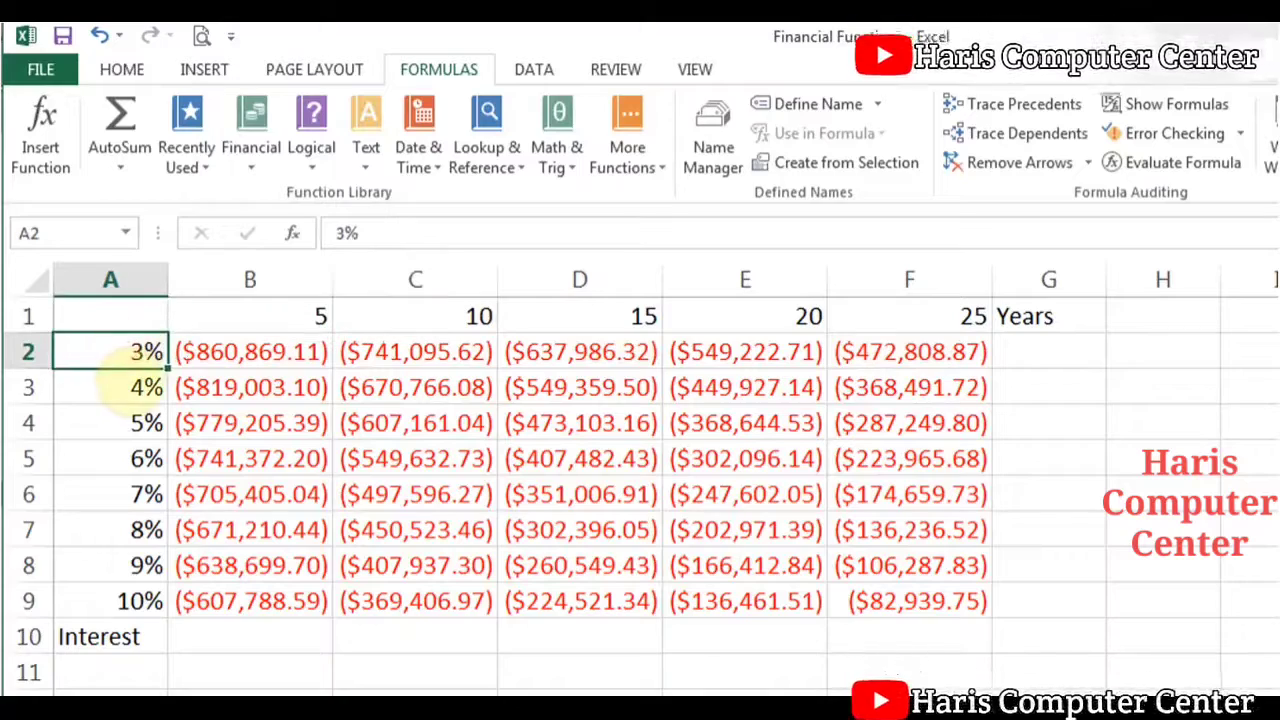
{"action": "left_click", "coordinate": [128, 383]}
{"action": "left_click", "coordinate": [130, 423]}
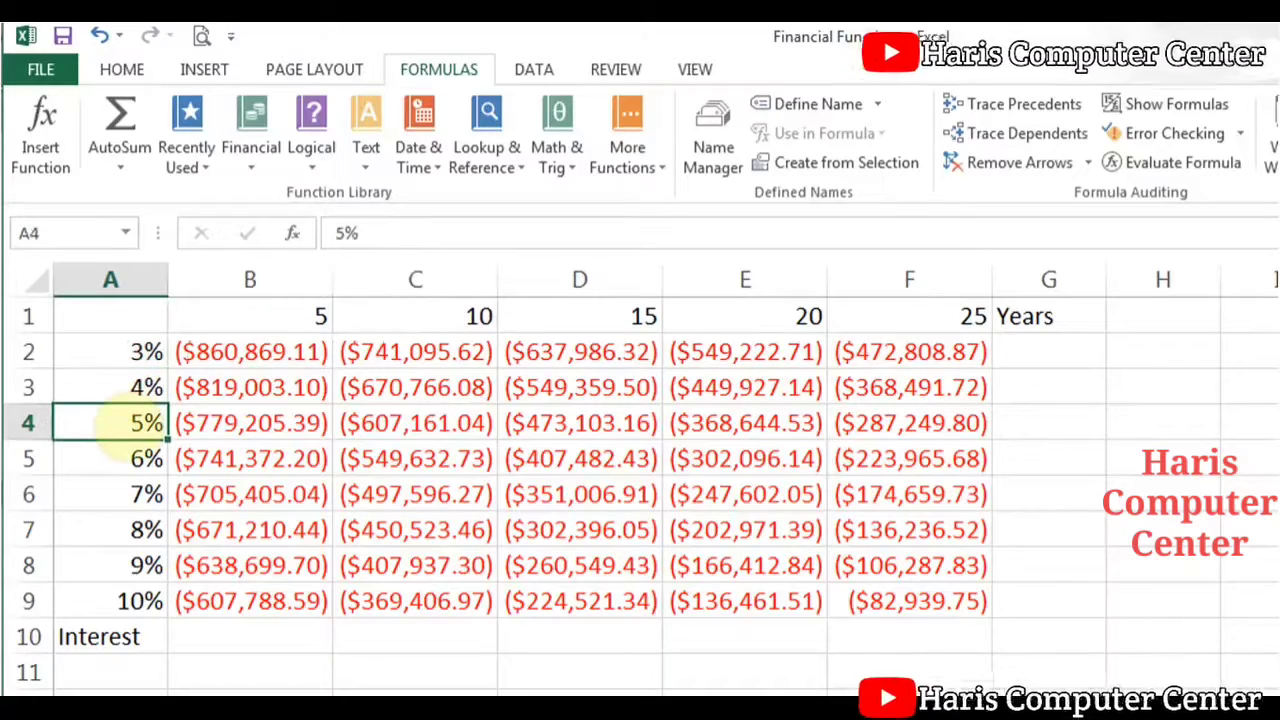
{"action": "left_click", "coordinate": [128, 565]}
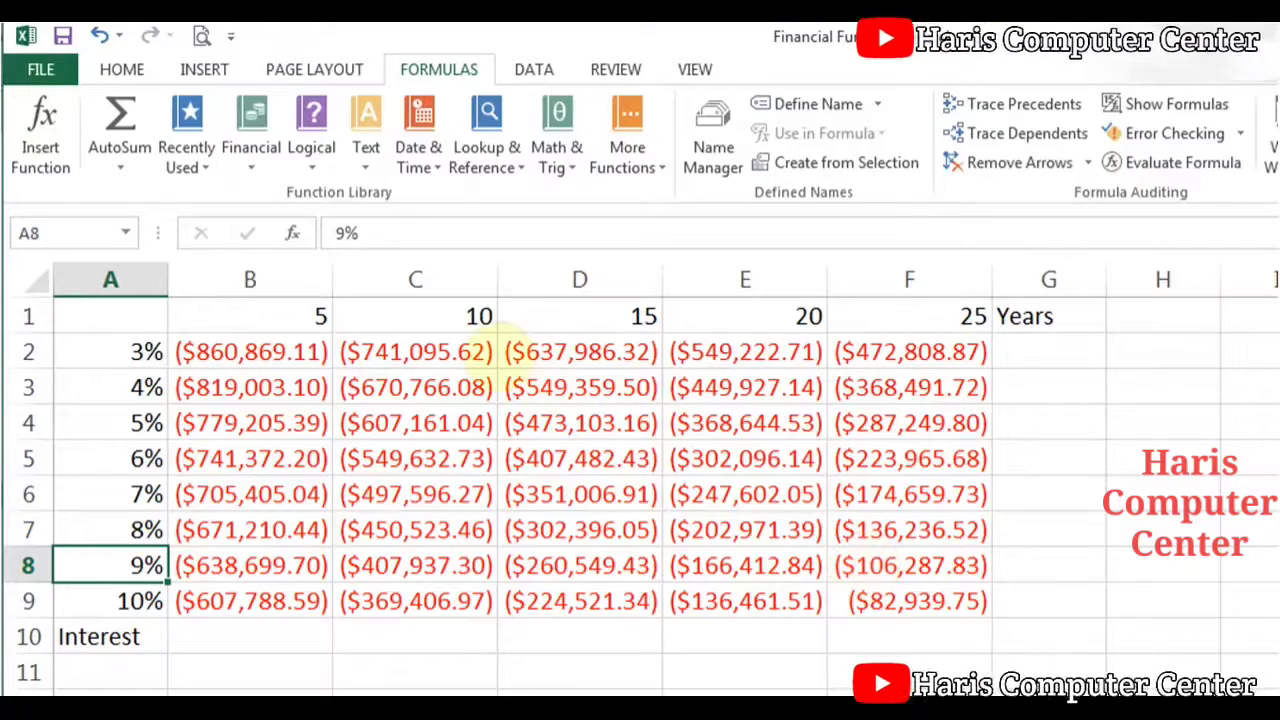
Step: Review the Rate, Nper, Pmt and Fv arguments of the PV formula in cell B2, including the mixed references
{"action": "left_click", "coordinate": [252, 345]}
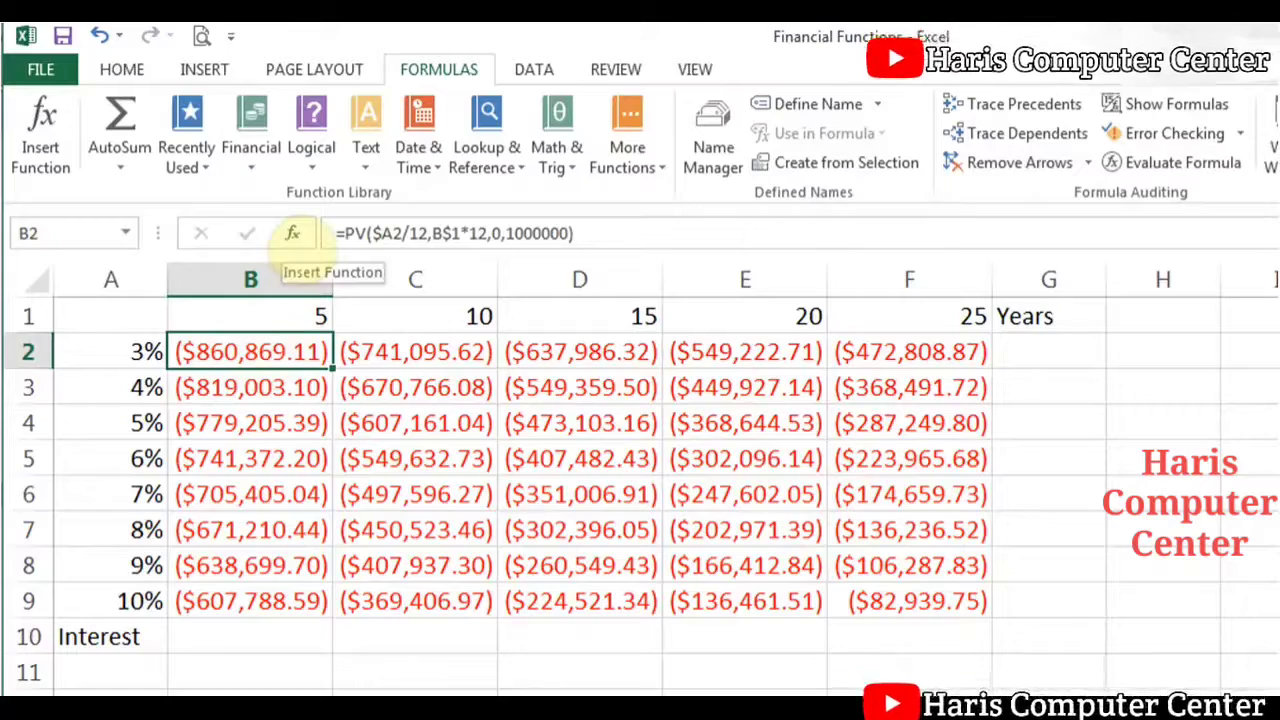
{"action": "left_click", "coordinate": [292, 233]}
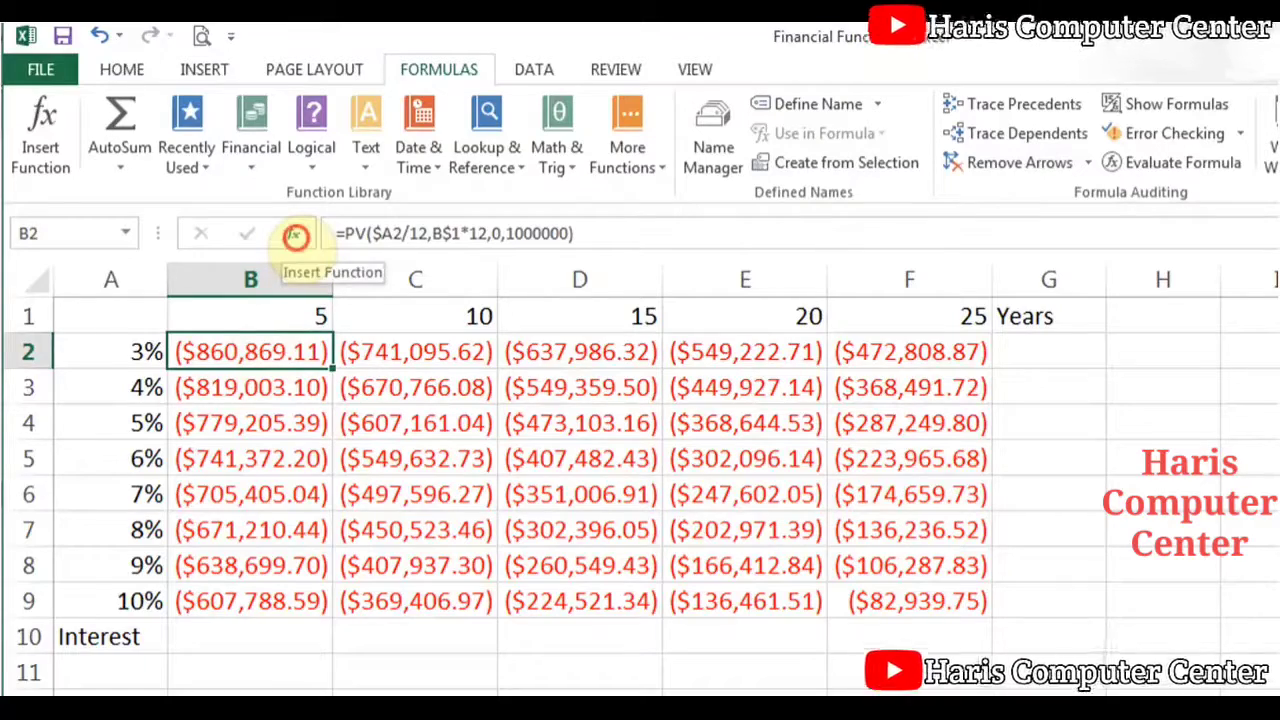
{"action": "left_click_drag", "start_coordinate": [828, 248], "coordinate": [666, 257]}
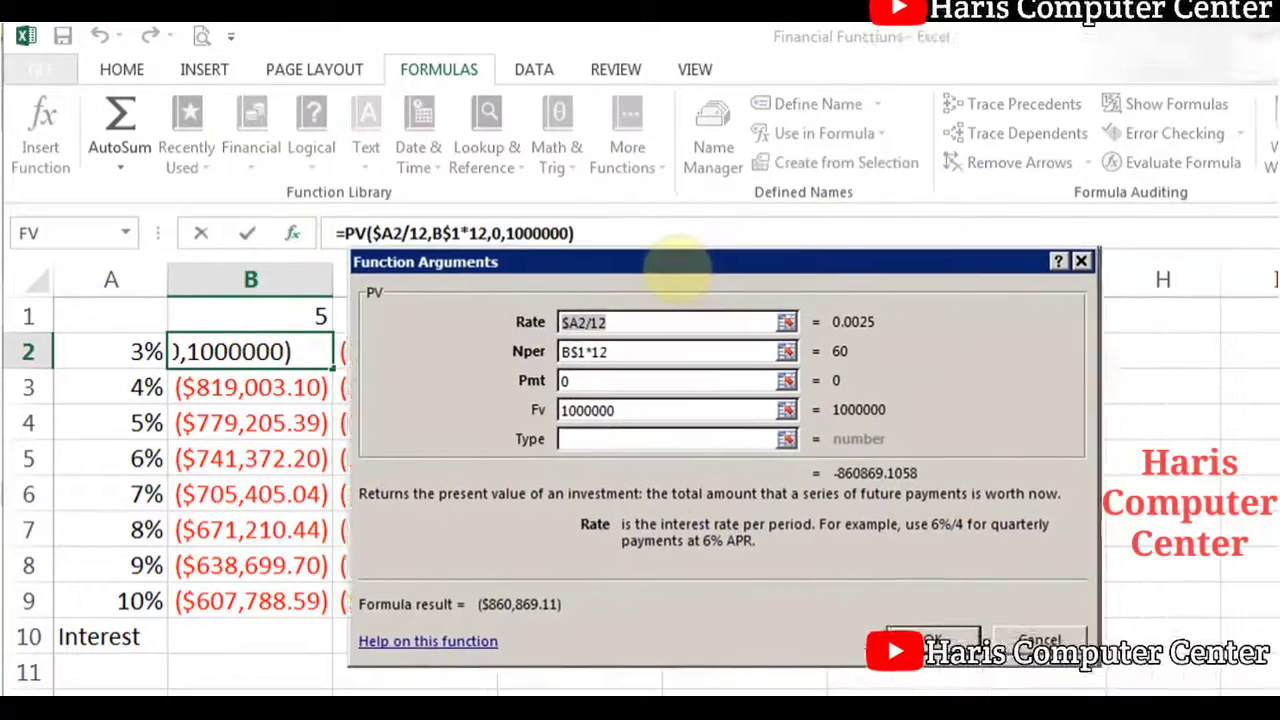
{"action": "left_click", "coordinate": [622, 320]}
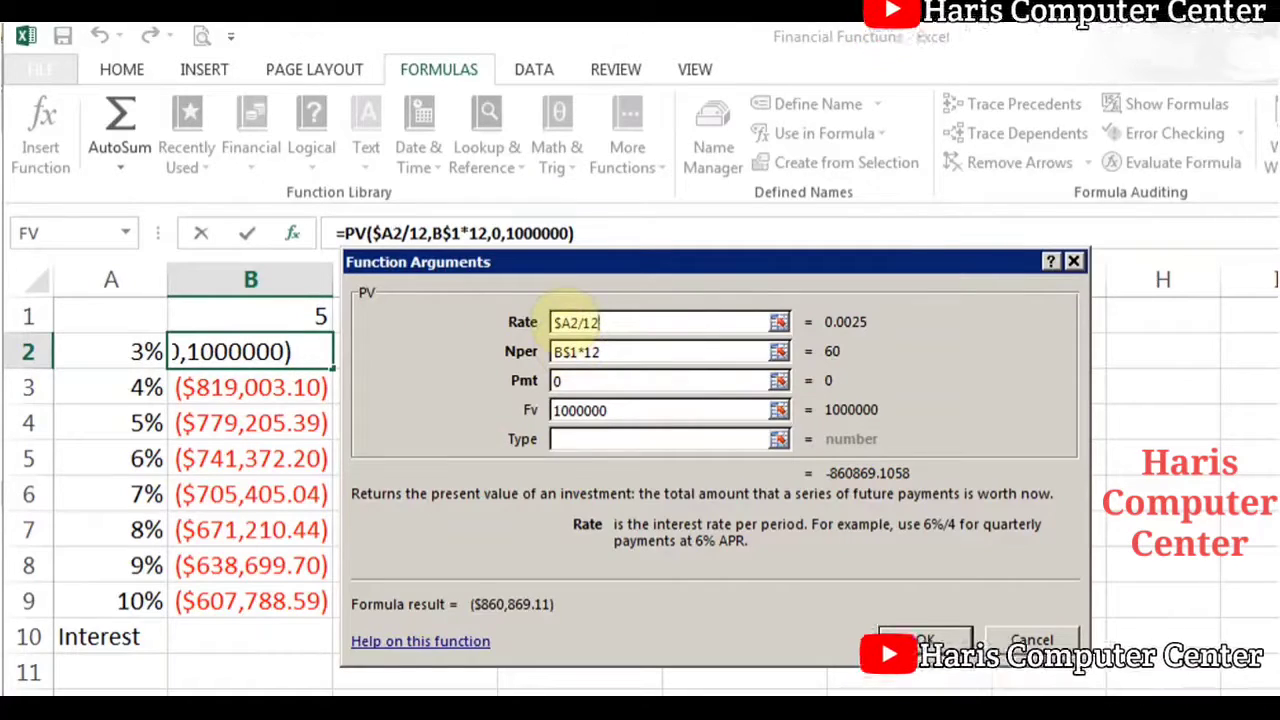
{"action": "left_click", "coordinate": [557, 322]}
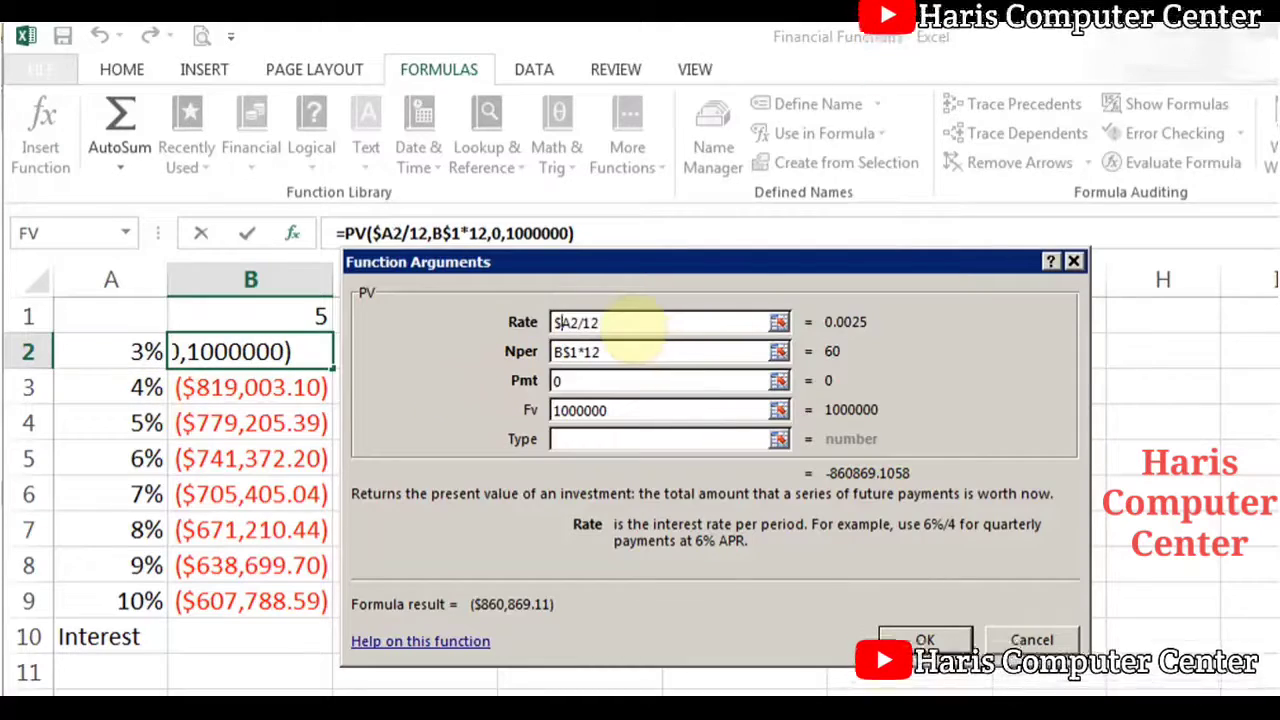
{"action": "left_click", "coordinate": [620, 349]}
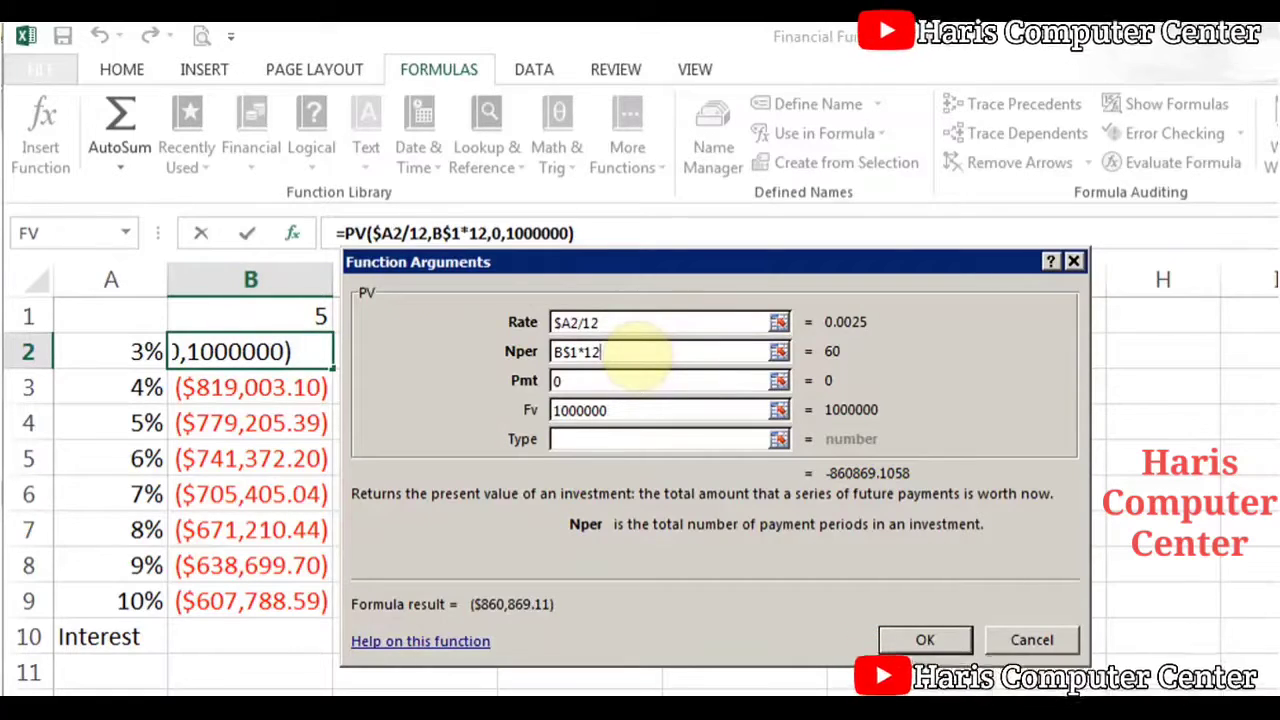
{"action": "left_click", "coordinate": [604, 381]}
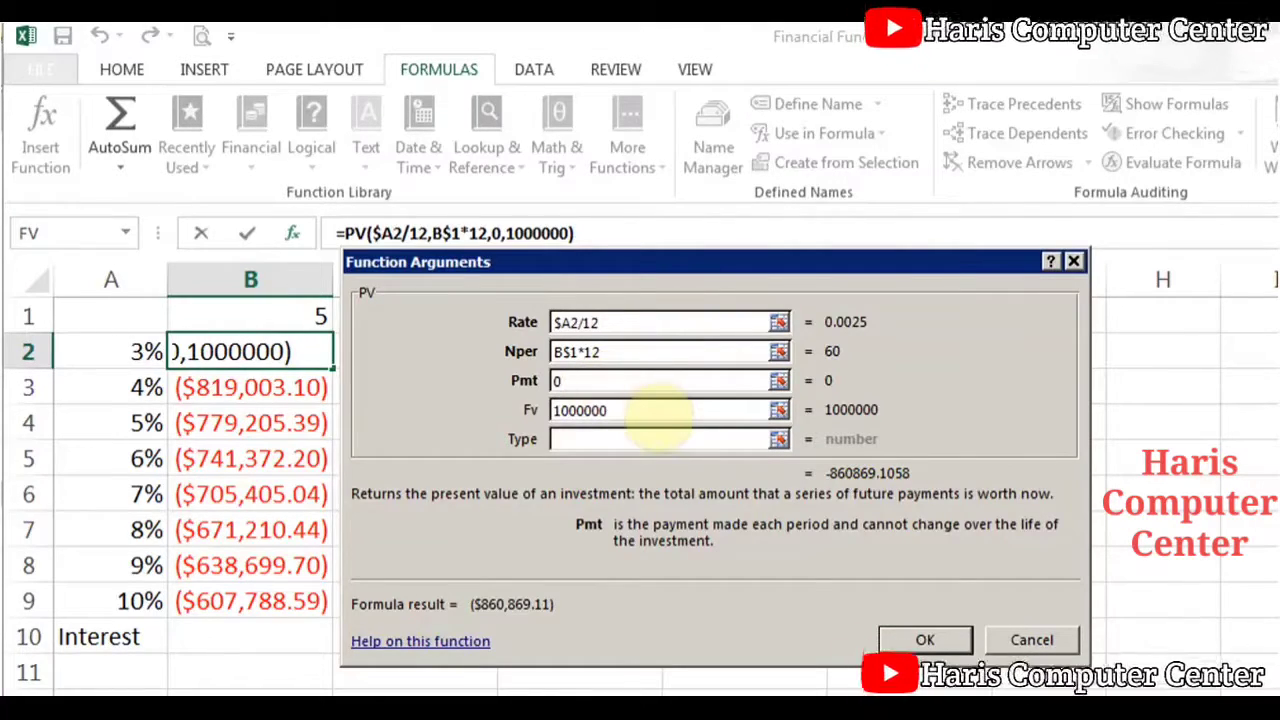
{"action": "left_click", "coordinate": [656, 413]}
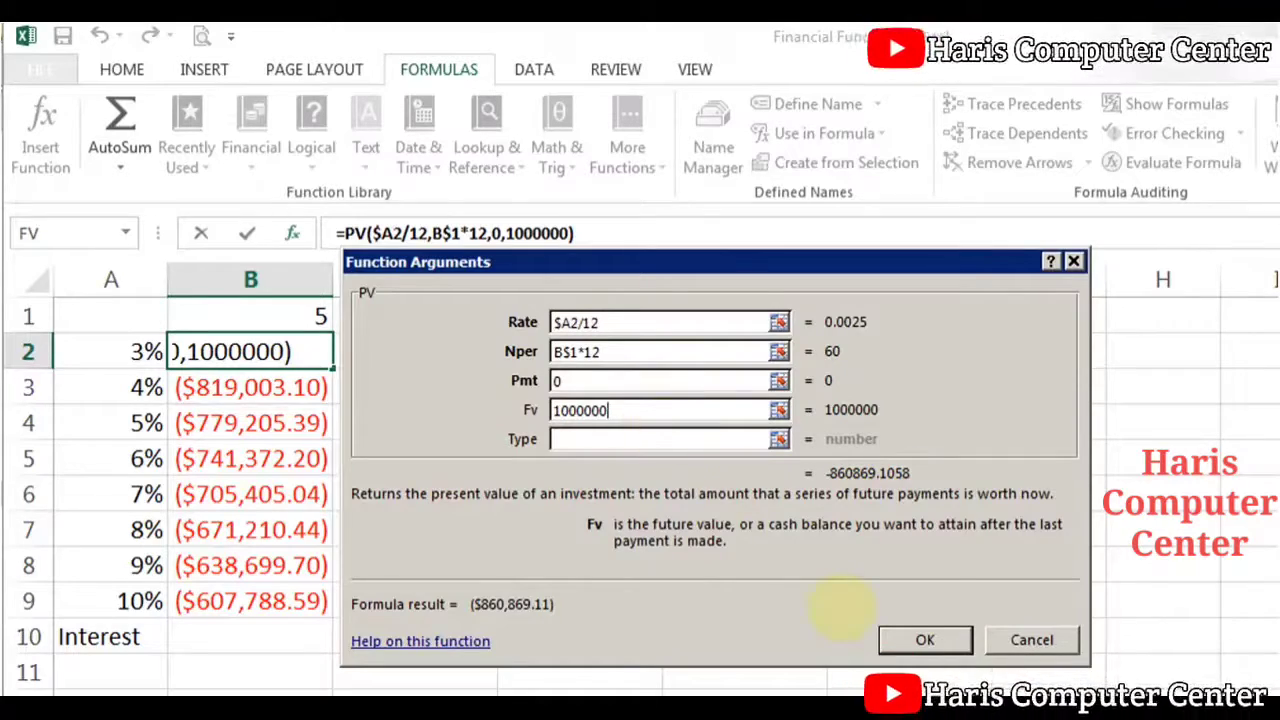
{"action": "left_click", "coordinate": [925, 640]}
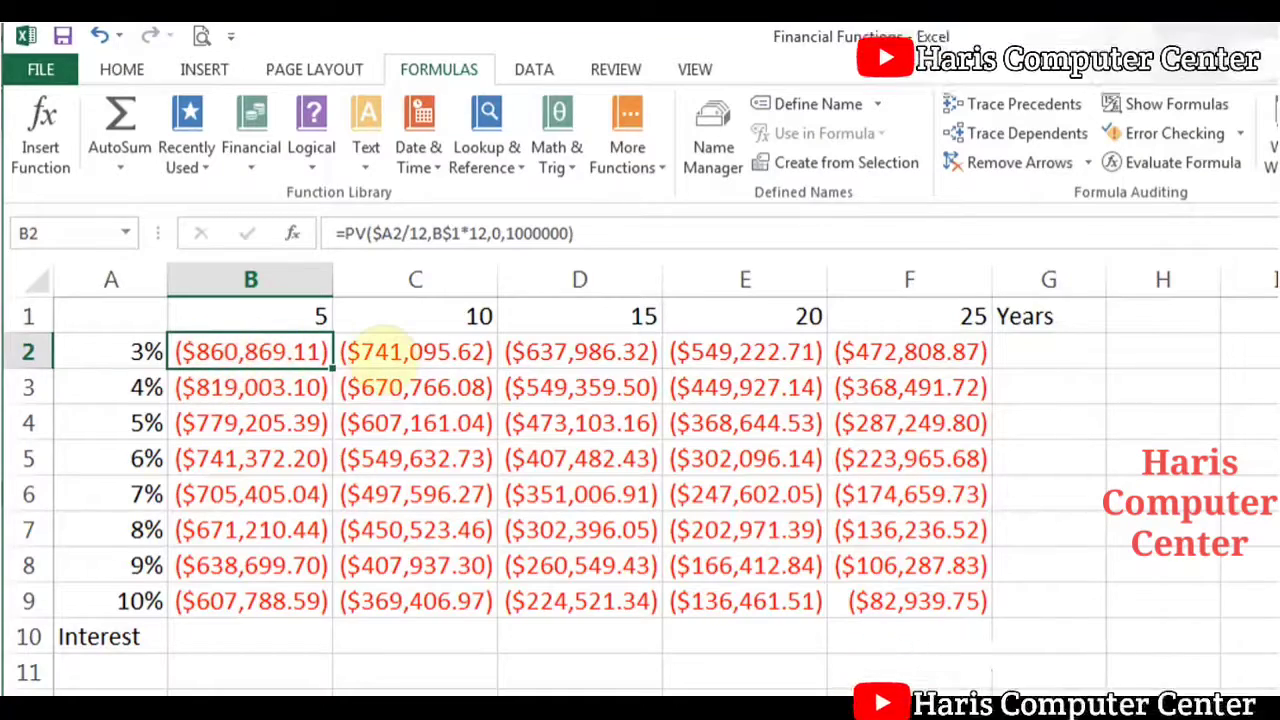
Step: Clear the present value results in C2:F9 and B3:B9, keeping only the formula in B2
{"action": "left_click_drag", "start_coordinate": [371, 352], "coordinate": [900, 592]}
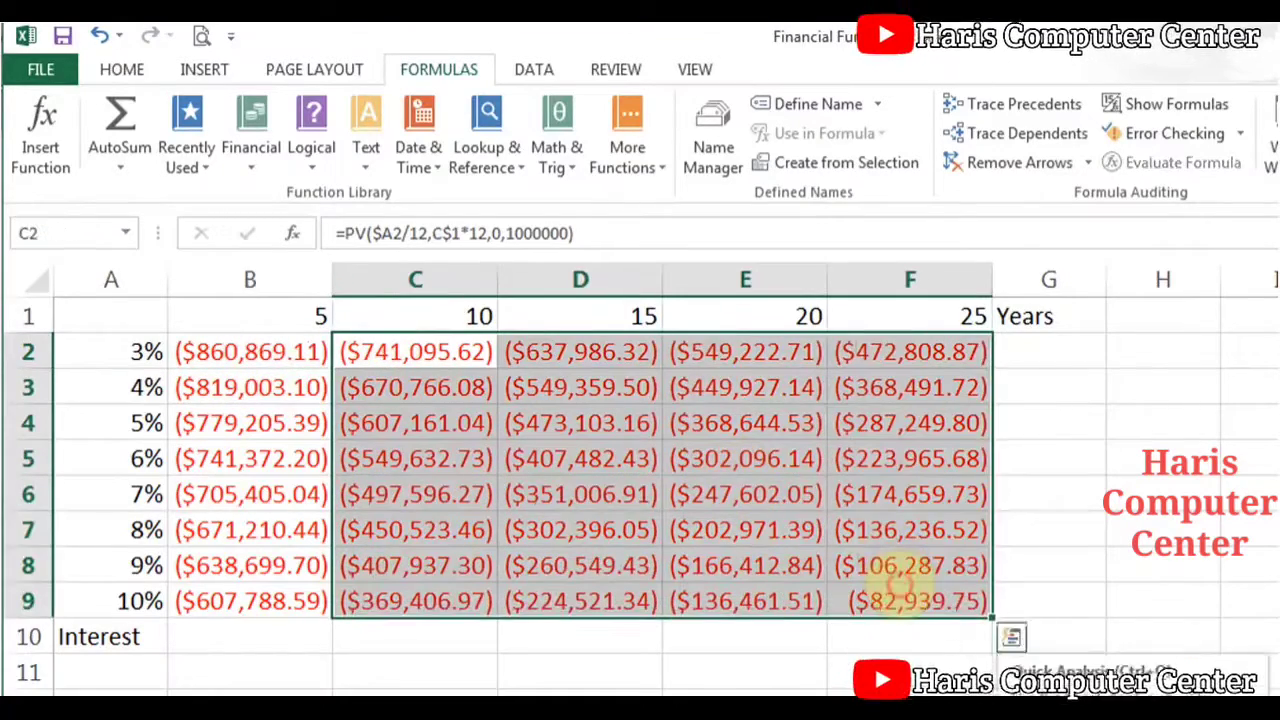
{"action": "key", "text": "Delete"}
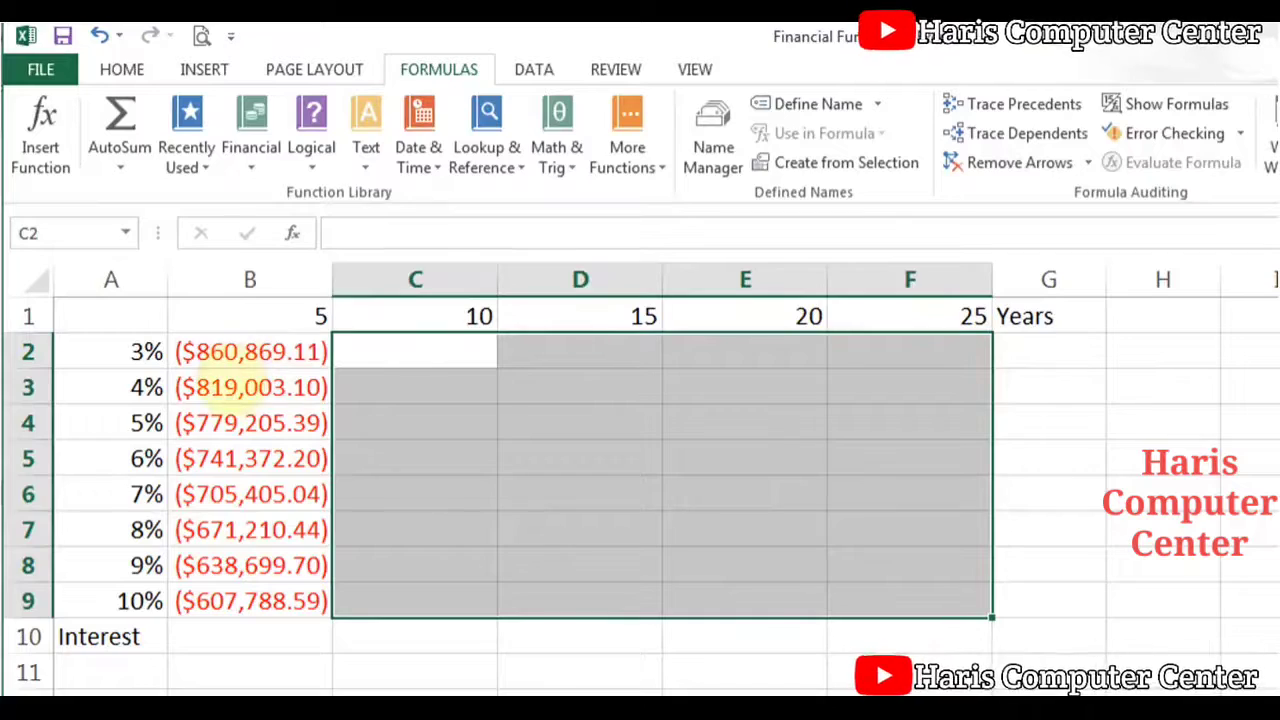
{"action": "left_click_drag", "start_coordinate": [255, 387], "coordinate": [260, 600]}
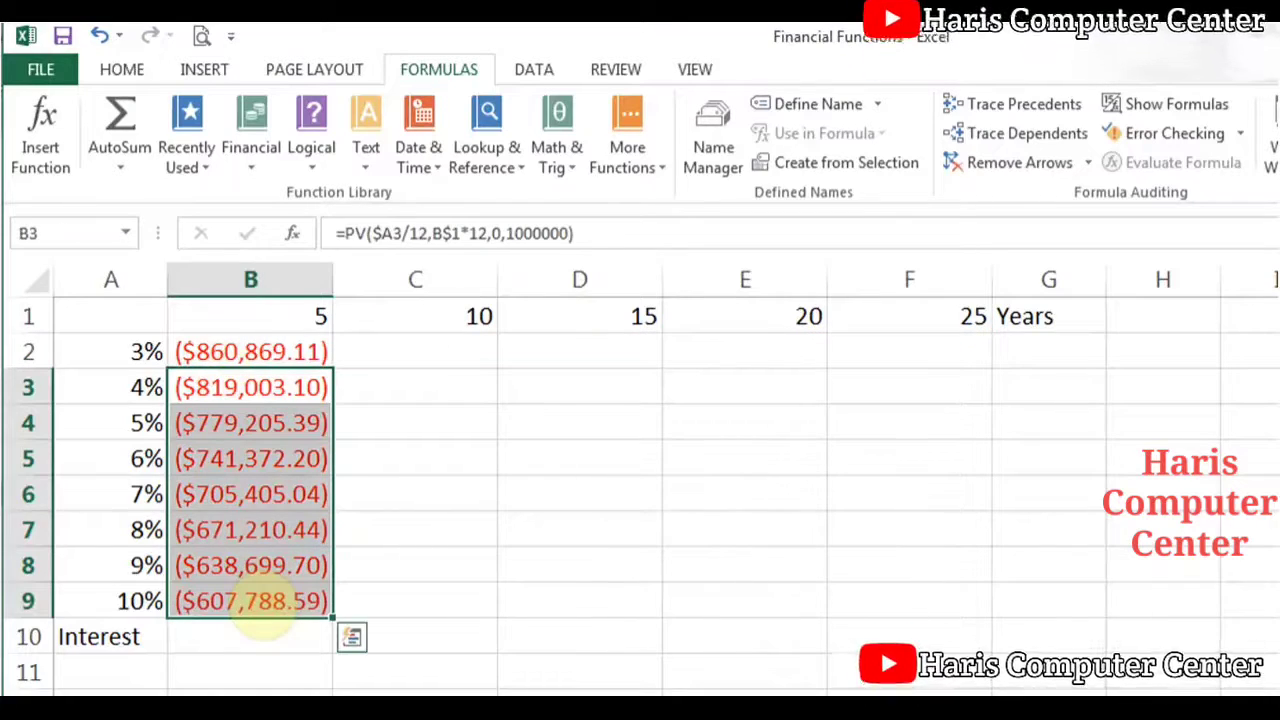
{"action": "key", "text": "Delete"}
Step: Fill the PV formula from B2 down through B9 and reselect B2
{"action": "left_click", "coordinate": [226, 358]}
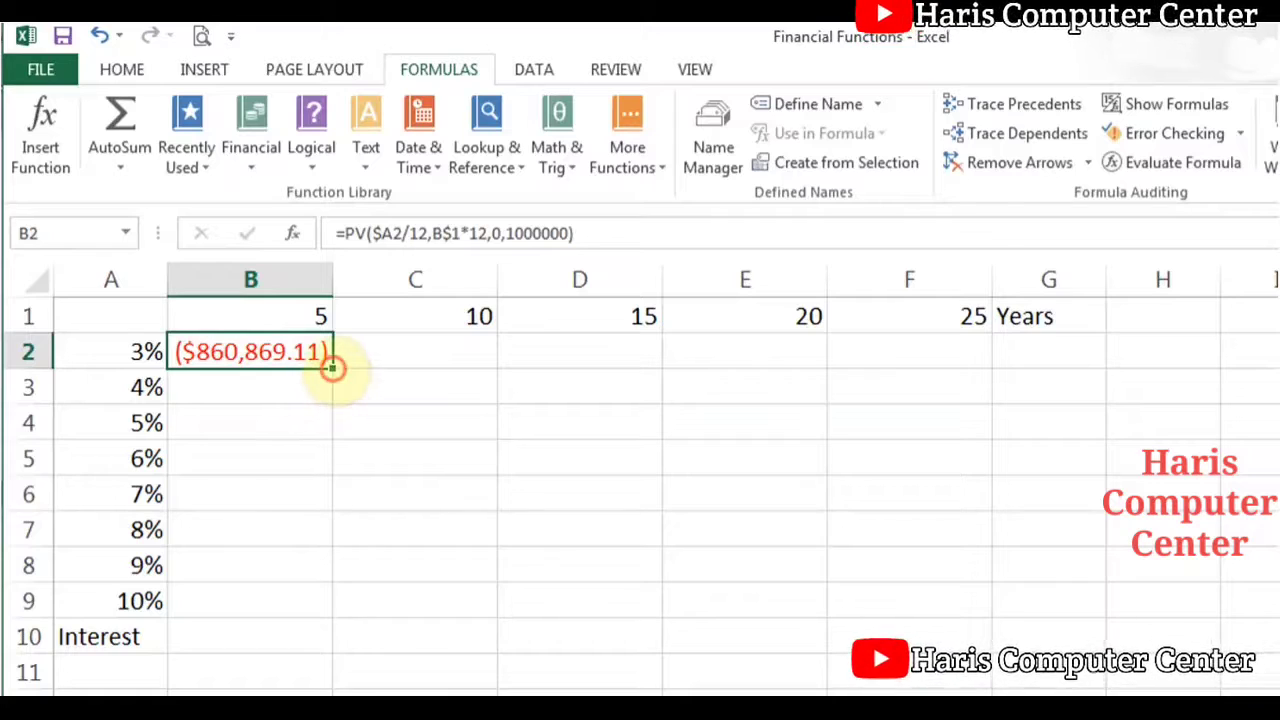
{"action": "left_click_drag", "start_coordinate": [332, 367], "coordinate": [337, 608]}
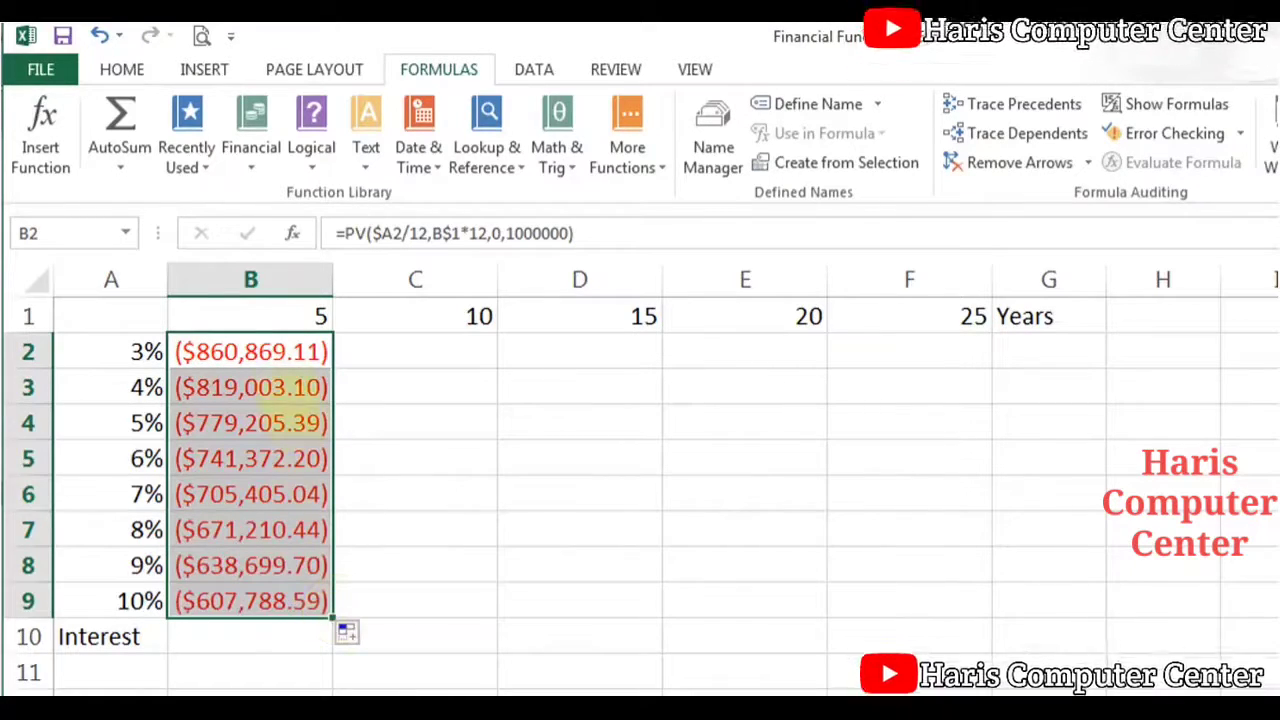
{"action": "left_click", "coordinate": [271, 352]}
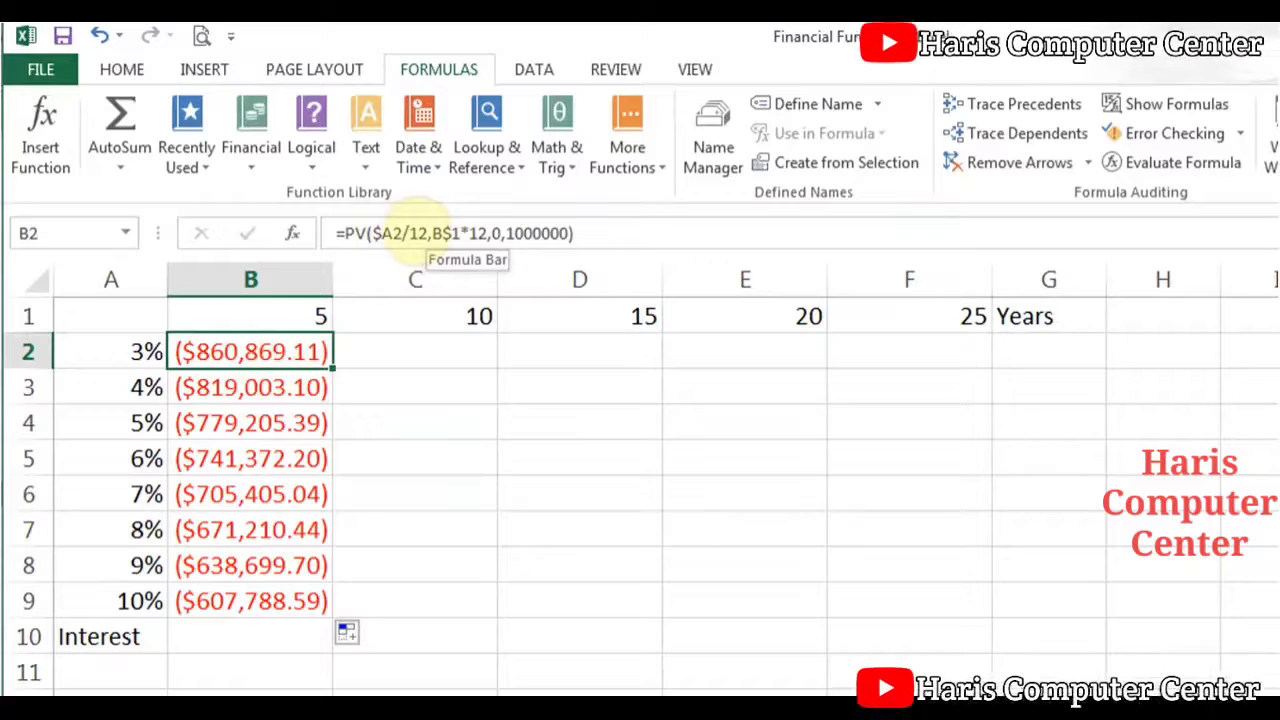
Step: Display the sheet's formulas with column B widened to check the copied references, then restore the values and narrow the column
{"action": "left_click", "coordinate": [1170, 104]}
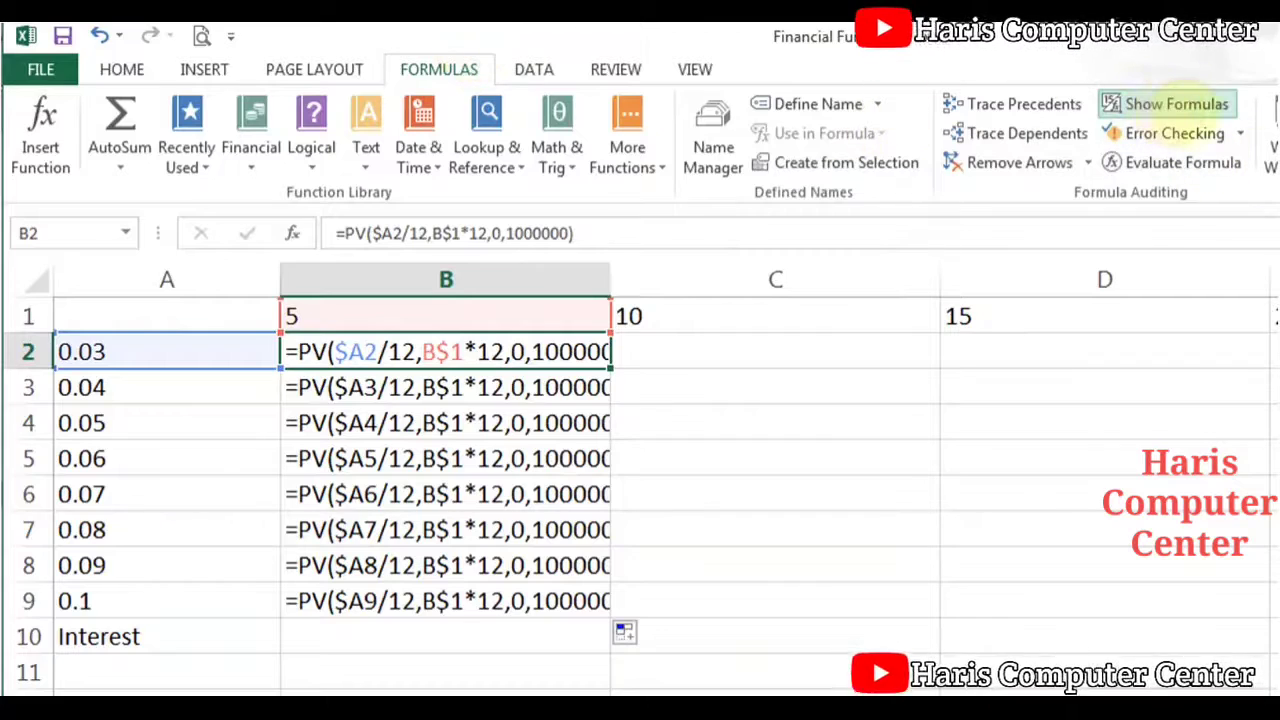
{"action": "left_click_drag", "start_coordinate": [612, 280], "coordinate": [824, 288]}
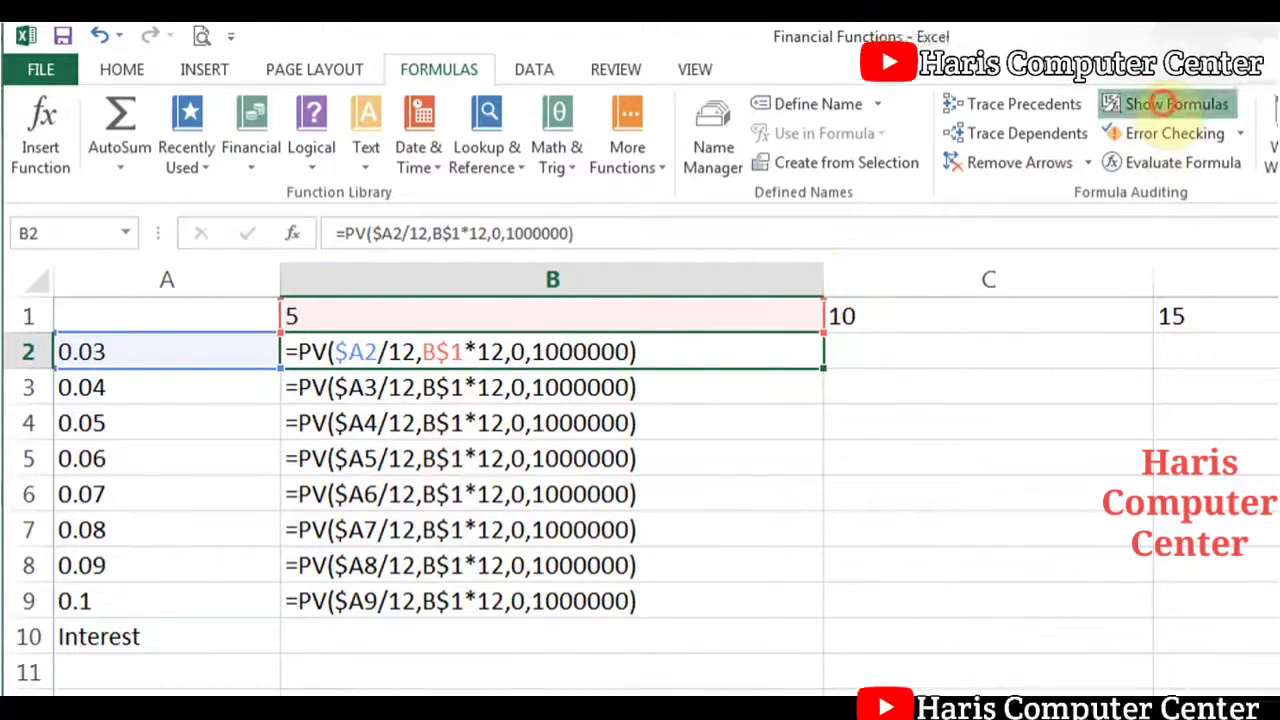
{"action": "left_click", "coordinate": [1170, 104]}
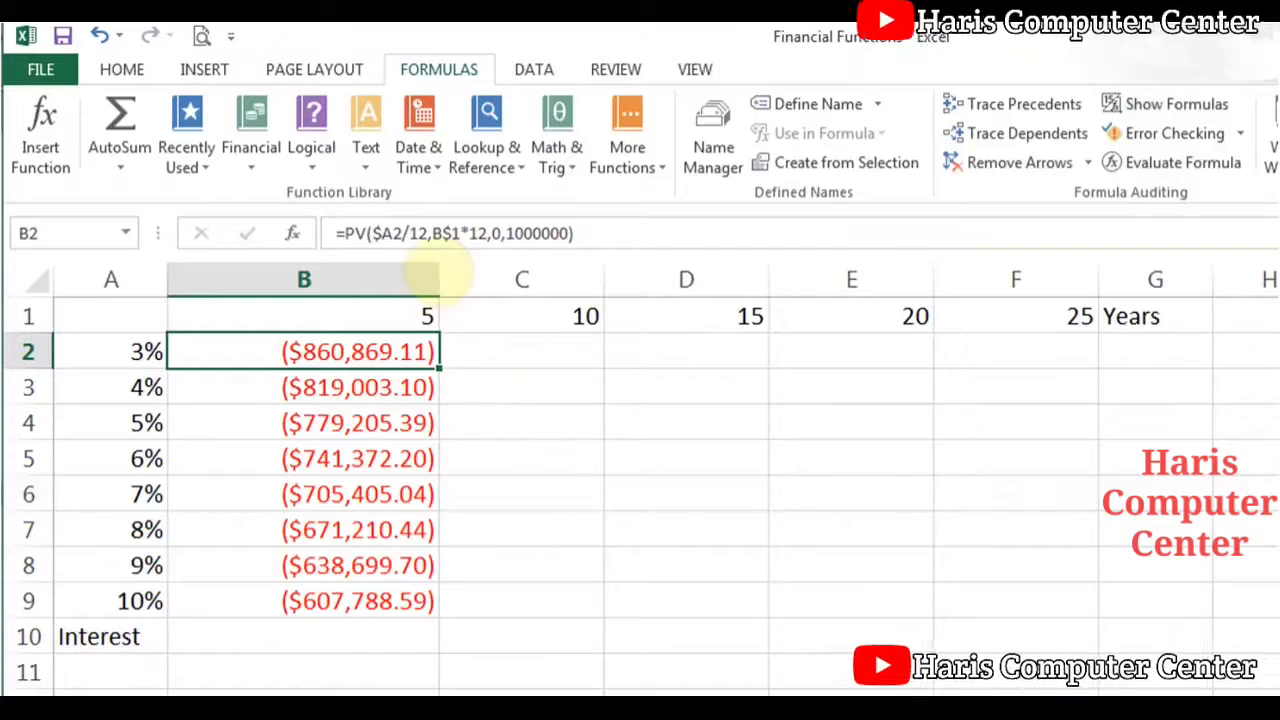
{"action": "left_click_drag", "start_coordinate": [439, 279], "coordinate": [360, 275]}
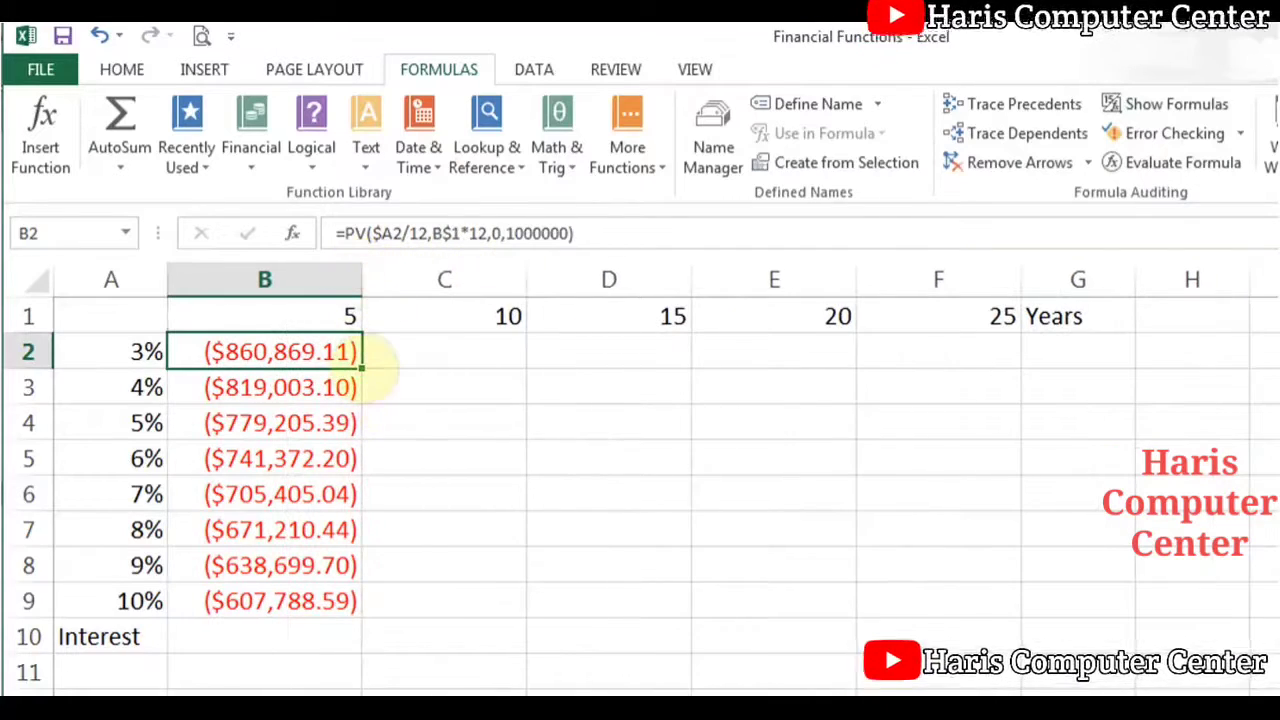
Step: Fill the PV formula from B2 across through F2 and check the copied references in formula view
{"action": "left_click_drag", "start_coordinate": [362, 366], "coordinate": [980, 340]}
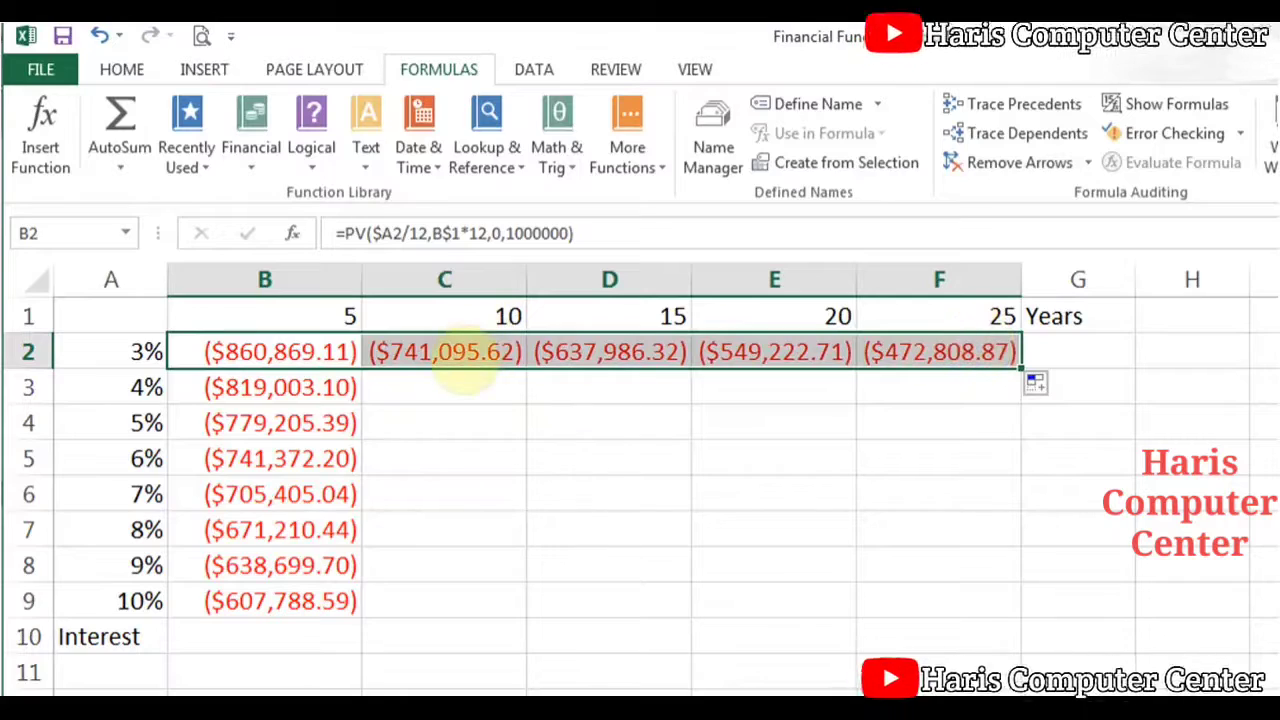
{"action": "left_click", "coordinate": [1168, 104]}
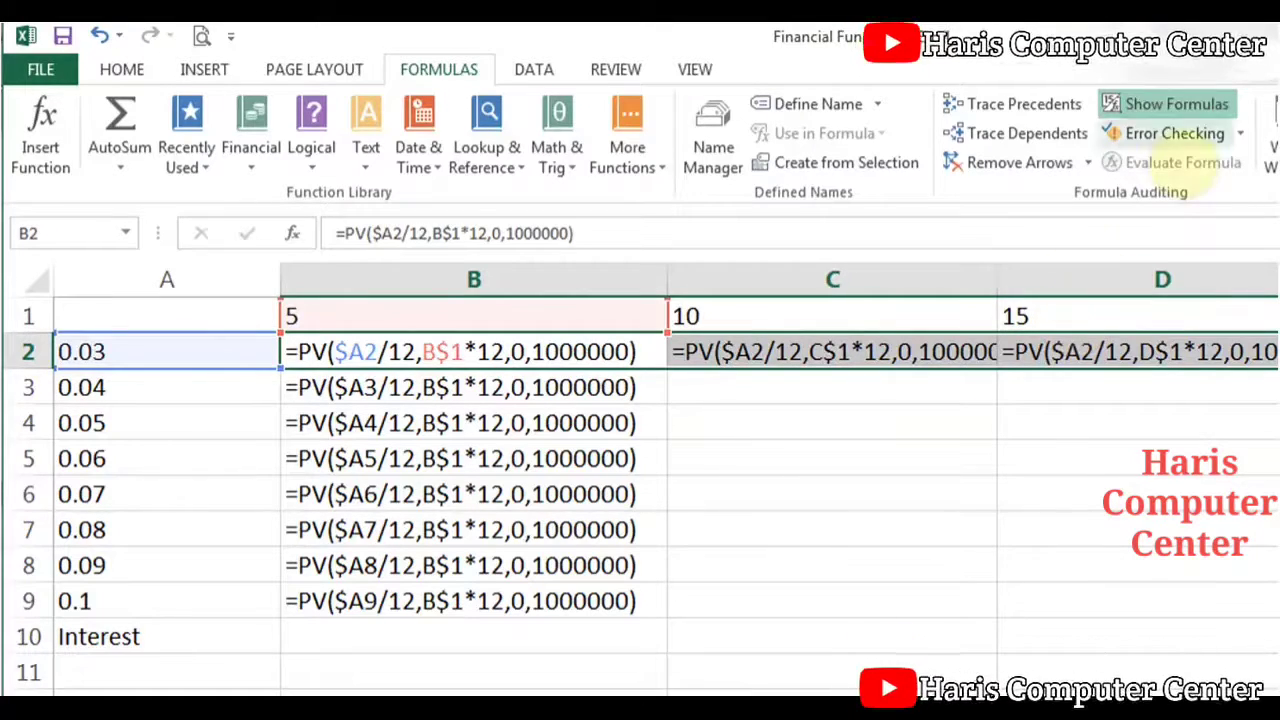
{"action": "left_click", "coordinate": [1190, 108]}
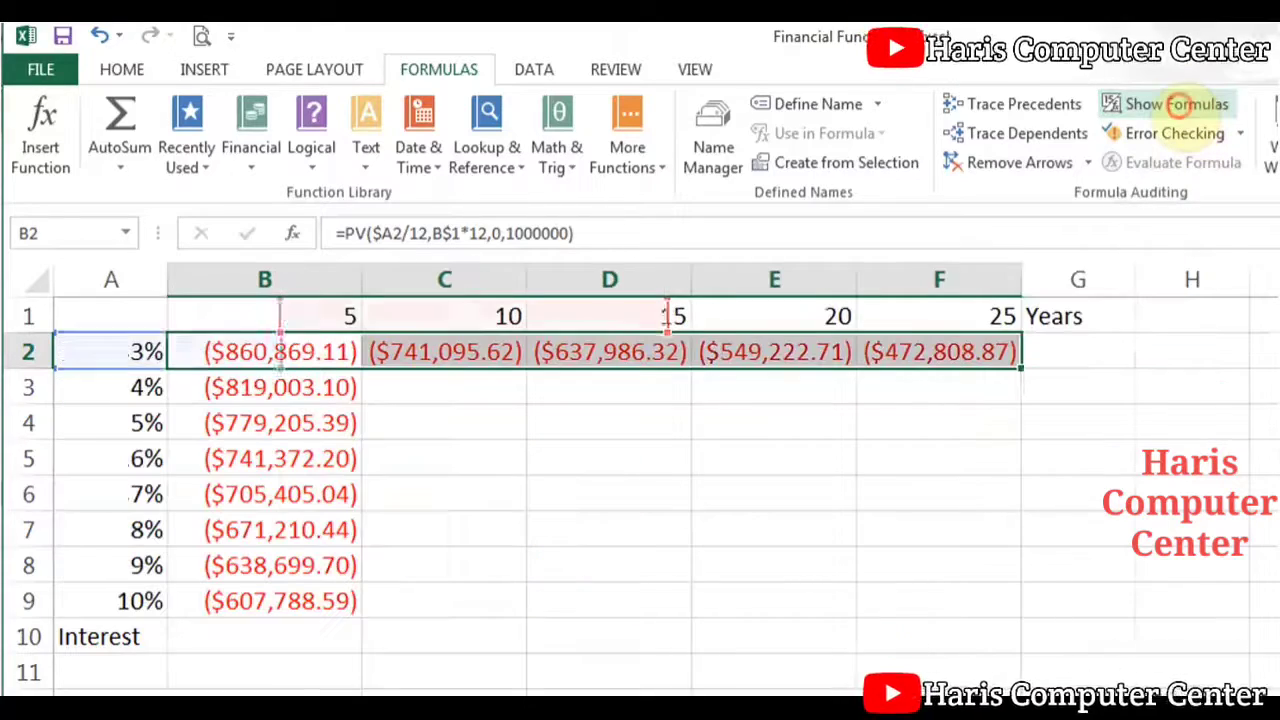
Step: Fill the formulas in C2:F2 down through row 9, then check the formulas in C2 and F9
{"action": "left_click", "coordinate": [466, 349]}
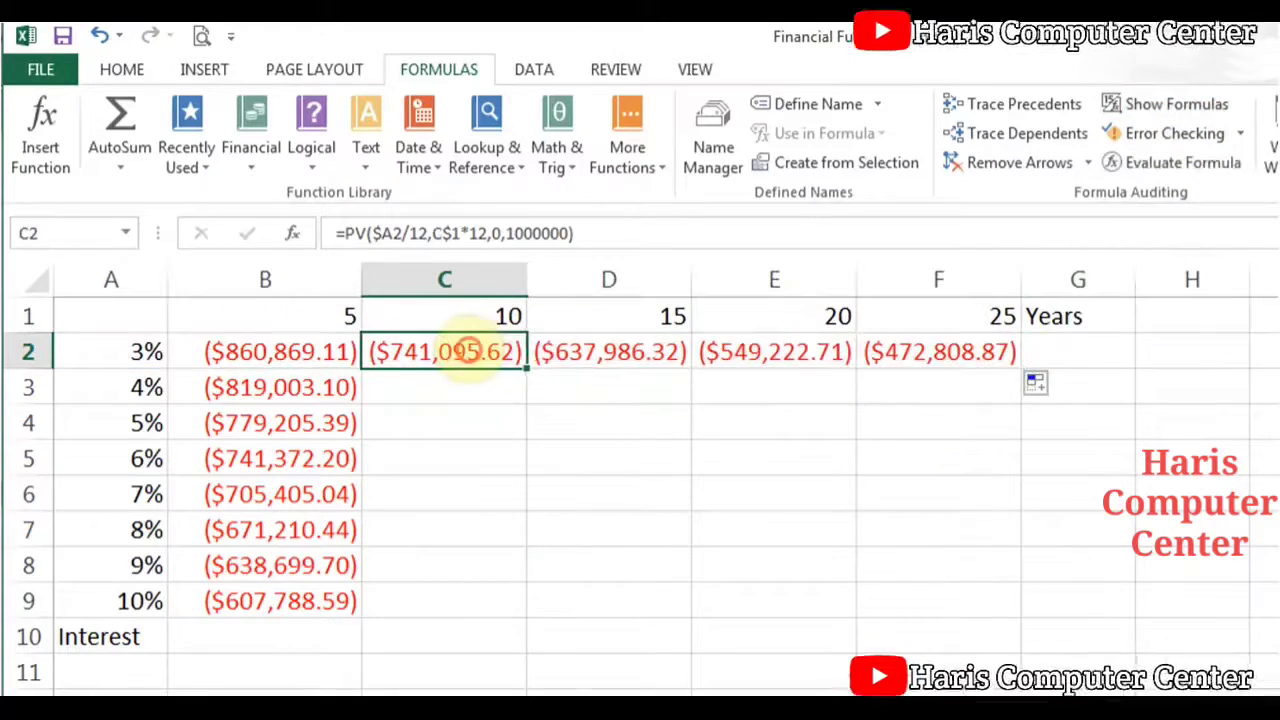
{"action": "left_click_drag", "start_coordinate": [466, 349], "coordinate": [1006, 600]}
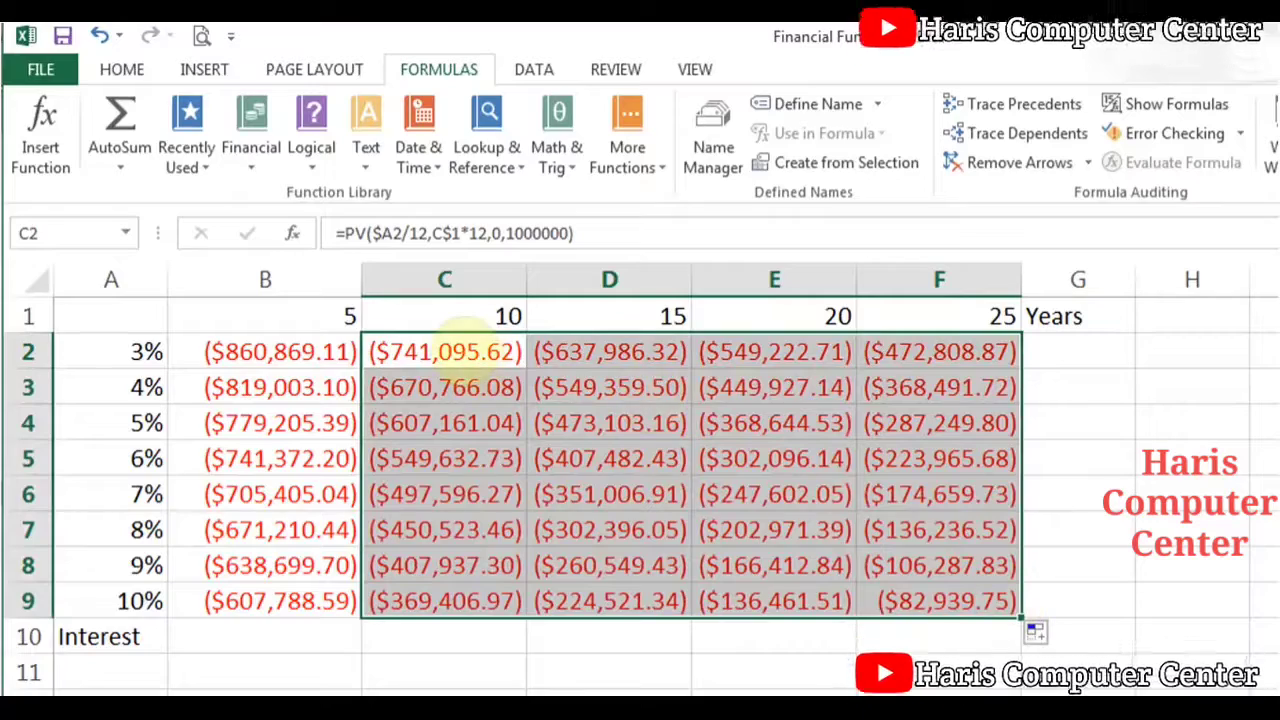
{"action": "left_click", "coordinate": [466, 351]}
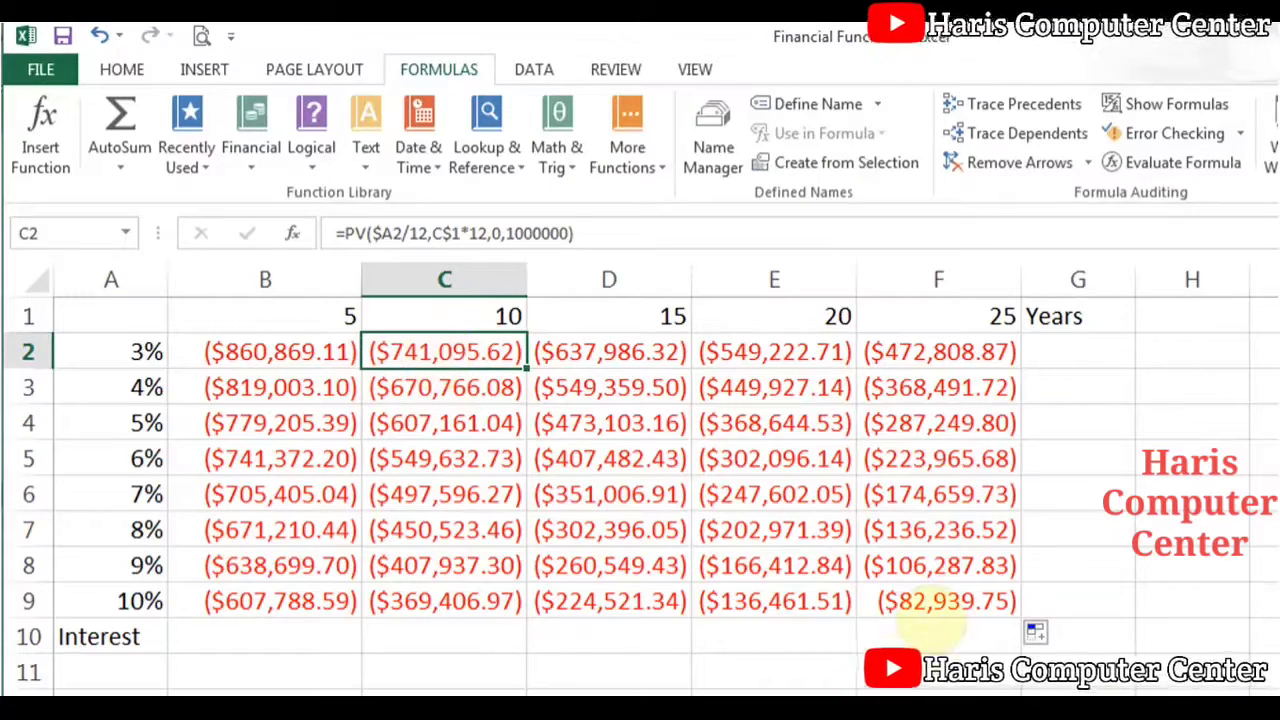
{"action": "left_click", "coordinate": [935, 605]}
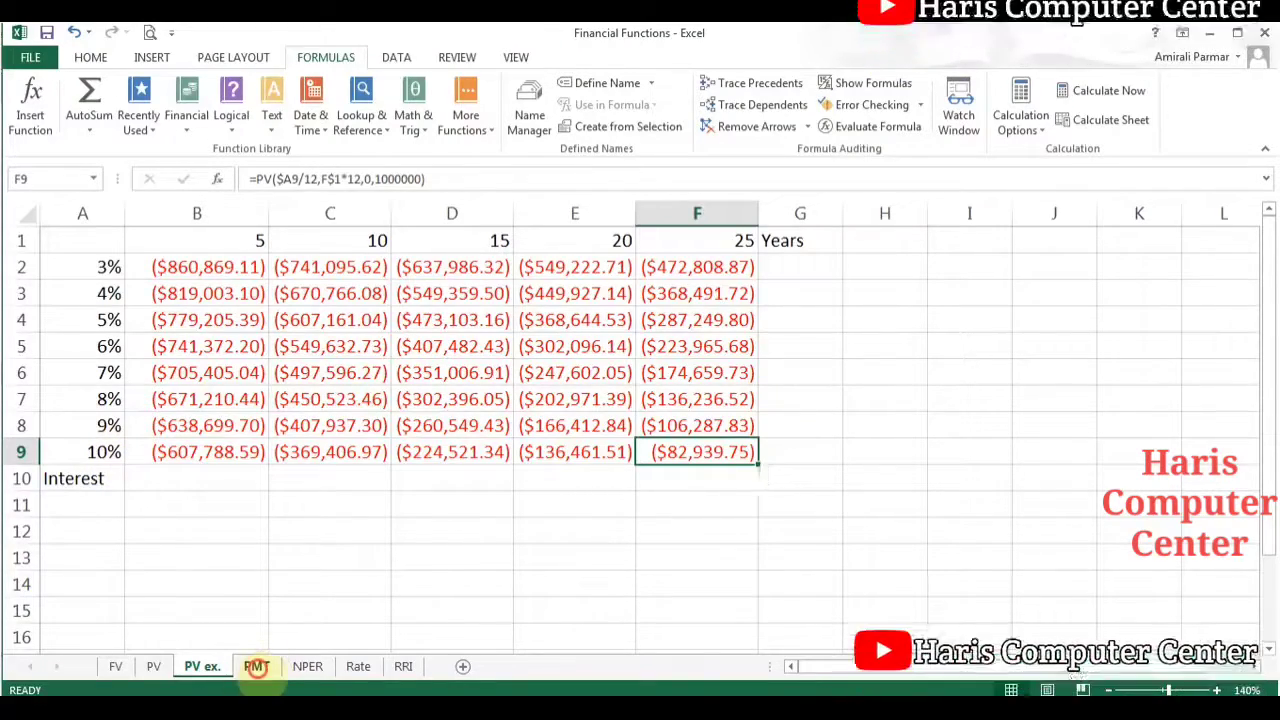
Step: Open the PMT sheet and review the principal in B1, the loan term in B3 and the payments formula in B4
{"action": "left_click", "coordinate": [256, 666]}
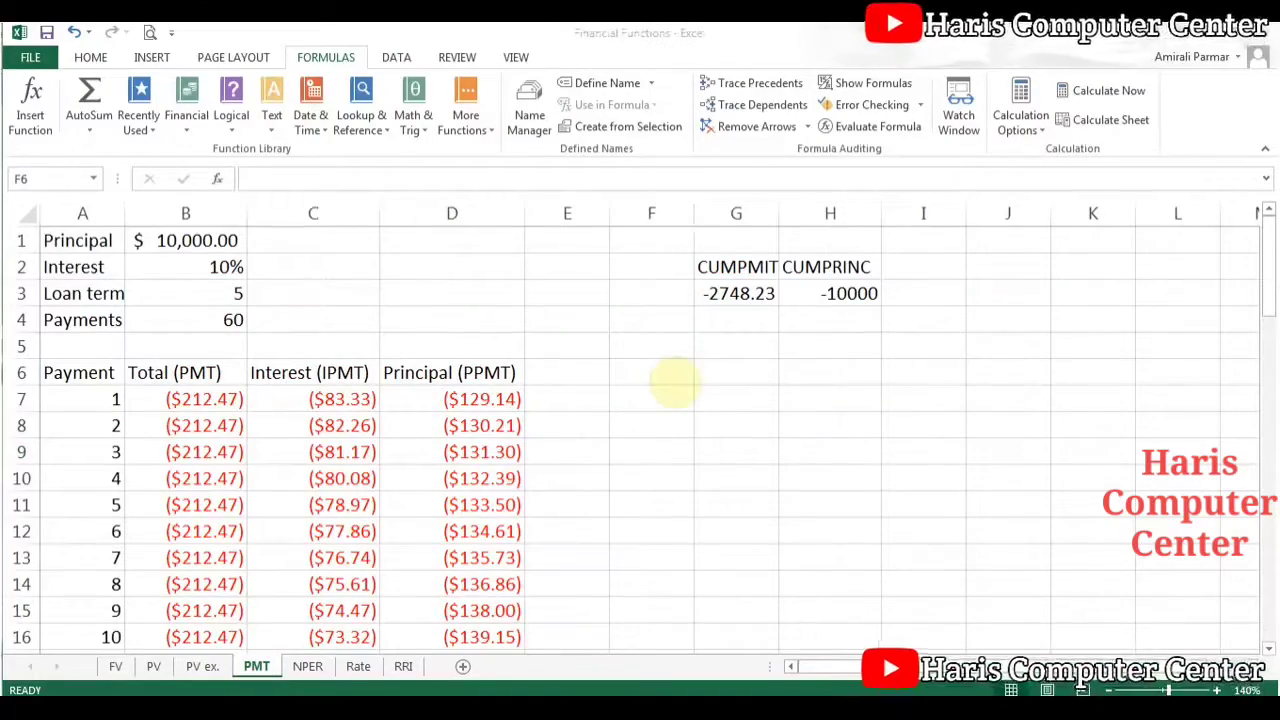
{"action": "left_click", "coordinate": [675, 380]}
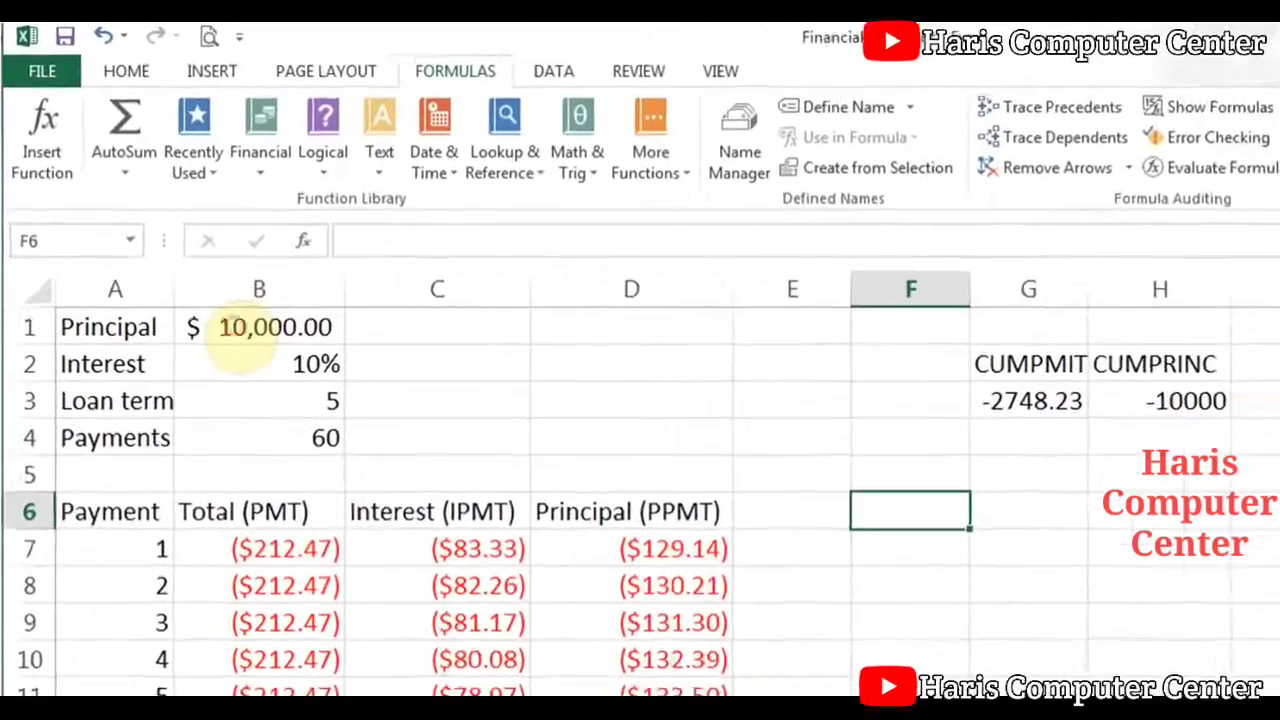
{"action": "left_click", "coordinate": [245, 333]}
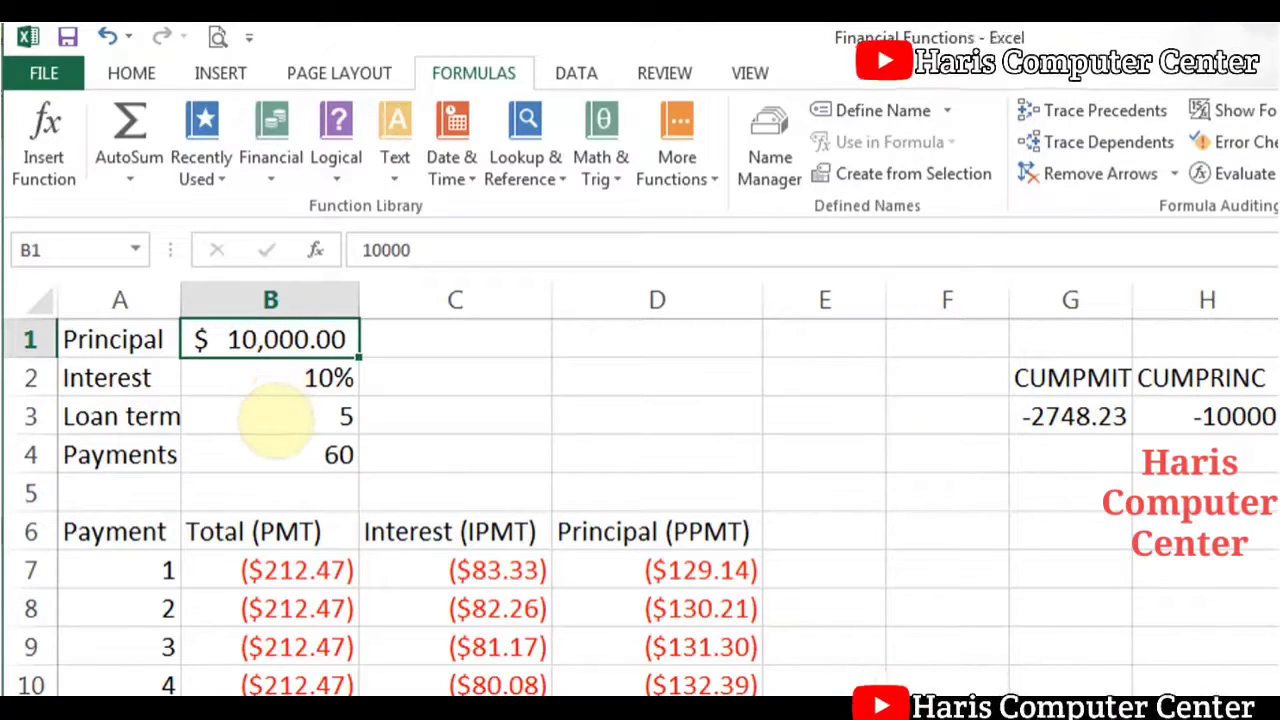
{"action": "left_click", "coordinate": [272, 418]}
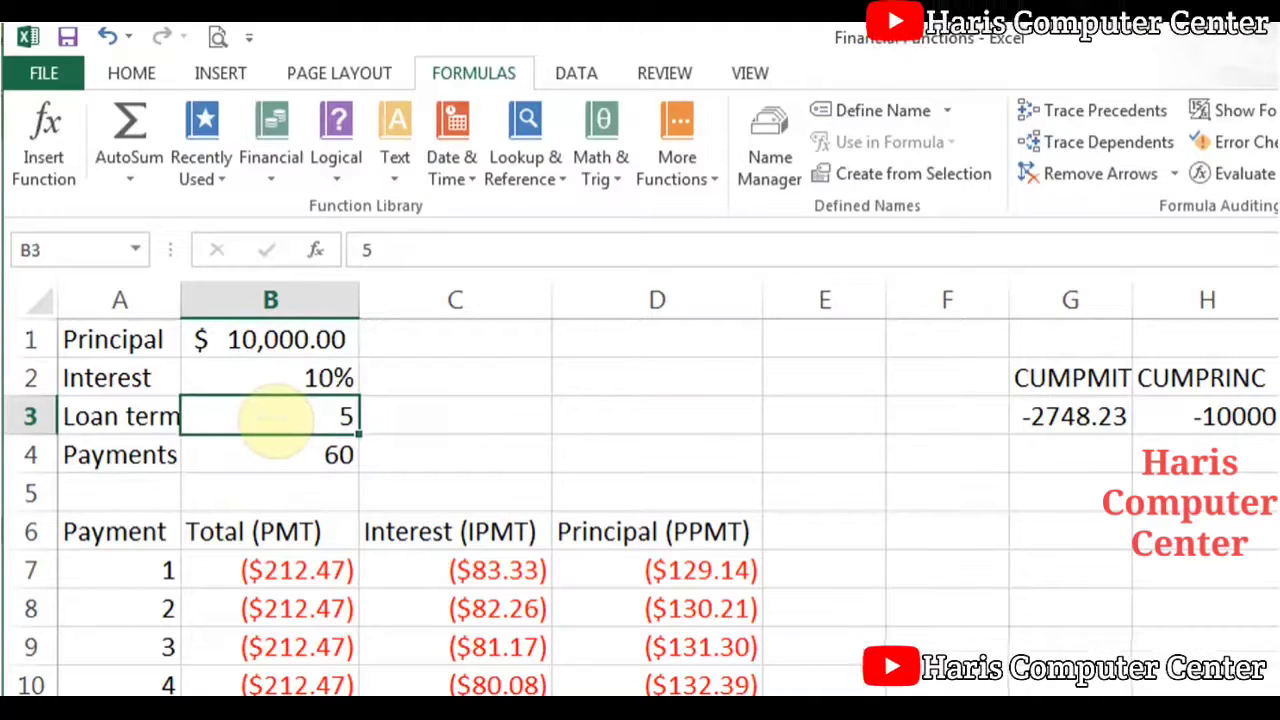
{"action": "left_click", "coordinate": [271, 476]}
{"action": "left_click", "coordinate": [266, 451]}
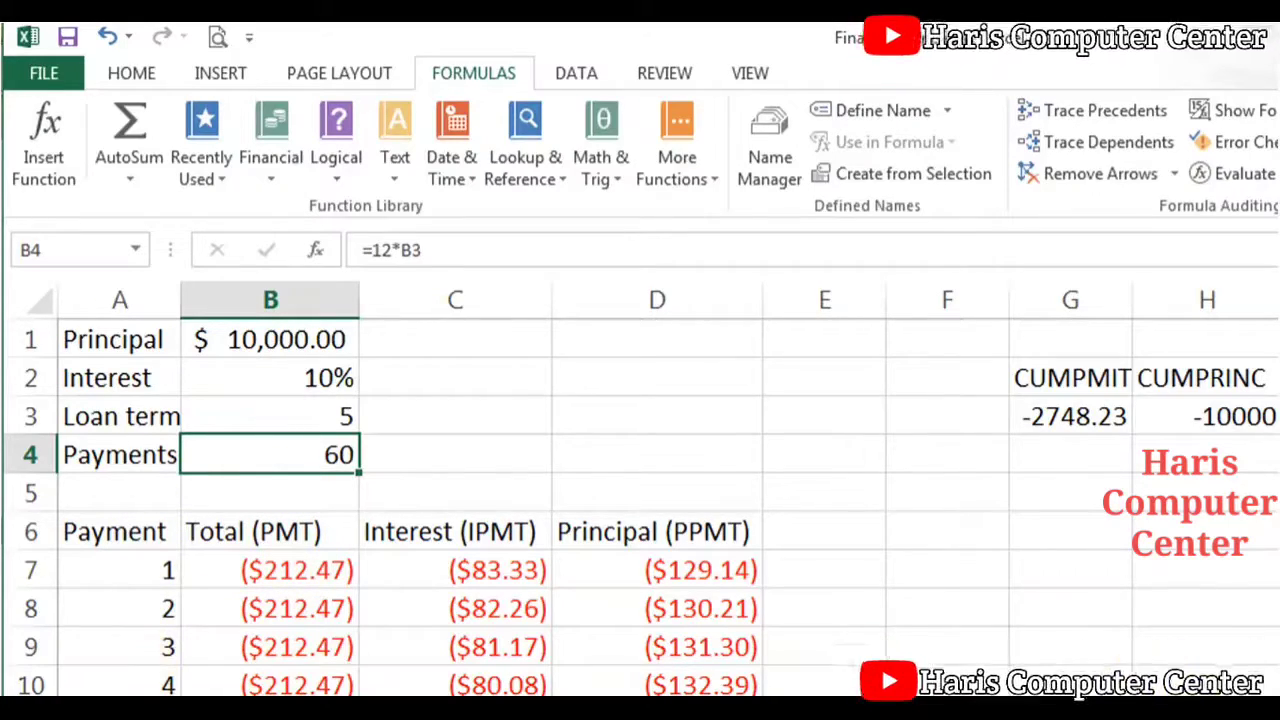
Step: Examine the full payment schedule and the payment numbers starting at A7
{"action": "scroll", "coordinate": [640, 500], "scroll_direction": "down", "scroll_amount": 12}
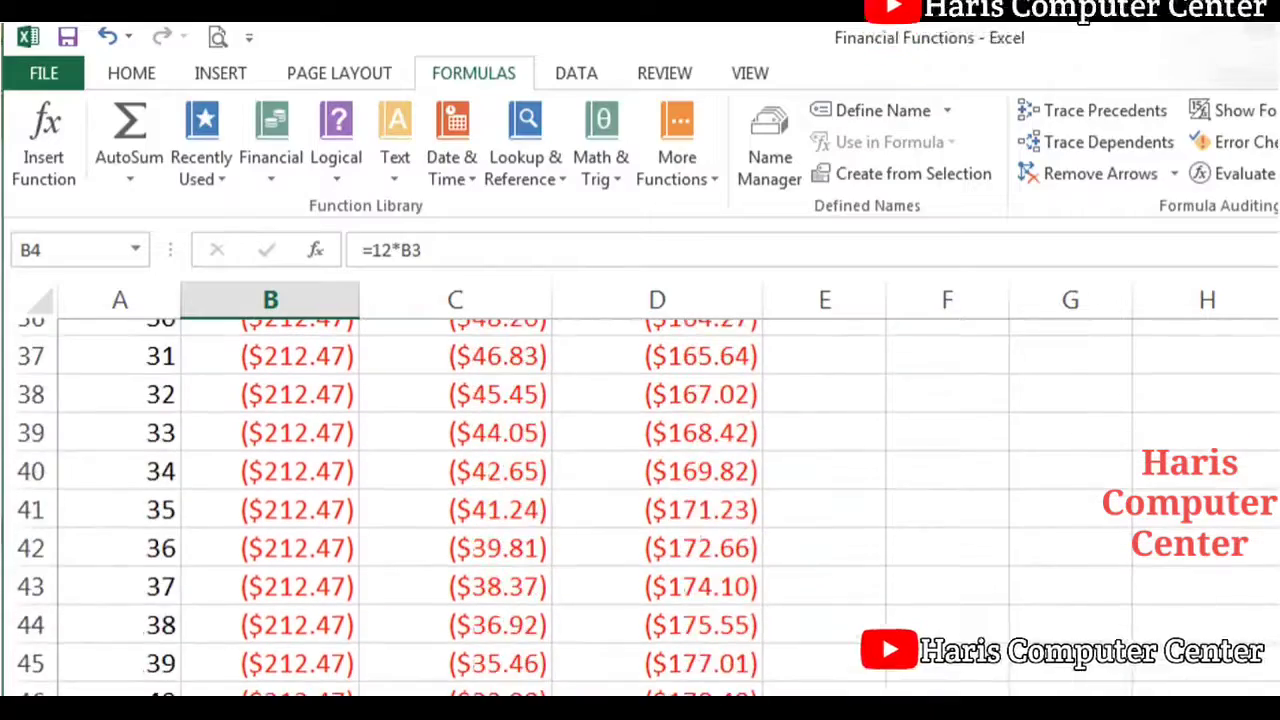
{"action": "scroll", "coordinate": [640, 500], "scroll_direction": "down", "scroll_amount": 5}
{"action": "scroll", "coordinate": [580, 640], "scroll_direction": "up", "scroll_amount": 17}
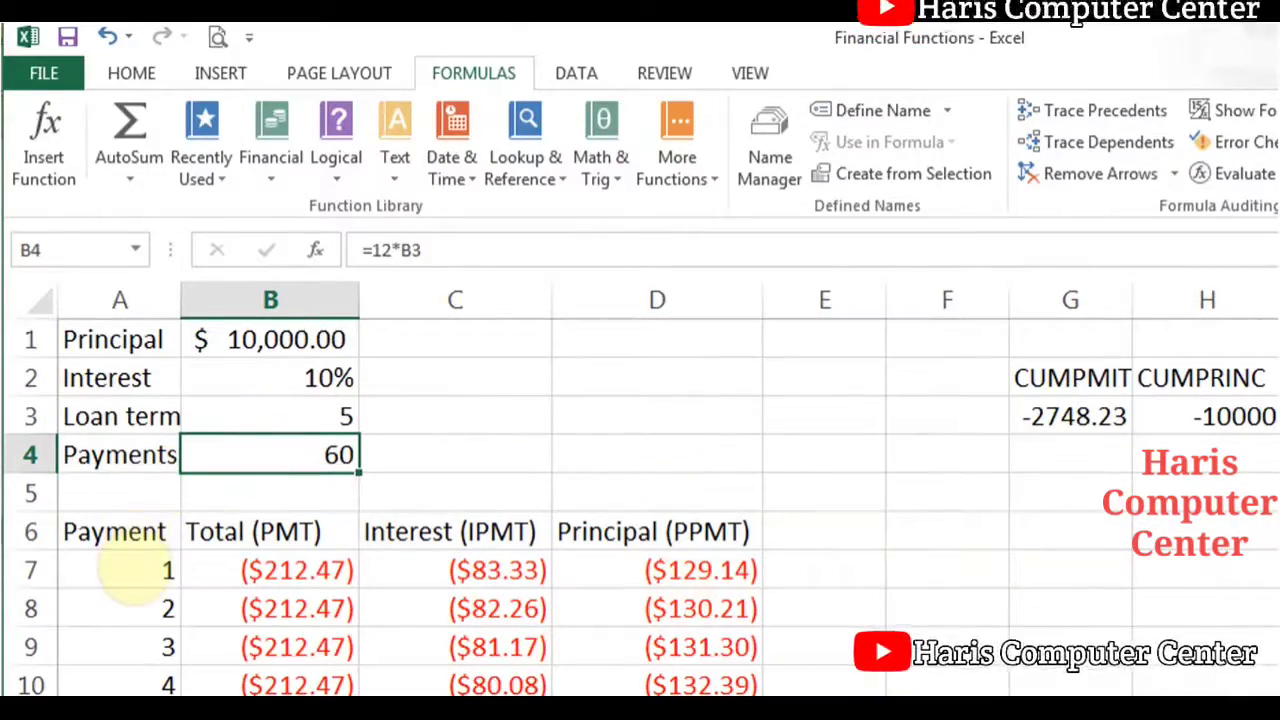
{"action": "left_click_drag", "start_coordinate": [128, 569], "coordinate": [129, 603]}
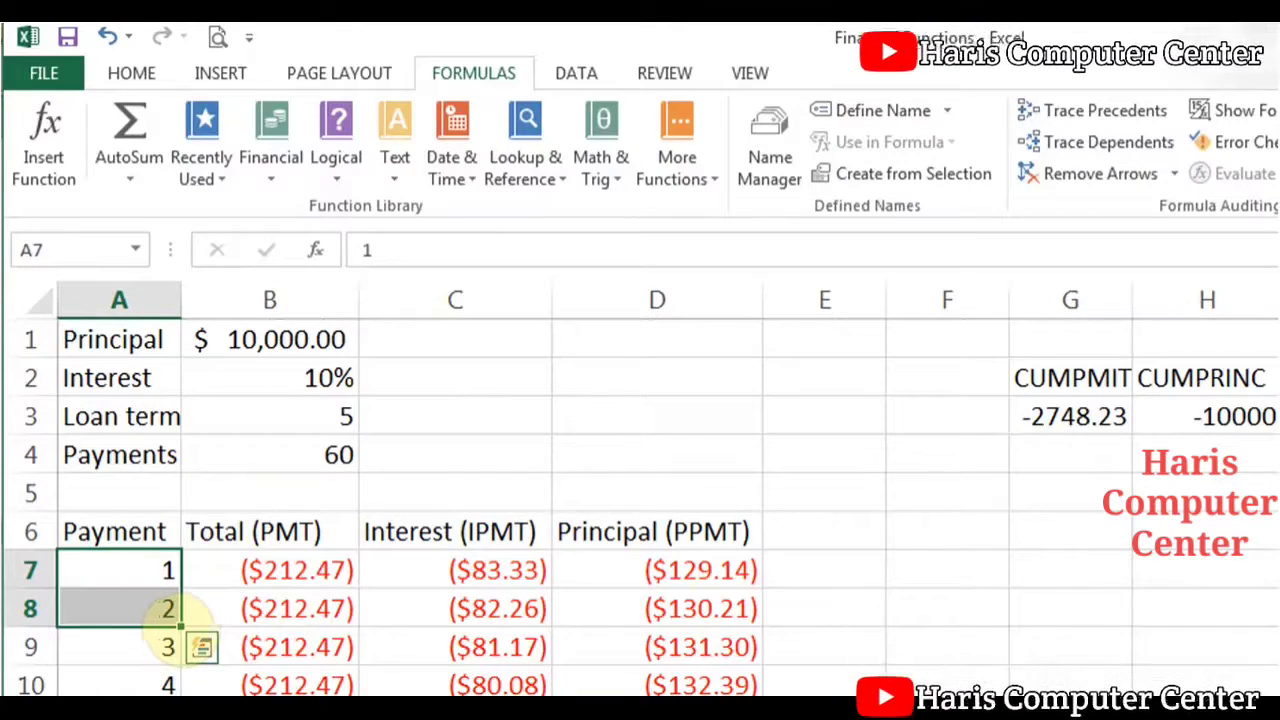
{"action": "left_click", "coordinate": [155, 571]}
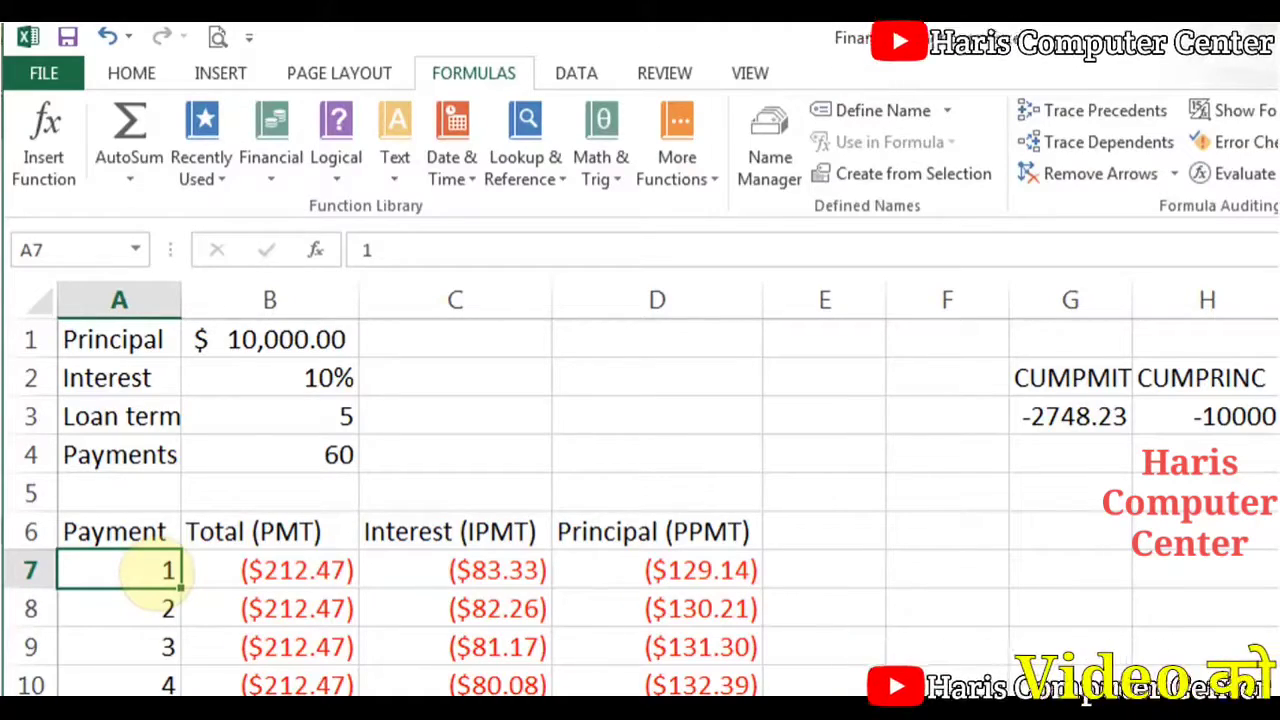
Step: Check the PMT formula in B7 and look up the PMT function's description among the financial functions
{"action": "left_click", "coordinate": [305, 571]}
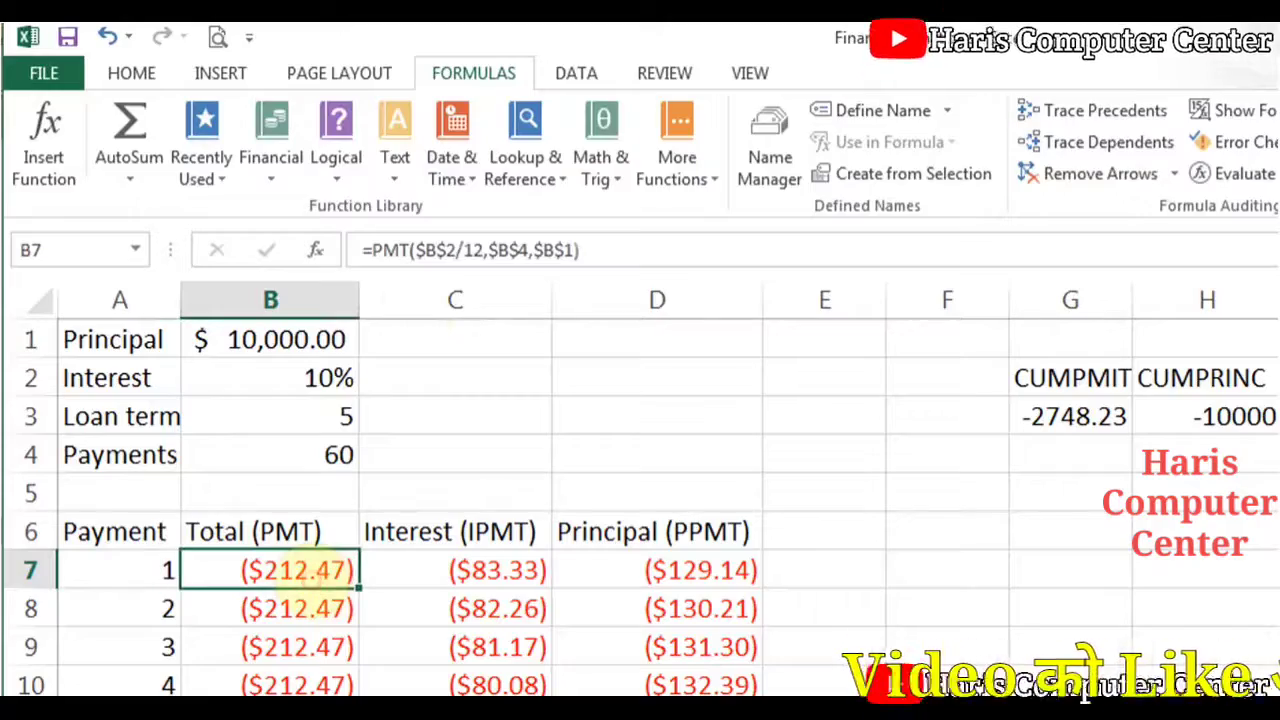
{"action": "left_click", "coordinate": [286, 170]}
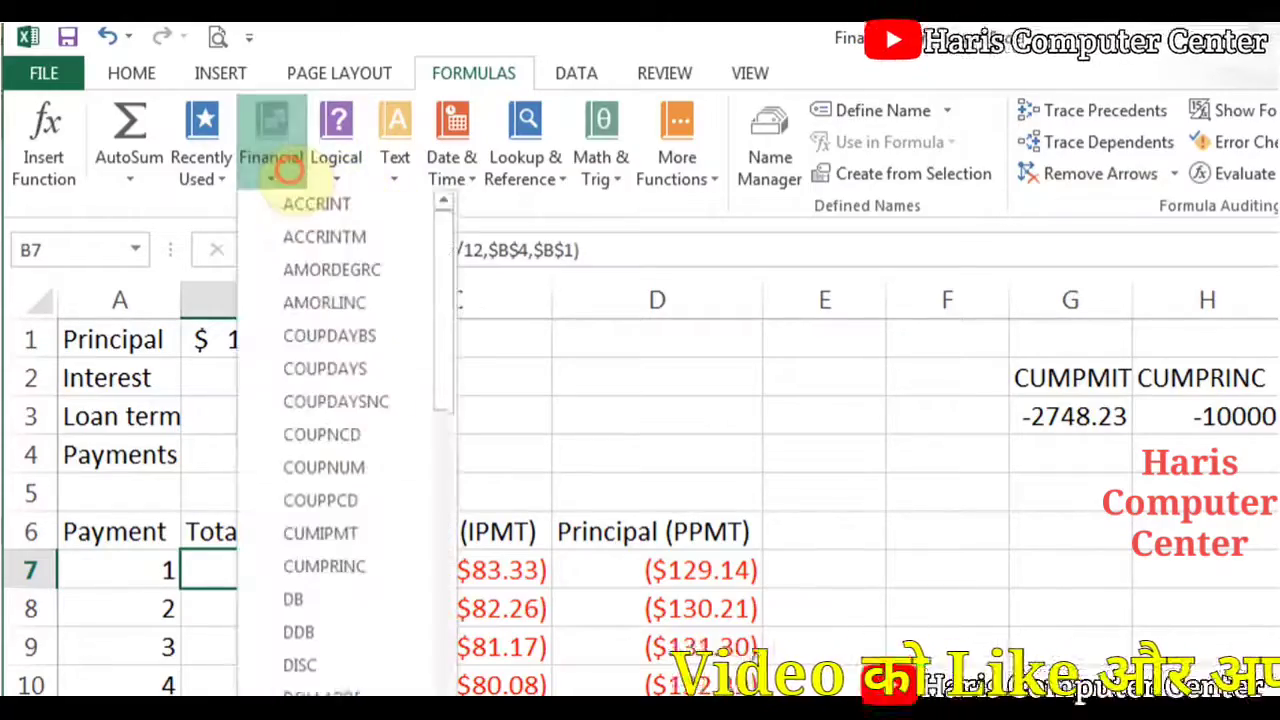
{"action": "left_click_drag", "start_coordinate": [445, 285], "coordinate": [444, 530]}
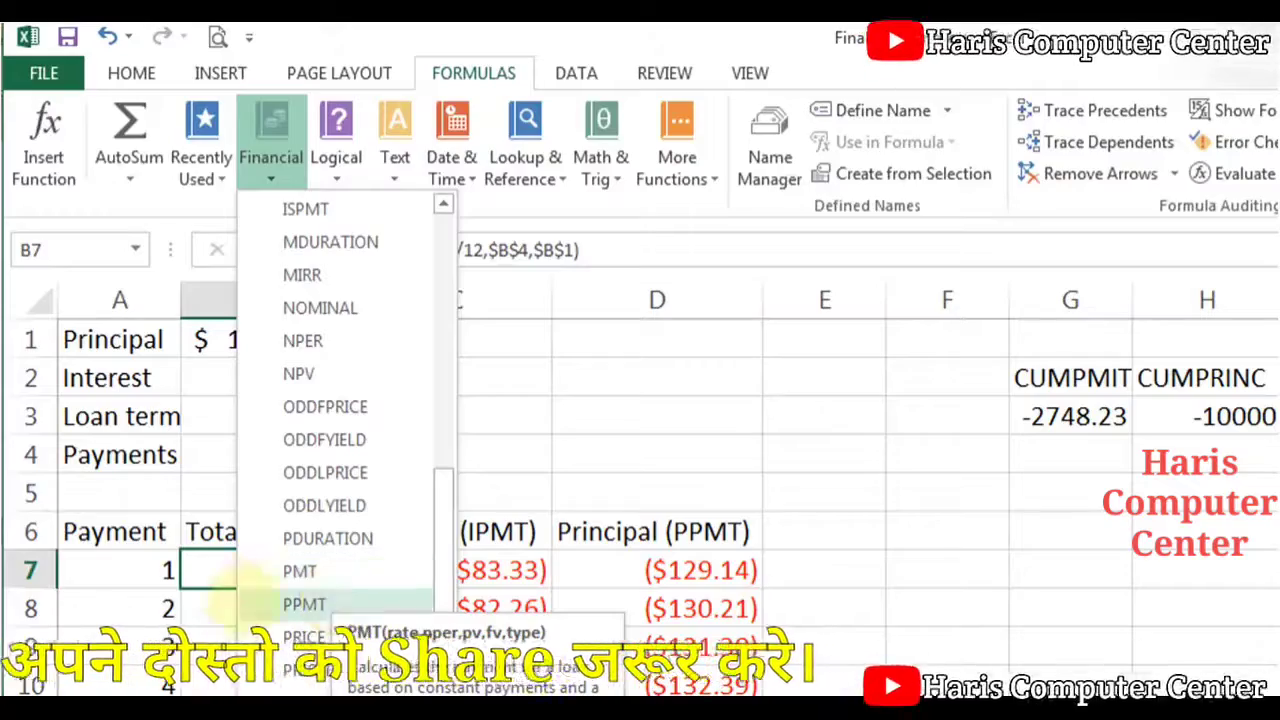
{"action": "left_click", "coordinate": [215, 568]}
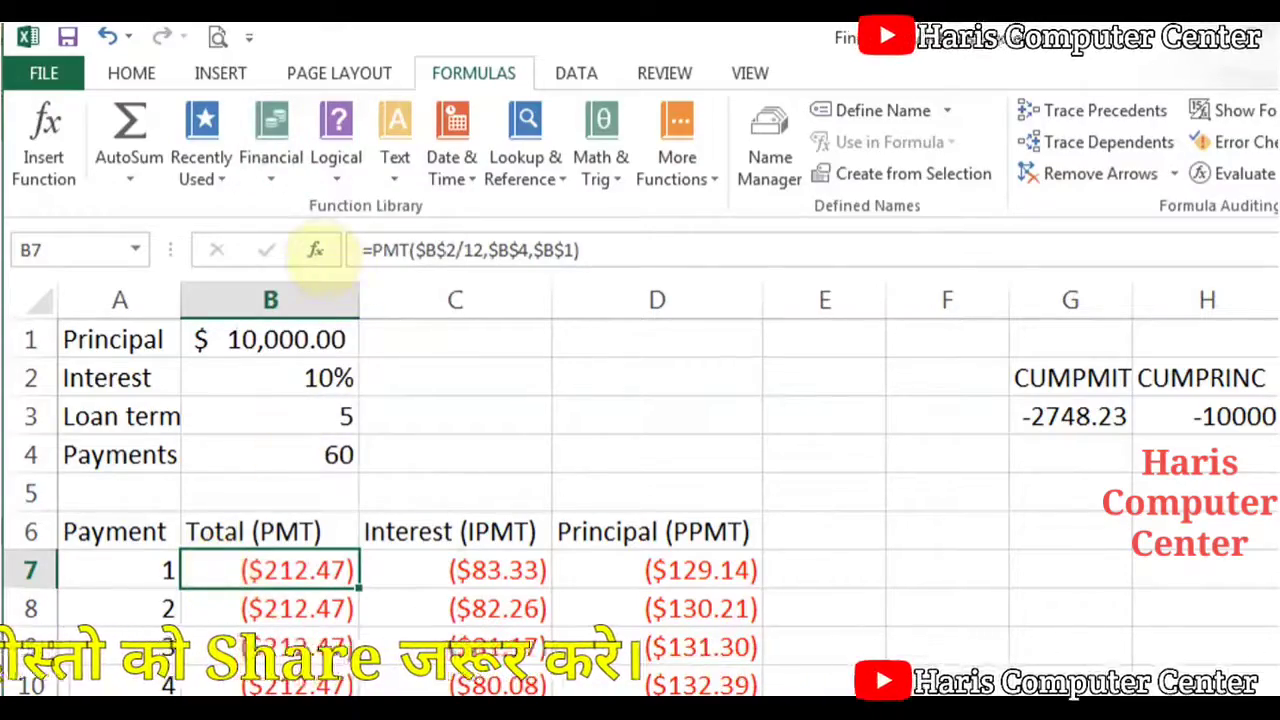
Step: Review the Rate, Nper and Pv arguments of the PMT function in B7
{"action": "left_click", "coordinate": [315, 247]}
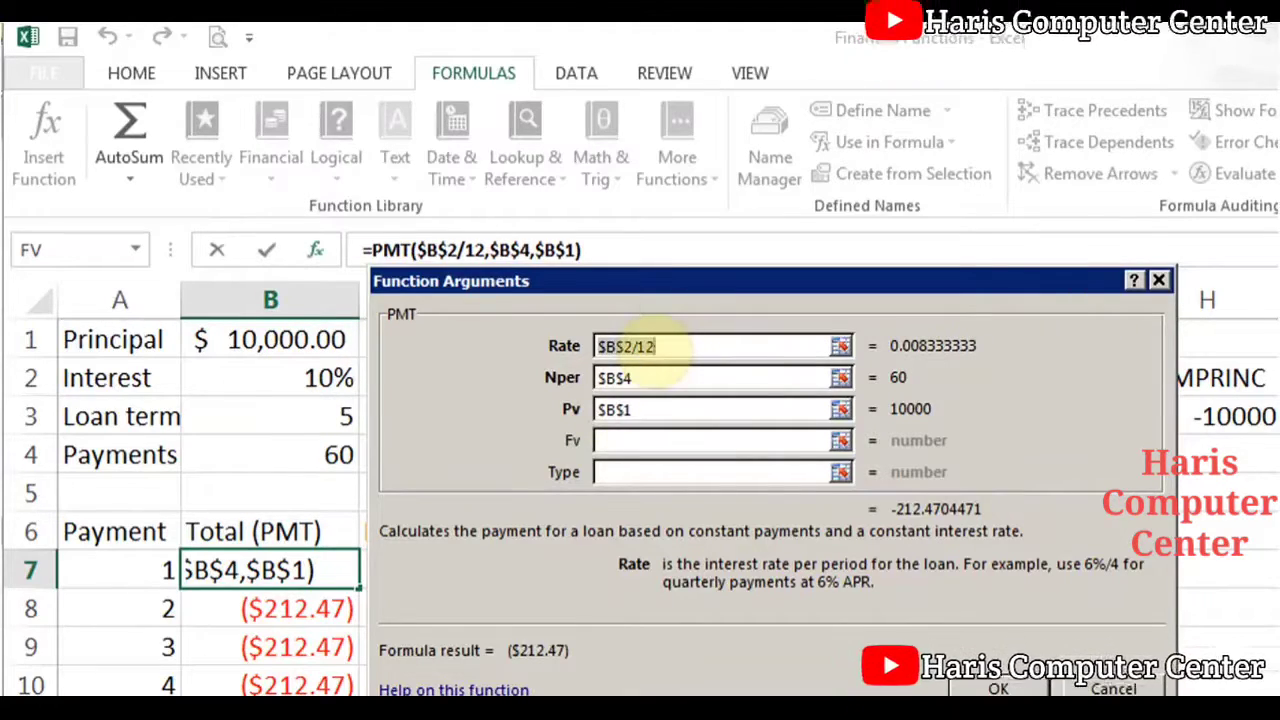
{"action": "left_click", "coordinate": [660, 378]}
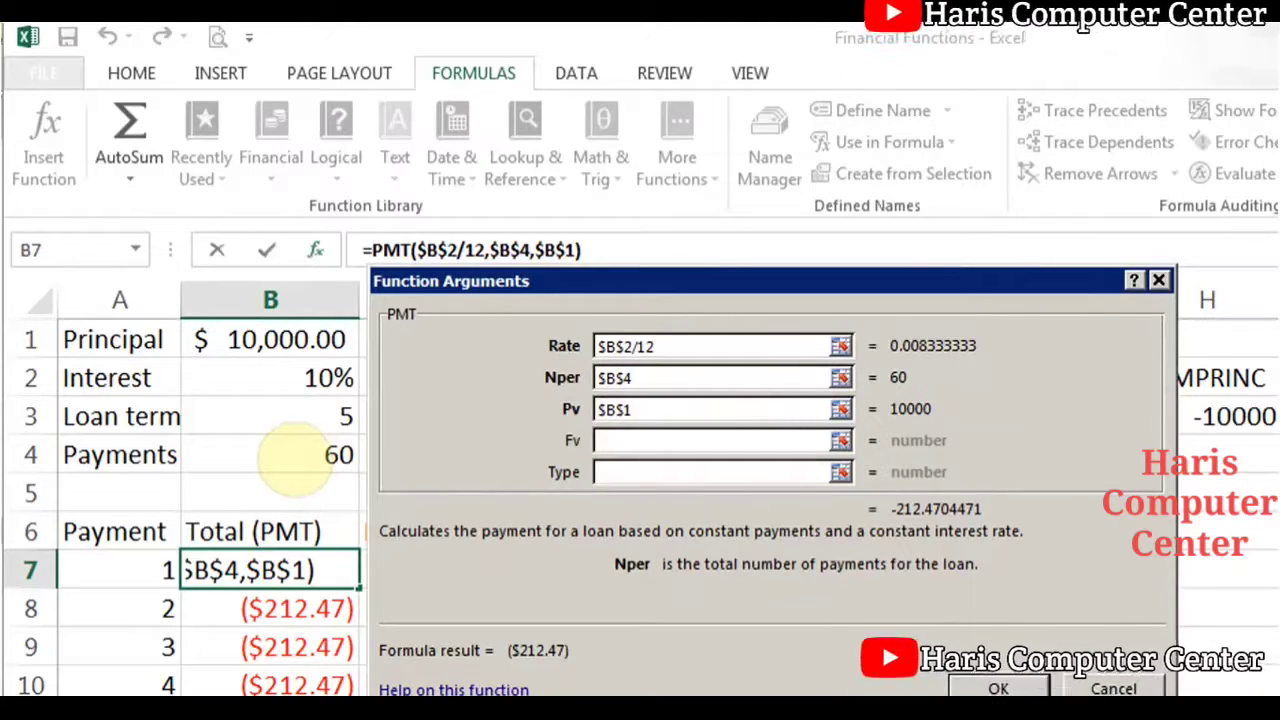
{"action": "left_click", "coordinate": [655, 413]}
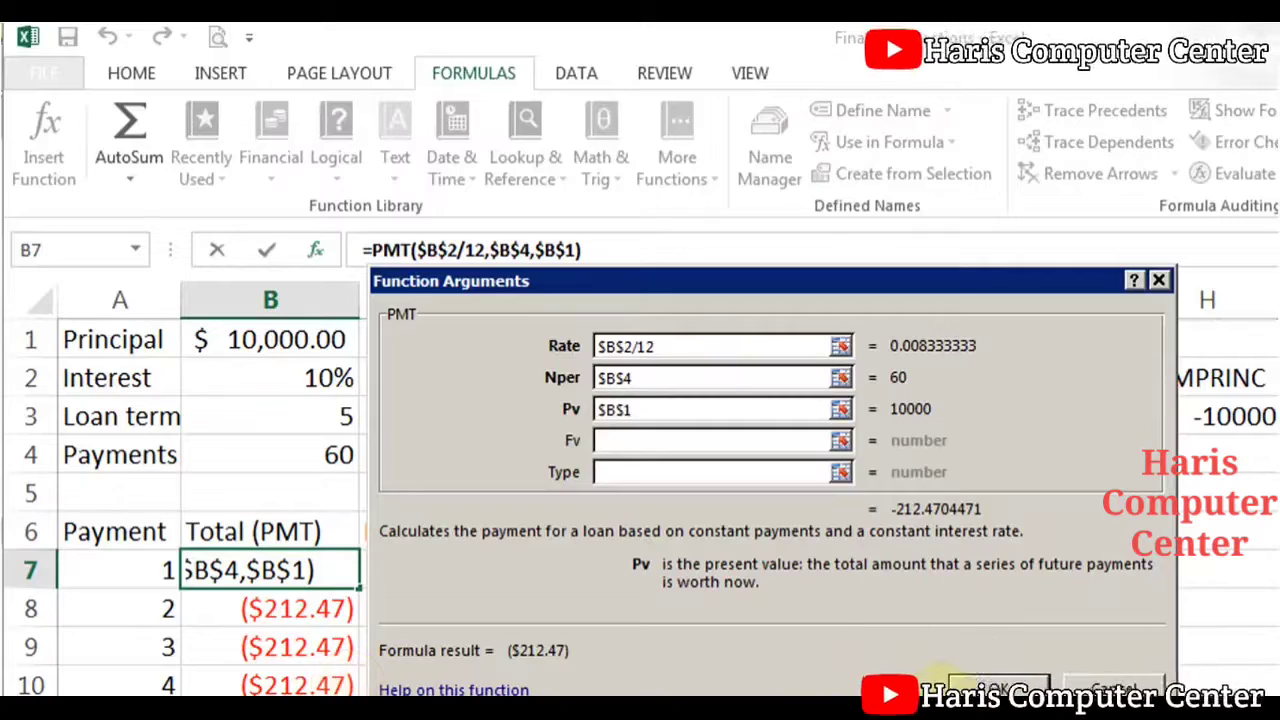
{"action": "left_click", "coordinate": [990, 687]}
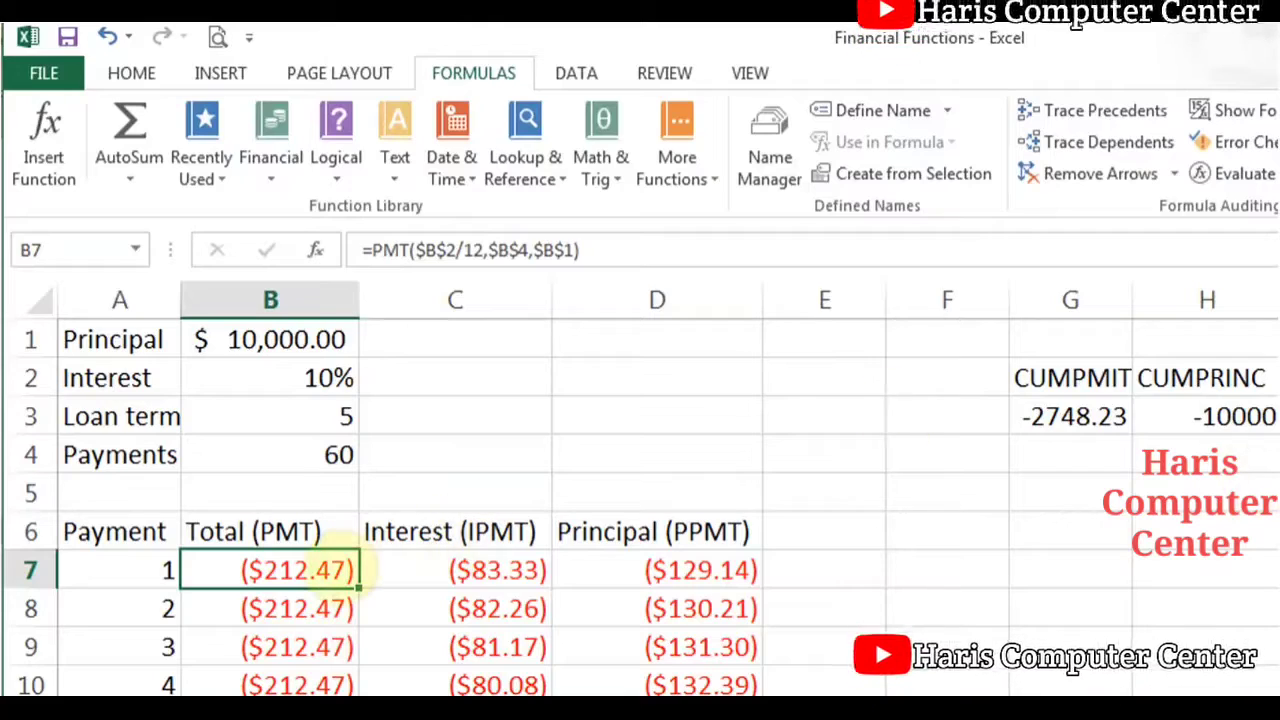
Step: Compare the total payment formulas in B7, B8 and B9
{"action": "left_click", "coordinate": [312, 608]}
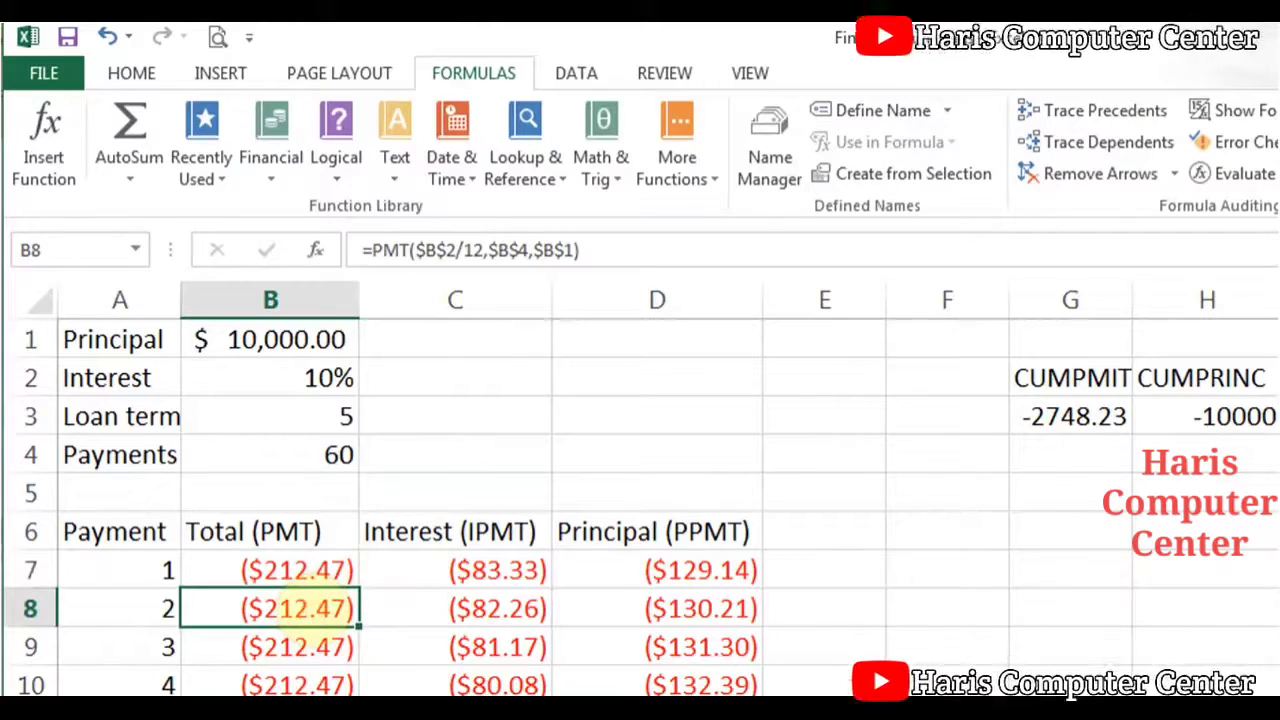
{"action": "left_click", "coordinate": [303, 570]}
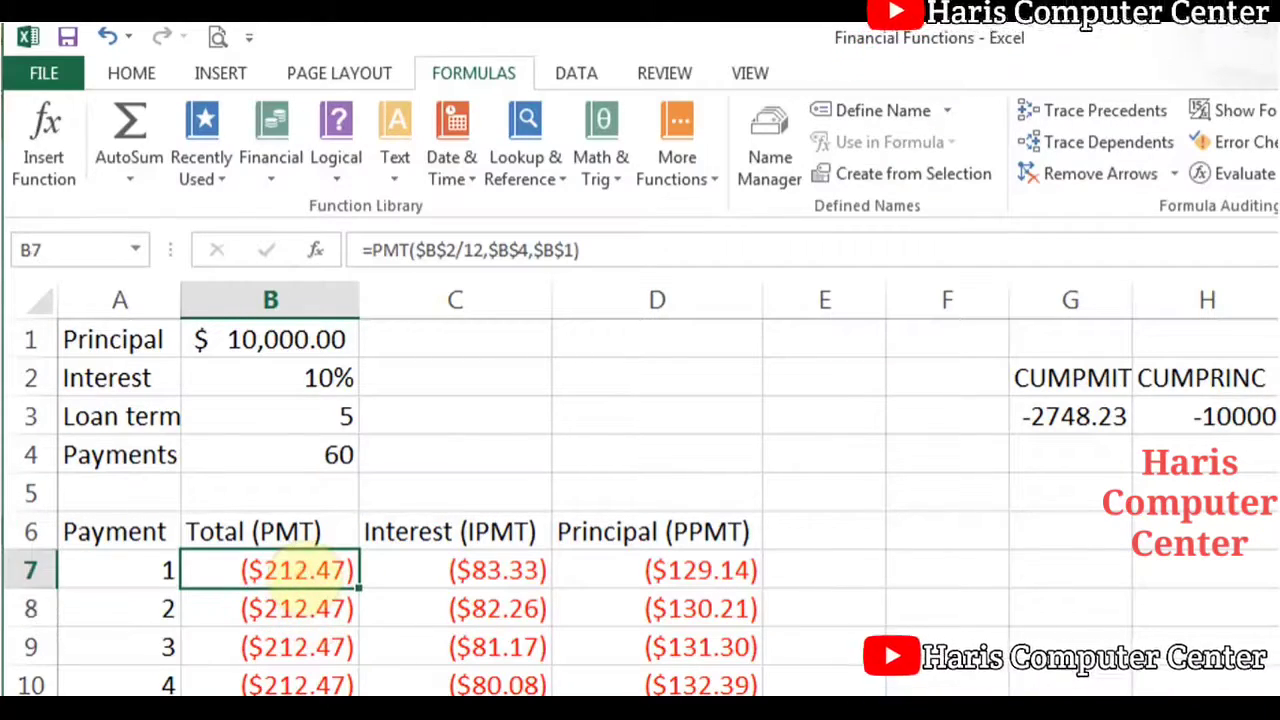
{"action": "left_click", "coordinate": [300, 608]}
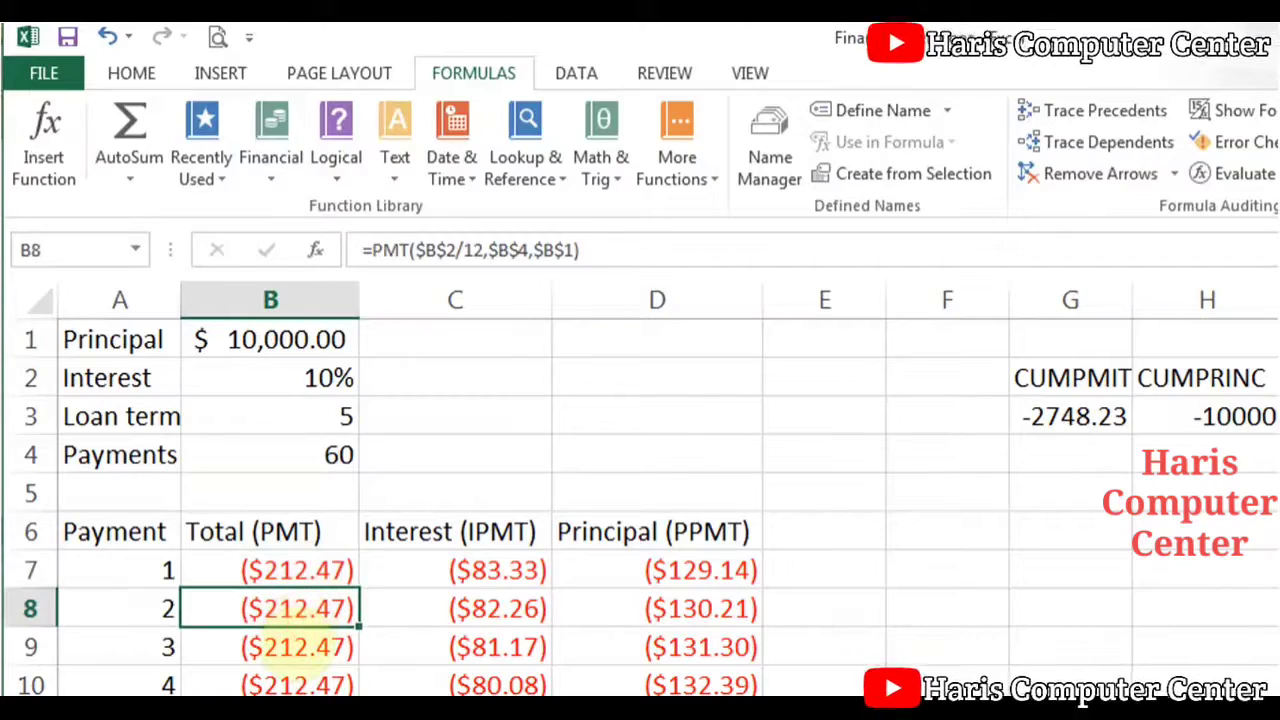
{"action": "left_click", "coordinate": [297, 647]}
{"action": "left_click", "coordinate": [298, 570]}
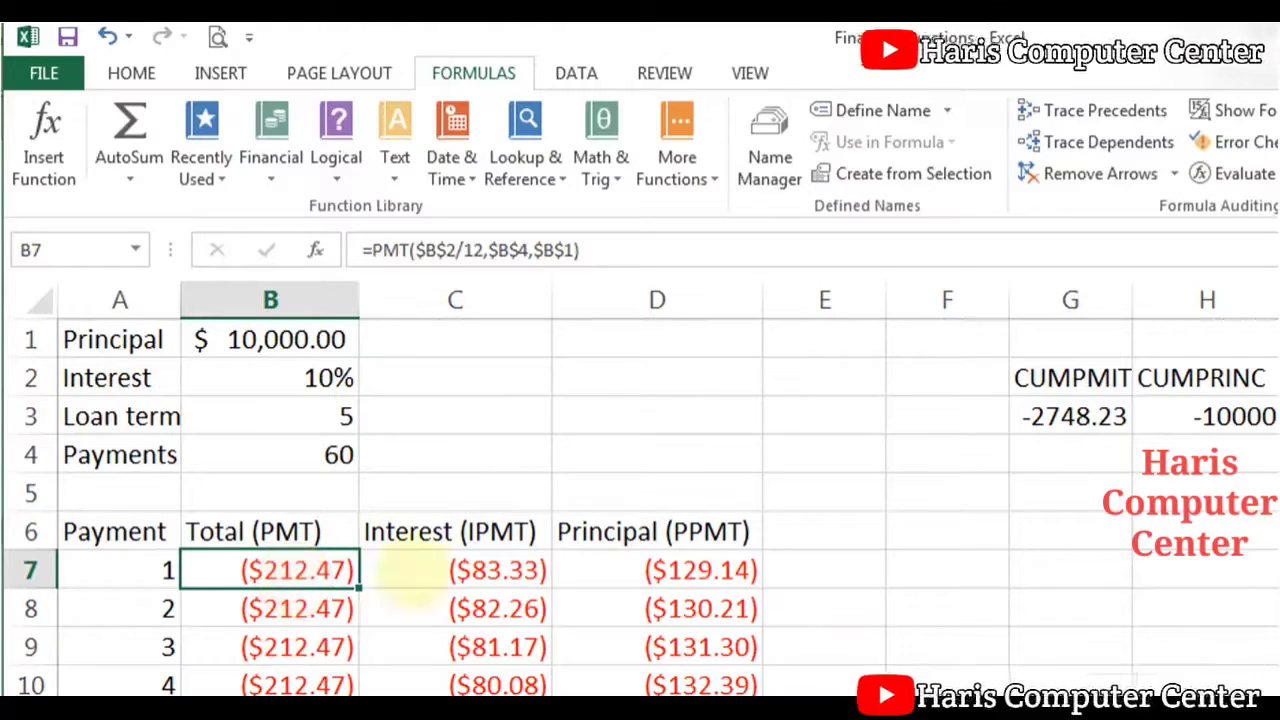
Step: Look up the IPMT function's description for the interest formula in C7 and check the principal formula in D7
{"action": "left_click", "coordinate": [440, 598]}
{"action": "left_click", "coordinate": [462, 572]}
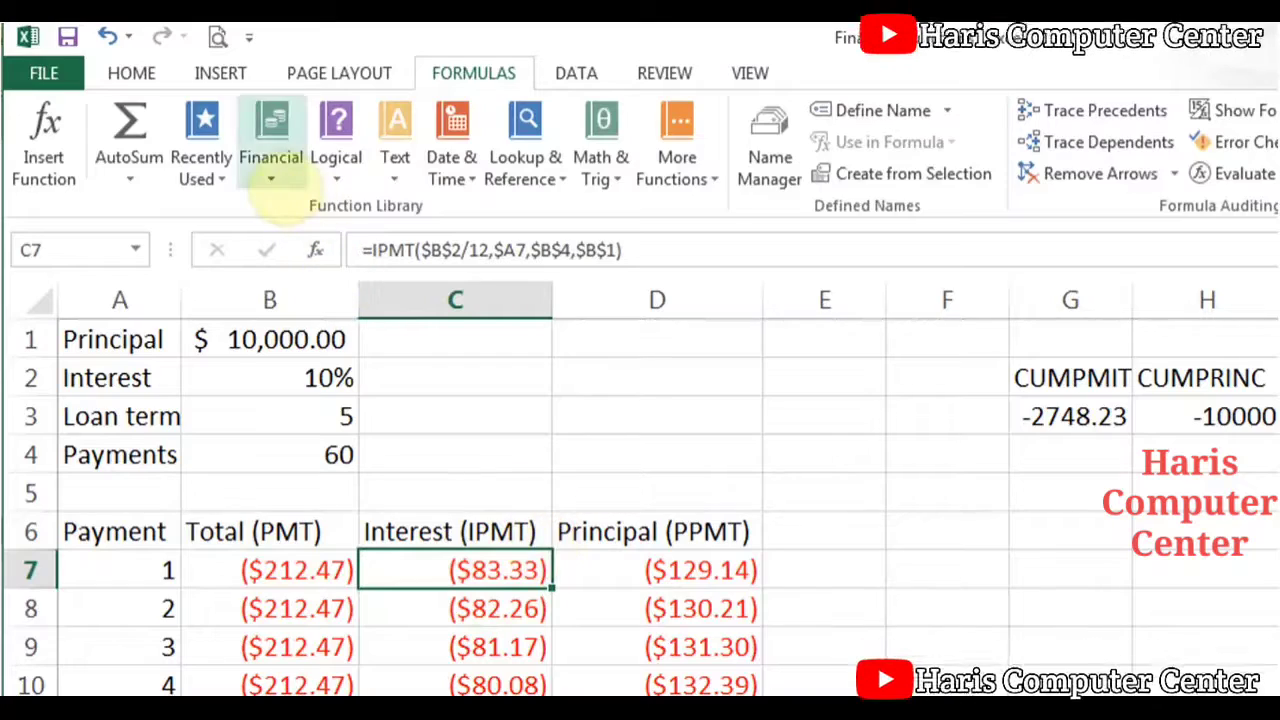
{"action": "left_click", "coordinate": [274, 174]}
{"action": "left_click_drag", "start_coordinate": [436, 285], "coordinate": [449, 409]}
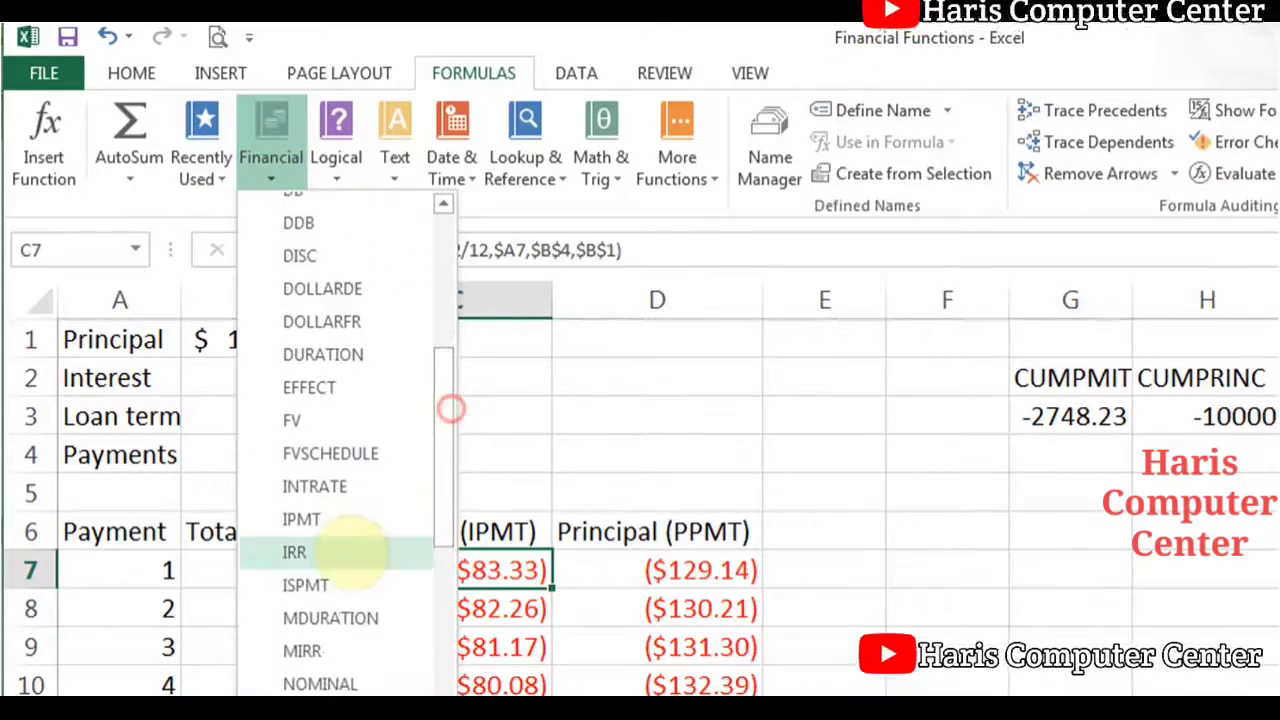
{"action": "mouse_move", "coordinate": [346, 530]}
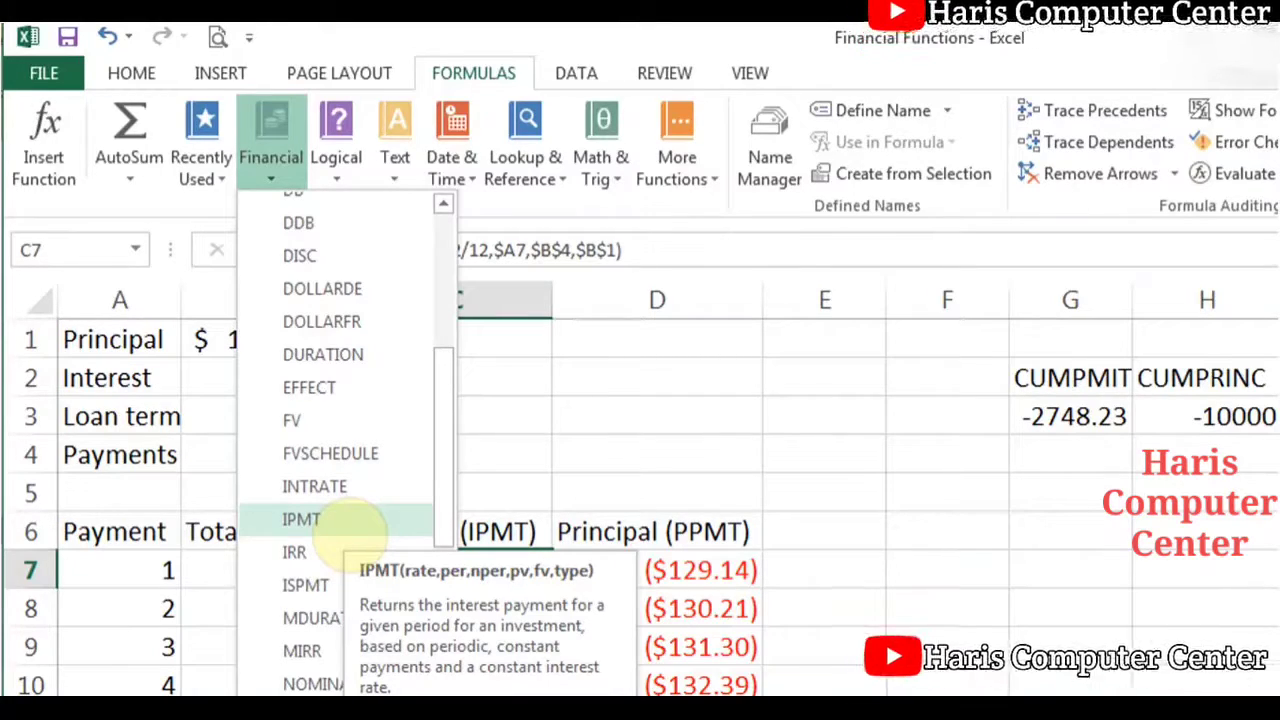
{"action": "left_click", "coordinate": [520, 485]}
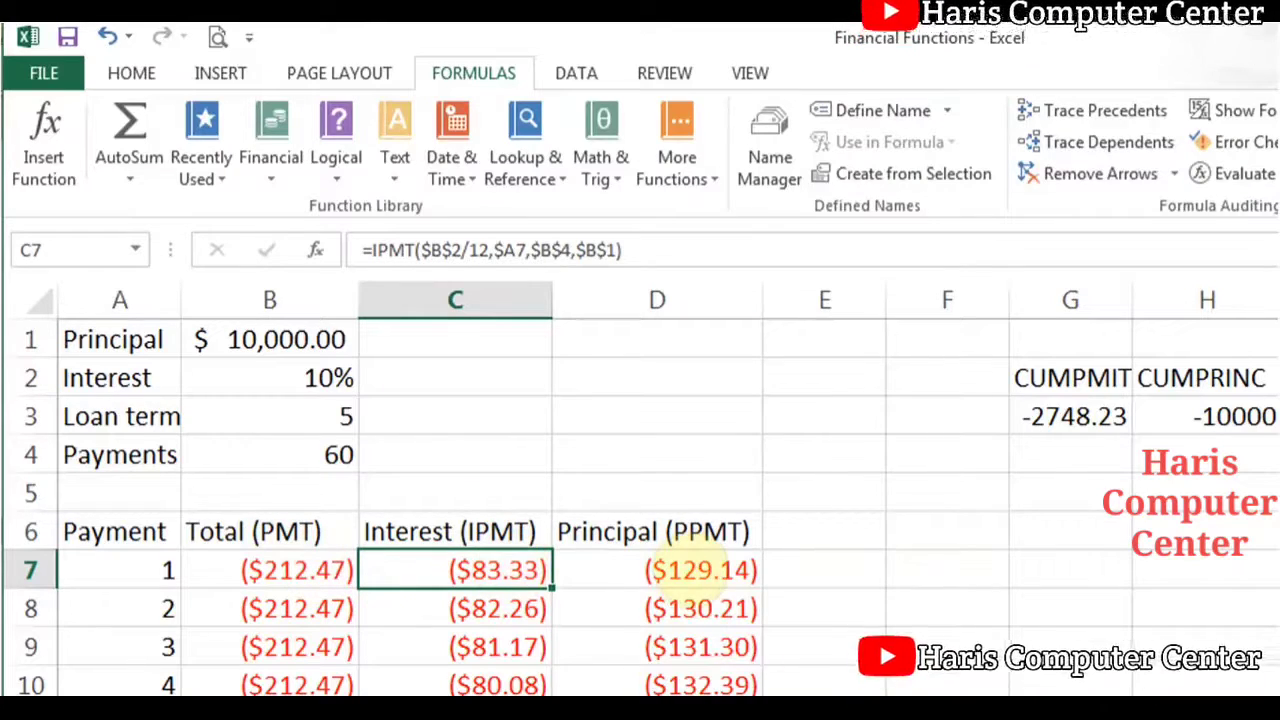
{"action": "left_click", "coordinate": [700, 570]}
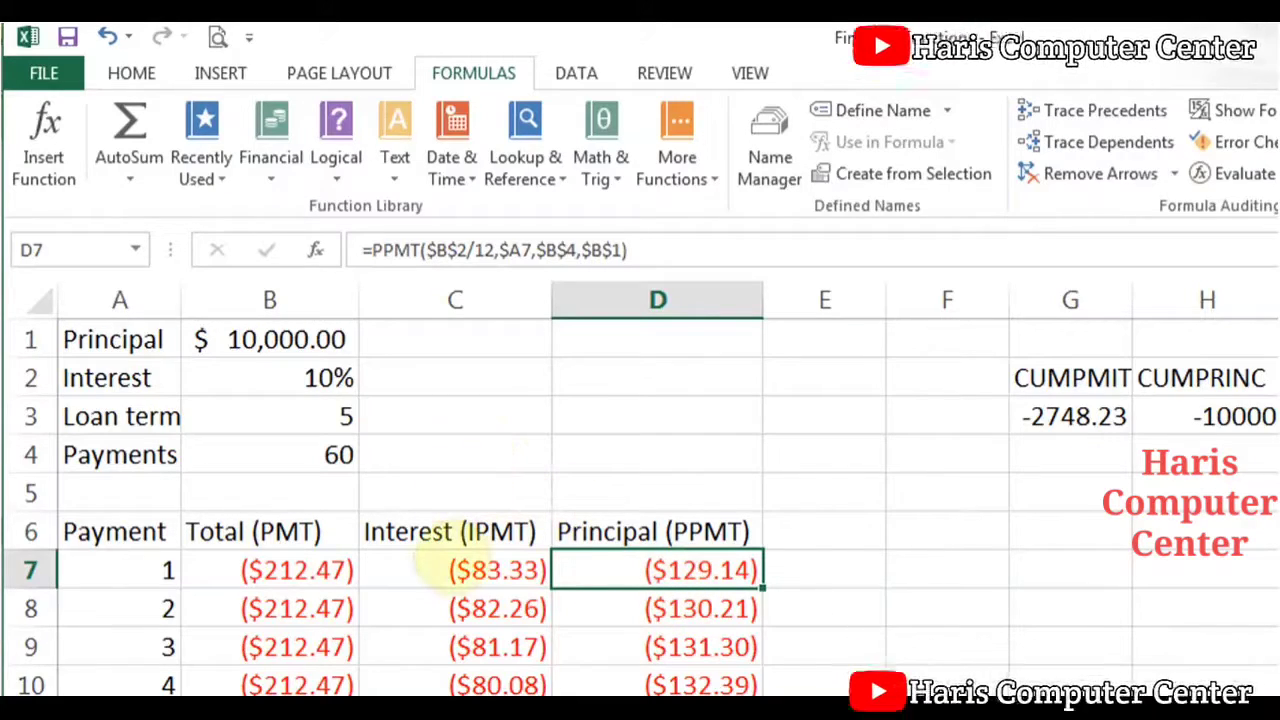
Step: Review the Rate, Per, Nper, Pv, Fv and Type arguments of the IPMT function in C7
{"action": "left_click", "coordinate": [430, 572]}
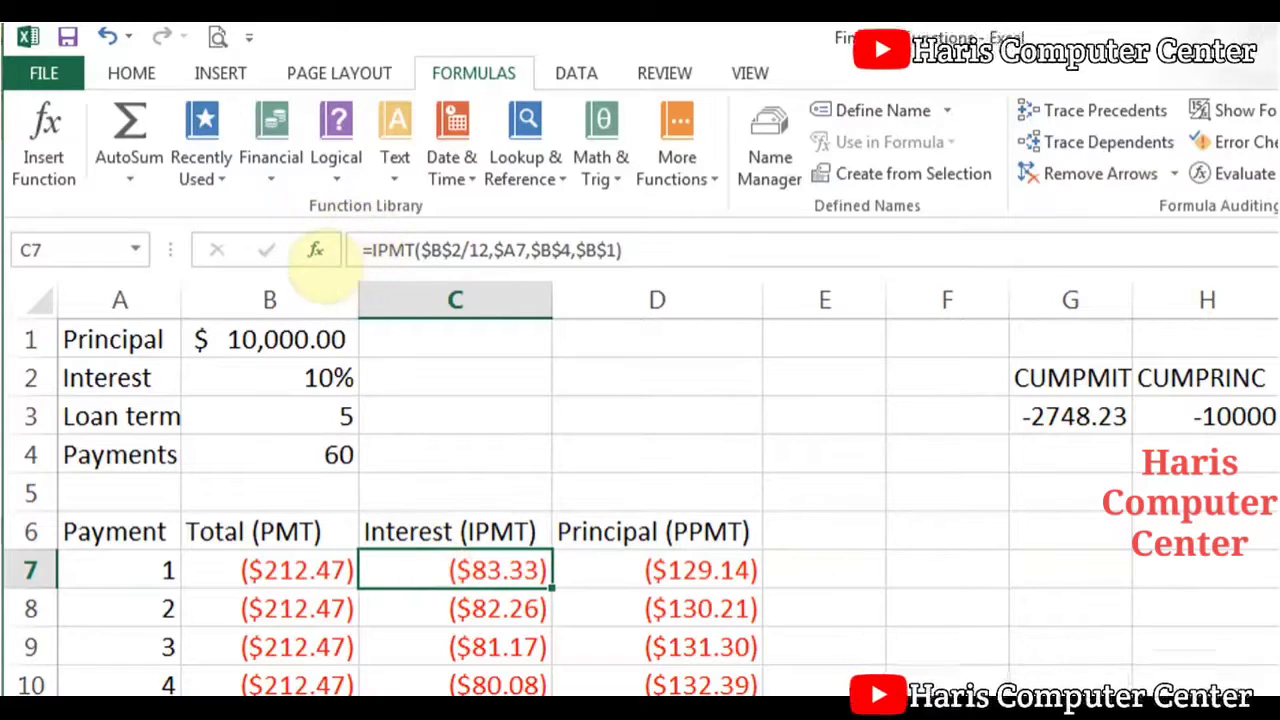
{"action": "left_click", "coordinate": [316, 250]}
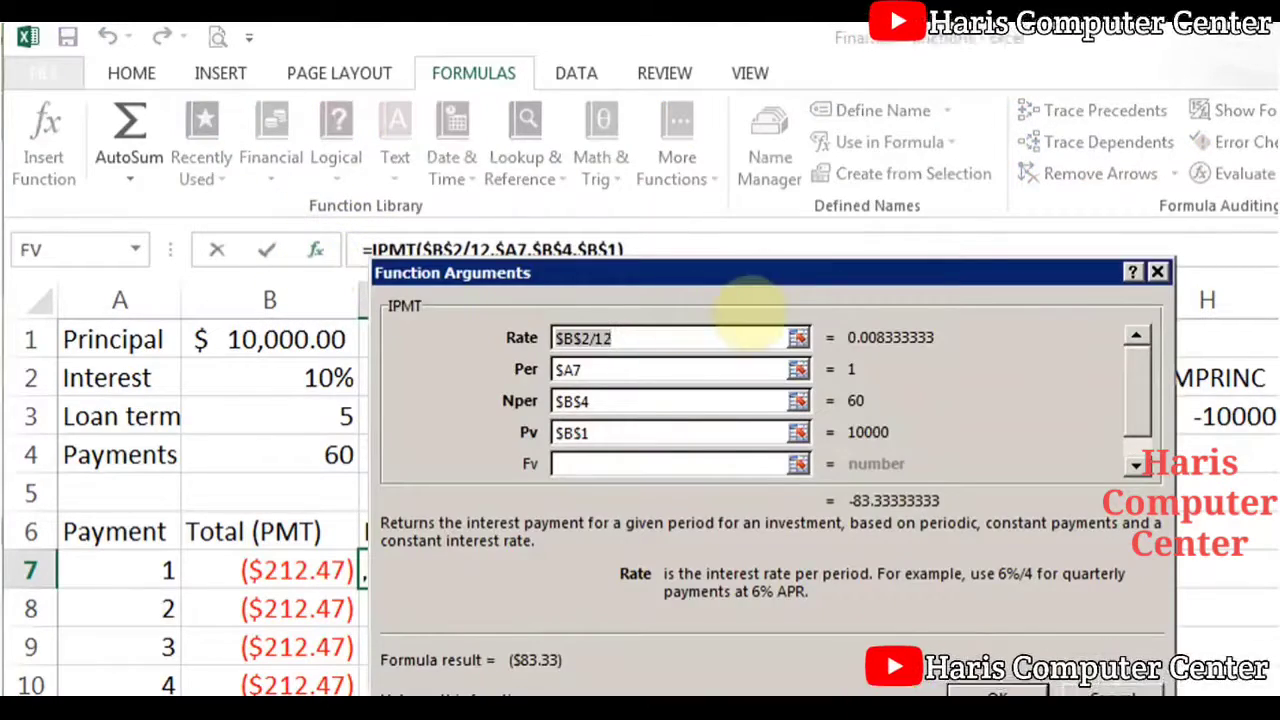
{"action": "left_click_drag", "start_coordinate": [728, 288], "coordinate": [748, 288]}
{"action": "left_click_drag", "start_coordinate": [636, 338], "coordinate": [574, 339]}
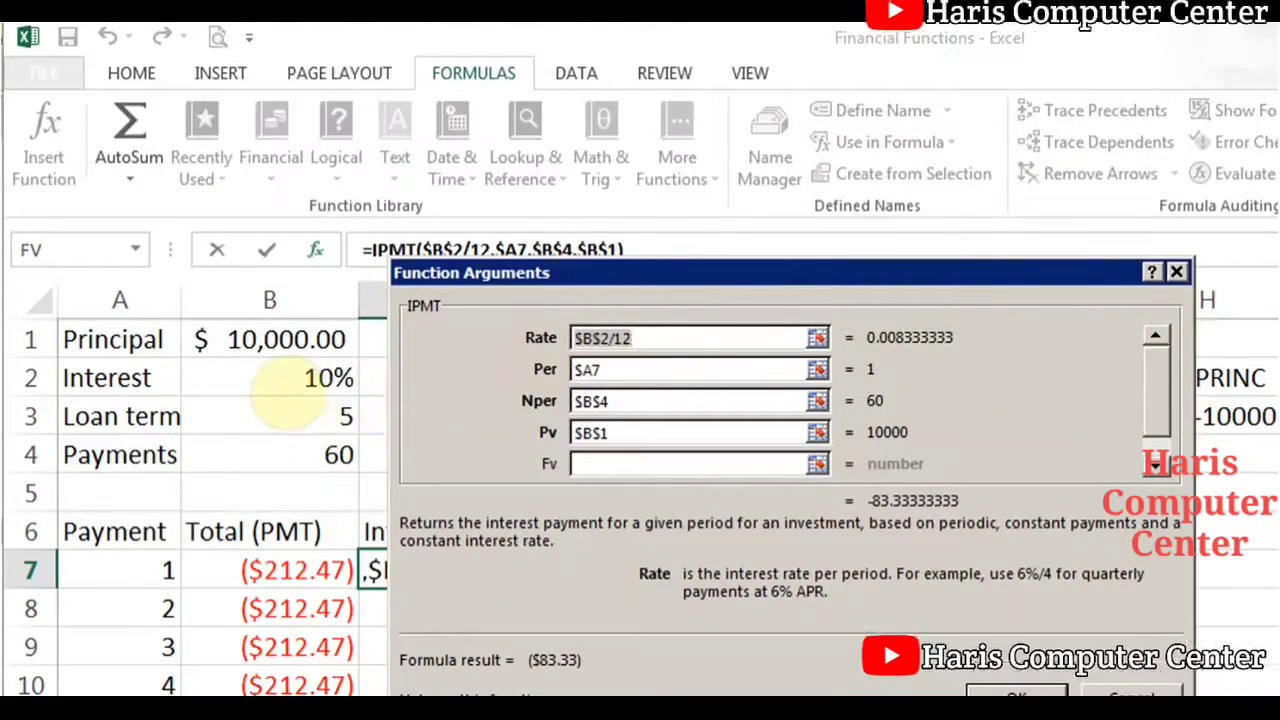
{"action": "left_click", "coordinate": [614, 338]}
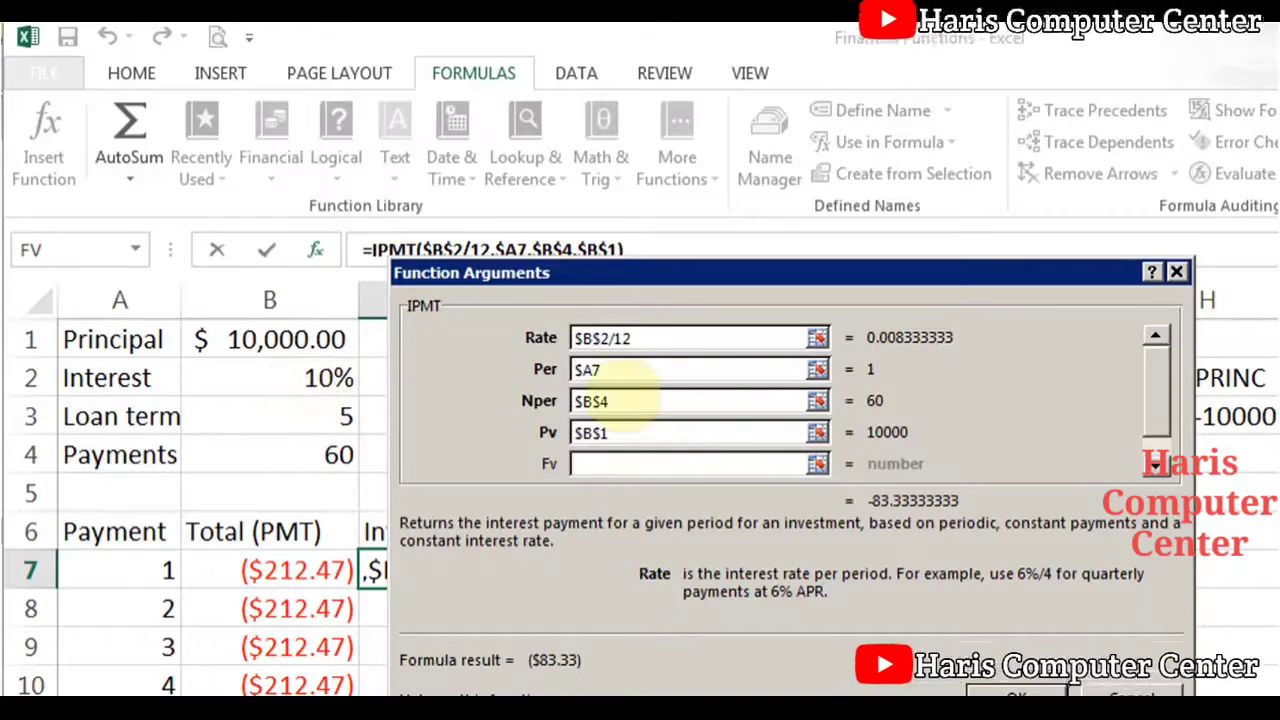
{"action": "left_click", "coordinate": [648, 369]}
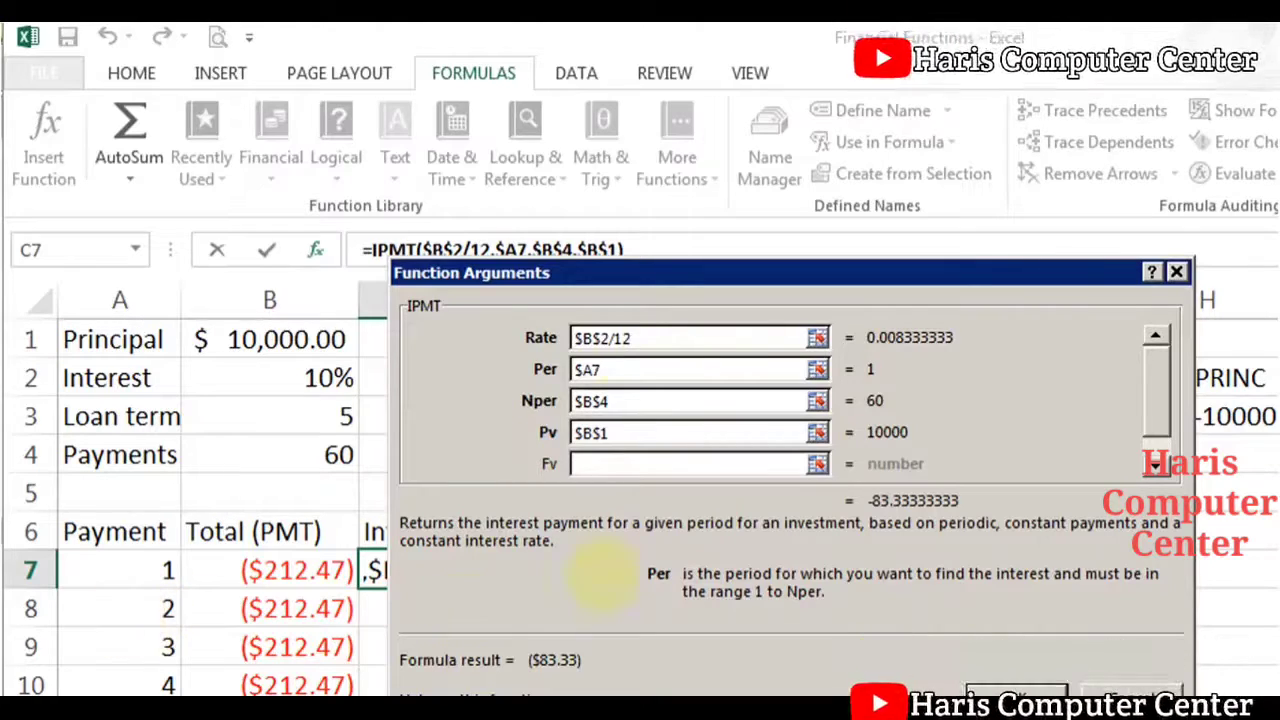
{"action": "left_click", "coordinate": [653, 402]}
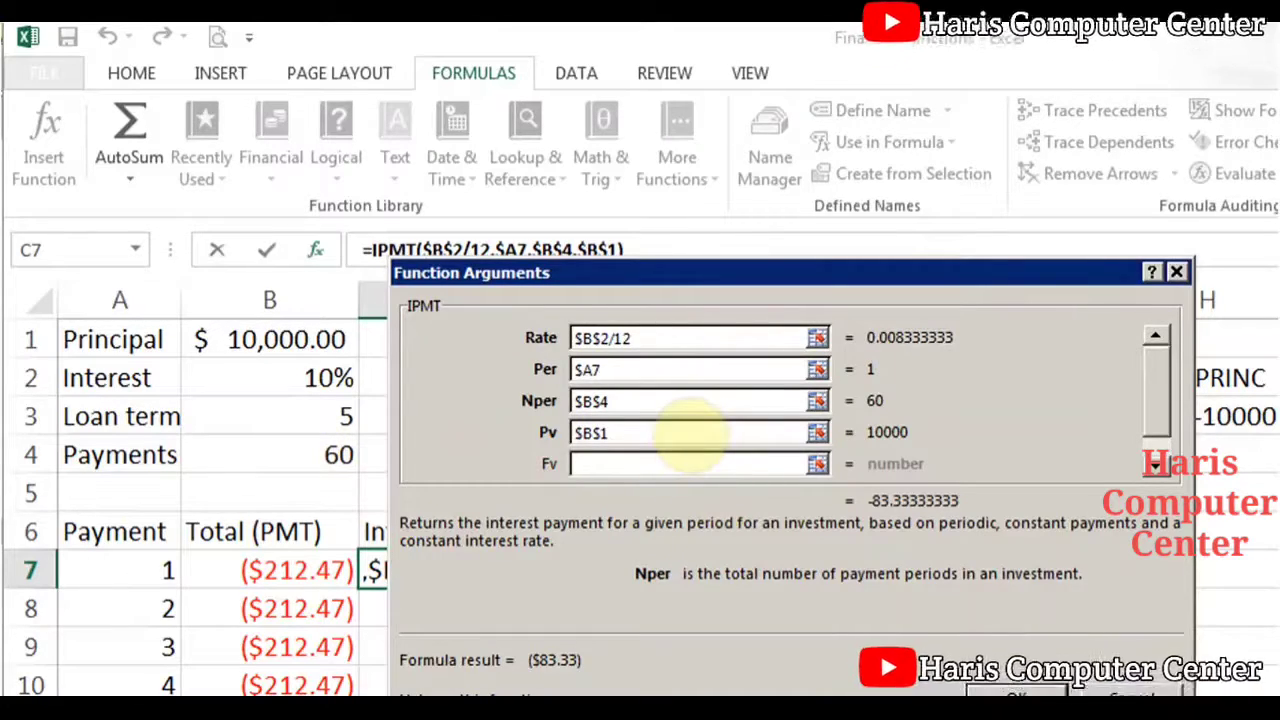
{"action": "left_click", "coordinate": [690, 432]}
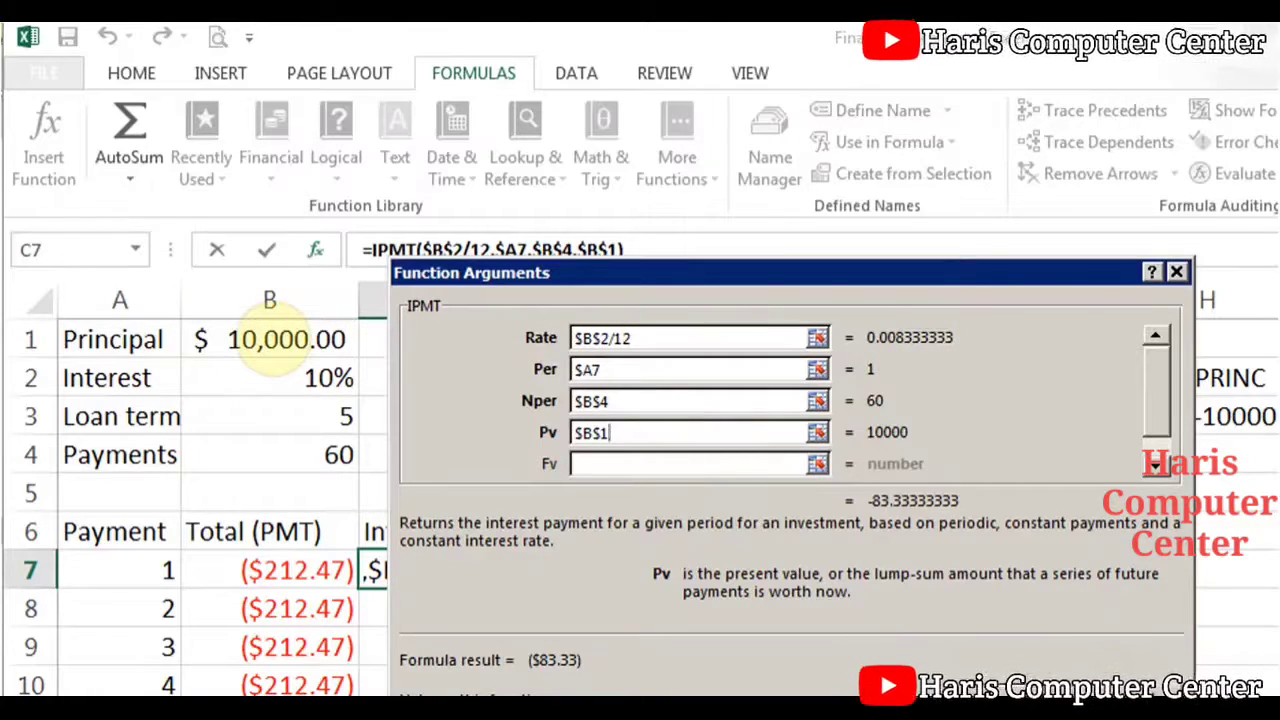
{"action": "left_click", "coordinate": [1156, 465]}
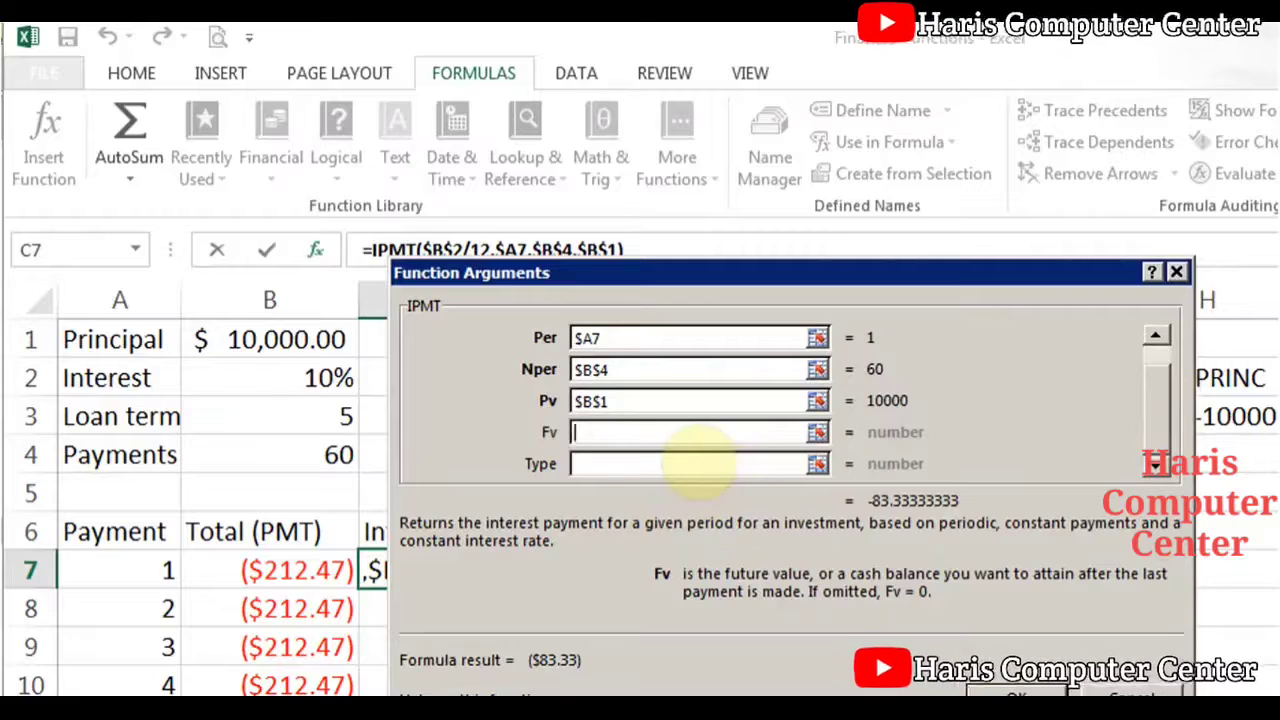
{"action": "left_click", "coordinate": [700, 463]}
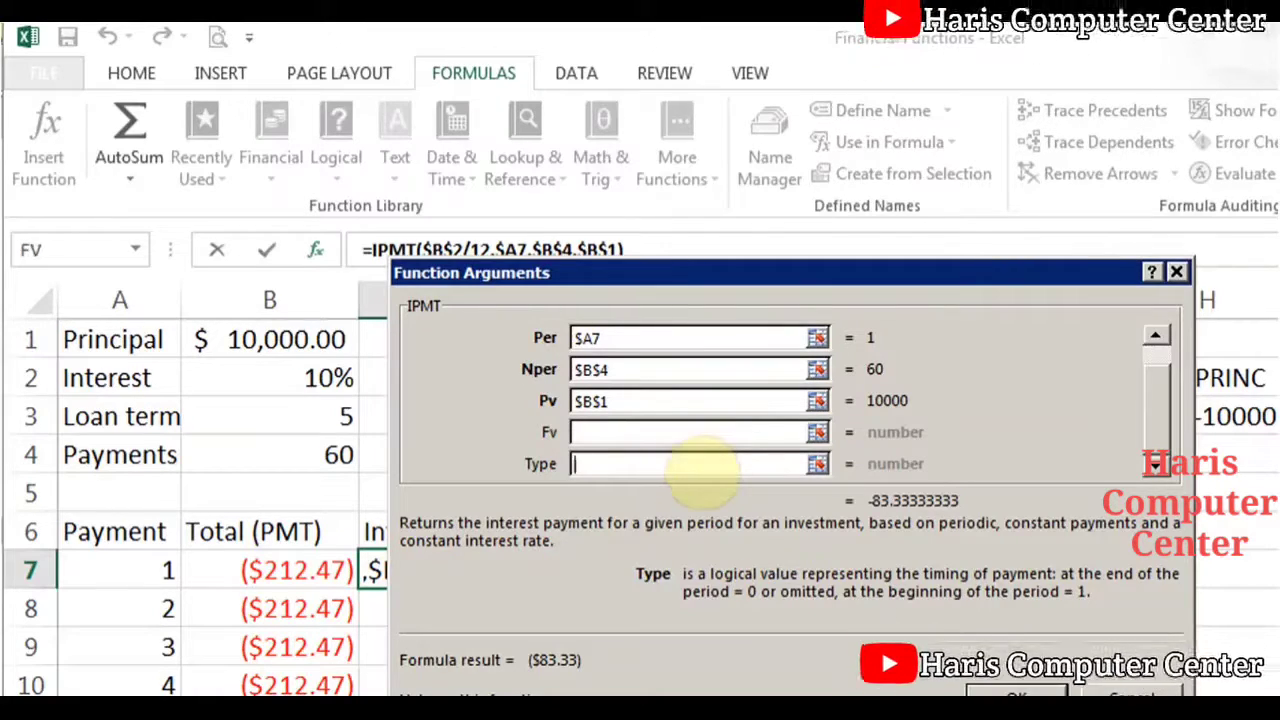
{"action": "key", "text": "Return"}
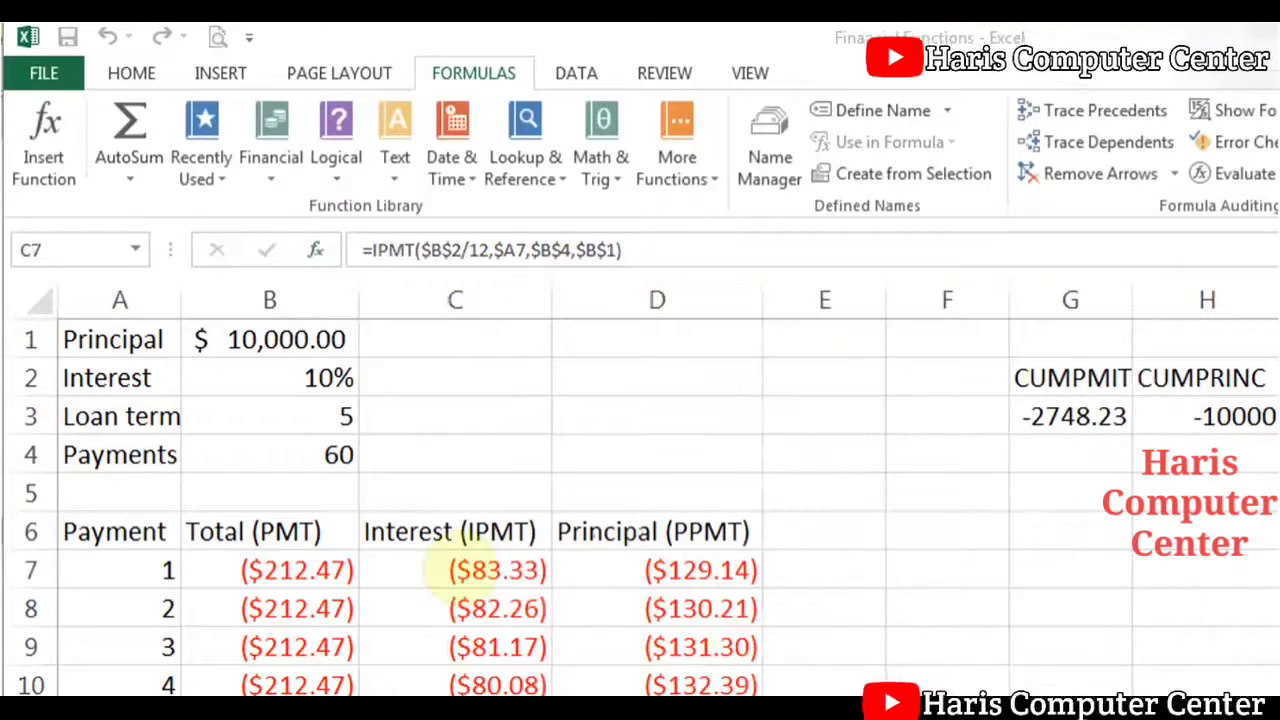
Step: Compare the formulas in C7 and D7 and look up the PPMT function's description among the financial functions
{"action": "left_click", "coordinate": [440, 580]}
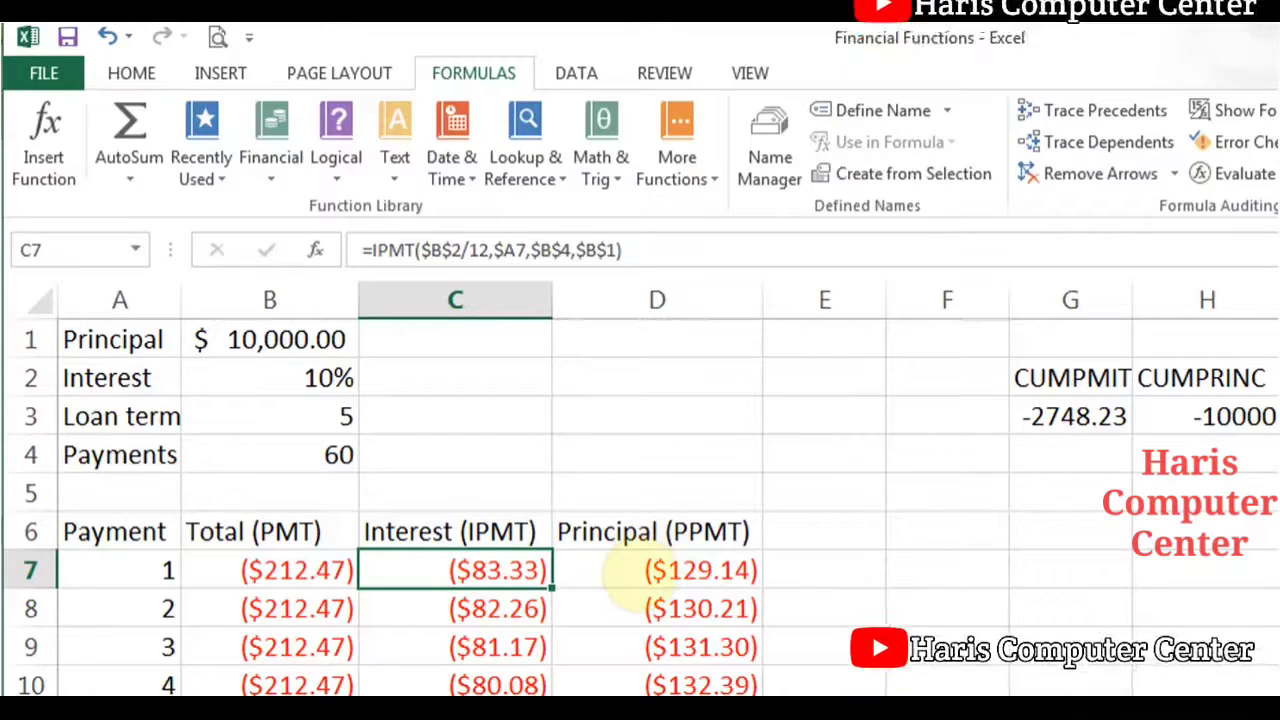
{"action": "left_click", "coordinate": [641, 568]}
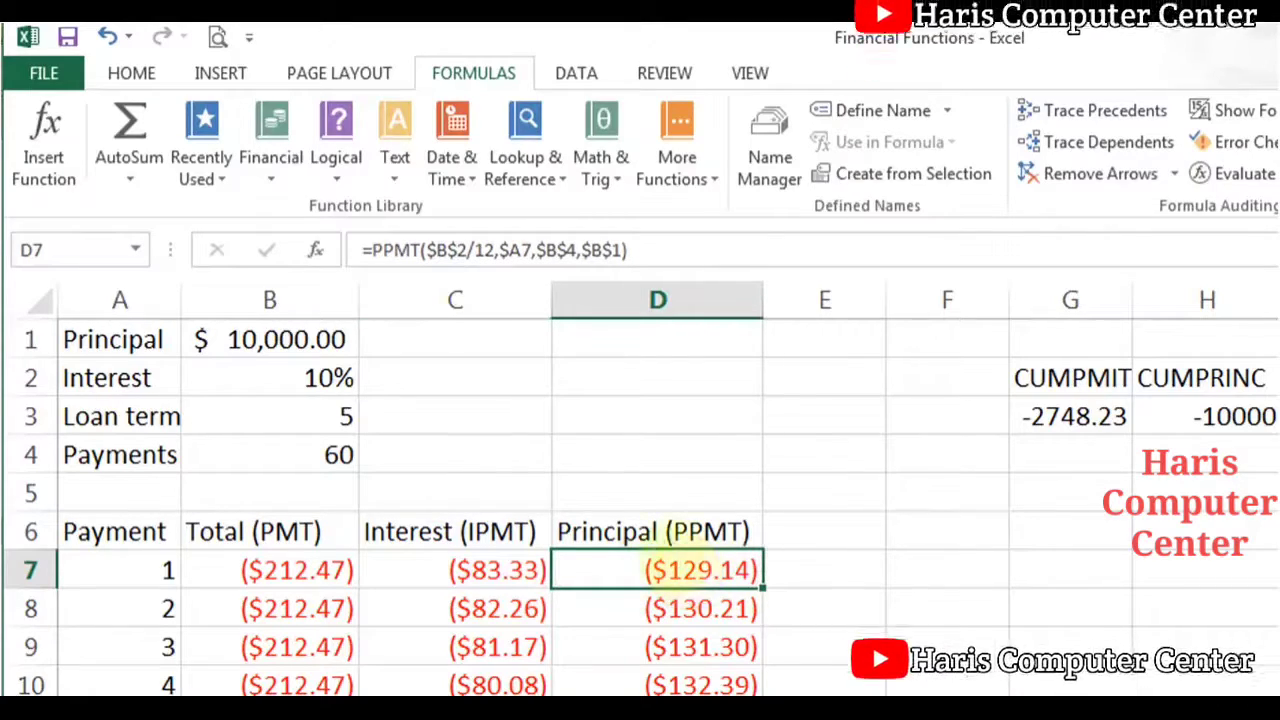
{"action": "left_click", "coordinate": [278, 175]}
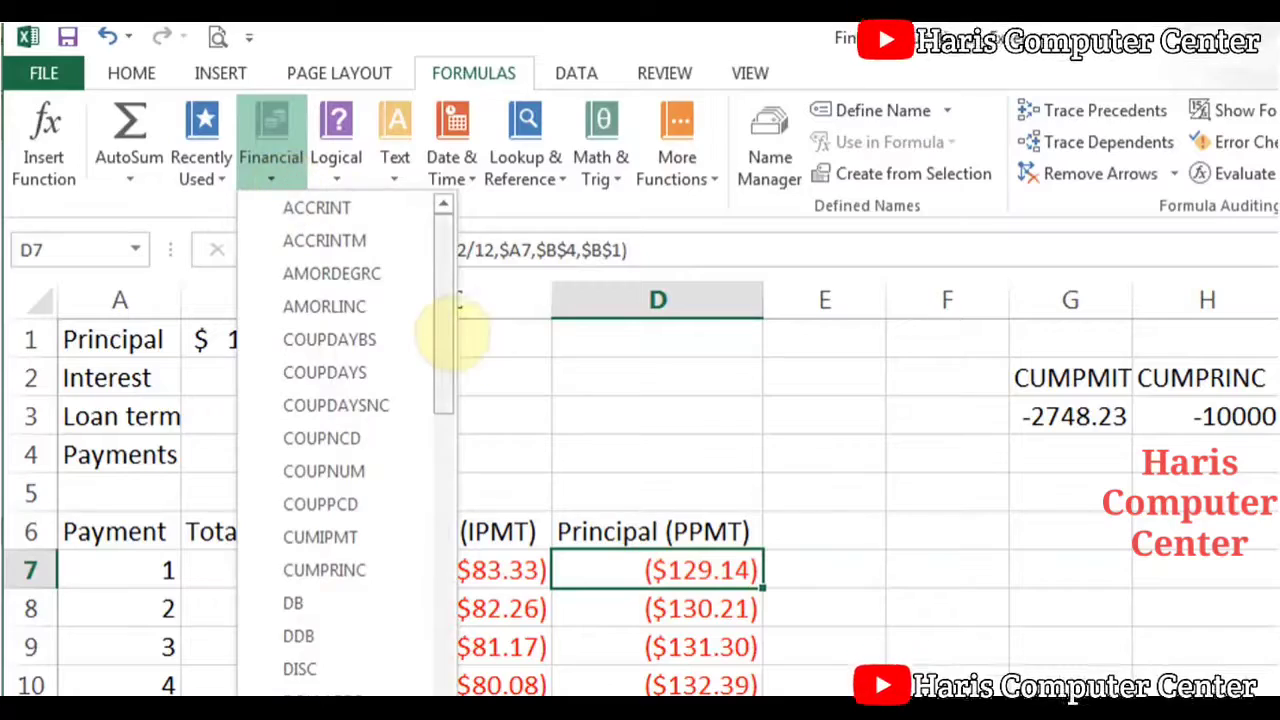
{"action": "left_click_drag", "start_coordinate": [449, 330], "coordinate": [455, 565]}
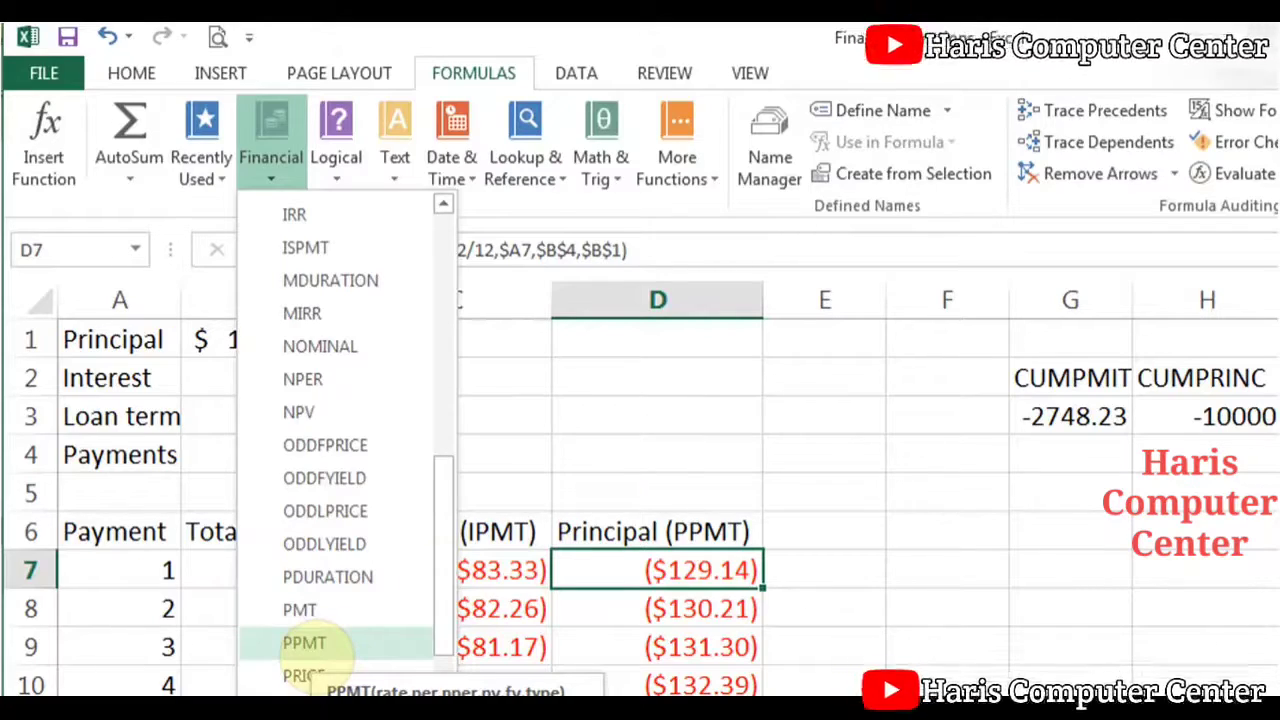
{"action": "left_click", "coordinate": [588, 566]}
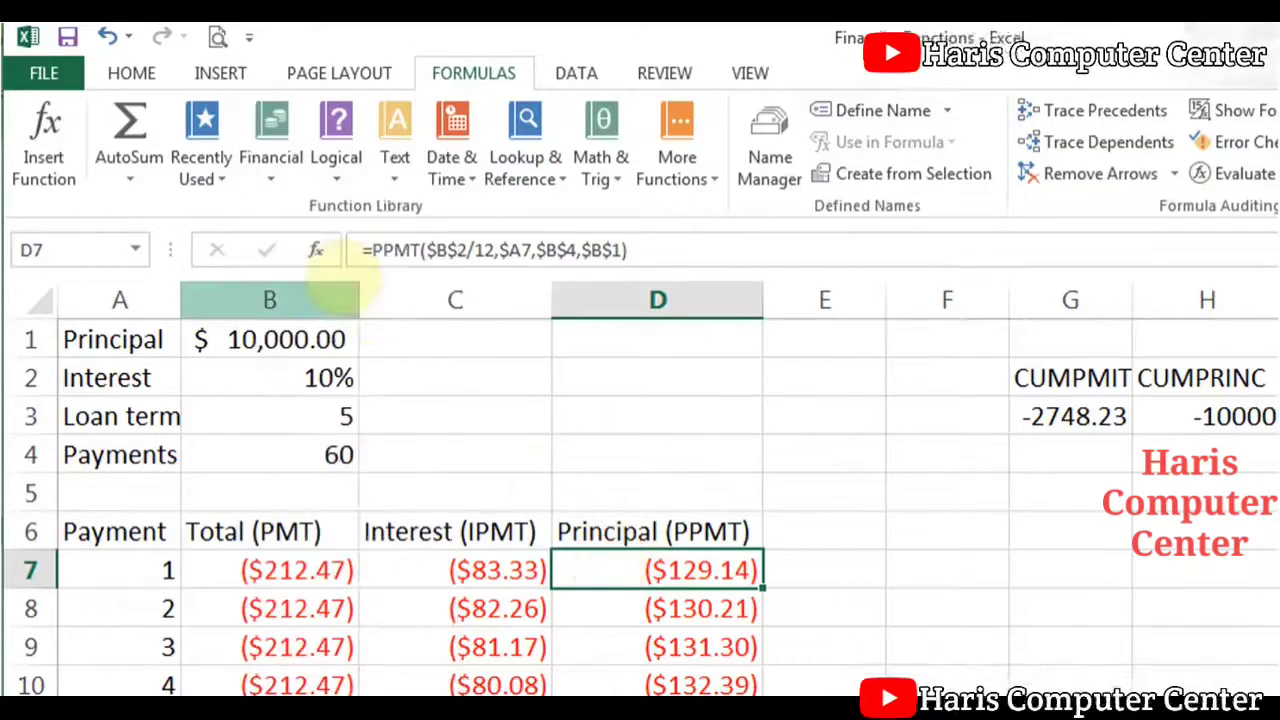
Step: Review the Rate, Per, Nper and Pv arguments of the PPMT function in D7
{"action": "left_click", "coordinate": [316, 250]}
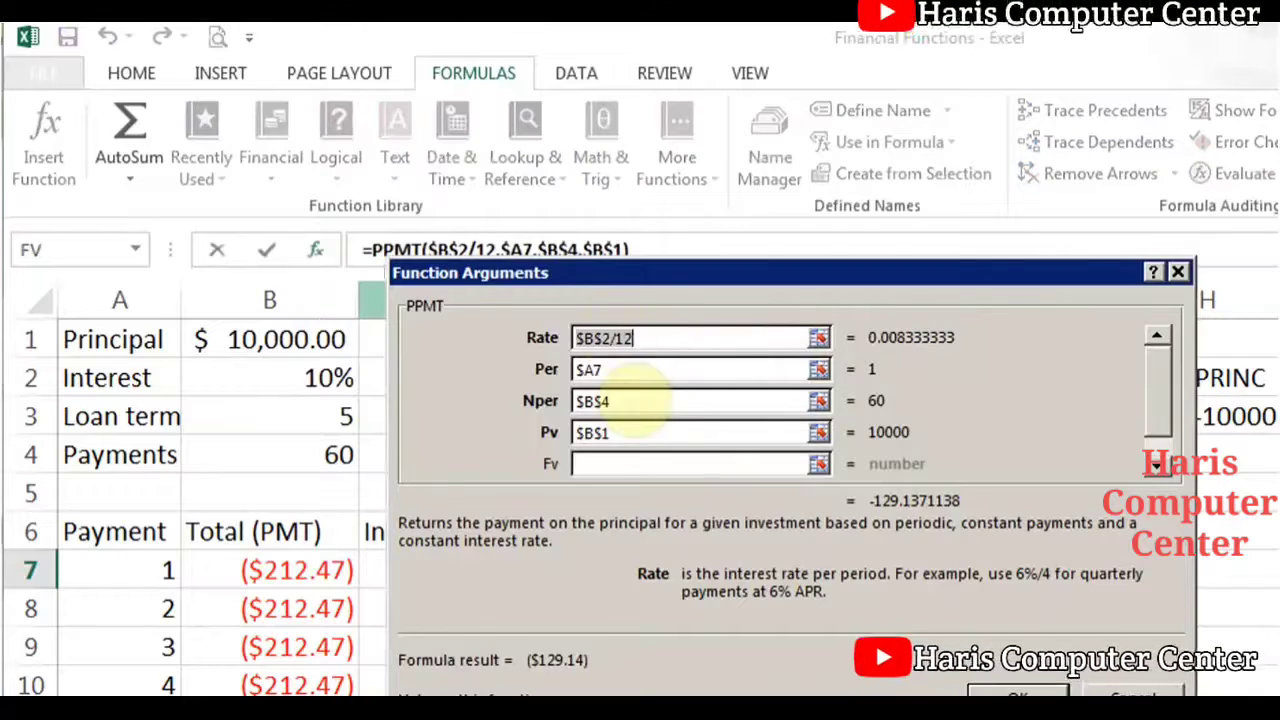
{"action": "left_click", "coordinate": [689, 346]}
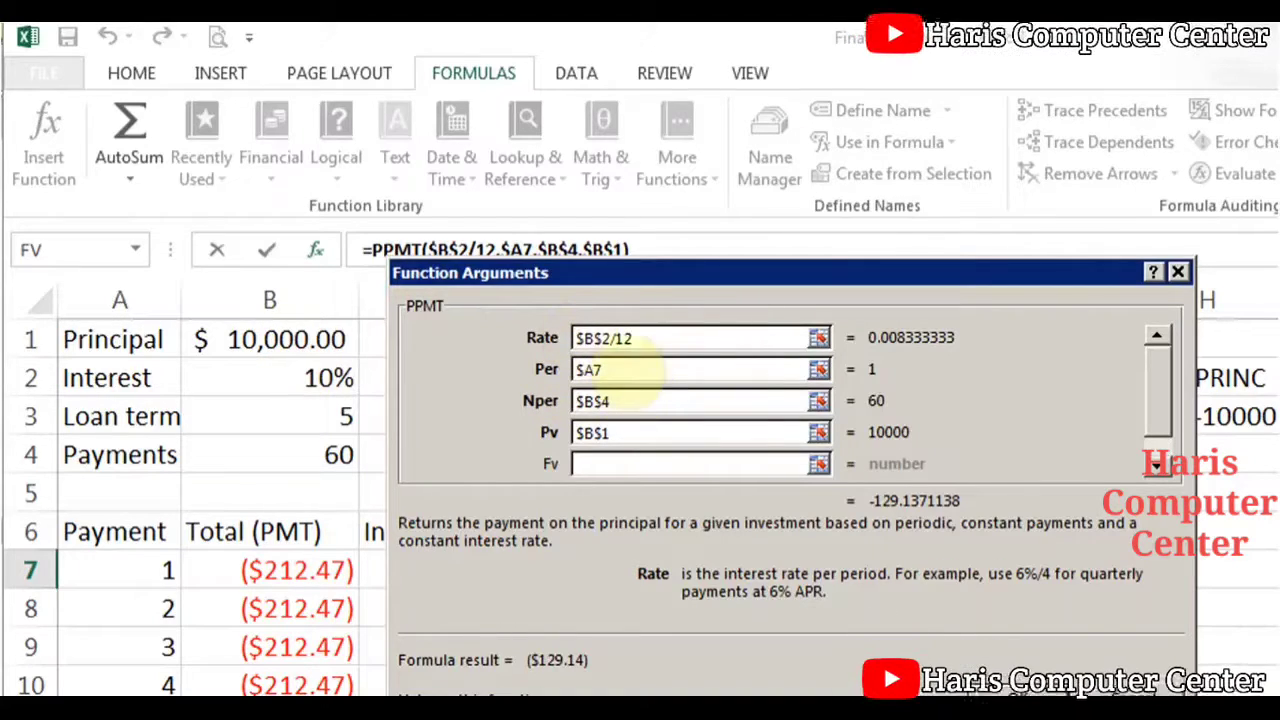
{"action": "left_click", "coordinate": [628, 369]}
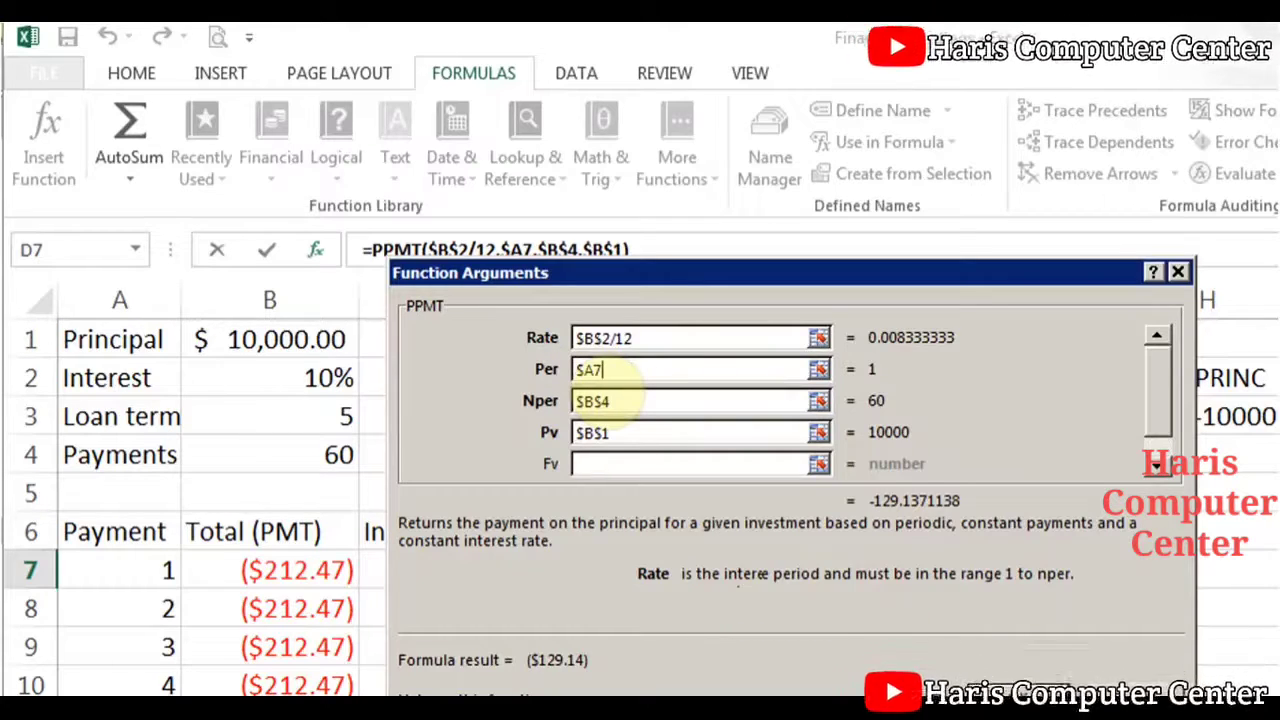
{"action": "left_click", "coordinate": [655, 399]}
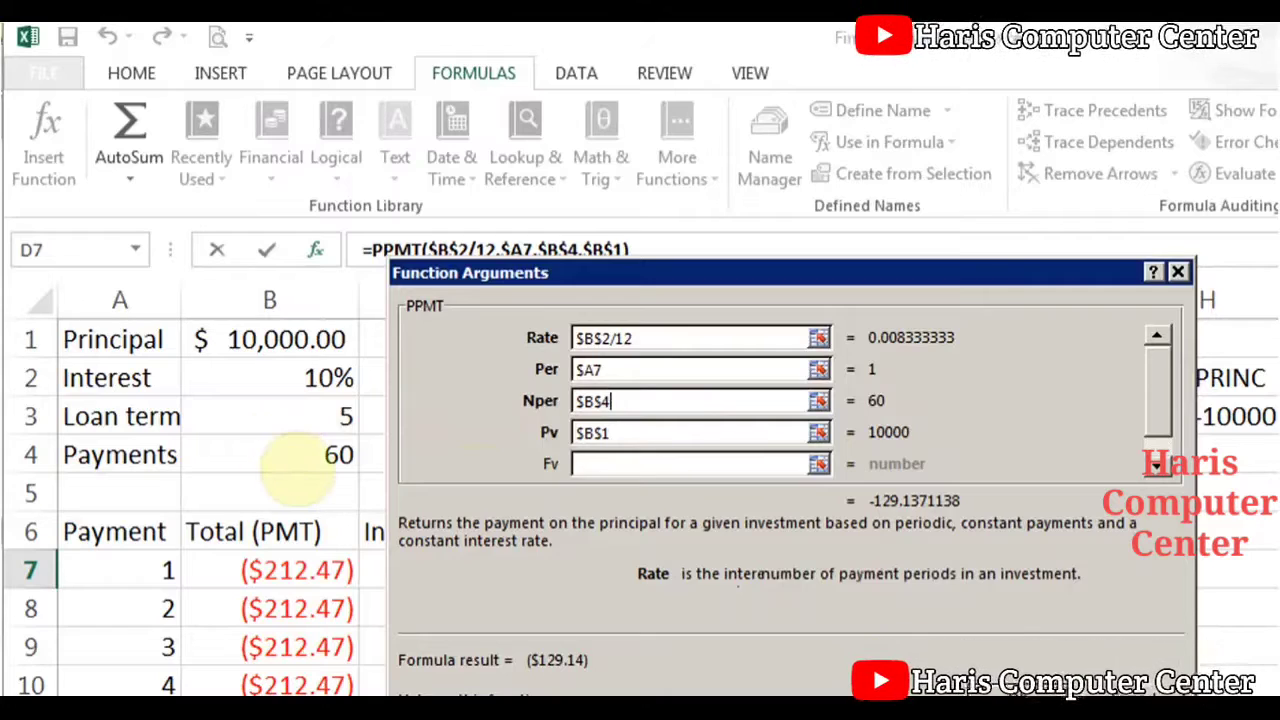
{"action": "left_click", "coordinate": [630, 432]}
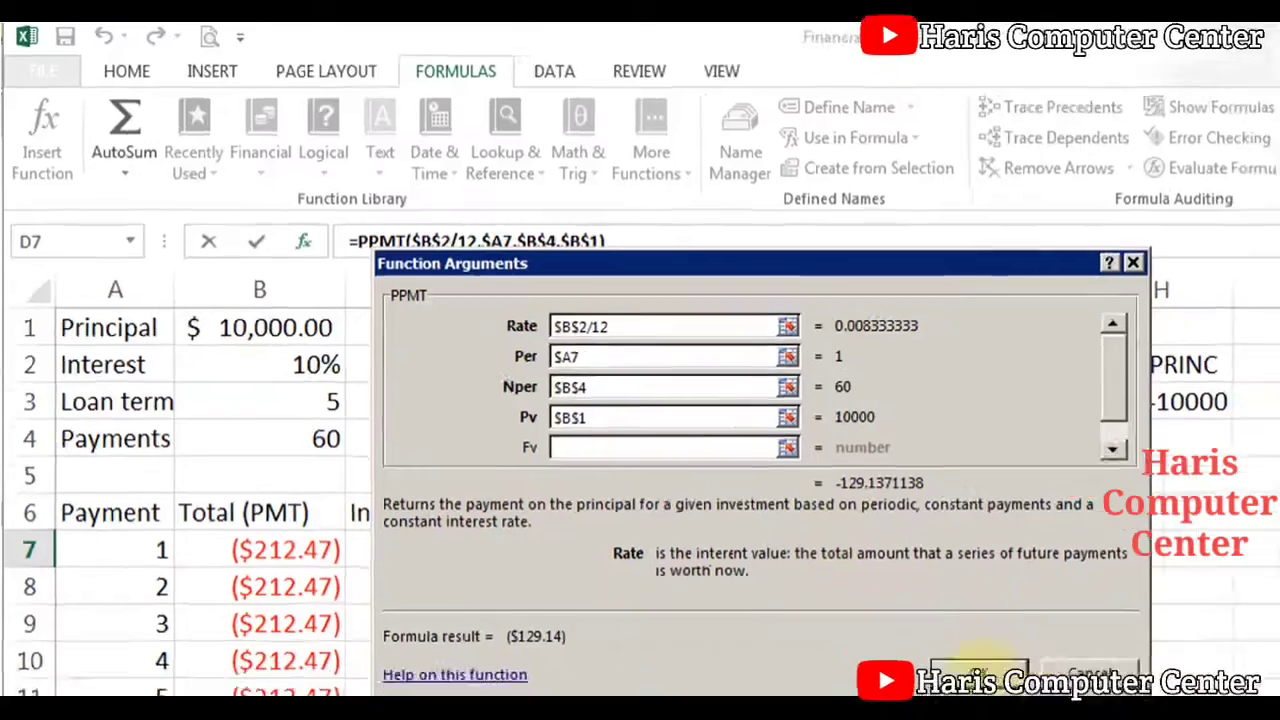
{"action": "left_click", "coordinate": [1025, 665]}
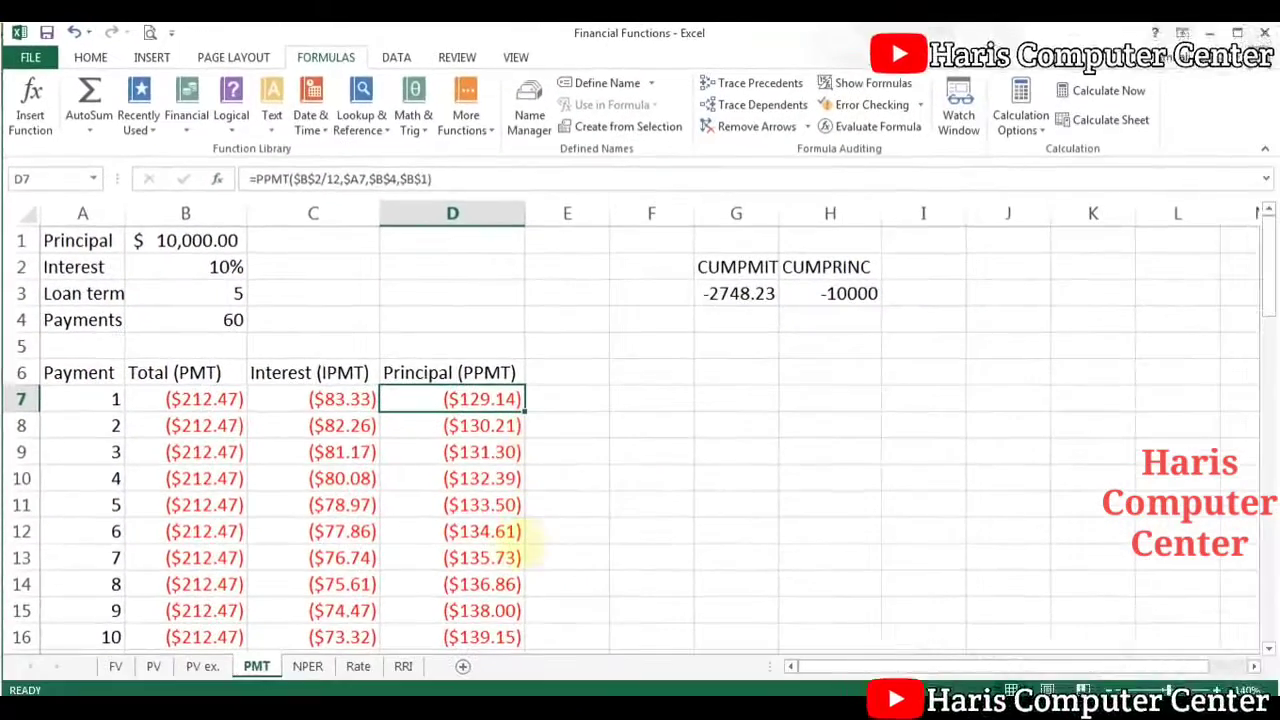
Step: Check the SUM formulas totalling the principal, interest and total payment columns in D67, C67 and B67
{"action": "left_click_drag", "start_coordinate": [1264, 280], "coordinate": [1268, 598]}
{"action": "left_click", "coordinate": [510, 638]}
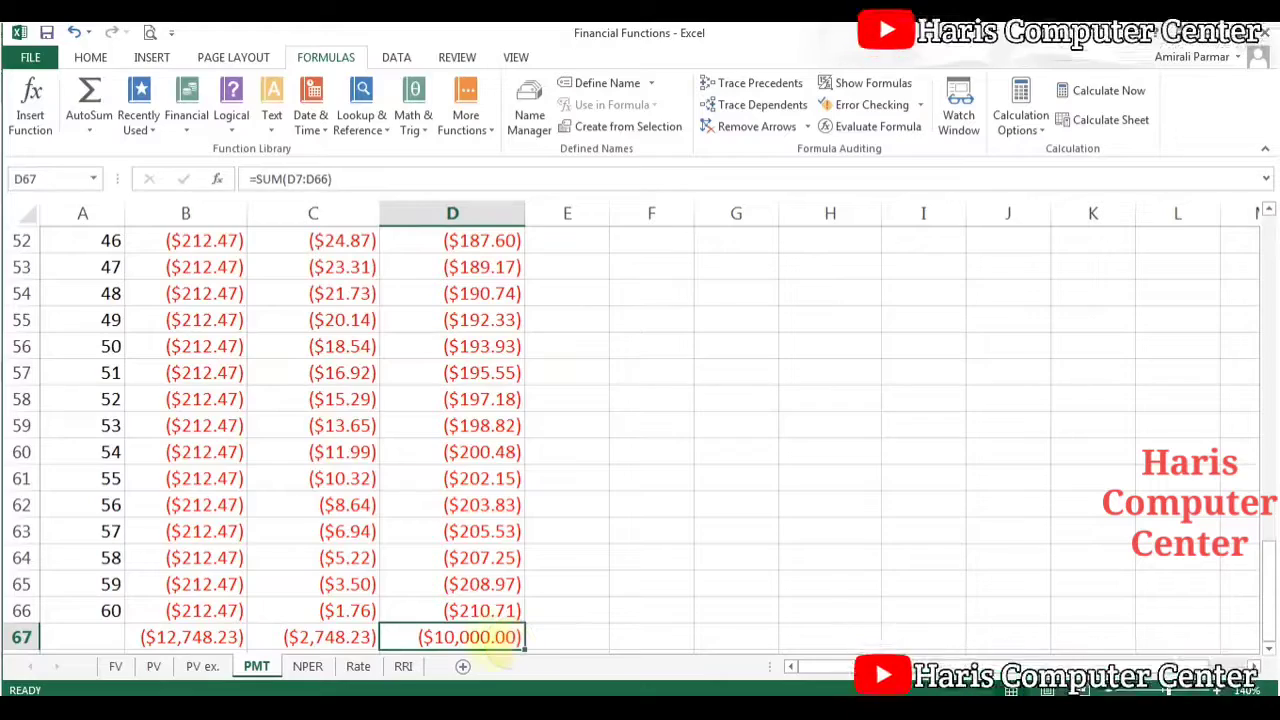
{"action": "left_click", "coordinate": [331, 637]}
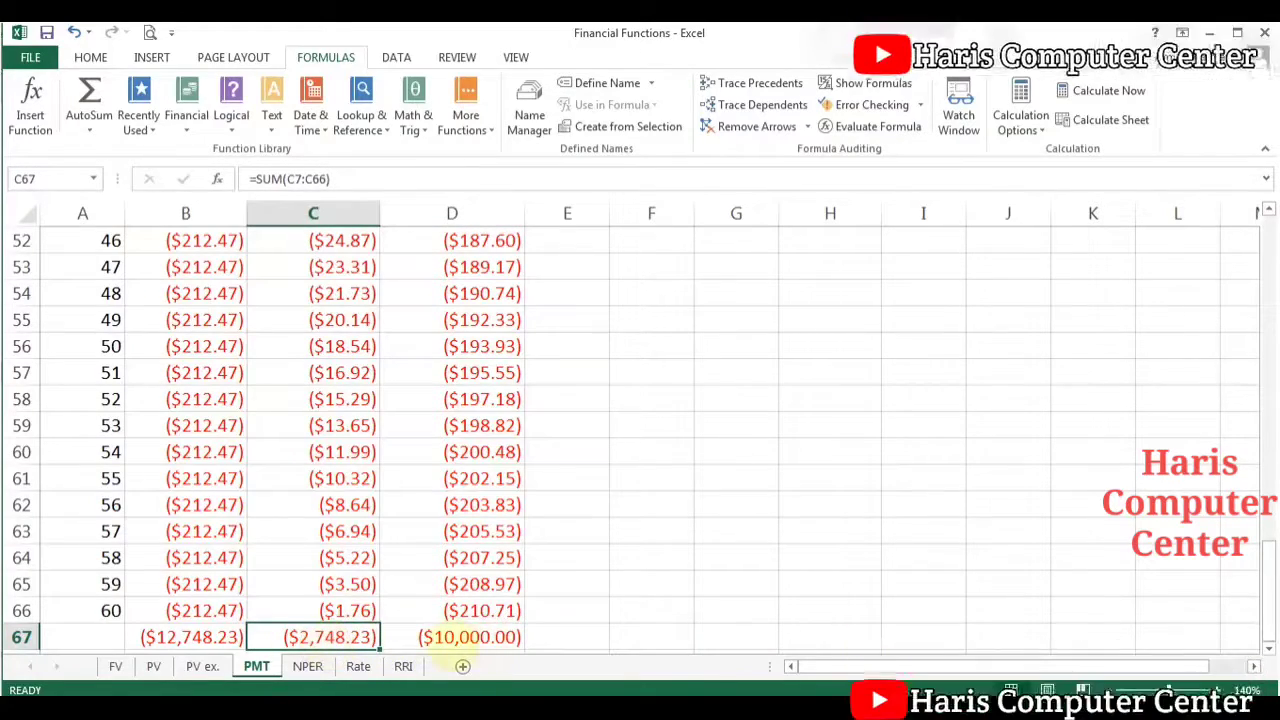
{"action": "left_click", "coordinate": [180, 636]}
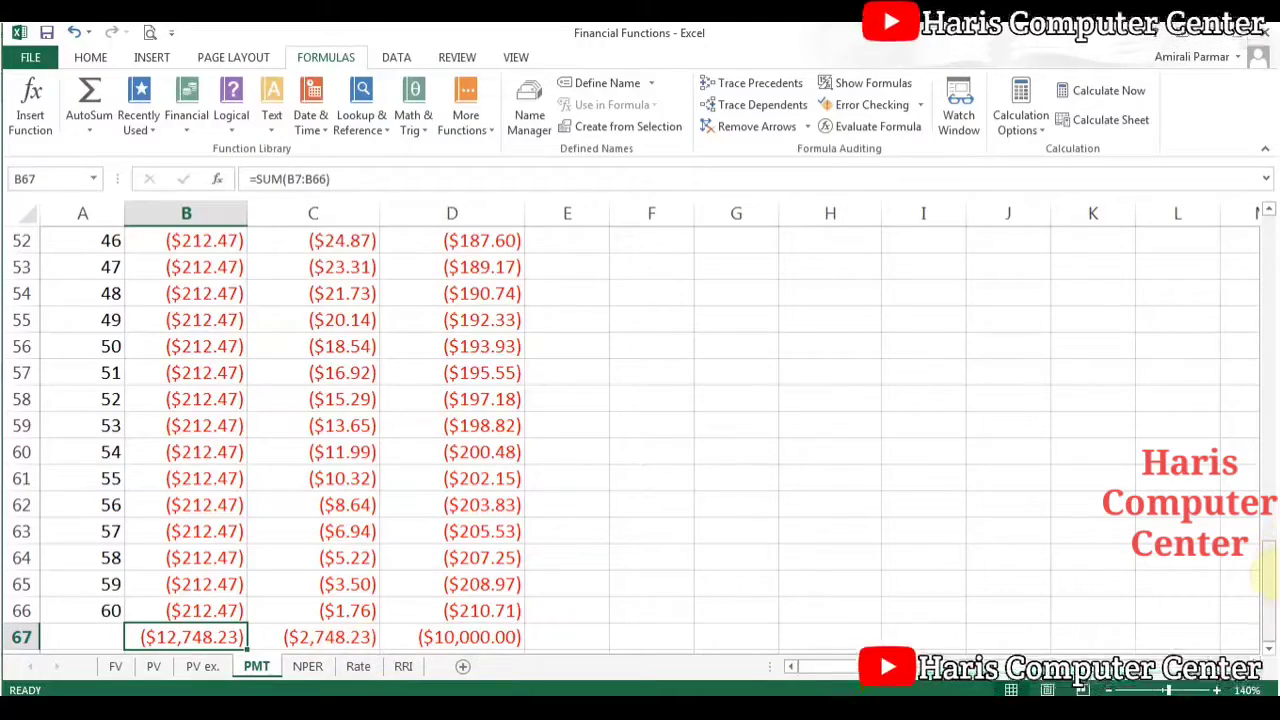
Step: Compare the cumulative formulas in G3 and H3 and look up the CUMIPMT function's description among the financial functions
{"action": "left_click_drag", "start_coordinate": [1268, 570], "coordinate": [1267, 232]}
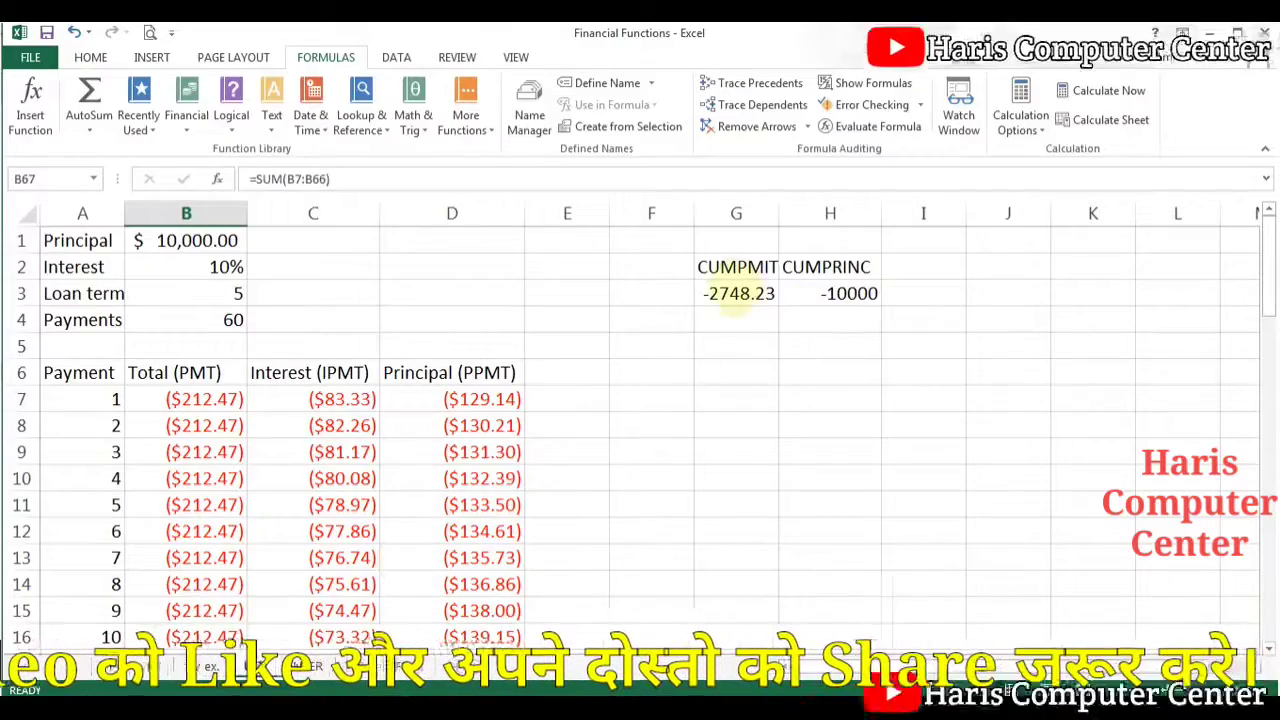
{"action": "left_click", "coordinate": [735, 294]}
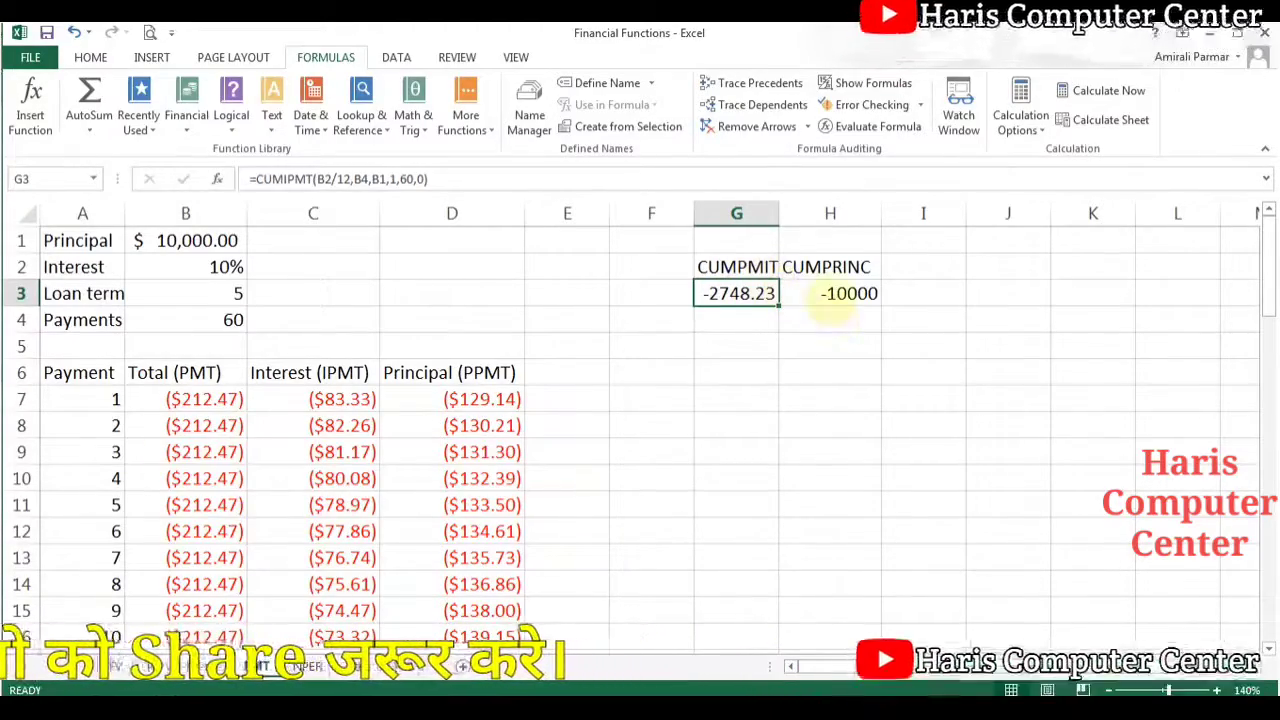
{"action": "left_click", "coordinate": [832, 298]}
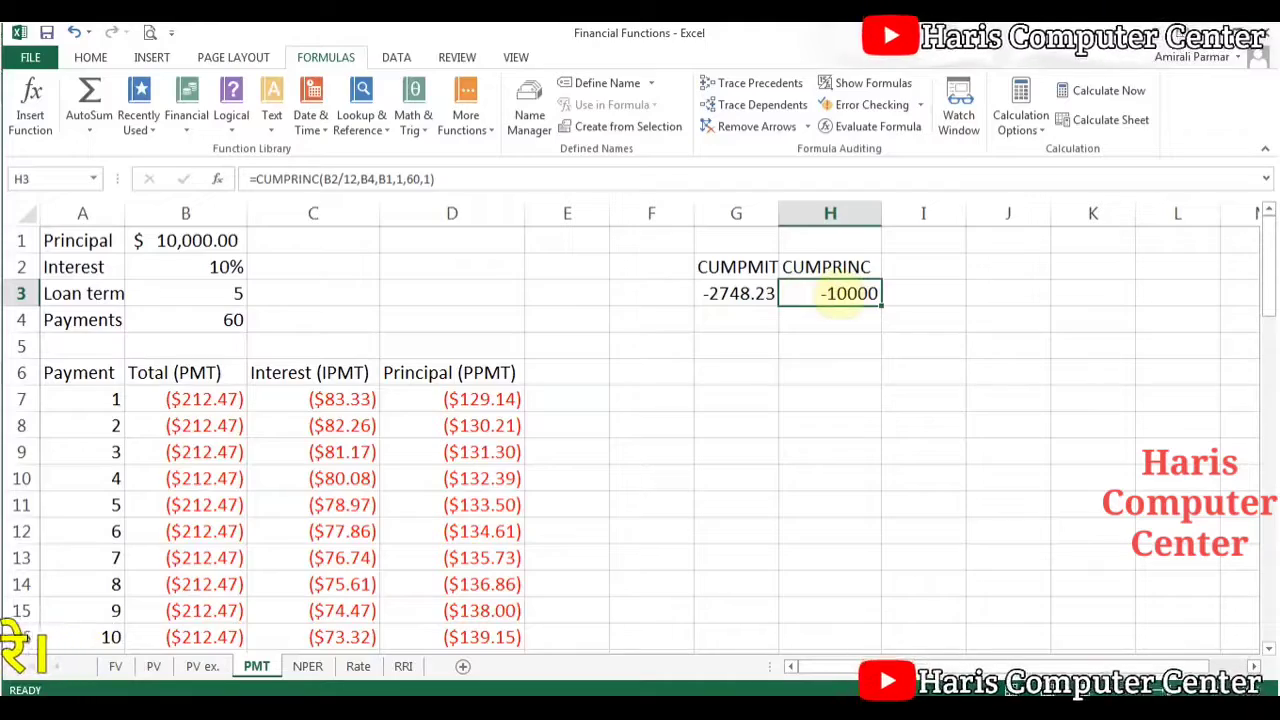
{"action": "left_click", "coordinate": [733, 297]}
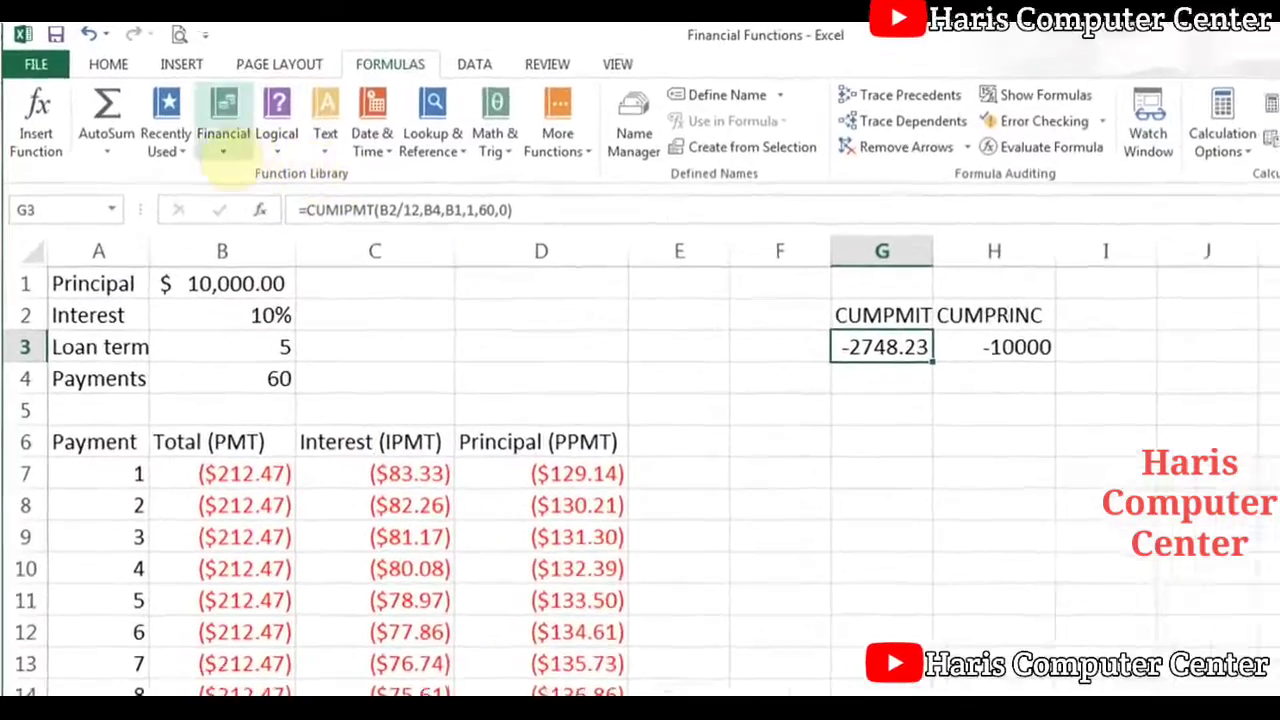
{"action": "left_click", "coordinate": [186, 126]}
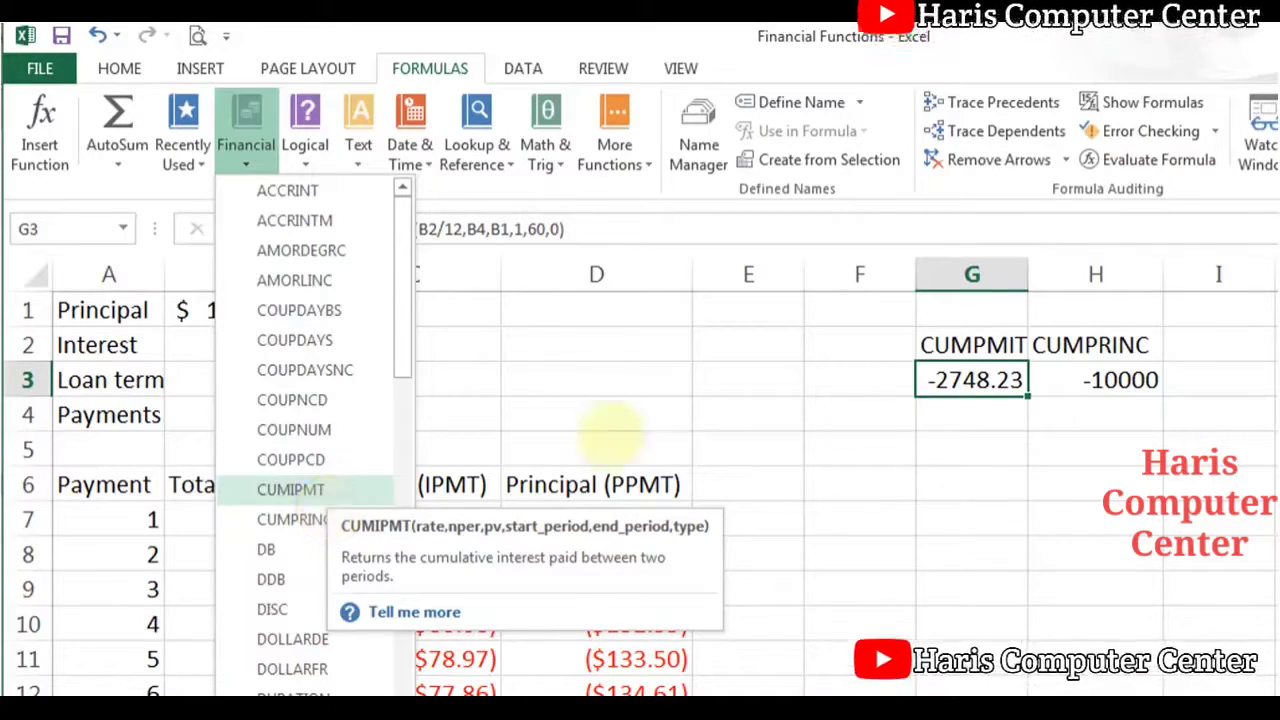
{"action": "left_click", "coordinate": [943, 378]}
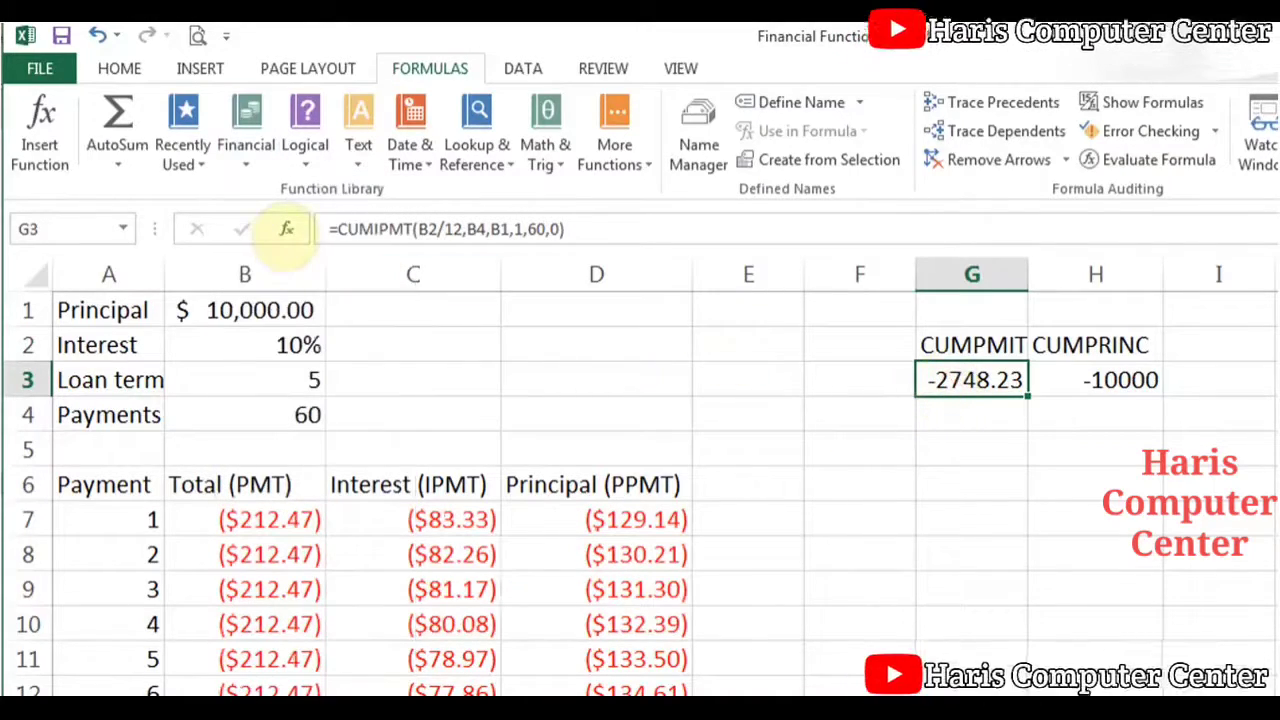
Step: Review the Rate, Nper, Pv, Start_period, End_period and Type arguments of CUMIPMT in G3 and check the CUMPRINC formula in H3
{"action": "left_click", "coordinate": [286, 229]}
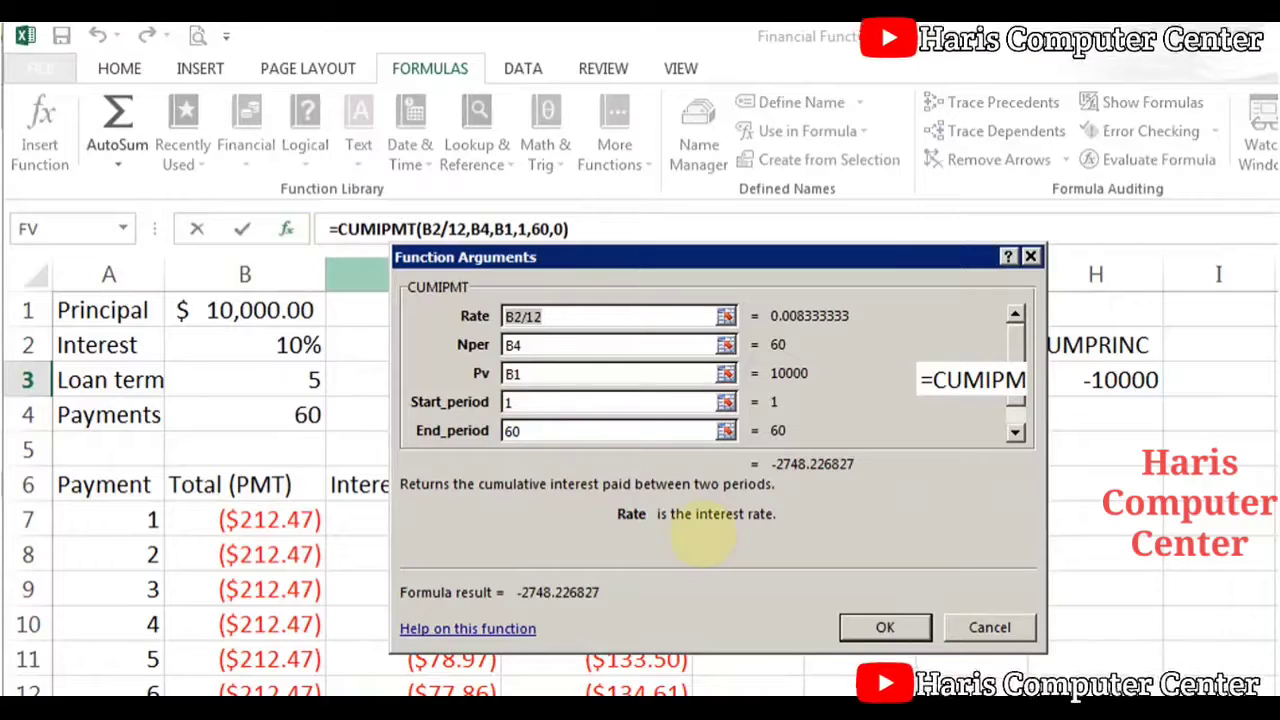
{"action": "left_click", "coordinate": [622, 310]}
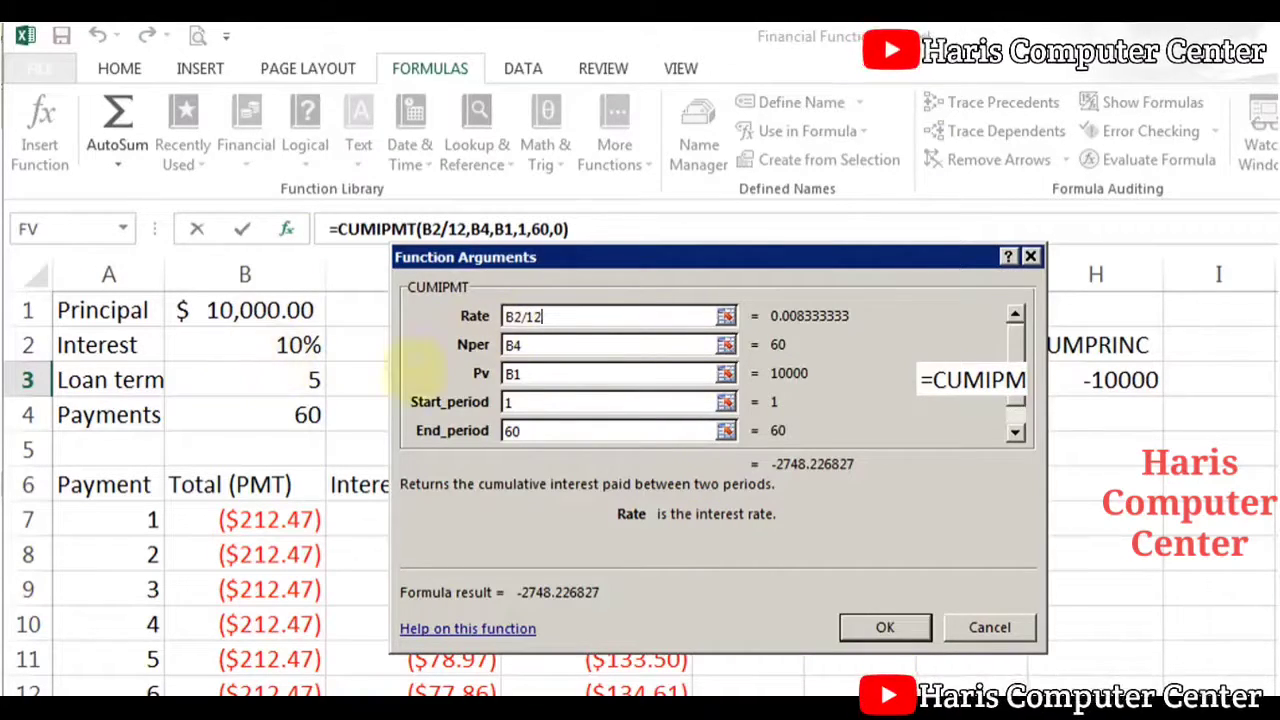
{"action": "left_click", "coordinate": [545, 344]}
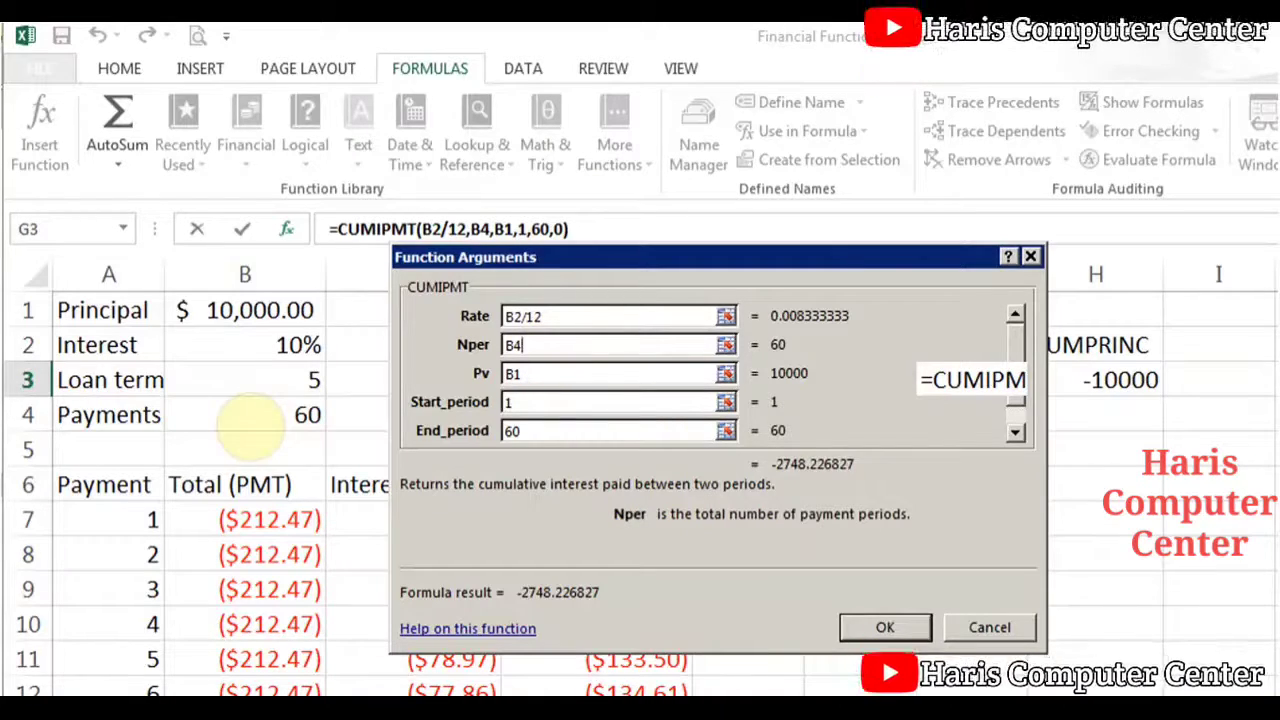
{"action": "left_click", "coordinate": [544, 375]}
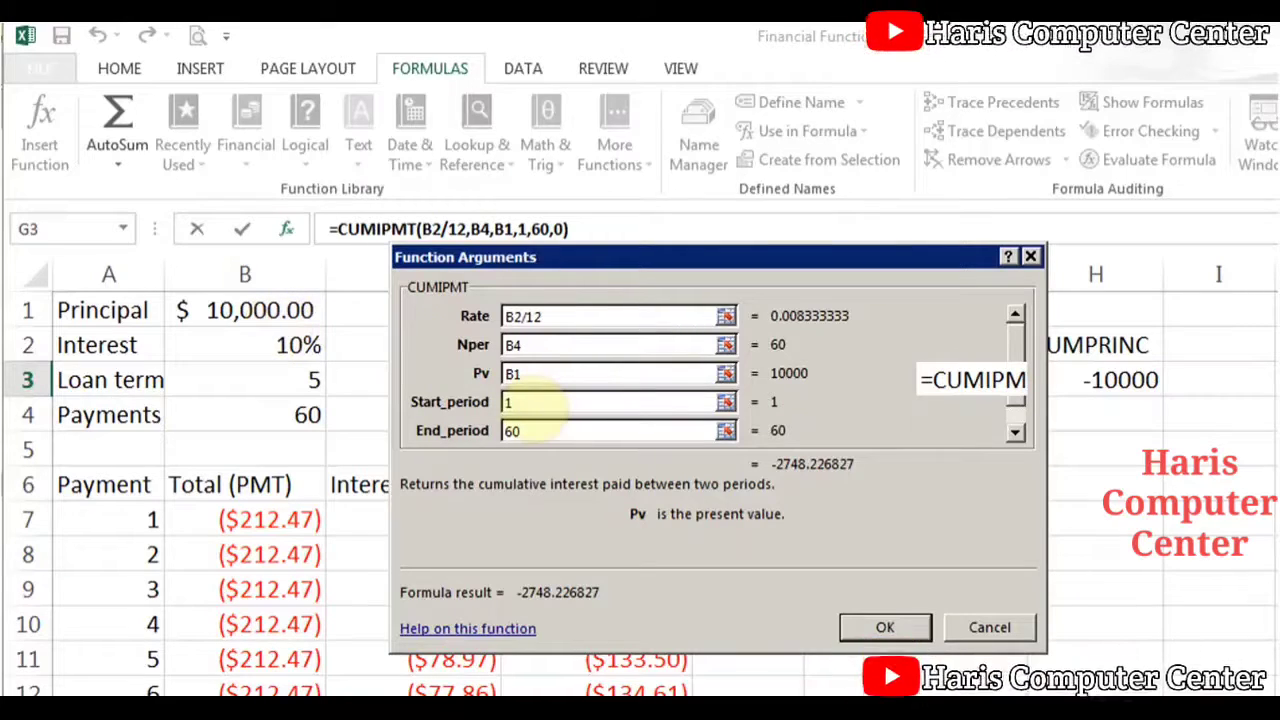
{"action": "left_click", "coordinate": [540, 402]}
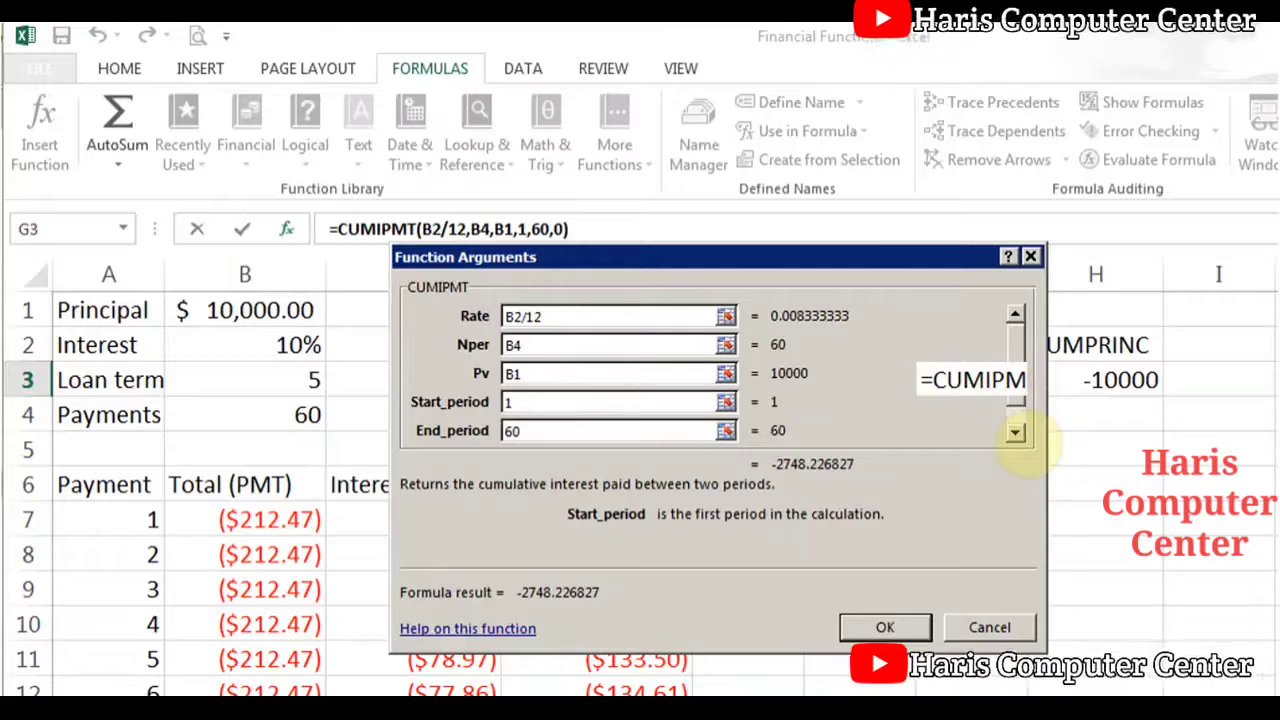
{"action": "left_click", "coordinate": [1015, 432]}
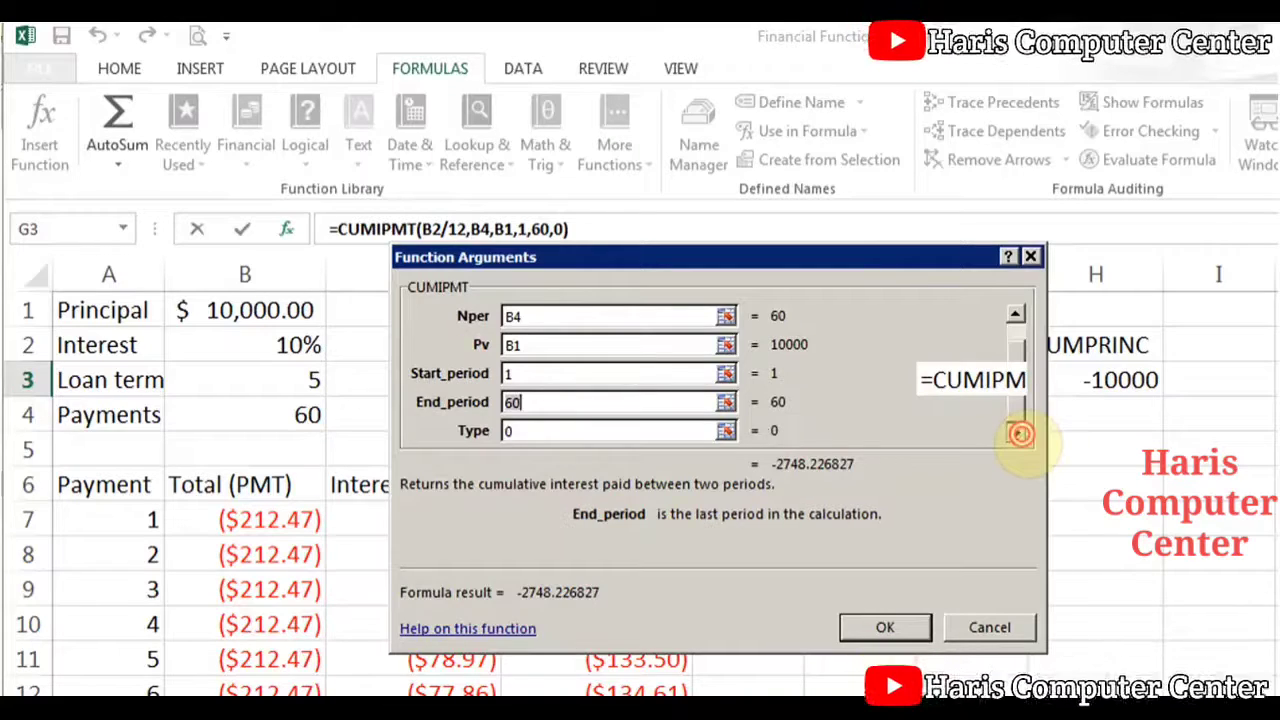
{"action": "left_click", "coordinate": [547, 400]}
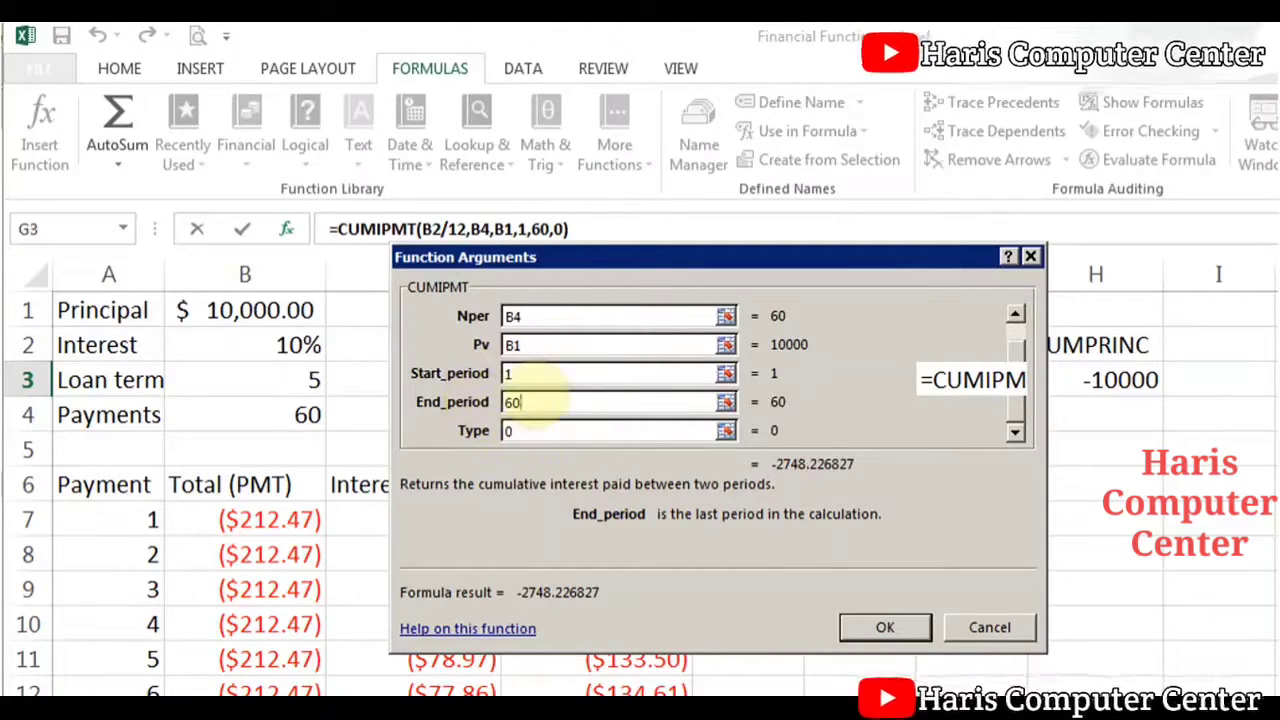
{"action": "left_click", "coordinate": [600, 432]}
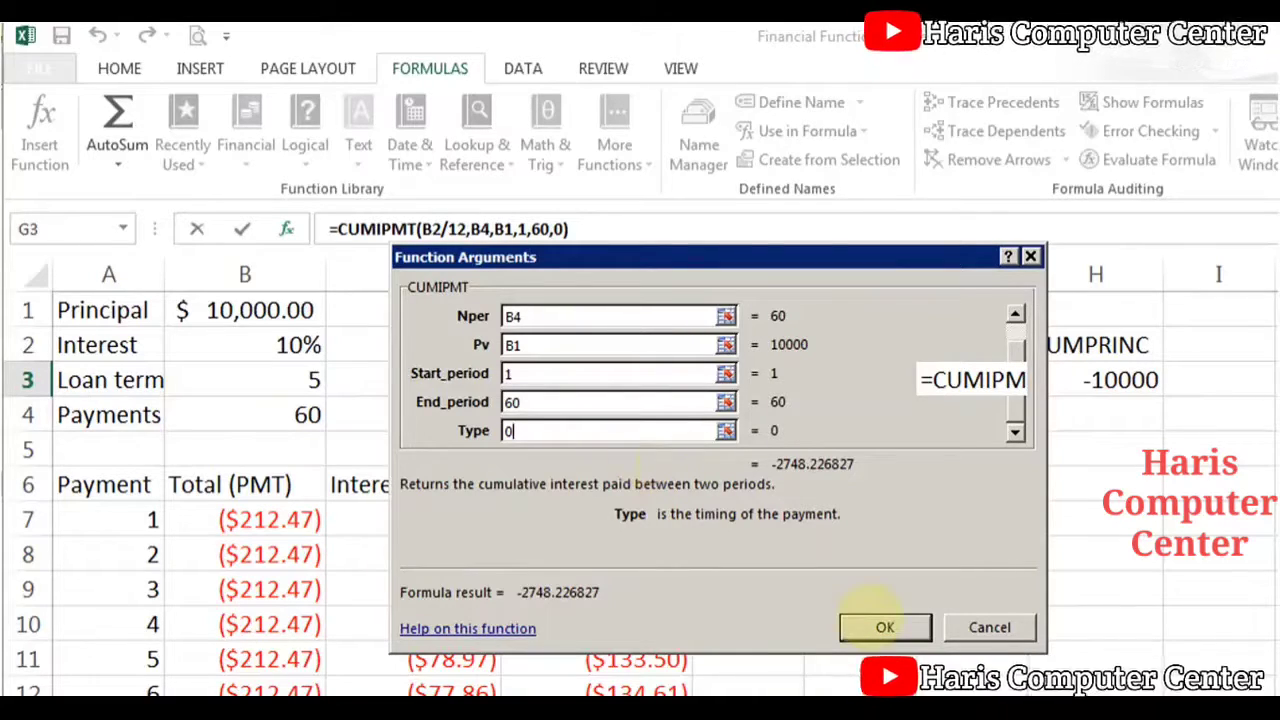
{"action": "left_click", "coordinate": [885, 627]}
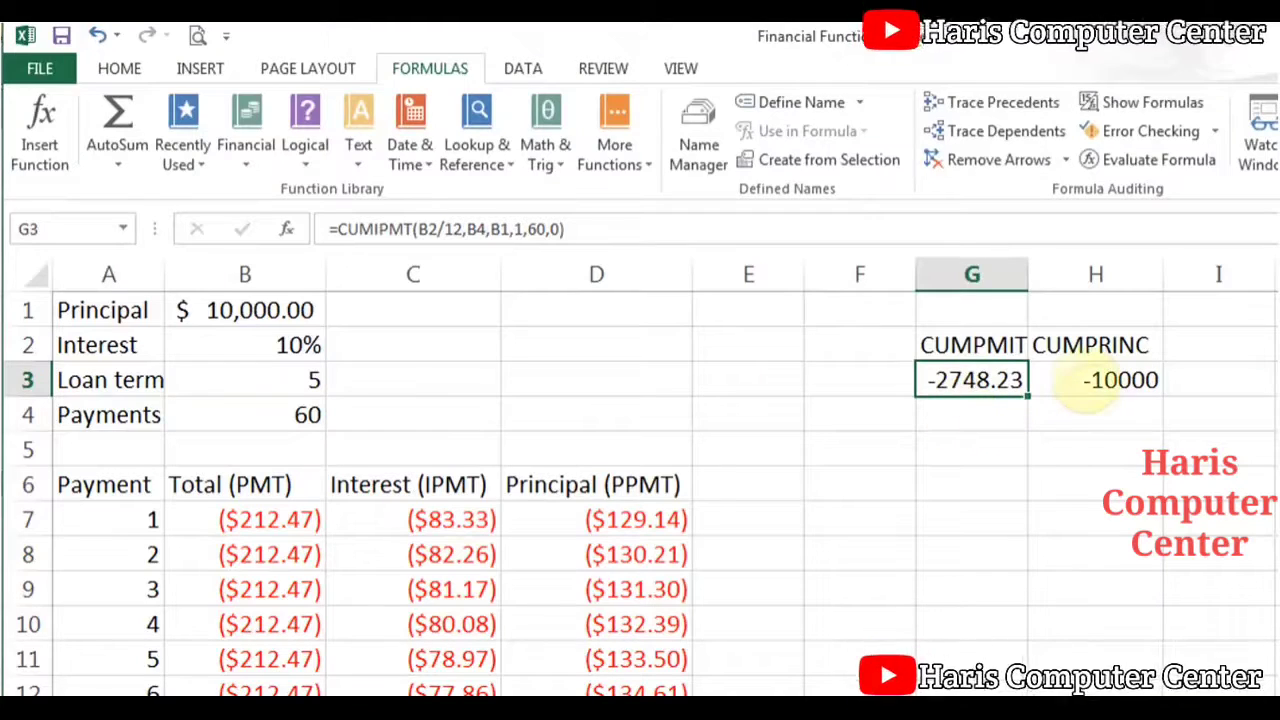
{"action": "left_click", "coordinate": [1085, 380]}
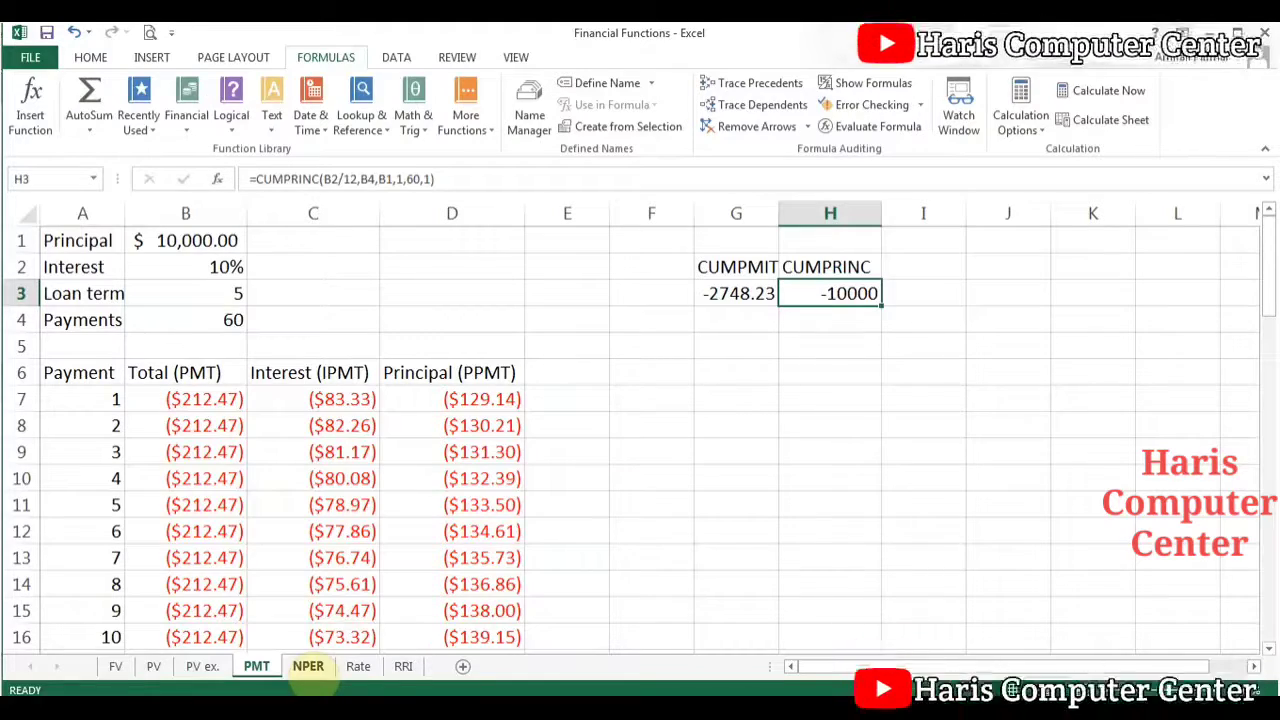
Step: Open the NPER sheet and review the Rate, Pmt, Pv and Fv arguments of the total months formula in B6
{"action": "left_click", "coordinate": [308, 666]}
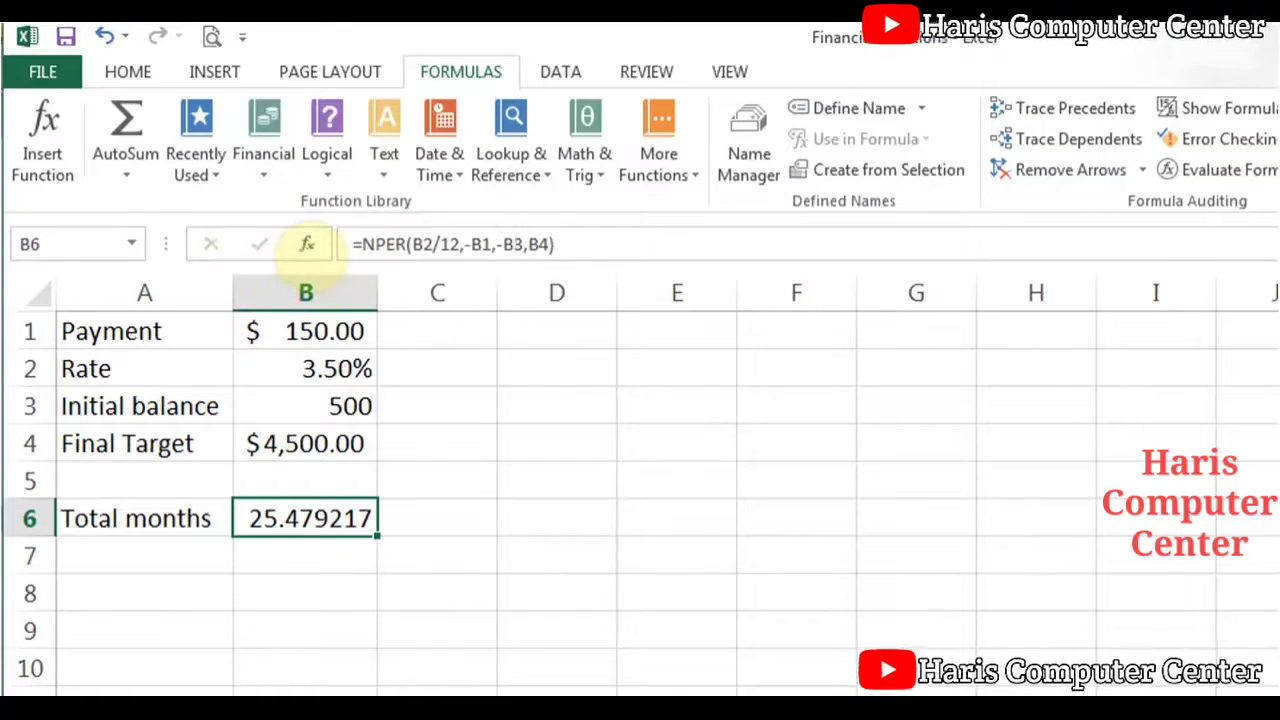
{"action": "left_click", "coordinate": [306, 244]}
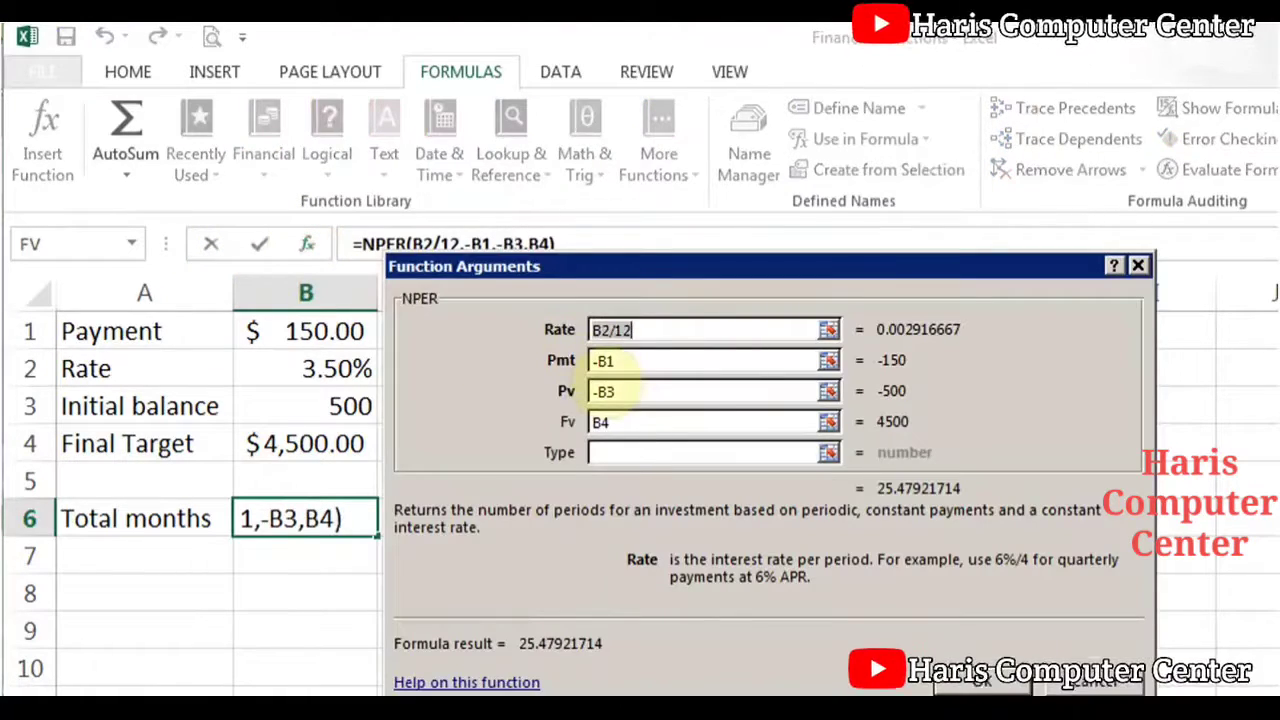
{"action": "left_click", "coordinate": [652, 335]}
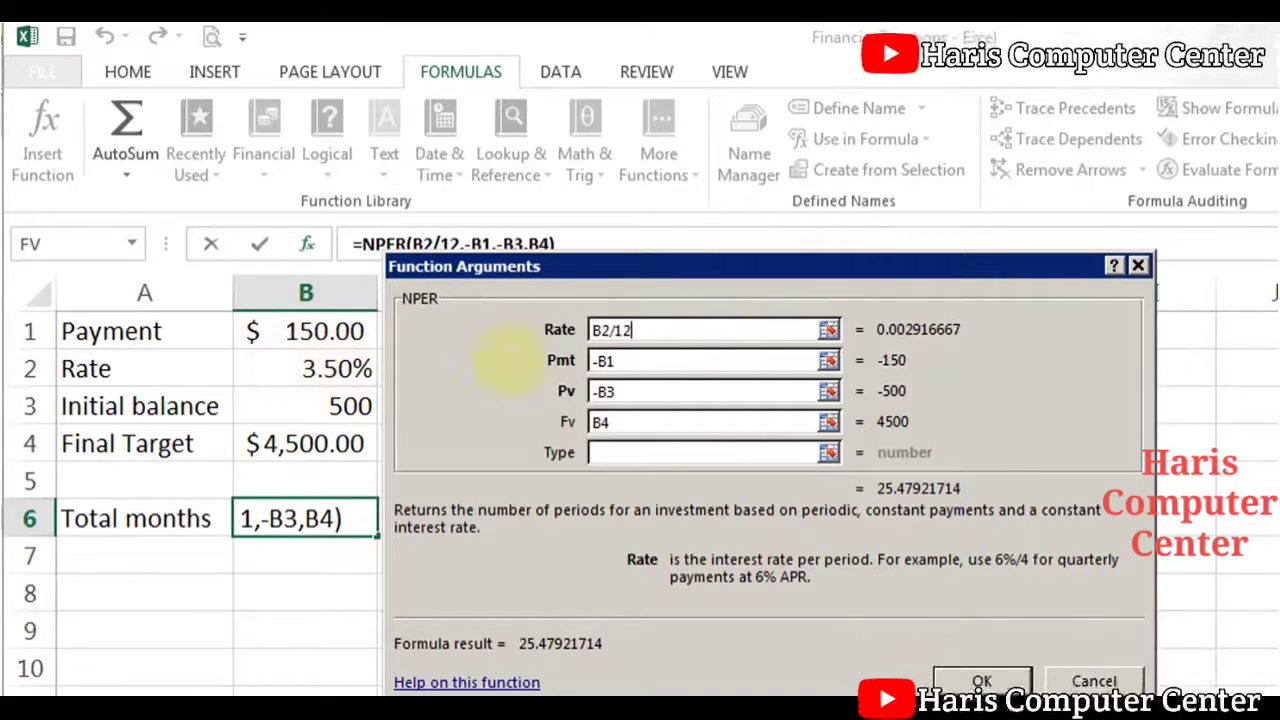
{"action": "left_click", "coordinate": [654, 362]}
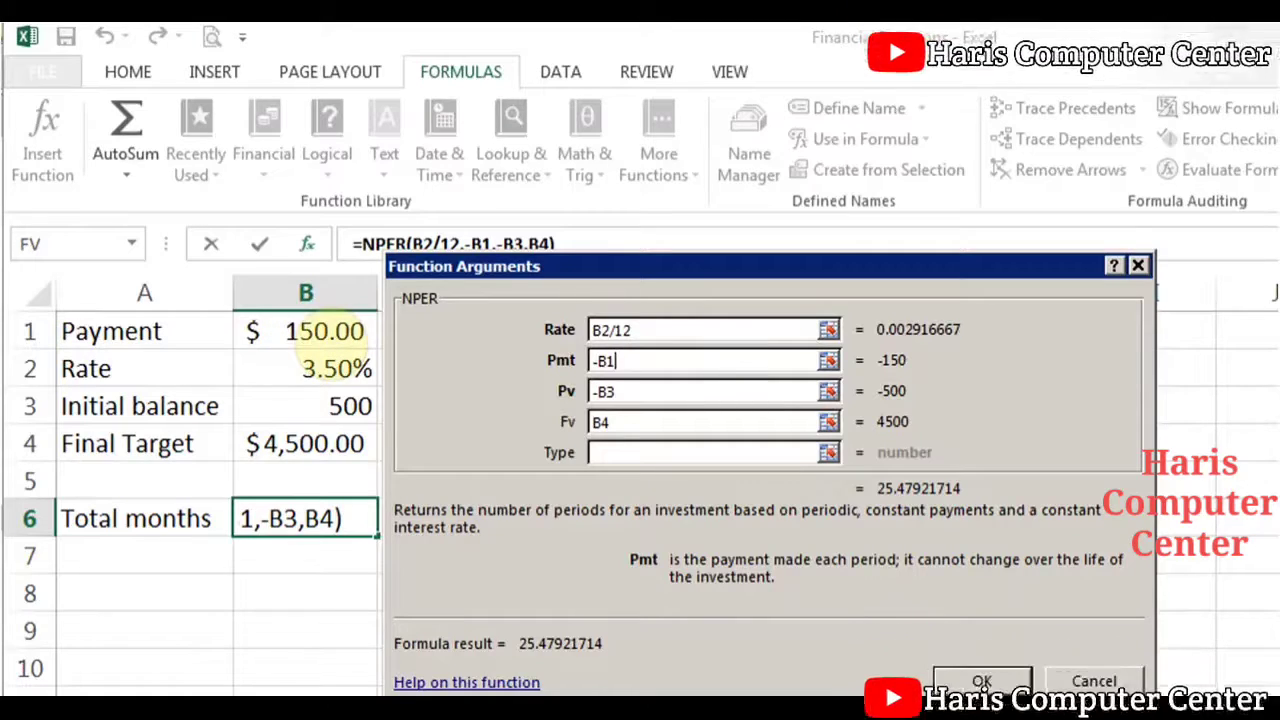
{"action": "left_click", "coordinate": [668, 392]}
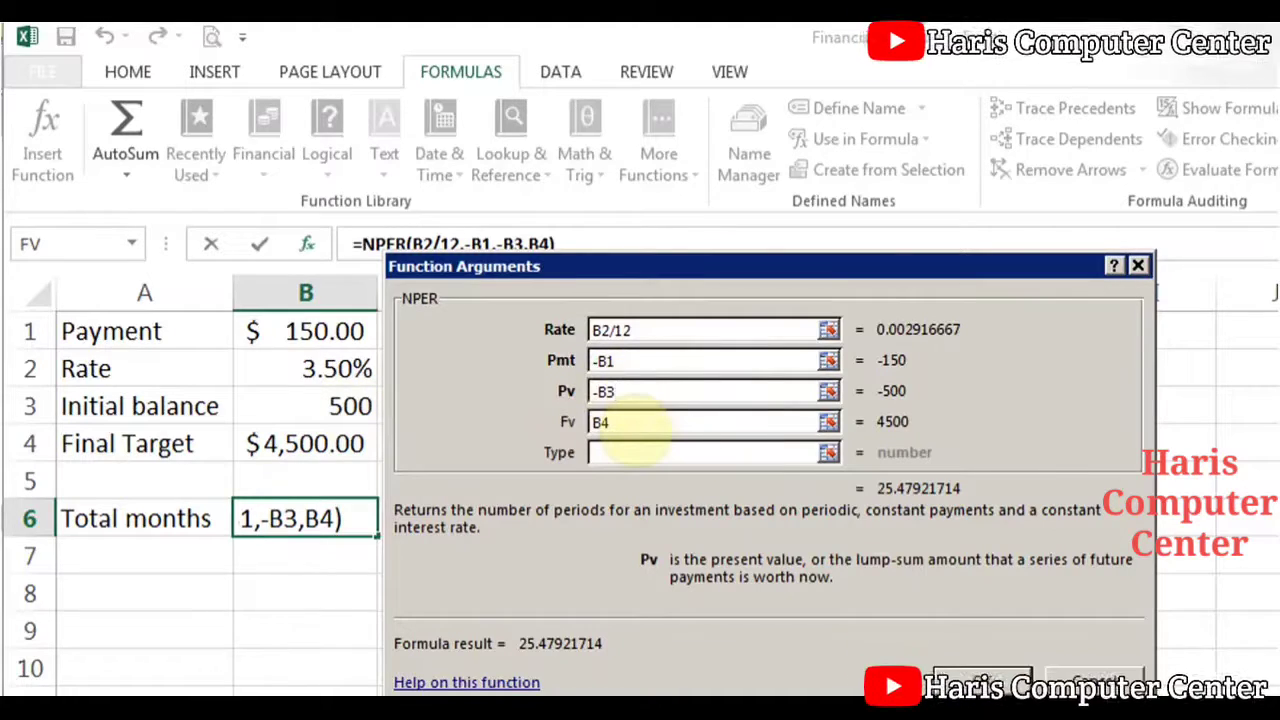
{"action": "left_click", "coordinate": [630, 423]}
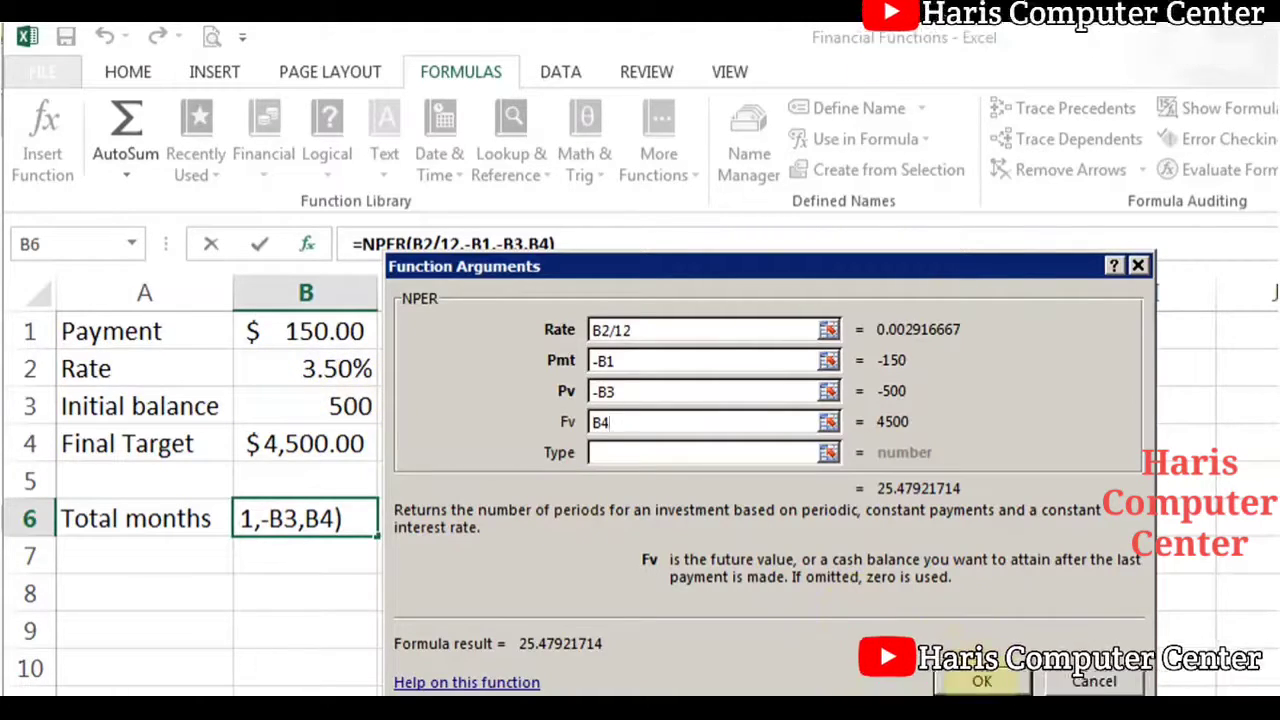
{"action": "left_click", "coordinate": [980, 680]}
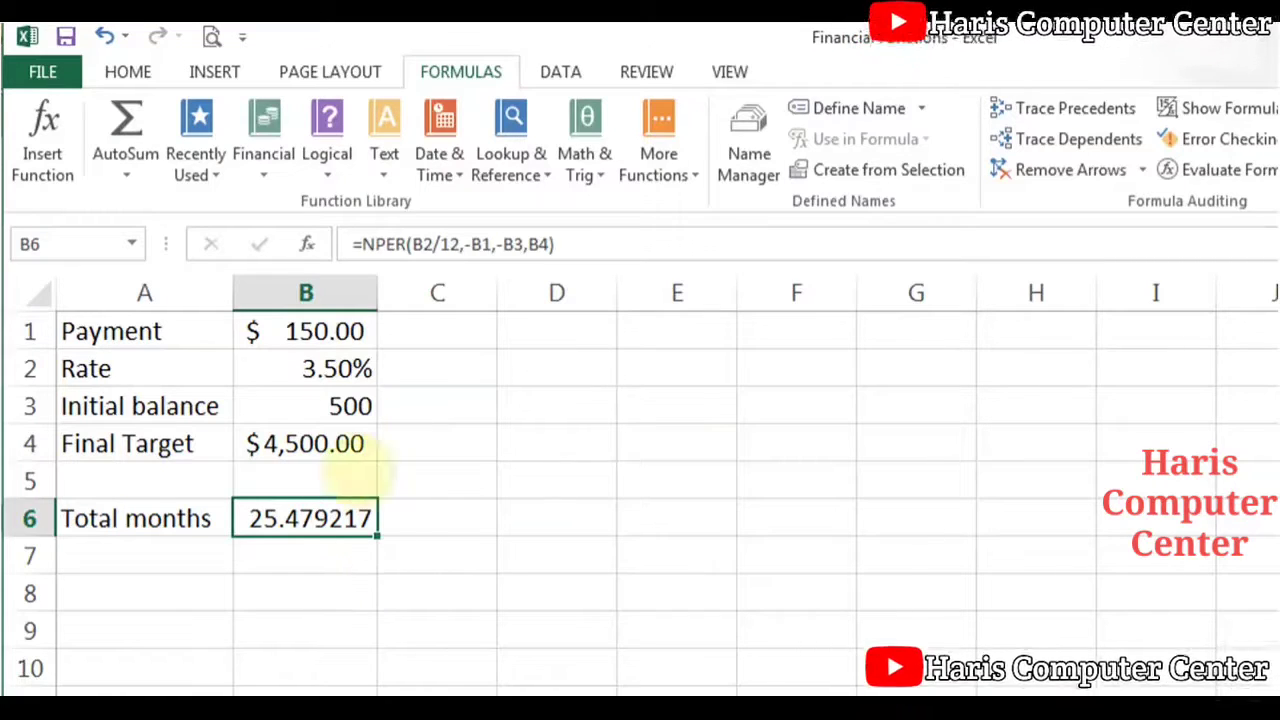
Step: Set the rate in B2 of the NPER sheet to 10%
{"action": "left_click", "coordinate": [337, 368]}
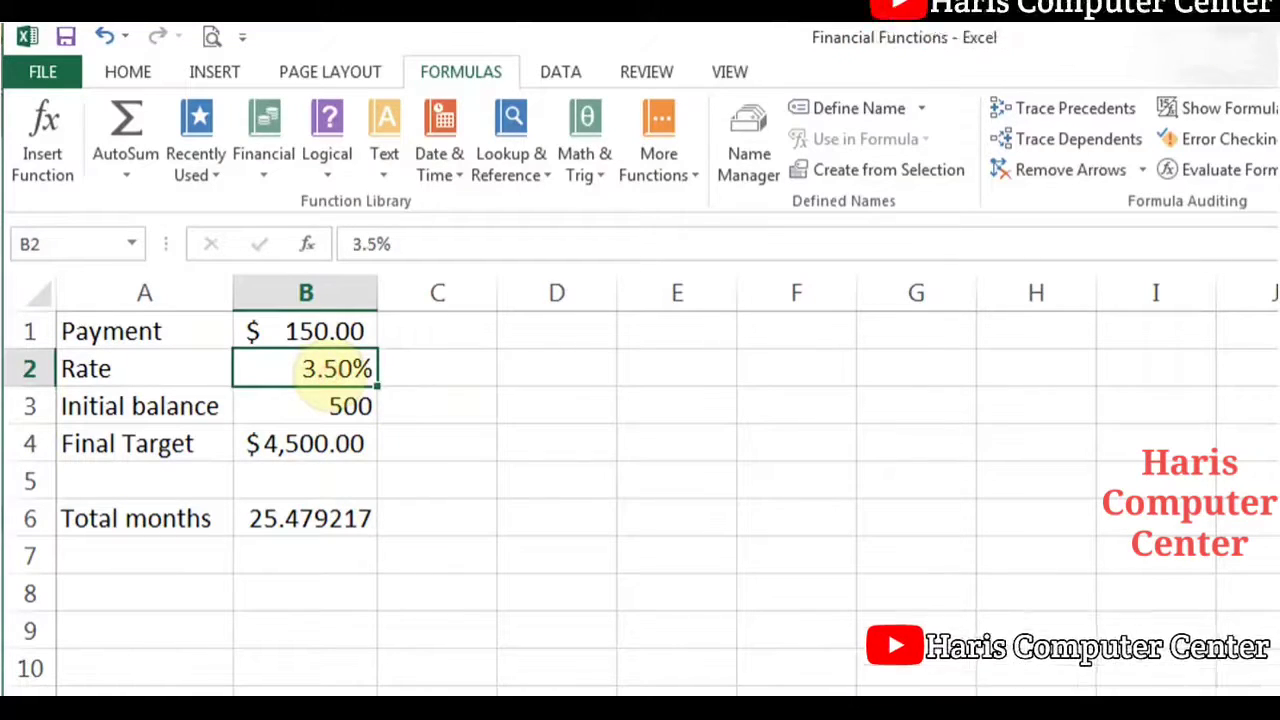
{"action": "type", "text": "10%"}
{"action": "key", "text": "Return"}
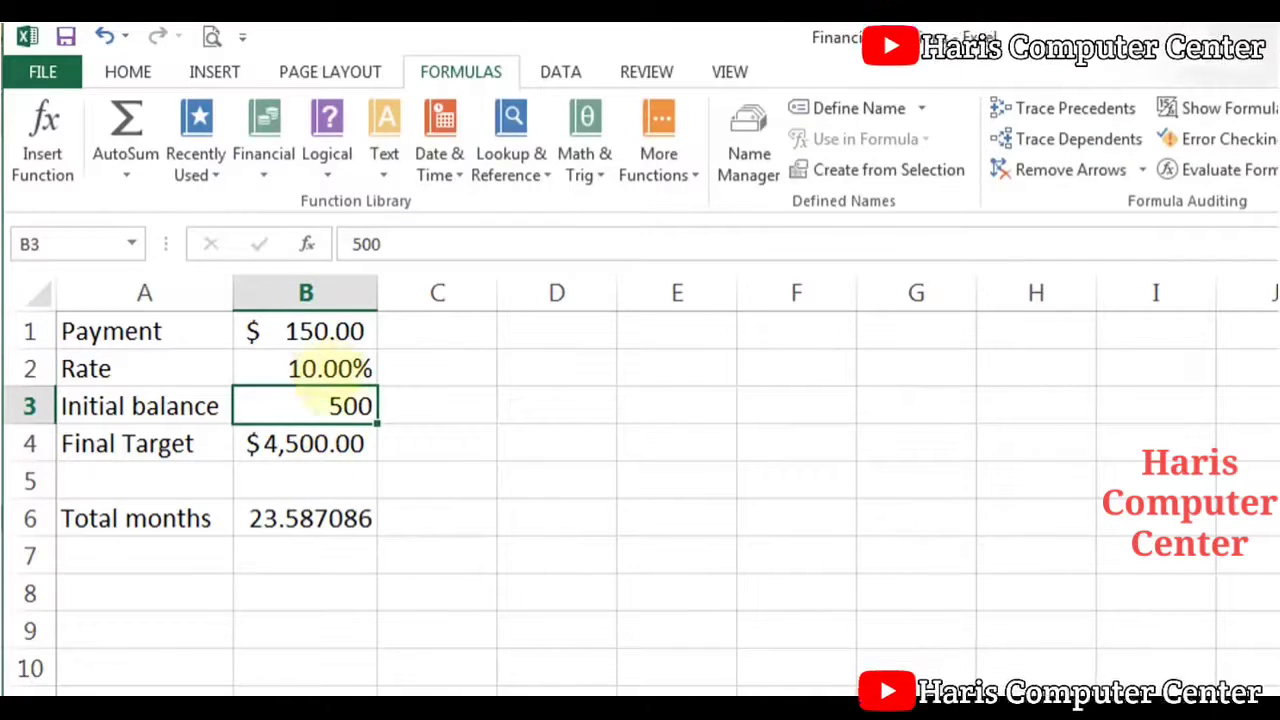
Step: Set the payment in B1 to 500 and check the total months formula in B6
{"action": "left_click", "coordinate": [322, 331]}
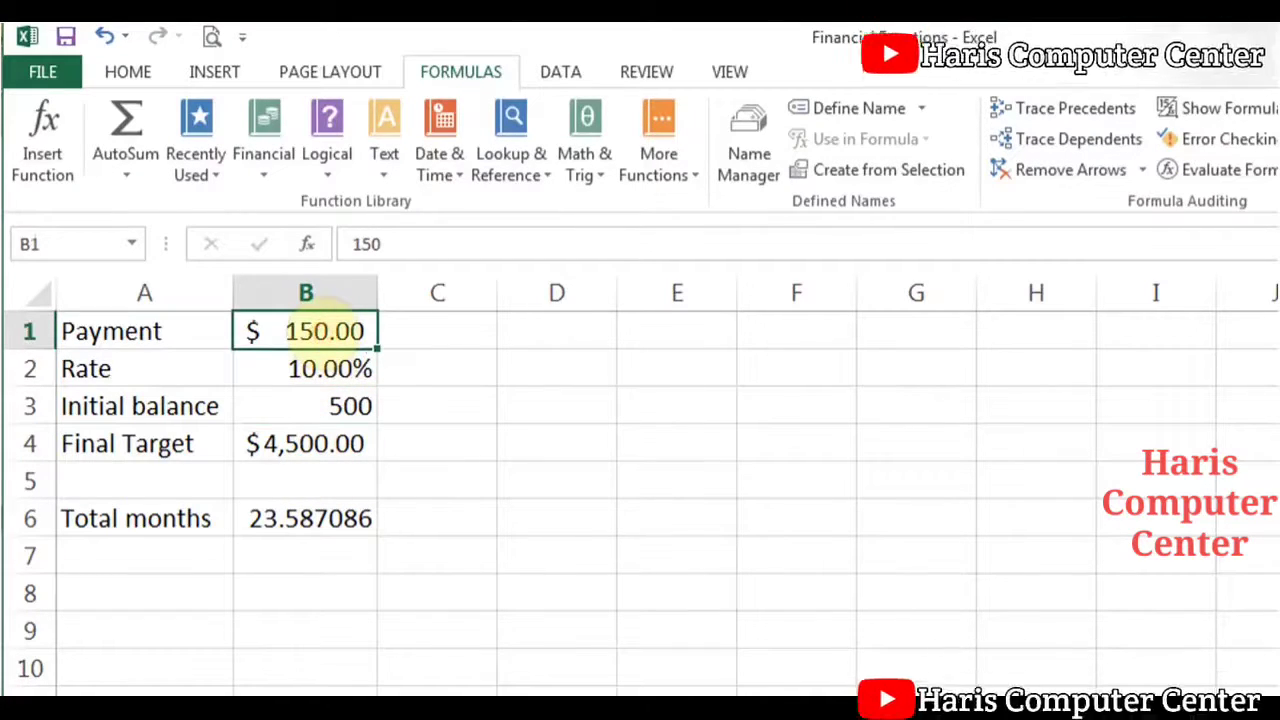
{"action": "type", "text": "500"}
{"action": "key", "text": "Return"}
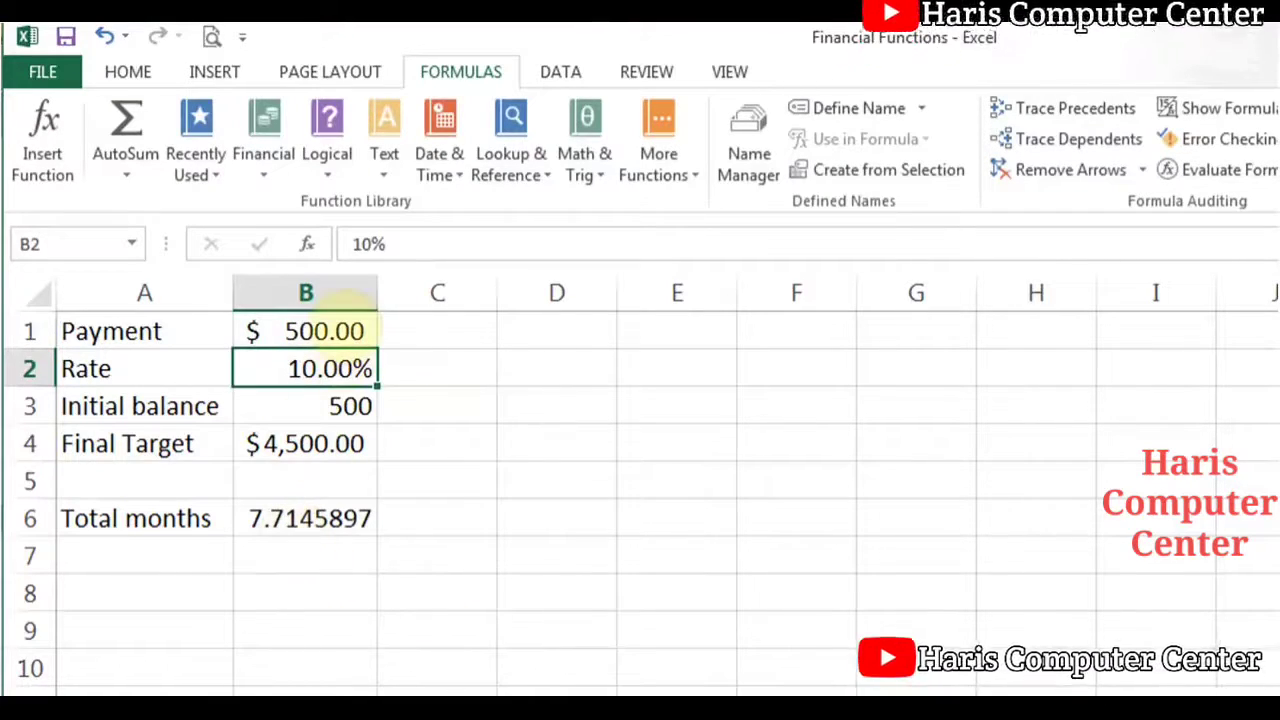
{"action": "left_click", "coordinate": [342, 314]}
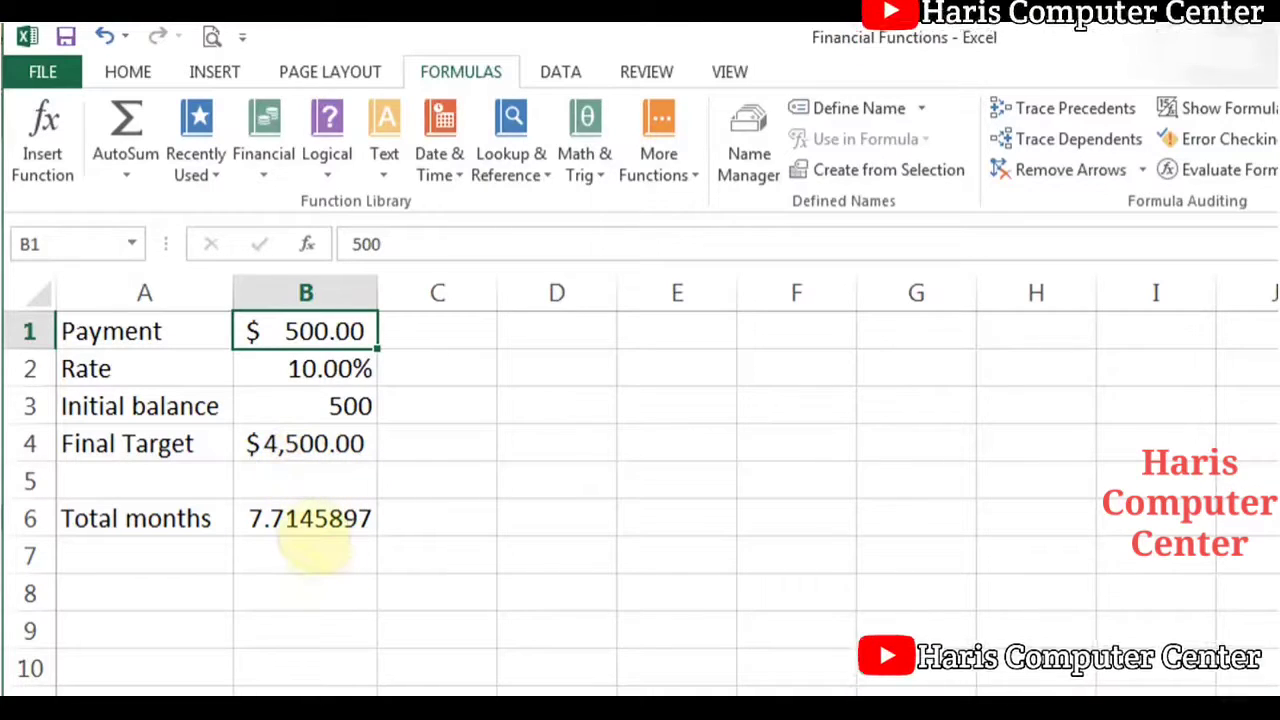
{"action": "left_click", "coordinate": [306, 520]}
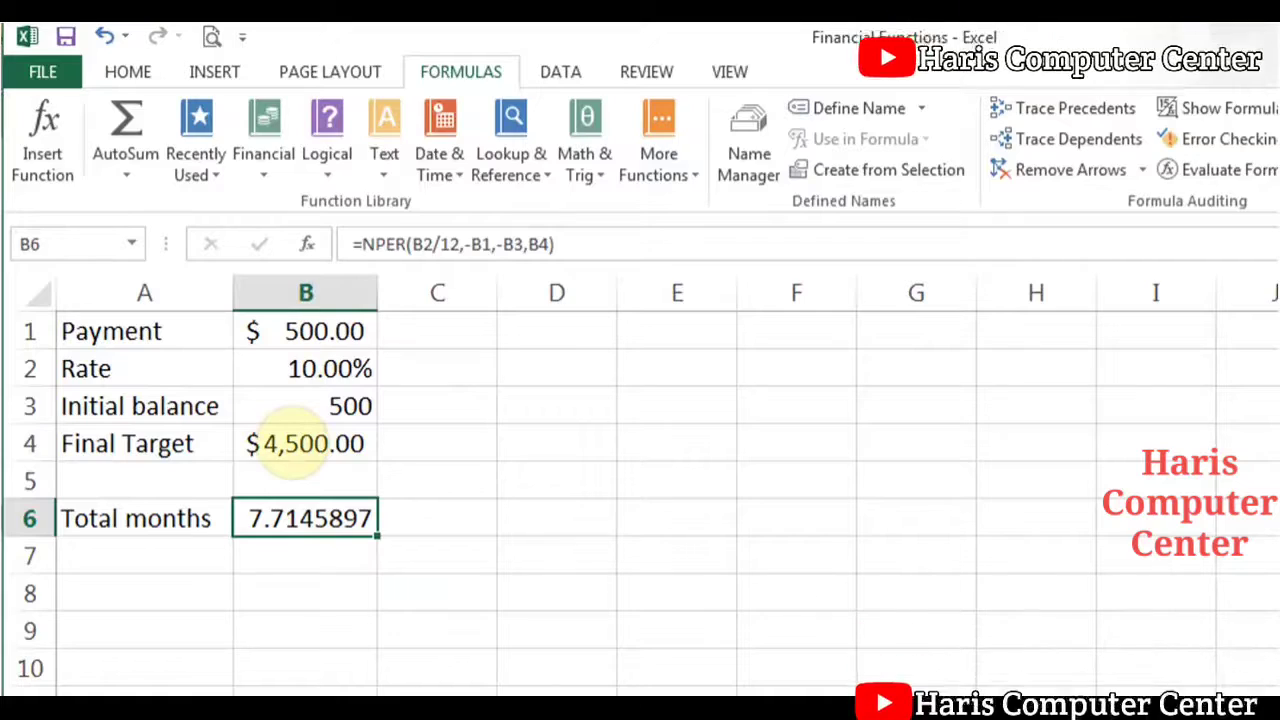
Step: Set the final target in B4 to 8000
{"action": "left_click", "coordinate": [292, 464]}
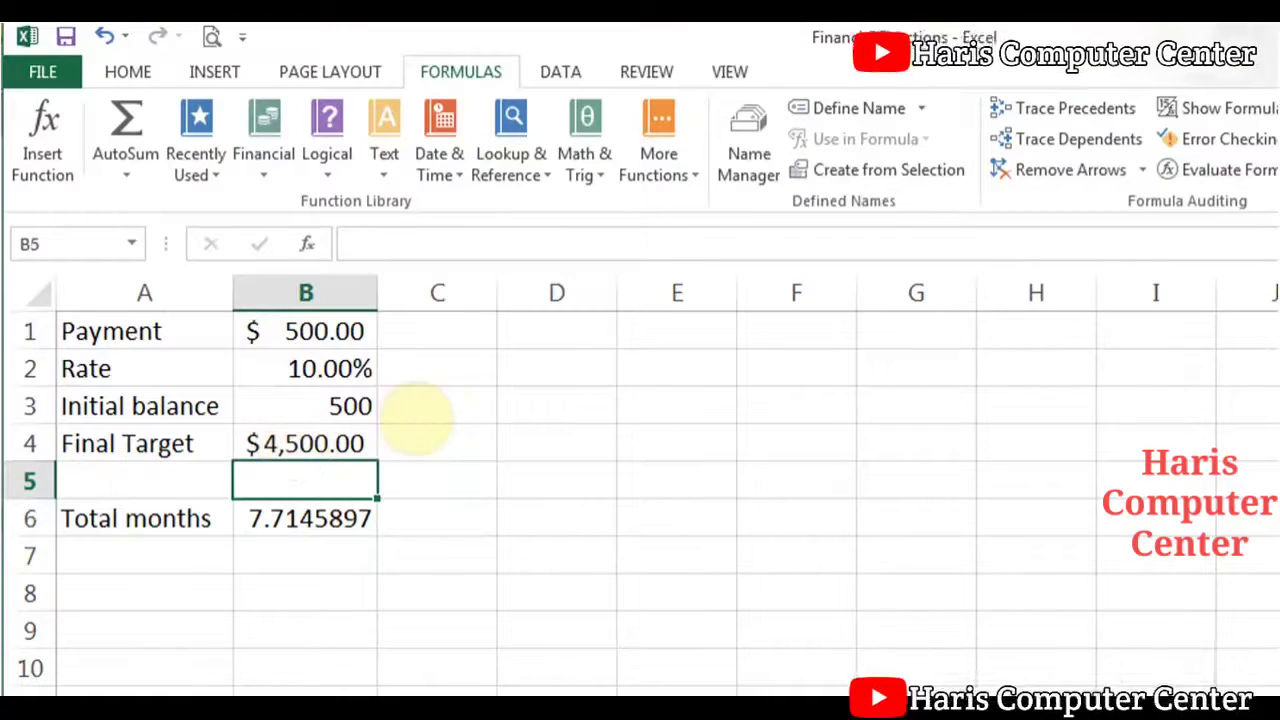
{"action": "left_click", "coordinate": [315, 445]}
{"action": "type", "text": "8000"}
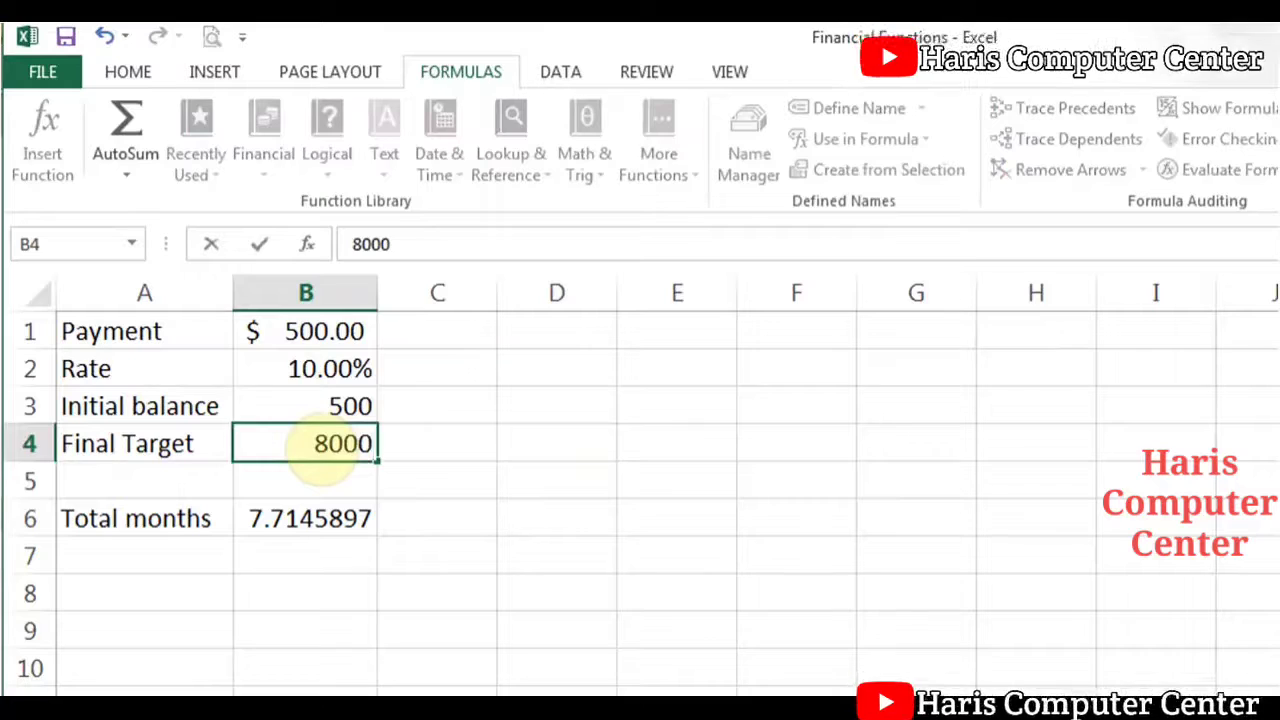
{"action": "key", "text": "Return"}
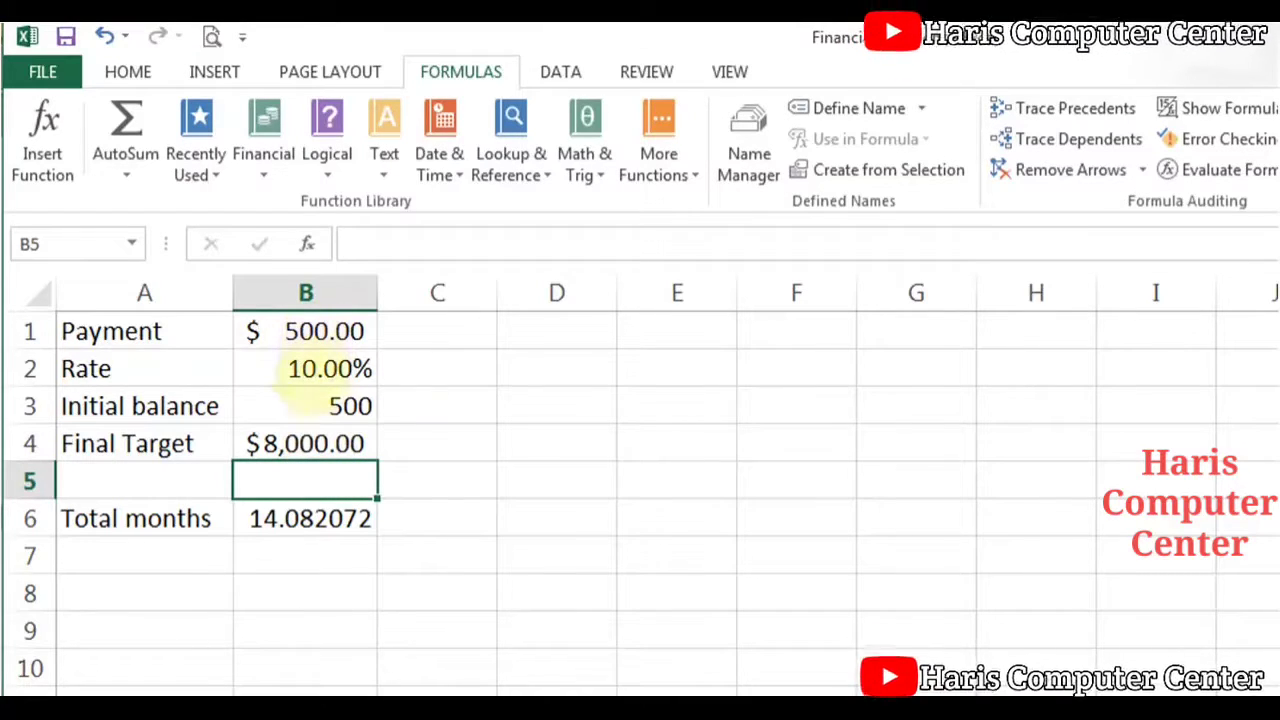
Step: Set the rate in B2 to 18% and the initial balance in B3 to 0, checking the total months in B6
{"action": "left_click", "coordinate": [318, 369]}
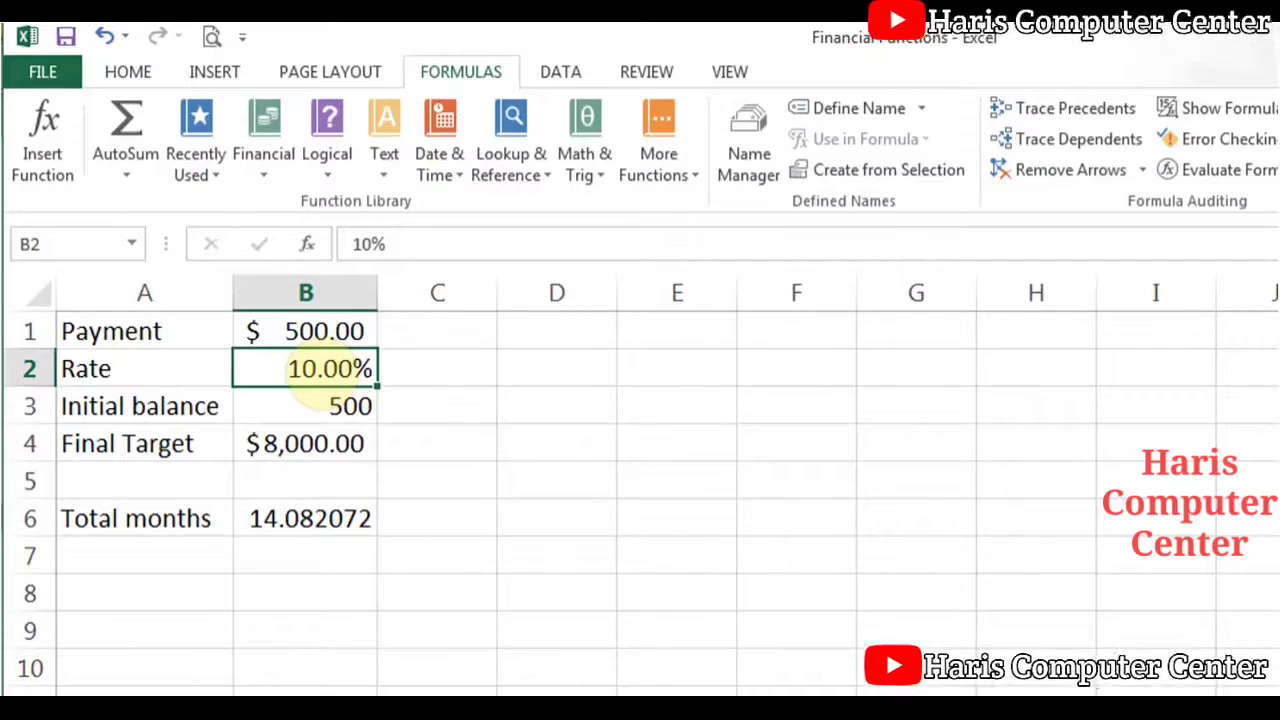
{"action": "type", "text": "18%"}
{"action": "key", "text": "Return"}
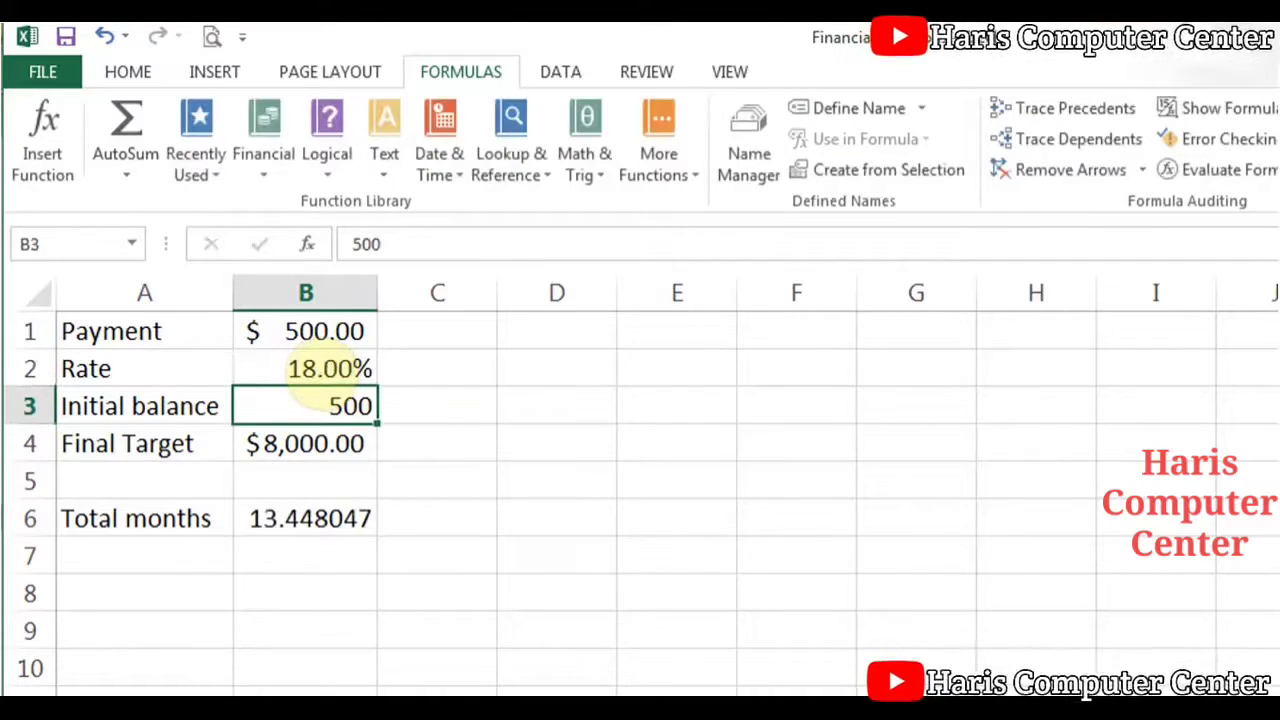
{"action": "type", "text": "0"}
{"action": "key", "text": "Up"}
{"action": "key", "text": "Up"}
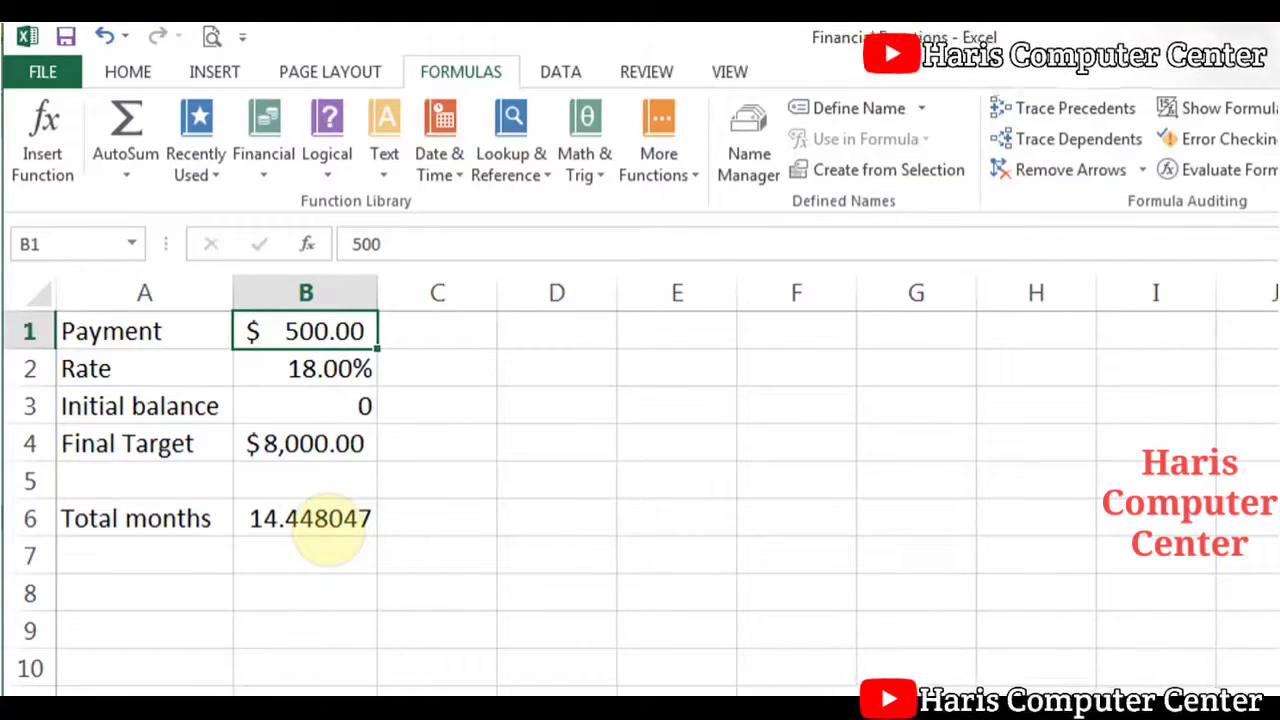
{"action": "left_click", "coordinate": [328, 528]}
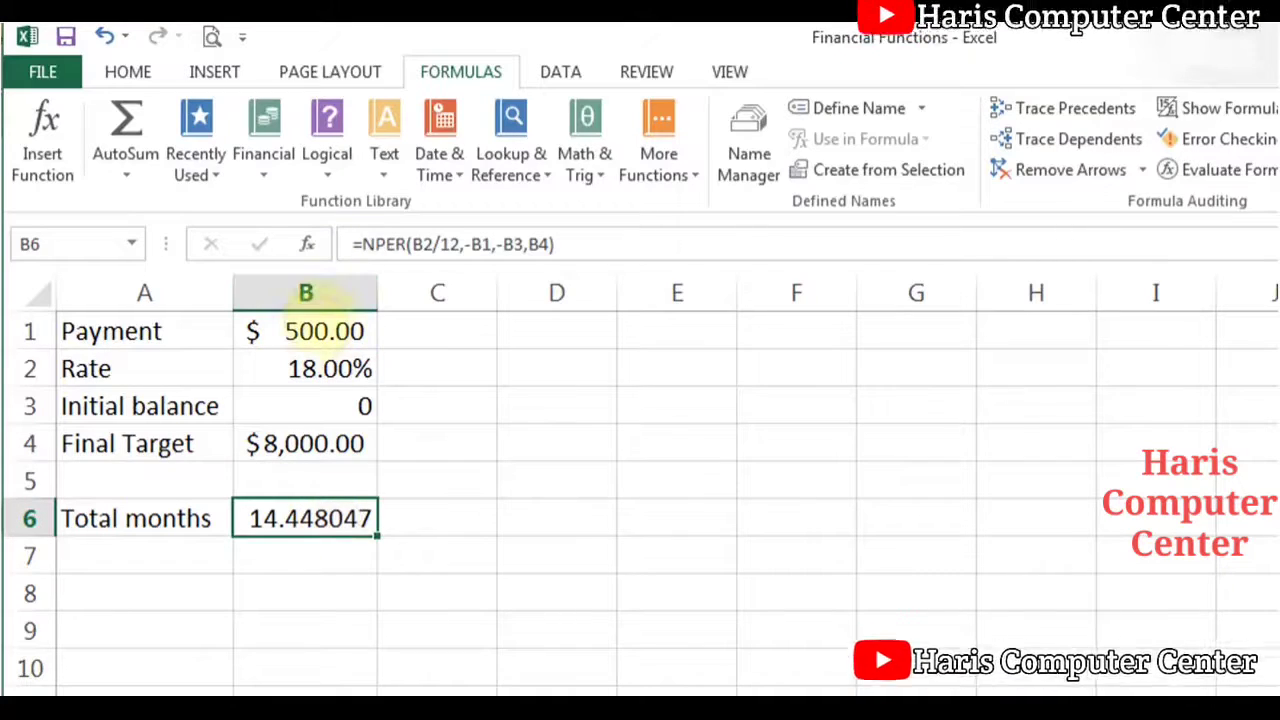
Step: Set the payment in B1 to 10
{"action": "left_click", "coordinate": [320, 329]}
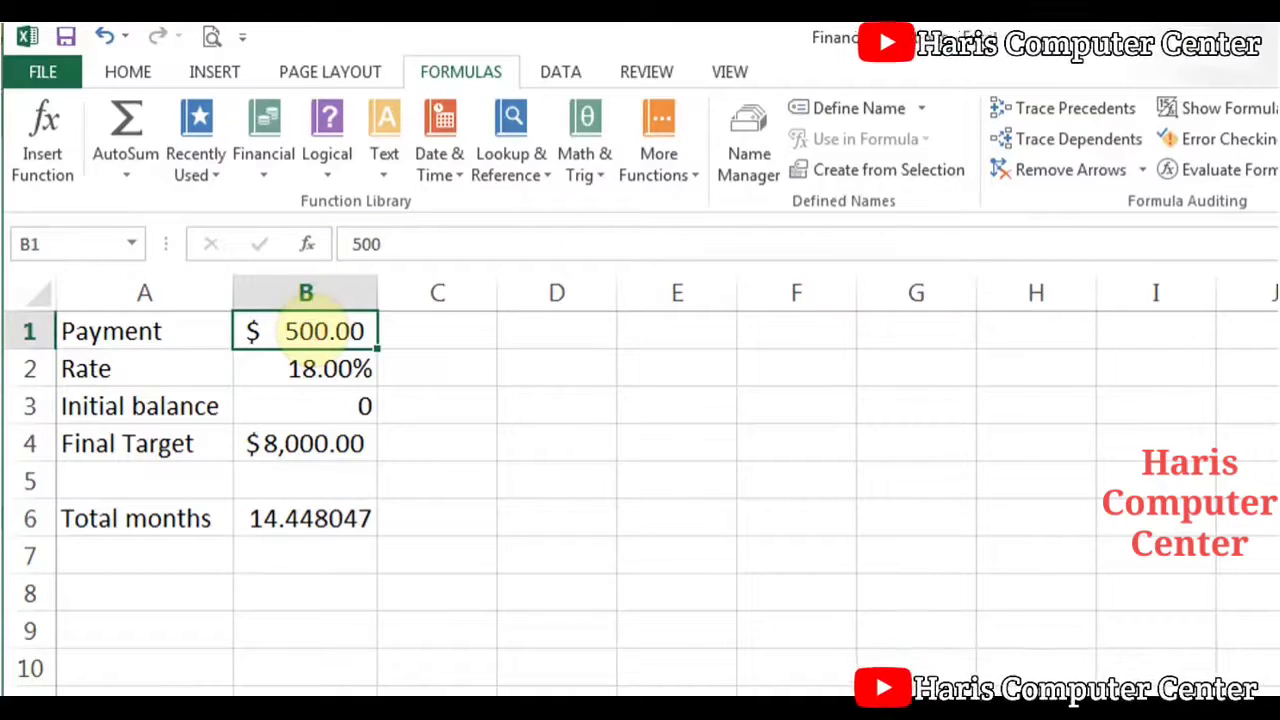
{"action": "type", "text": "10"}
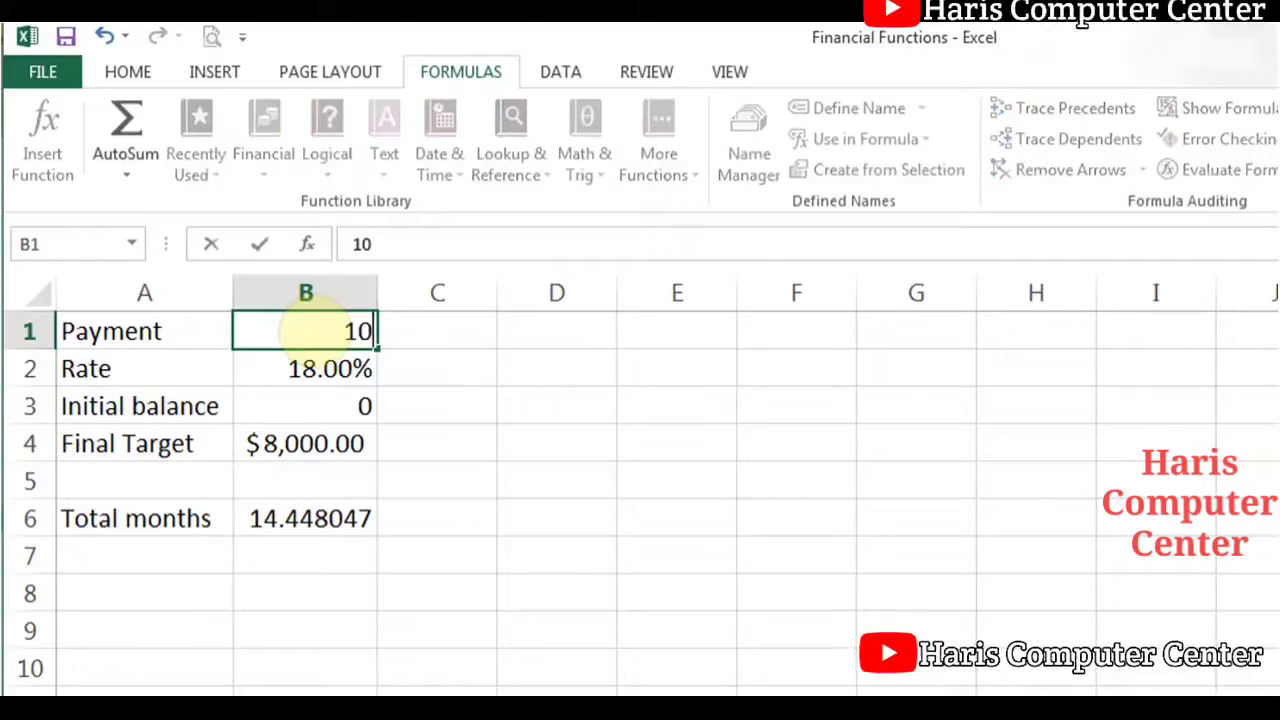
{"action": "key", "text": "Return"}
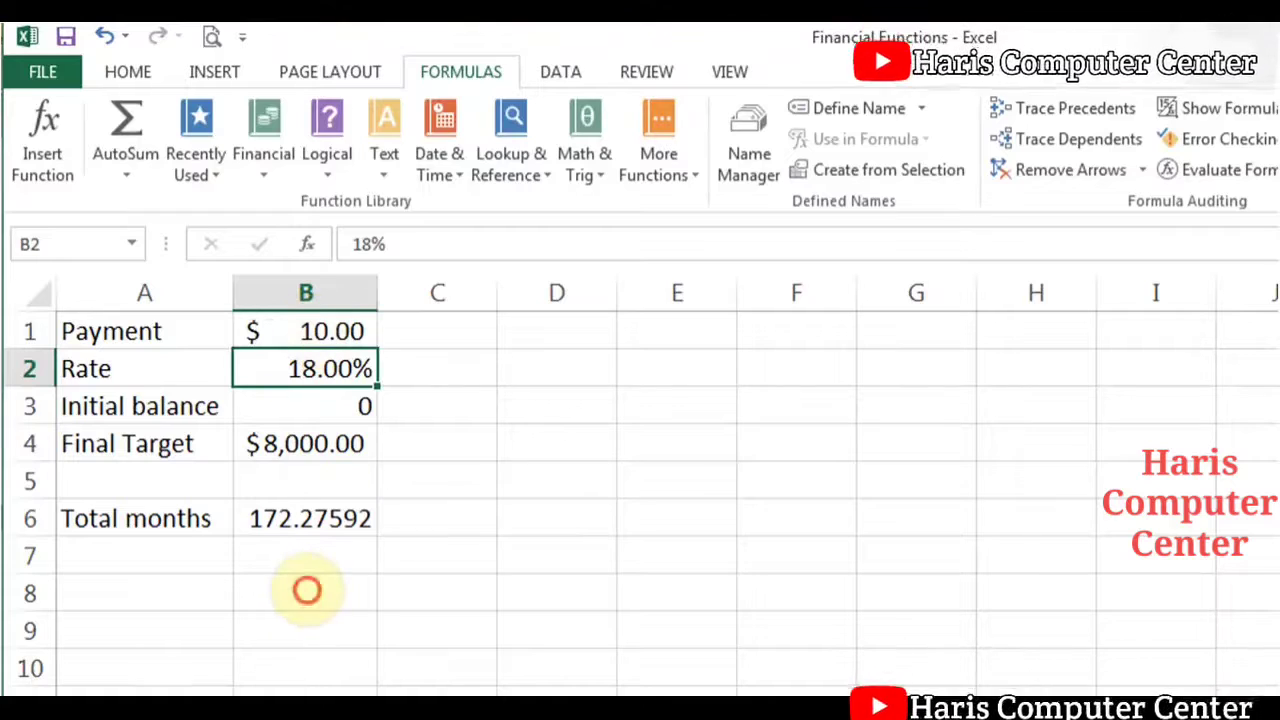
Step: Convert the total months to years in B8 with the formula =172/12
{"action": "double_click", "coordinate": [305, 592]}
{"action": "type", "text": "=17"}
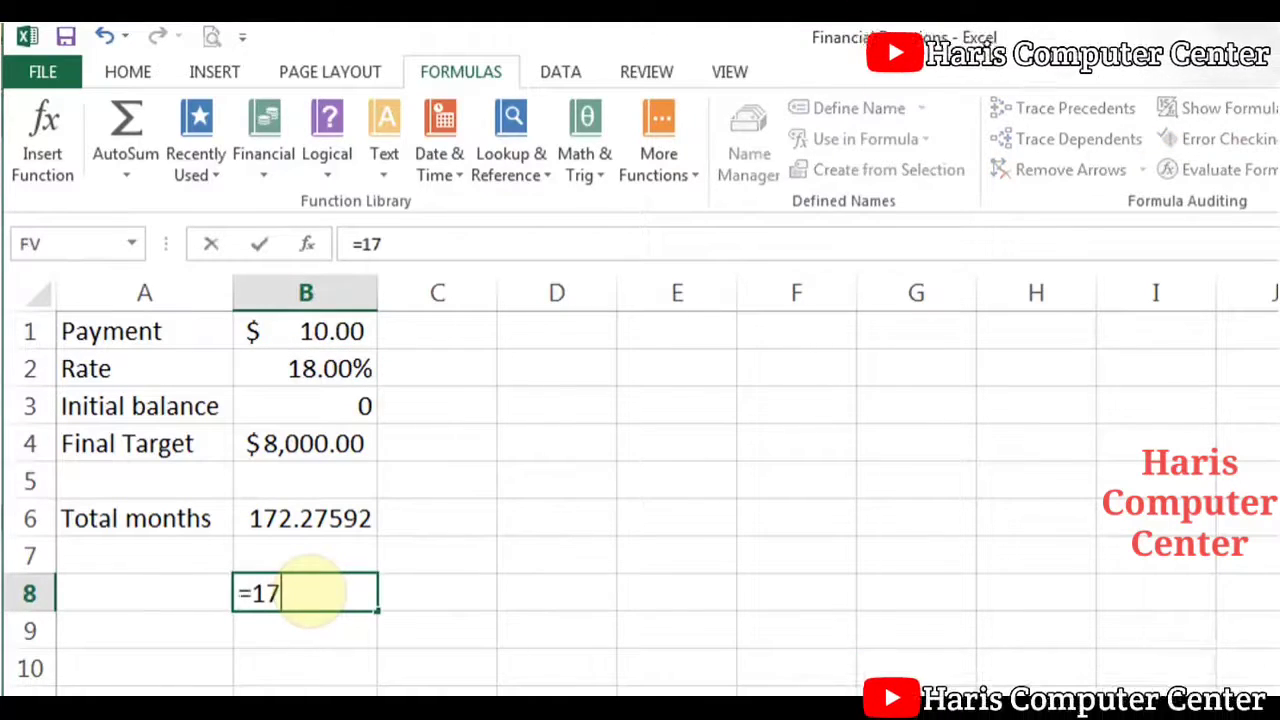
{"action": "type", "text": "2/12"}
{"action": "key", "text": "Return"}
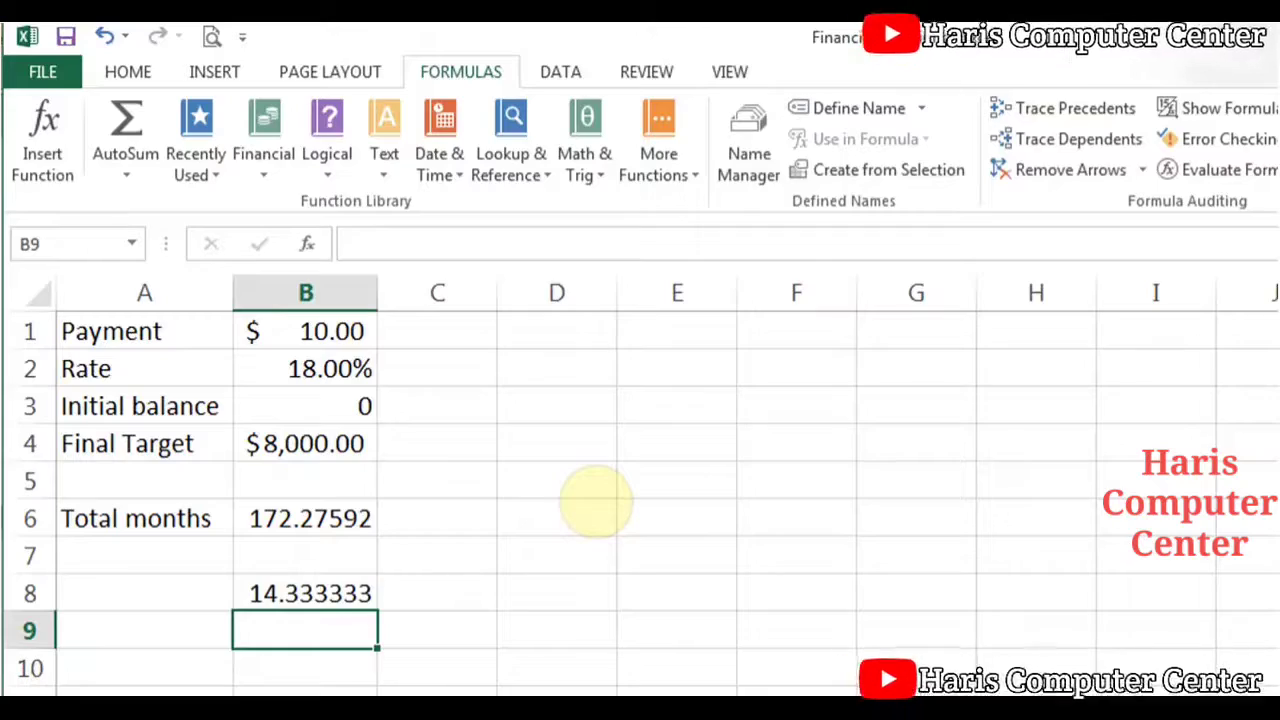
{"action": "left_click", "coordinate": [327, 369]}
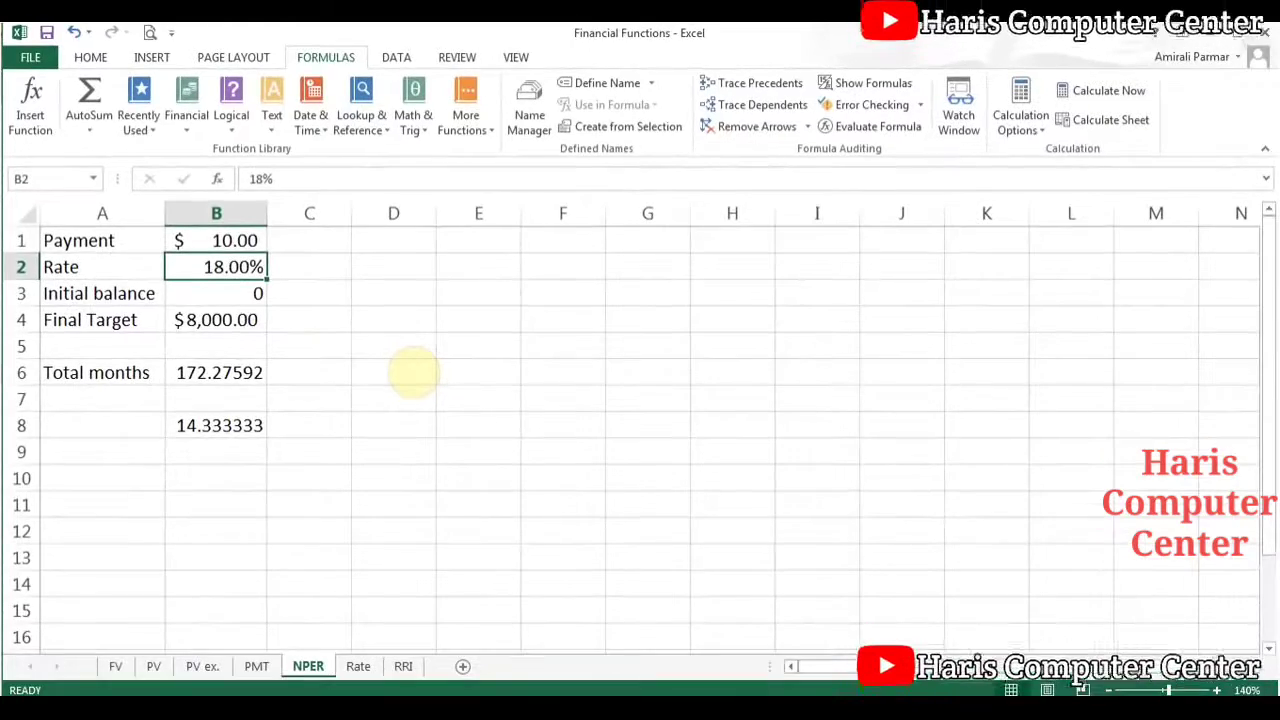
{"action": "key", "text": "Down"}
{"action": "key", "text": "Down"}
{"action": "key", "text": "Down"}
{"action": "key", "text": "Down"}
{"action": "key", "text": "Down"}
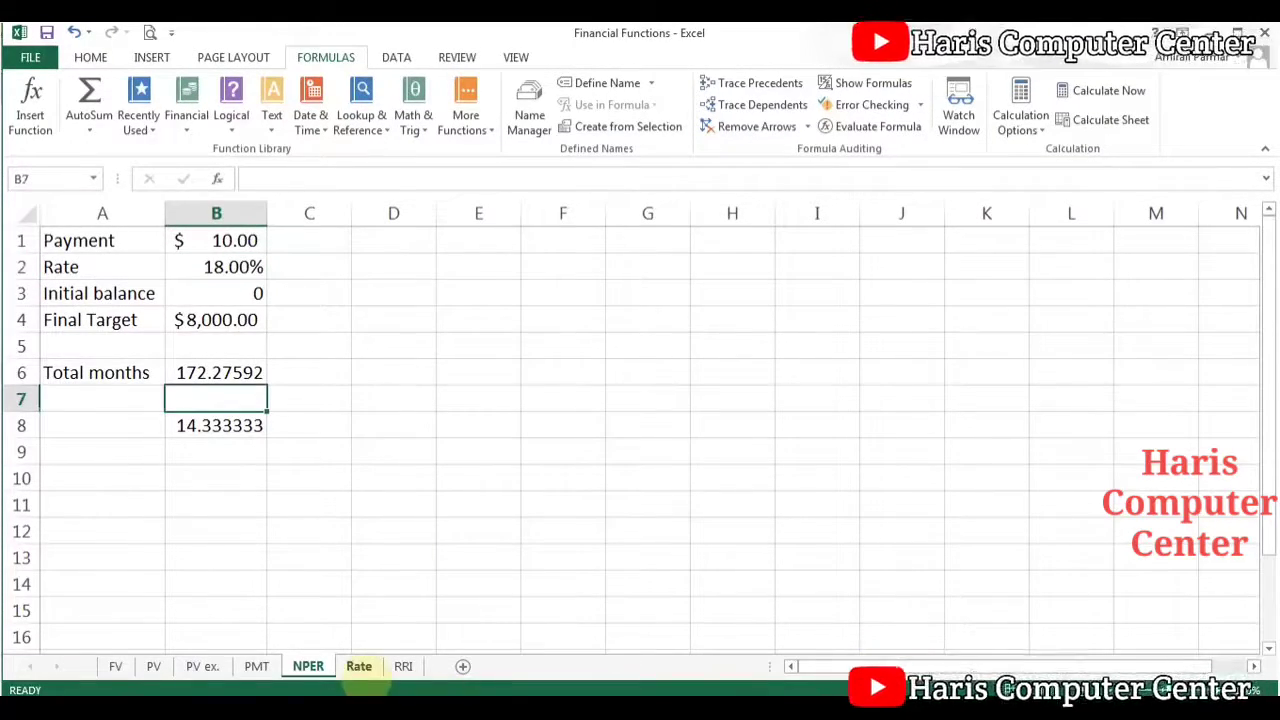
Step: Open the Rate sheet and look up the RATE function's description among the financial functions
{"action": "left_click", "coordinate": [358, 666]}
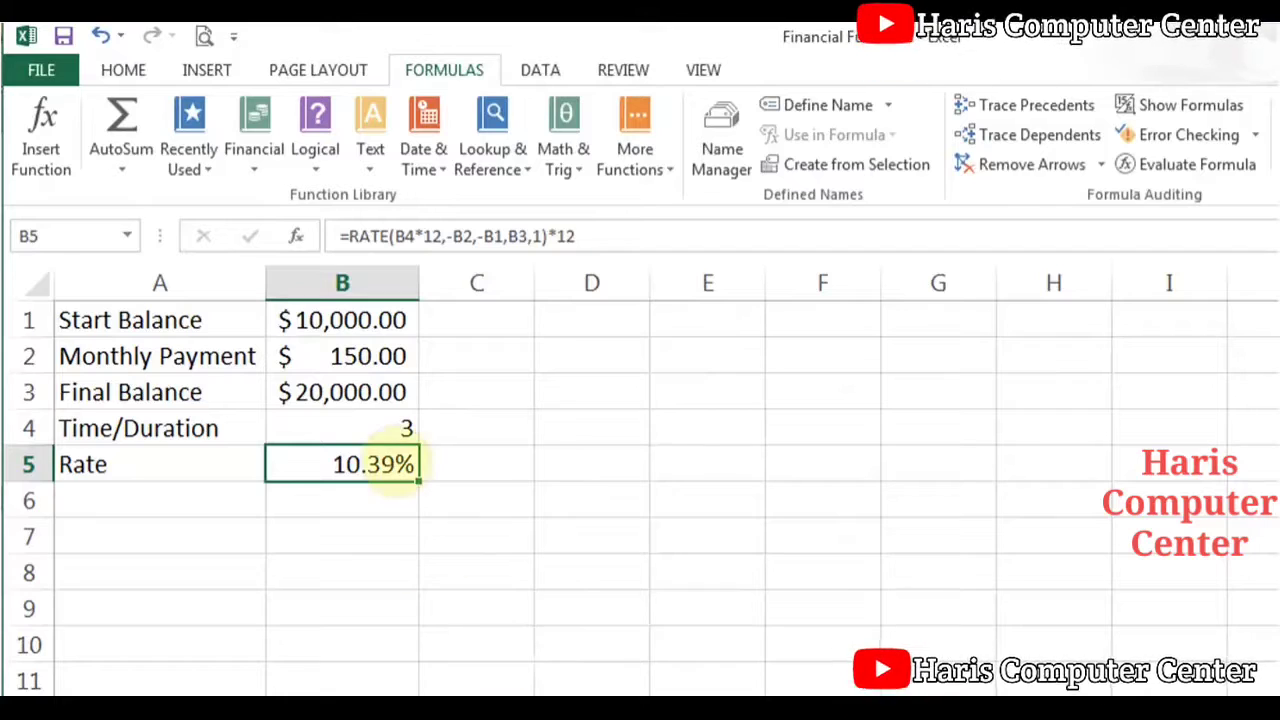
{"action": "left_click", "coordinate": [256, 150]}
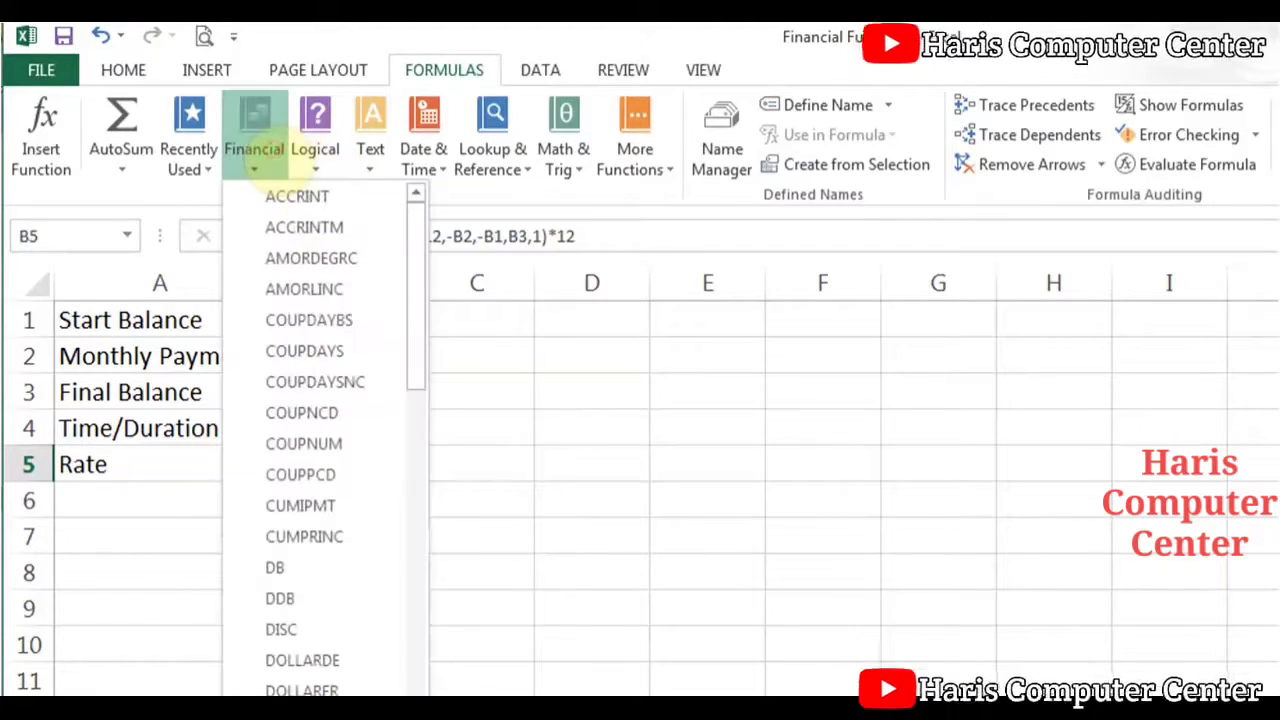
{"action": "left_click_drag", "start_coordinate": [424, 284], "coordinate": [425, 578]}
{"action": "scroll", "coordinate": [424, 578], "scroll_direction": "down", "scroll_amount": 3}
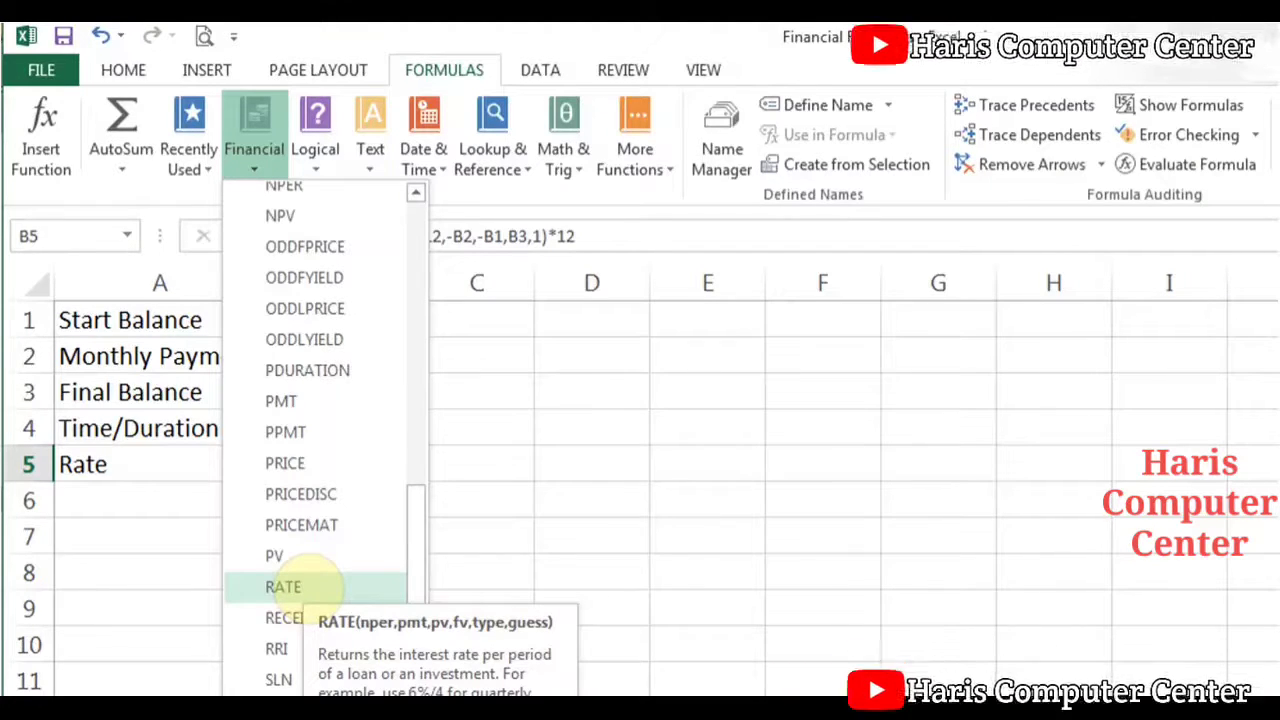
{"action": "left_click", "coordinate": [182, 475]}
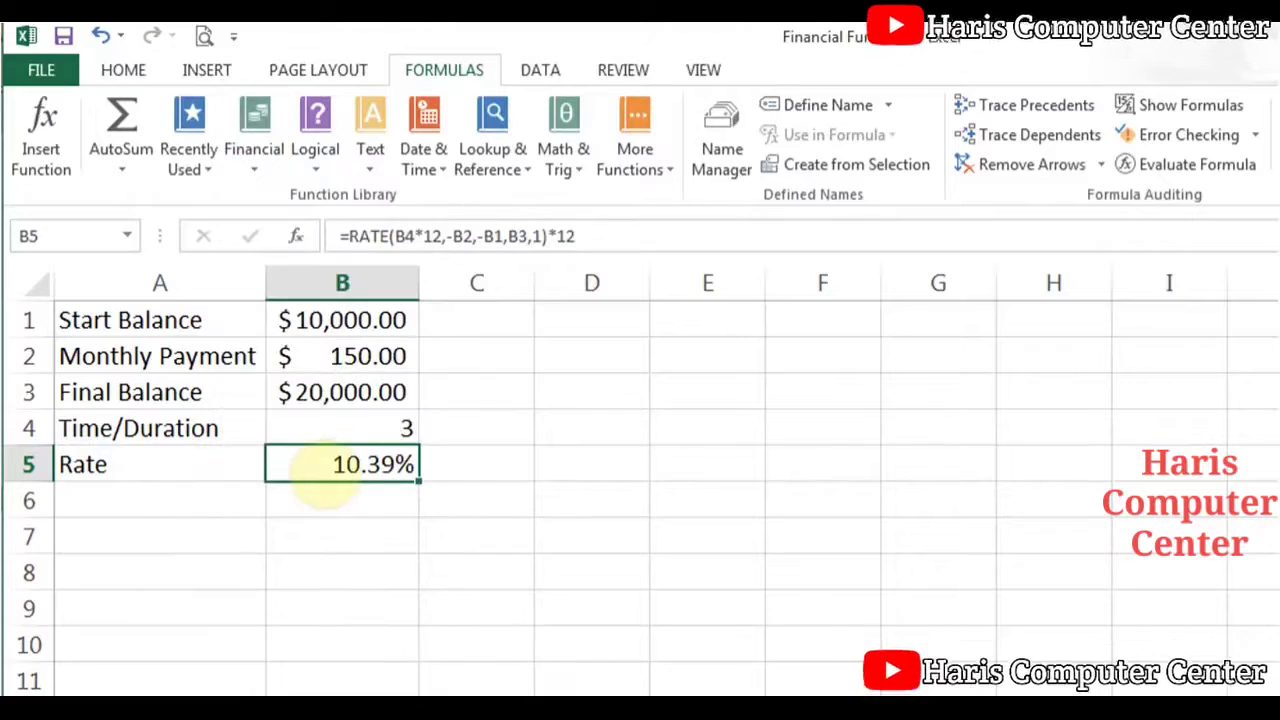
{"action": "left_click", "coordinate": [296, 236]}
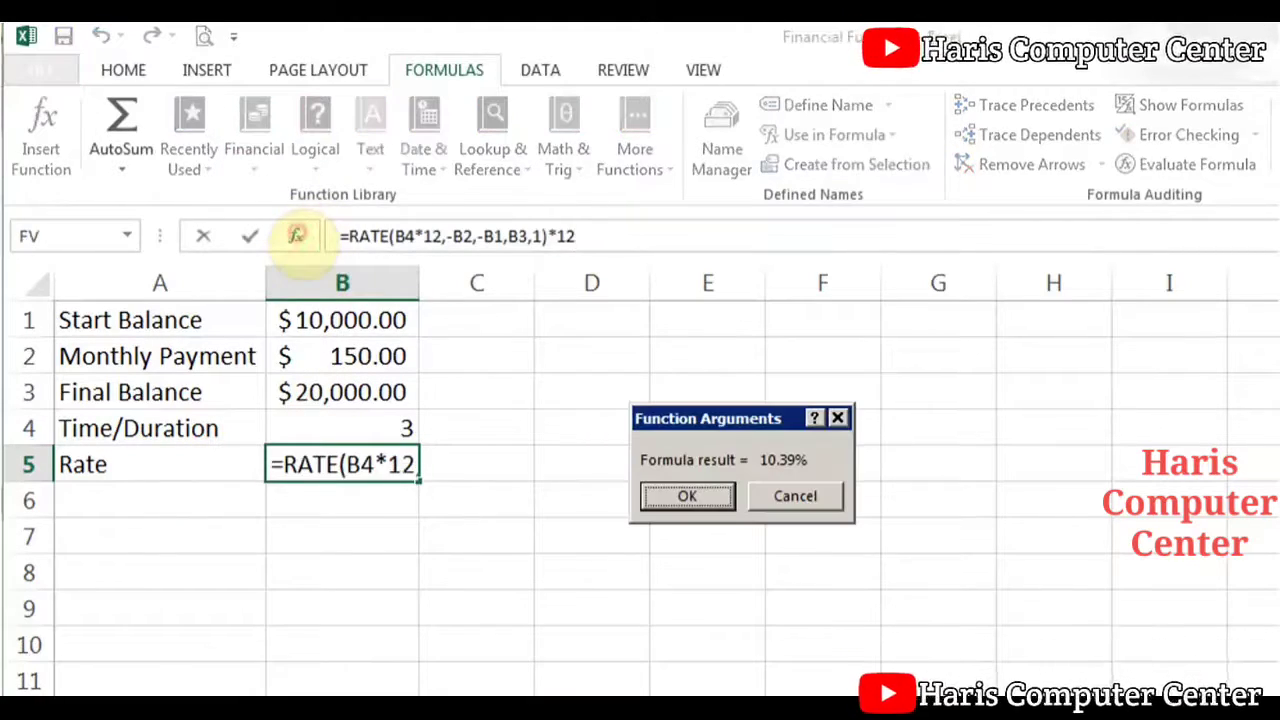
{"action": "left_click", "coordinate": [795, 496]}
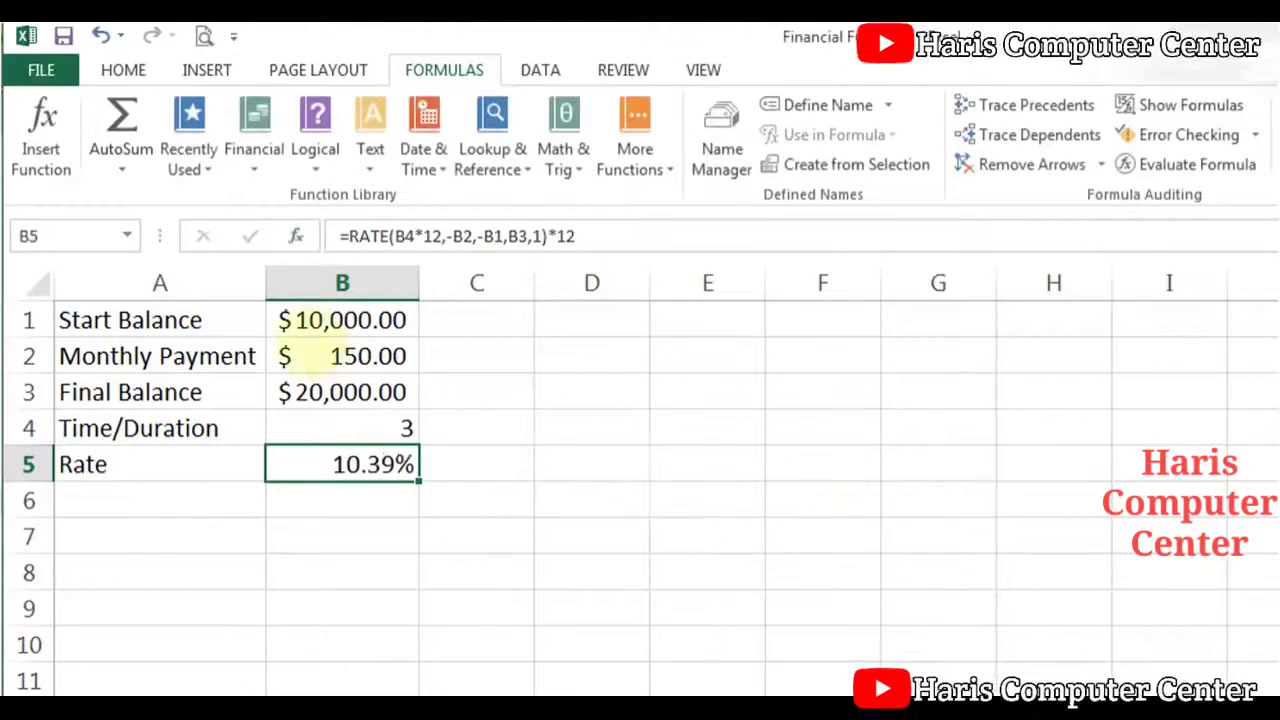
{"action": "left_click", "coordinate": [296, 237]}
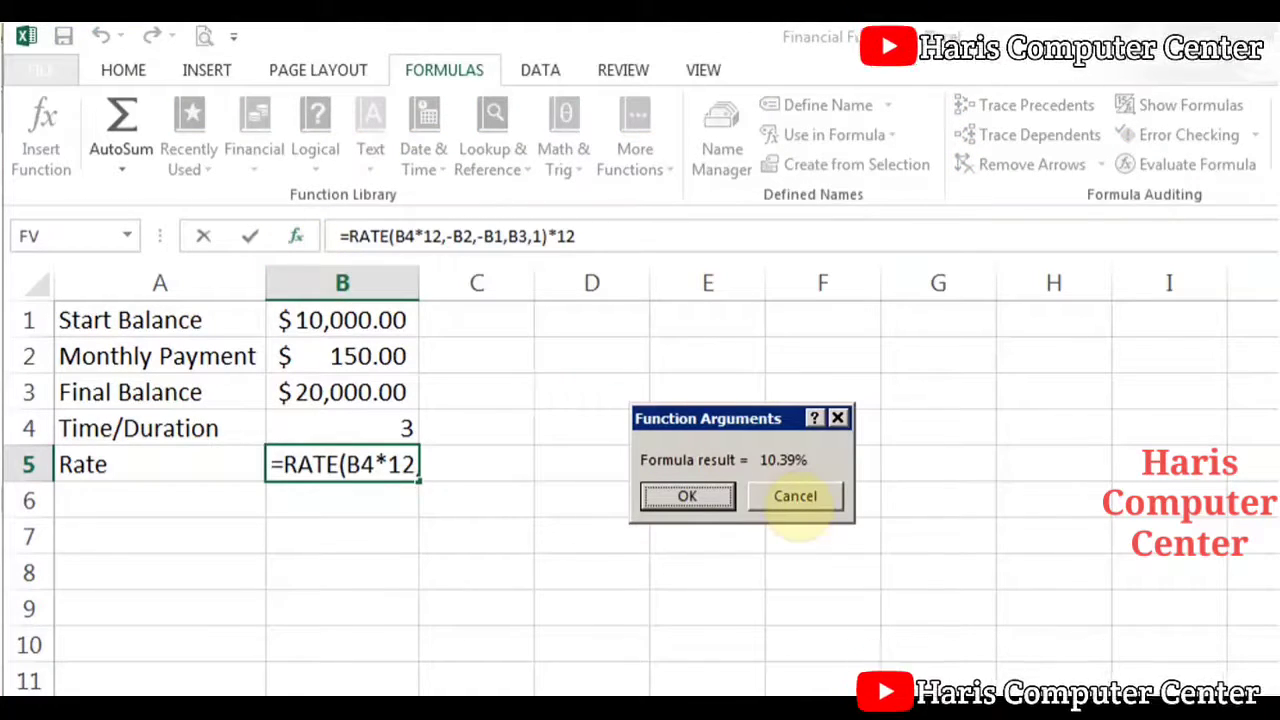
{"action": "left_click", "coordinate": [795, 496]}
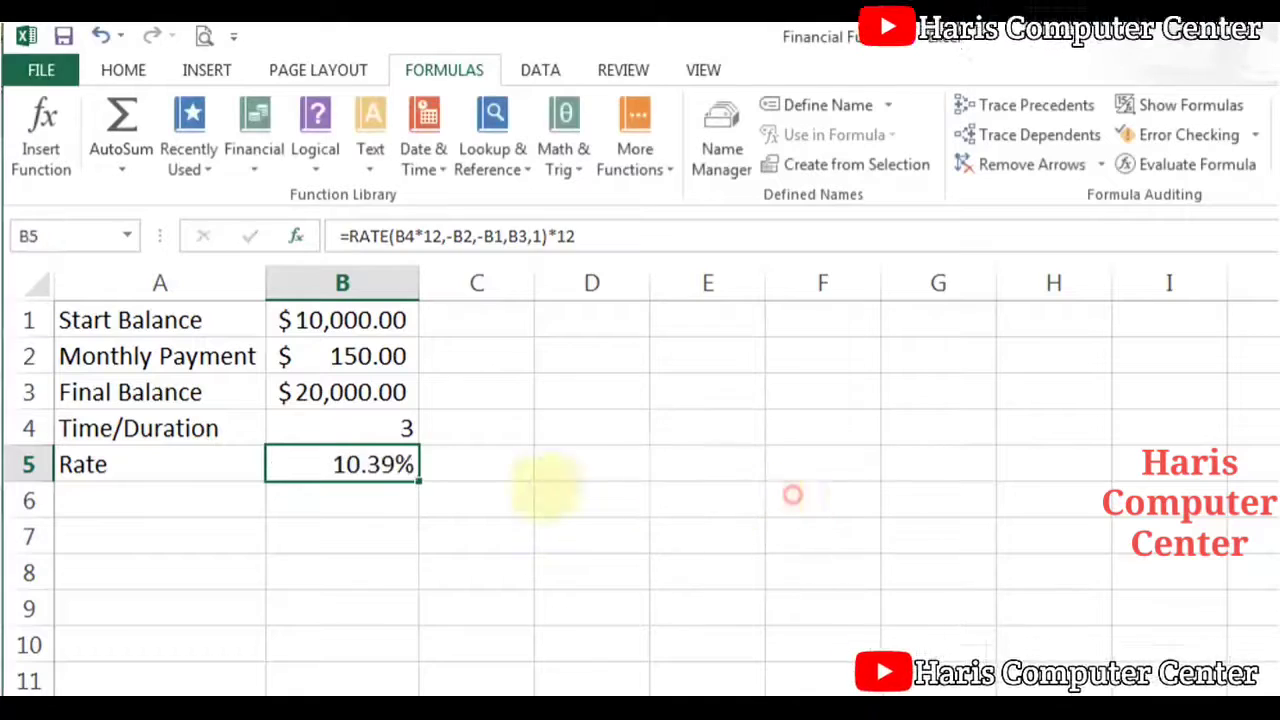
Step: Clear the rate formula in B5 and start a new RATE function there, keeping the input cells in view
{"action": "key", "text": "Delete"}
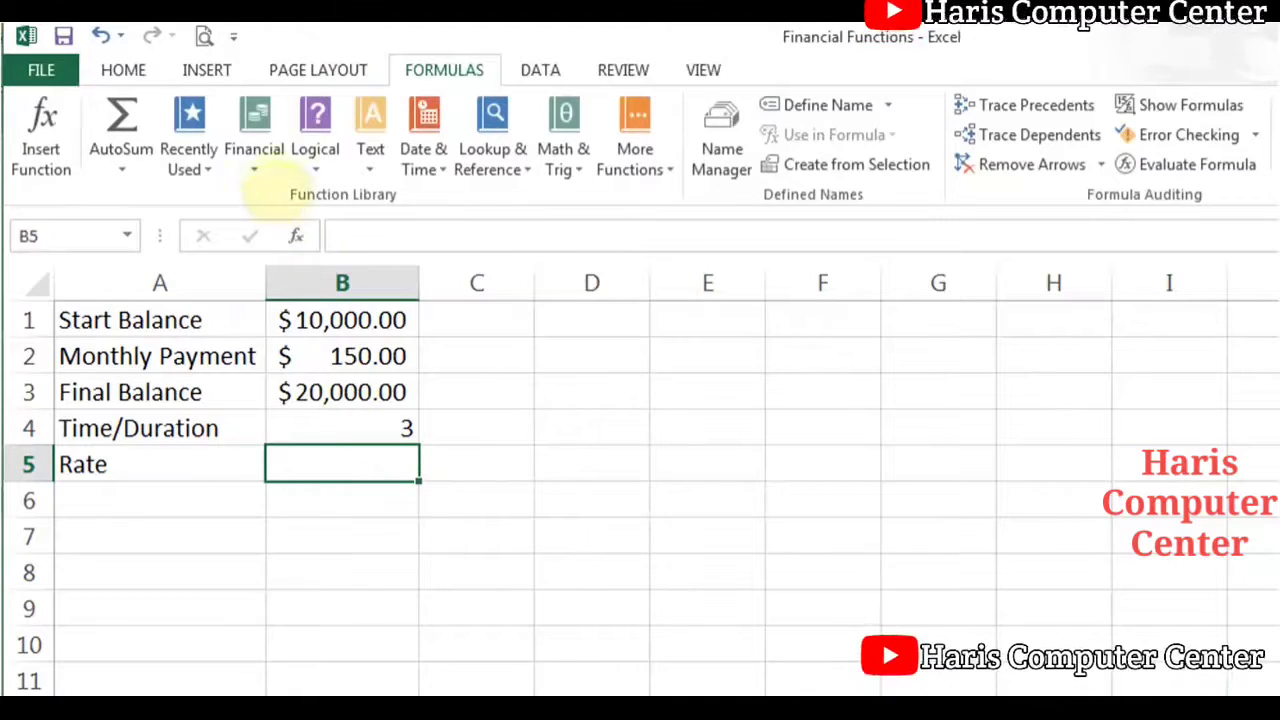
{"action": "left_click", "coordinate": [254, 165]}
{"action": "left_click_drag", "start_coordinate": [413, 278], "coordinate": [425, 556]}
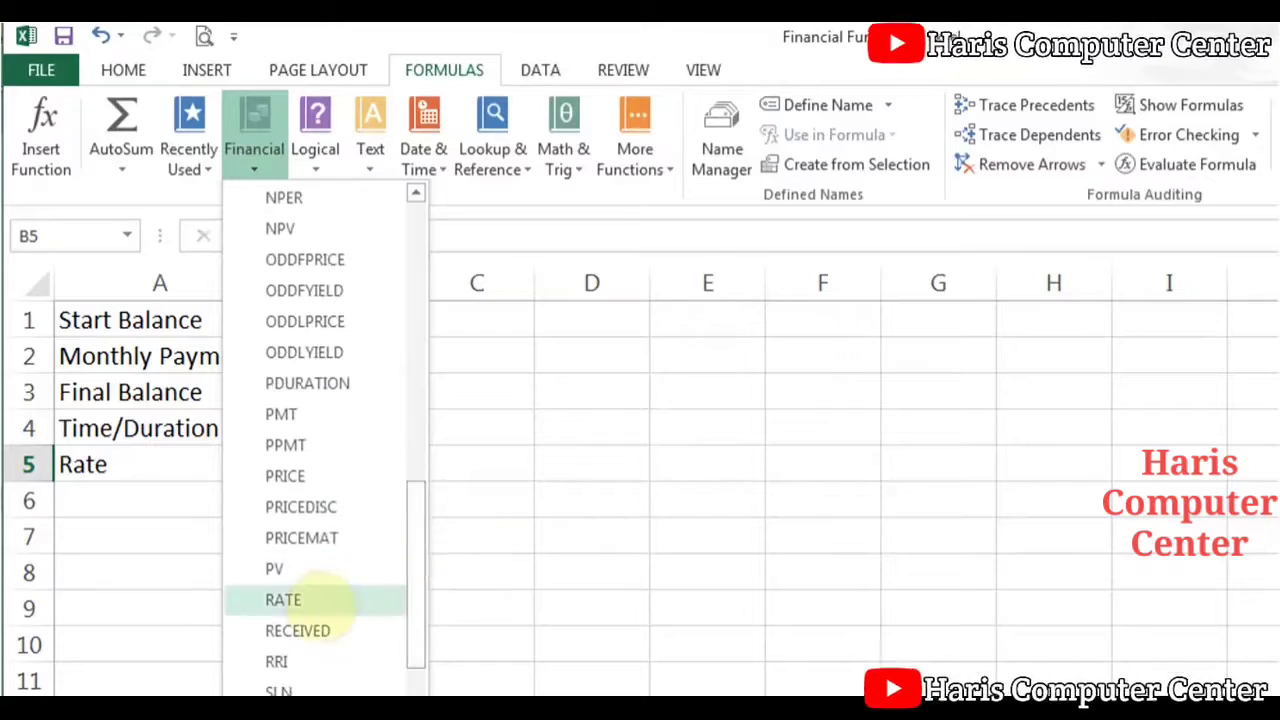
{"action": "left_click", "coordinate": [305, 599]}
{"action": "left_click_drag", "start_coordinate": [650, 272], "coordinate": [714, 269]}
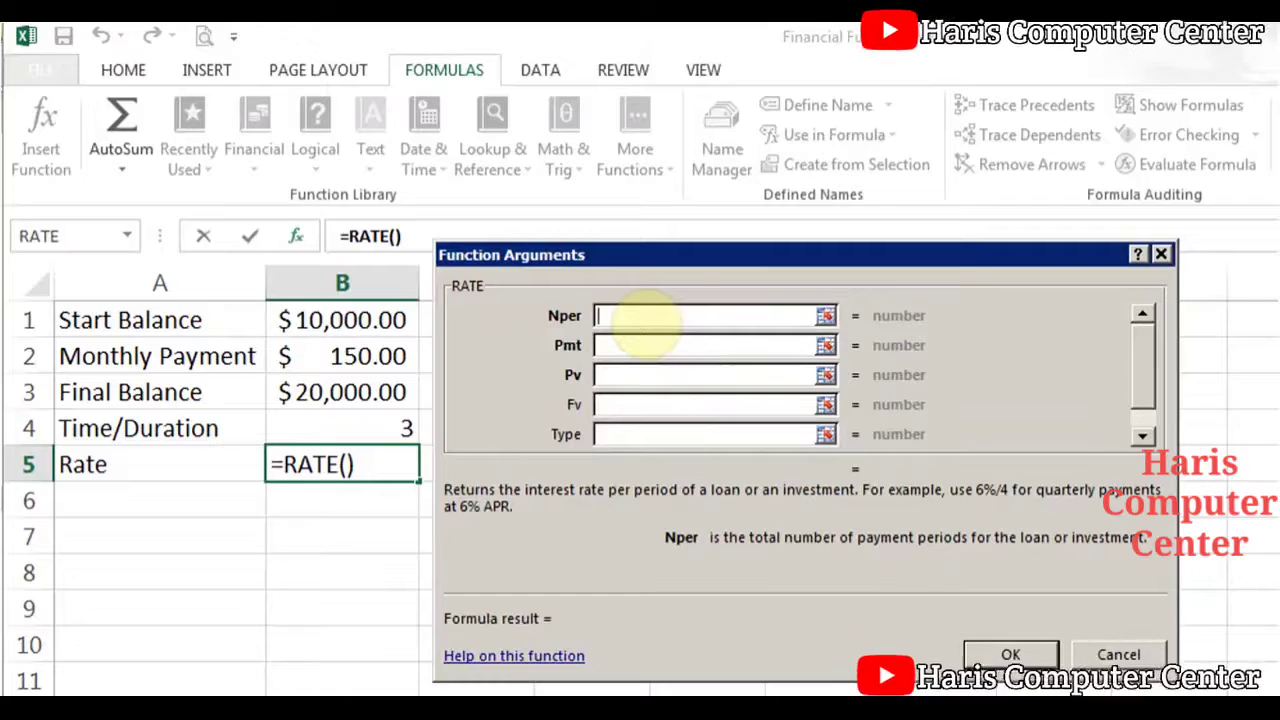
Step: Set the RATE function's Nper argument to B4*12 and its Pmt argument to -B2
{"action": "left_click", "coordinate": [338, 430]}
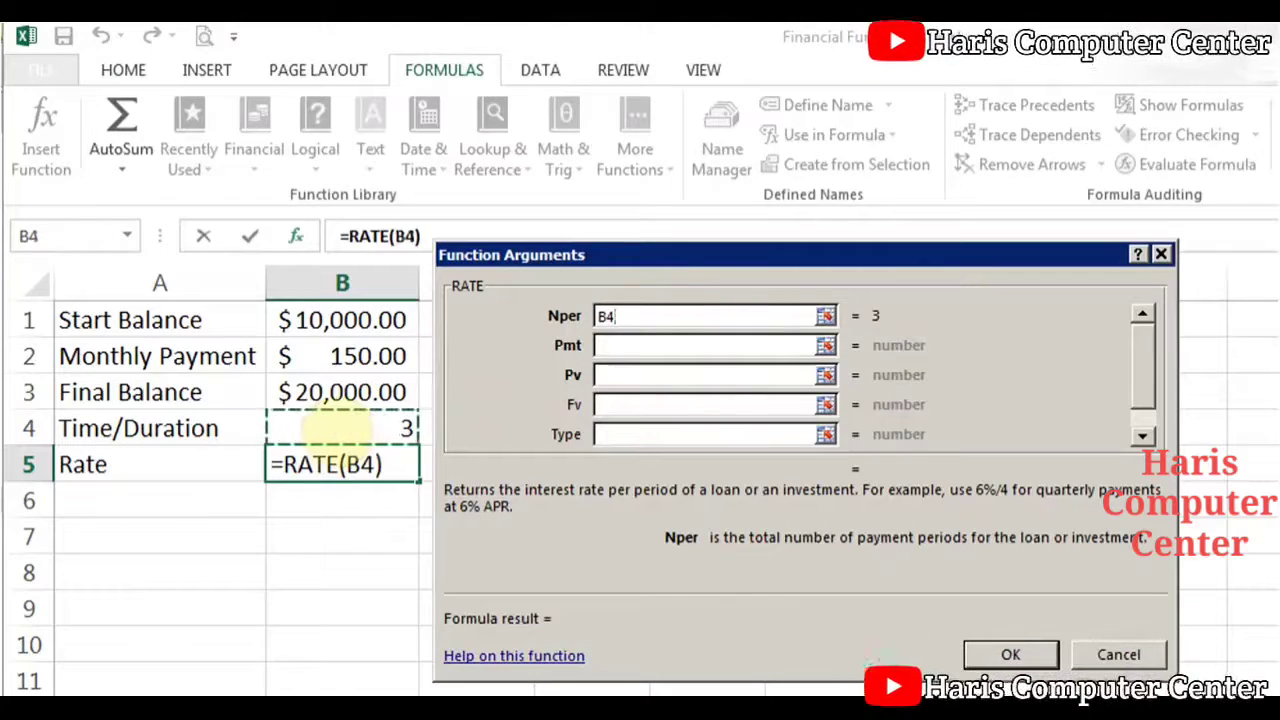
{"action": "type", "text": "*12"}
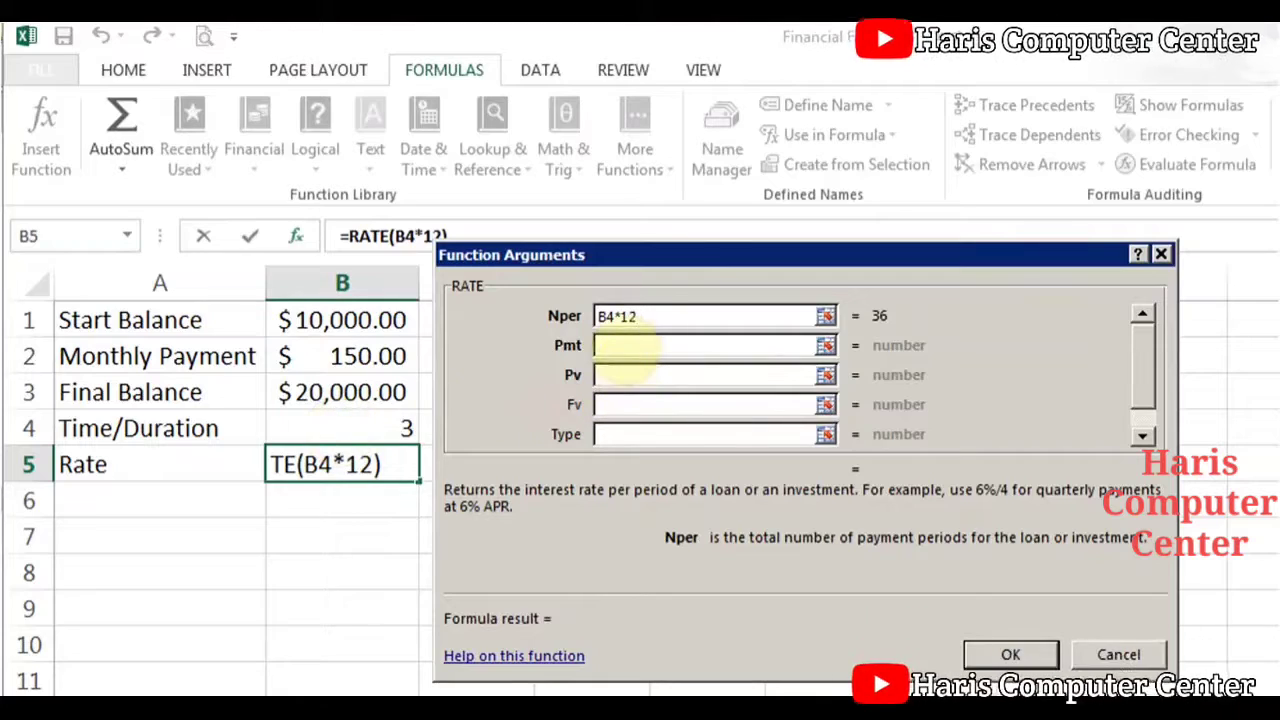
{"action": "left_click", "coordinate": [621, 345]}
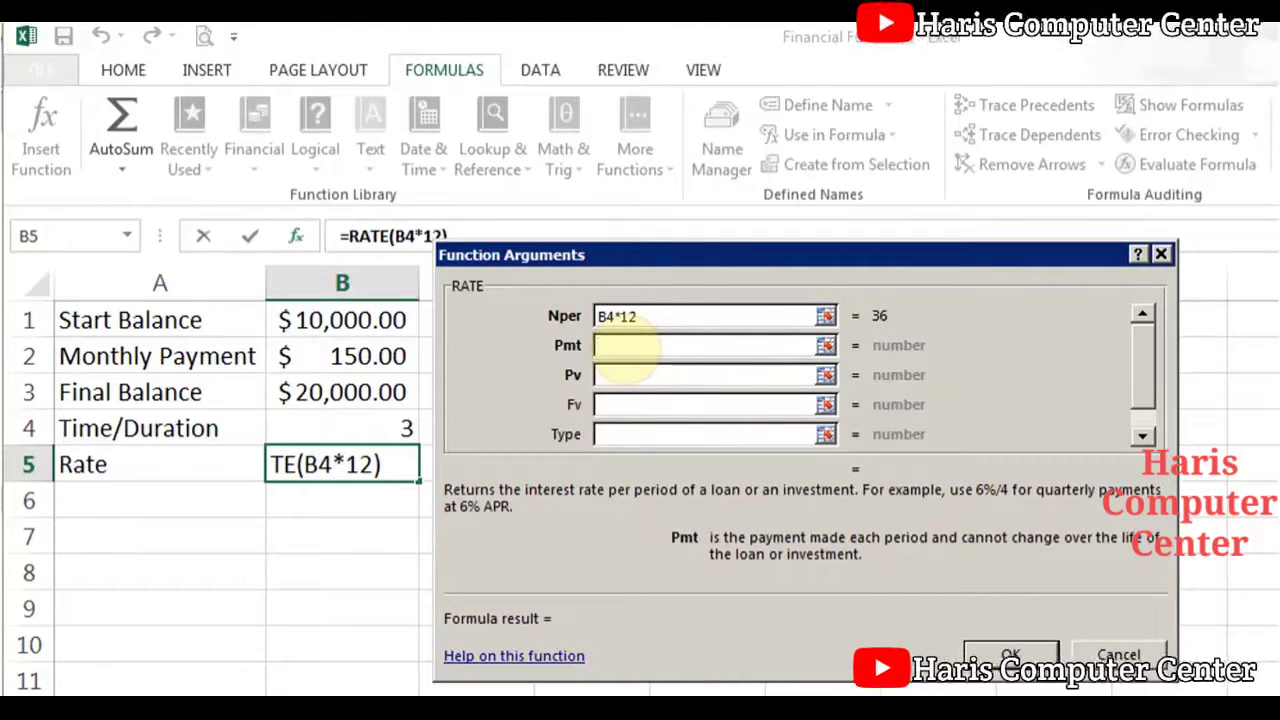
{"action": "type", "text": "-"}
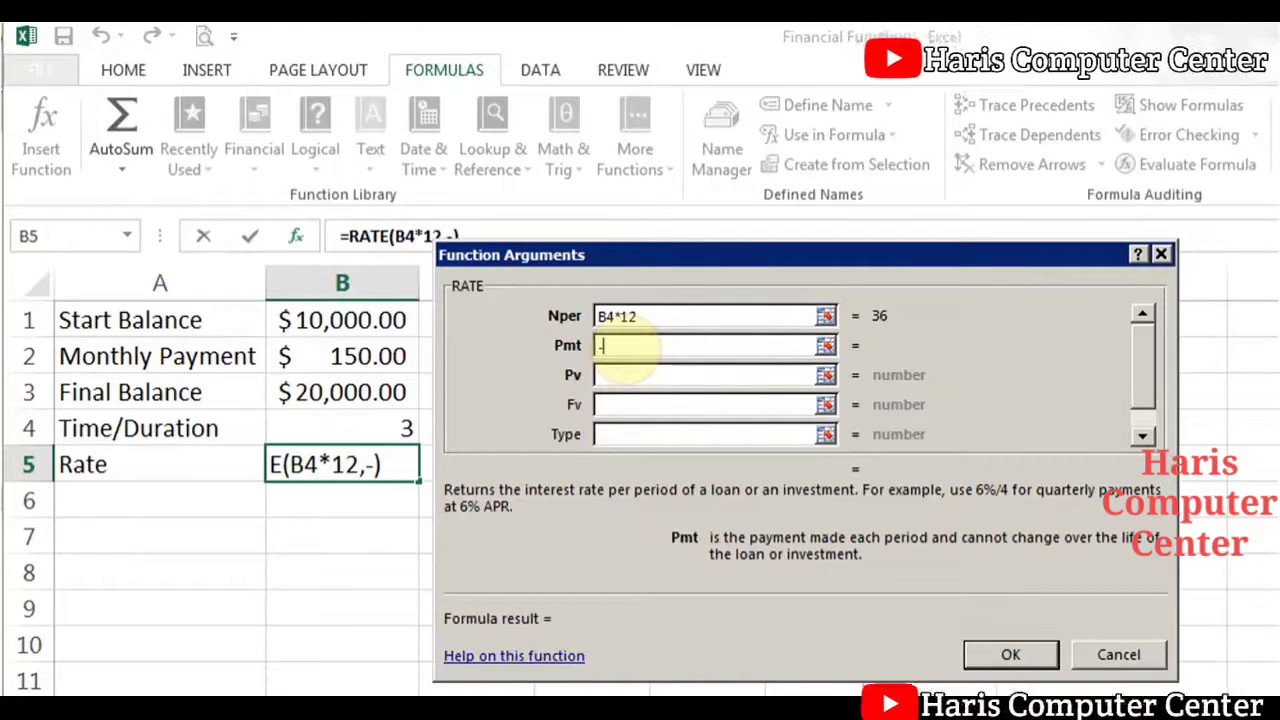
{"action": "left_click", "coordinate": [362, 356]}
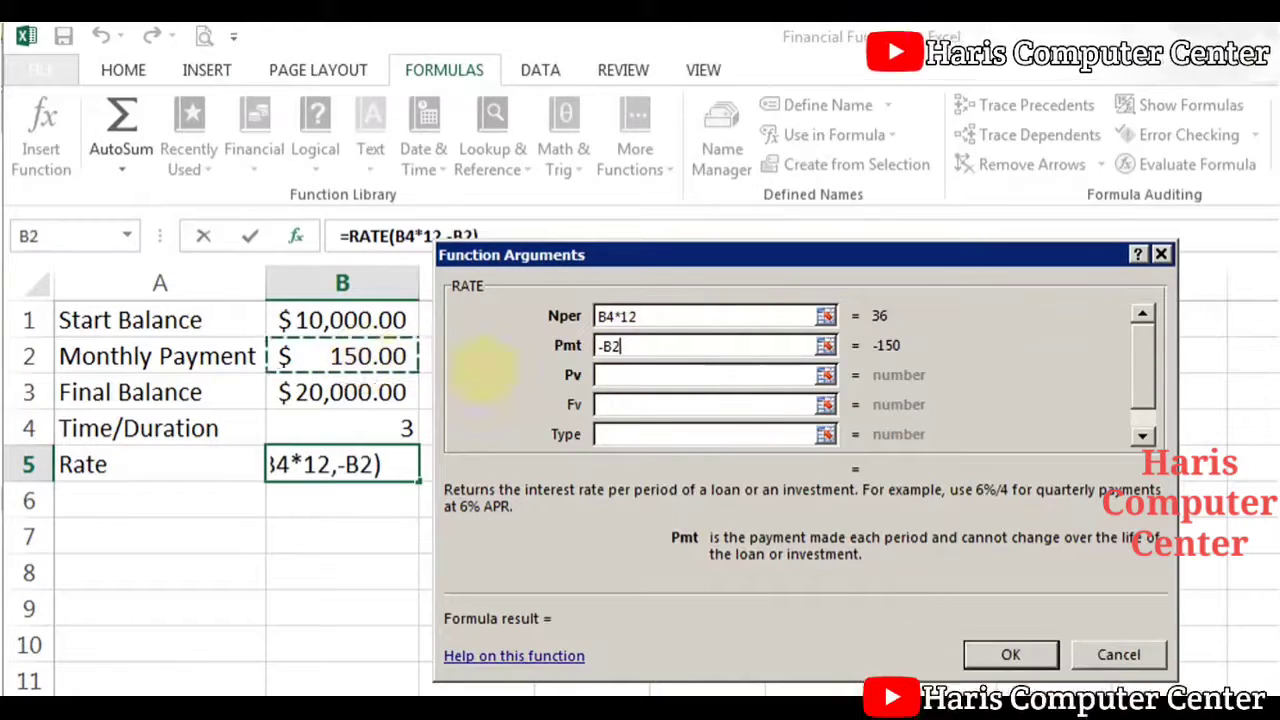
Step: Complete the RATE function with Pv as -B1 and Fv as B3, leaving Type and Guess empty
{"action": "left_click", "coordinate": [676, 378]}
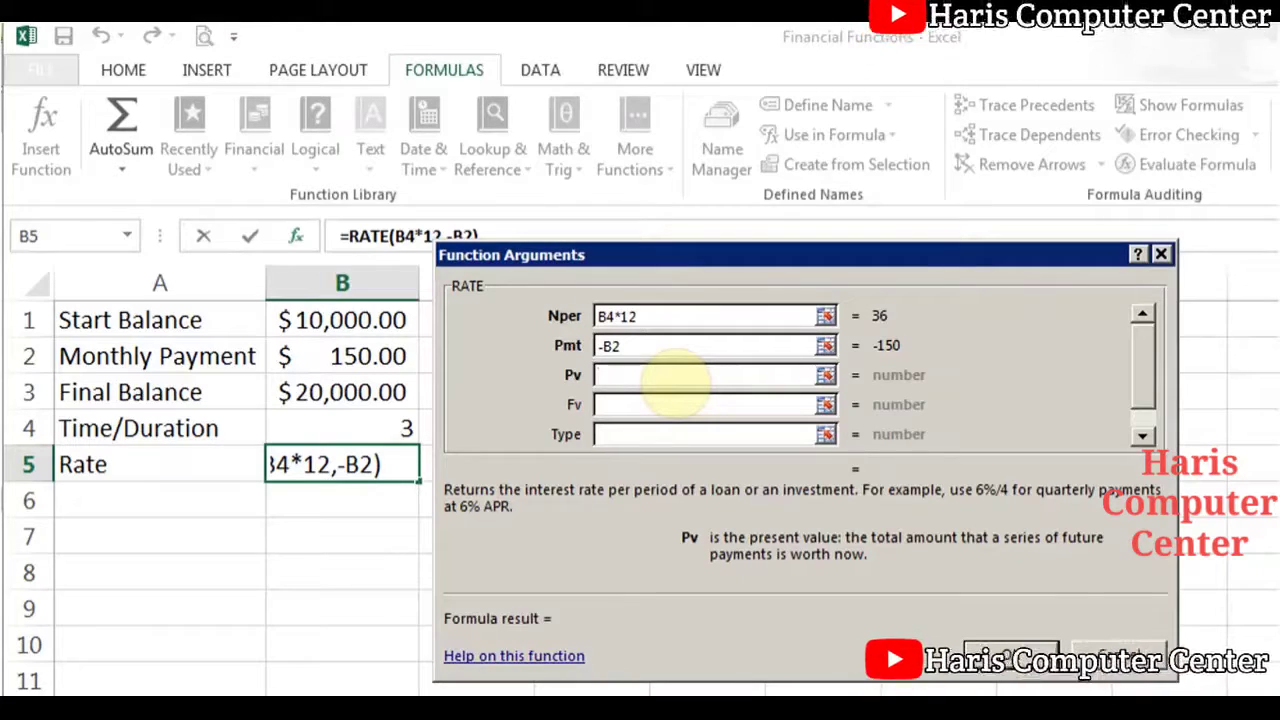
{"action": "type", "text": "-"}
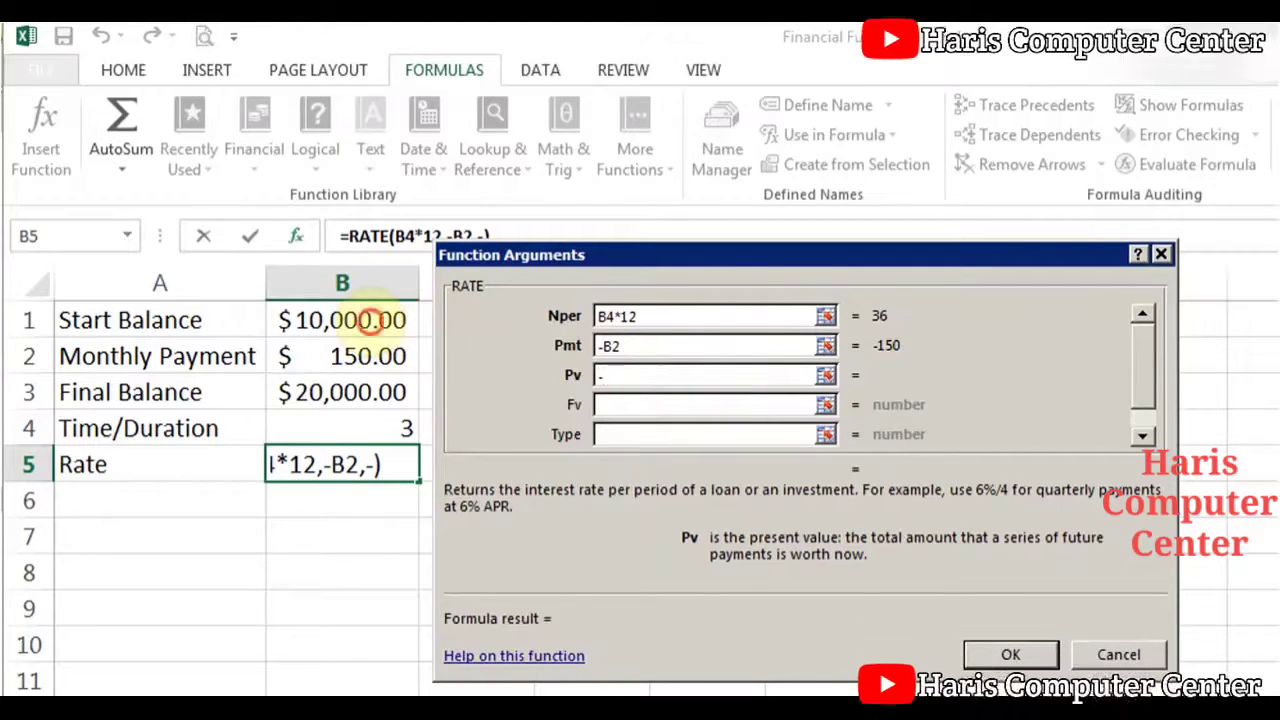
{"action": "left_click", "coordinate": [370, 318]}
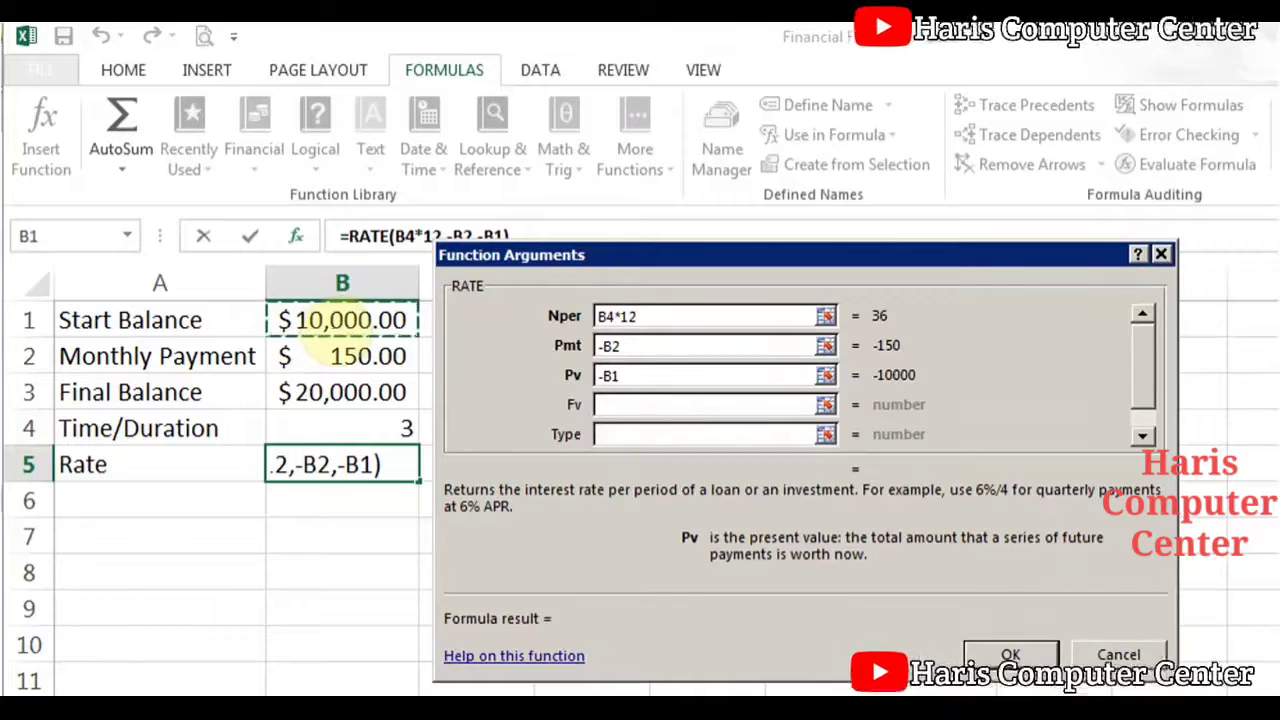
{"action": "left_click", "coordinate": [630, 404]}
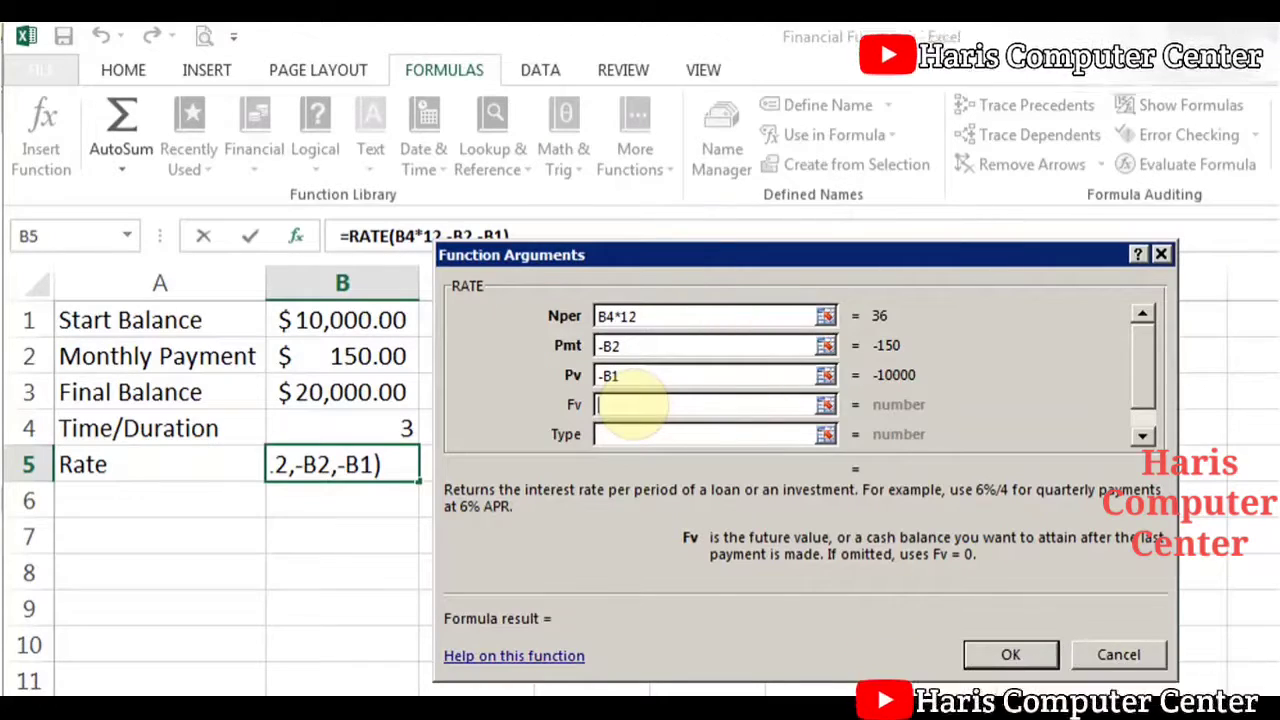
{"action": "left_click", "coordinate": [340, 392]}
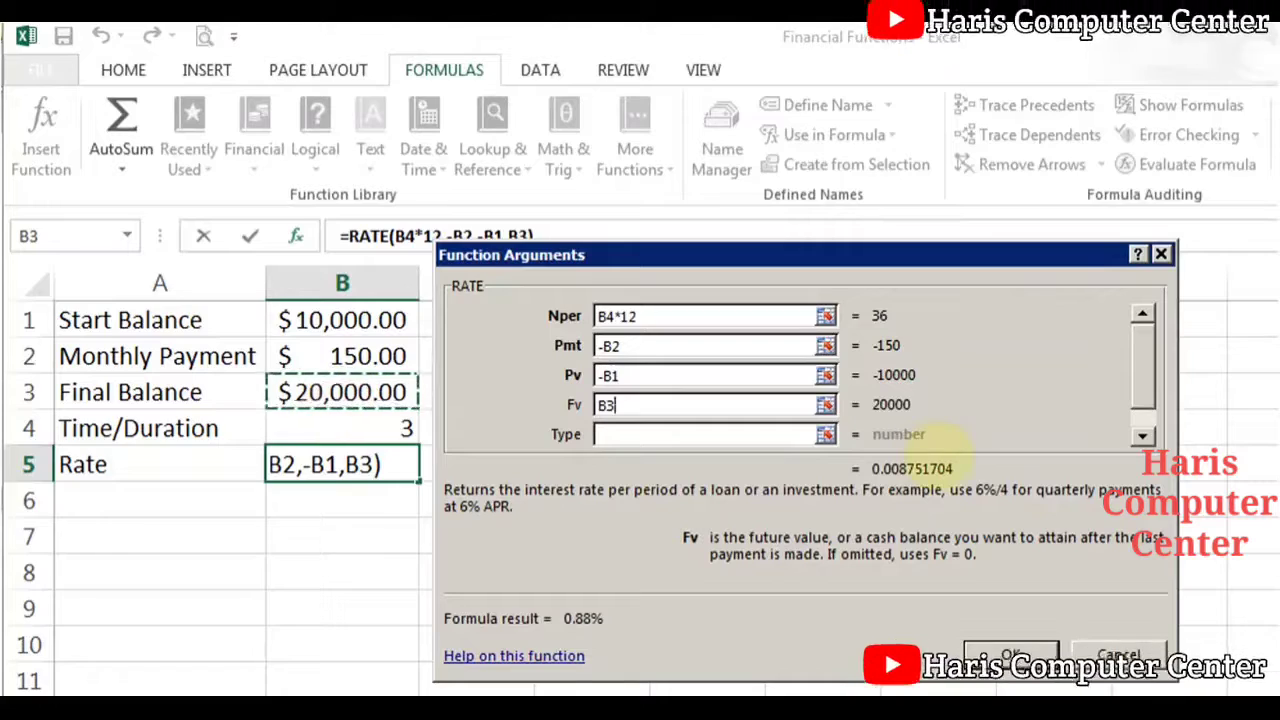
{"action": "left_click", "coordinate": [1142, 436]}
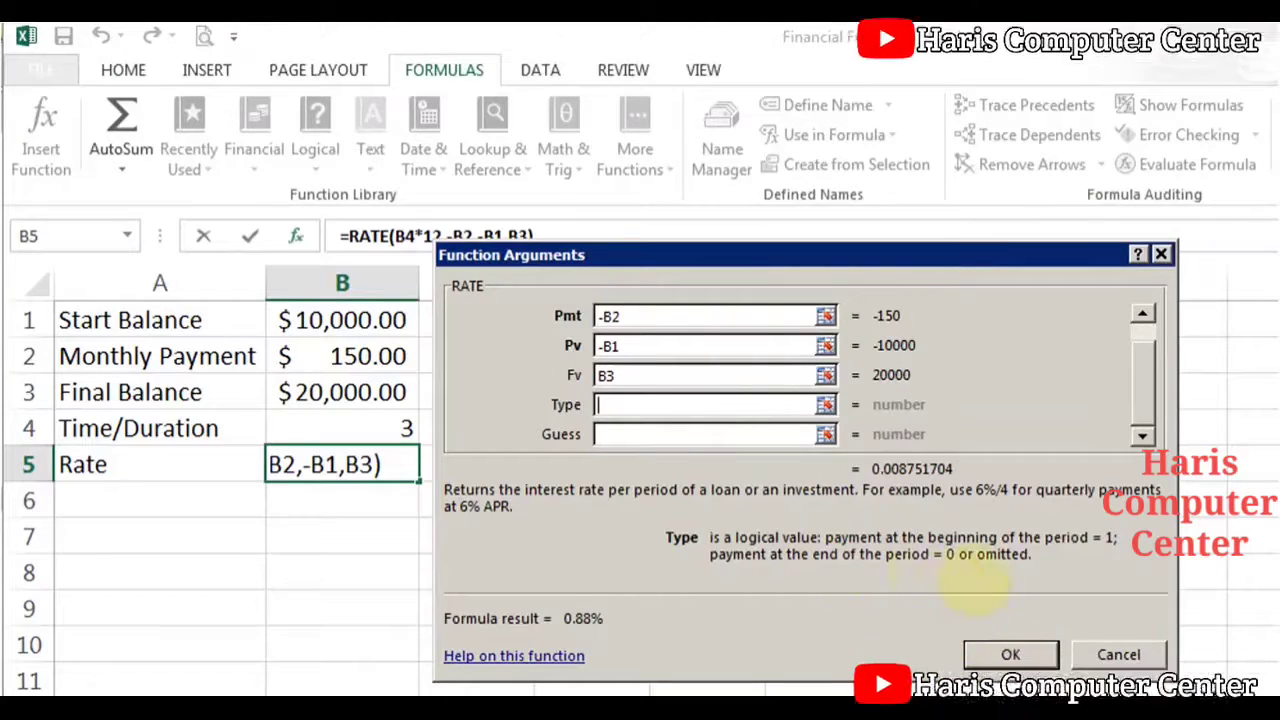
{"action": "left_click", "coordinate": [1007, 653]}
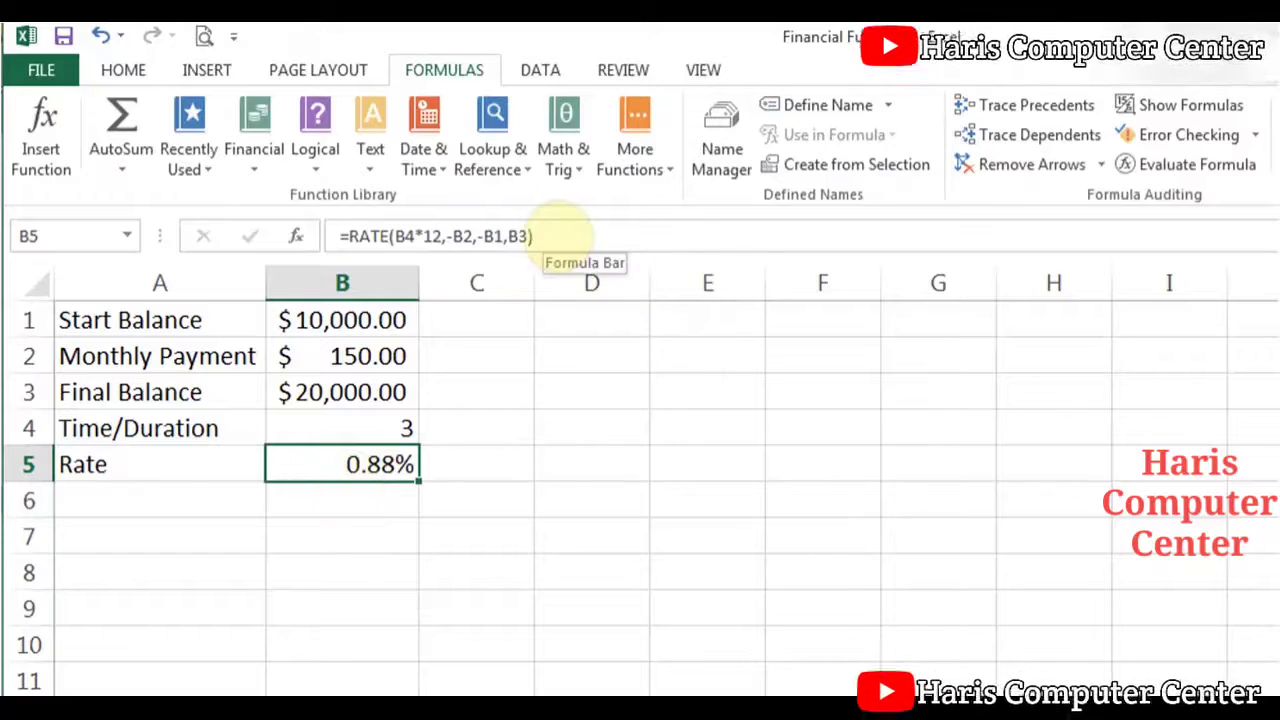
Step: Annualize the rate in B5 by multiplying the RATE formula by 12
{"action": "left_click", "coordinate": [555, 236]}
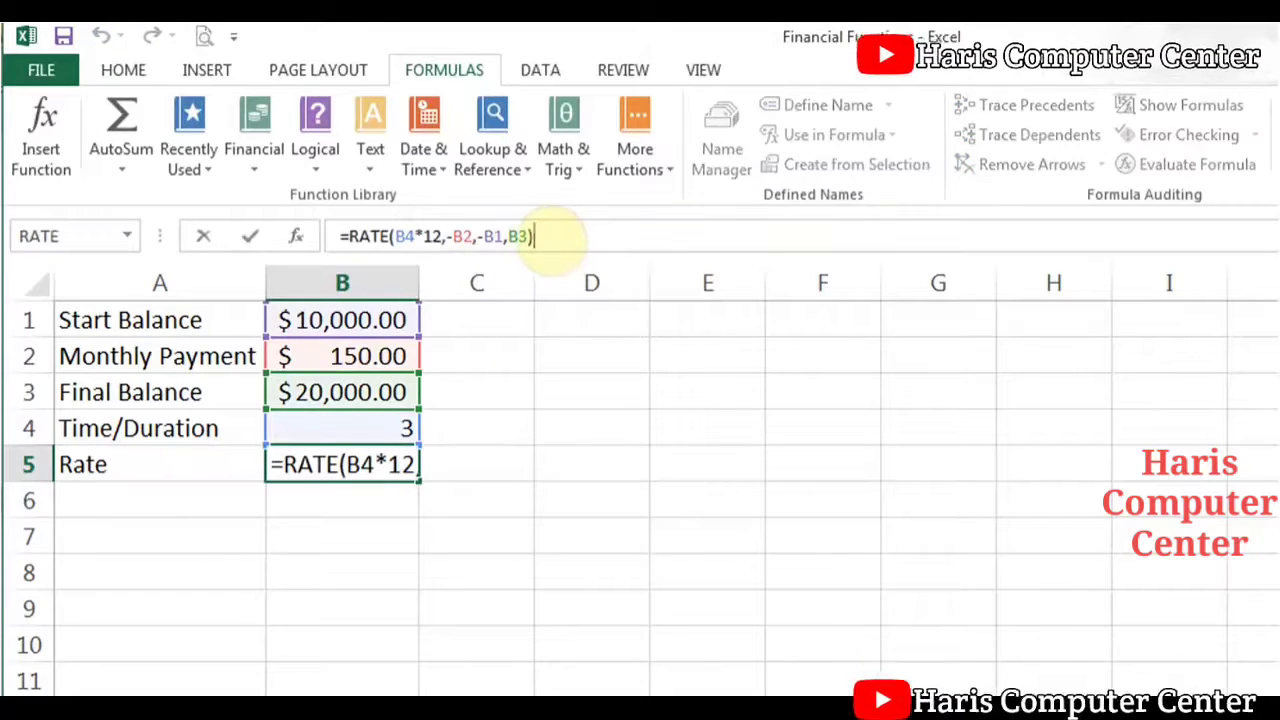
{"action": "type", "text": "*12"}
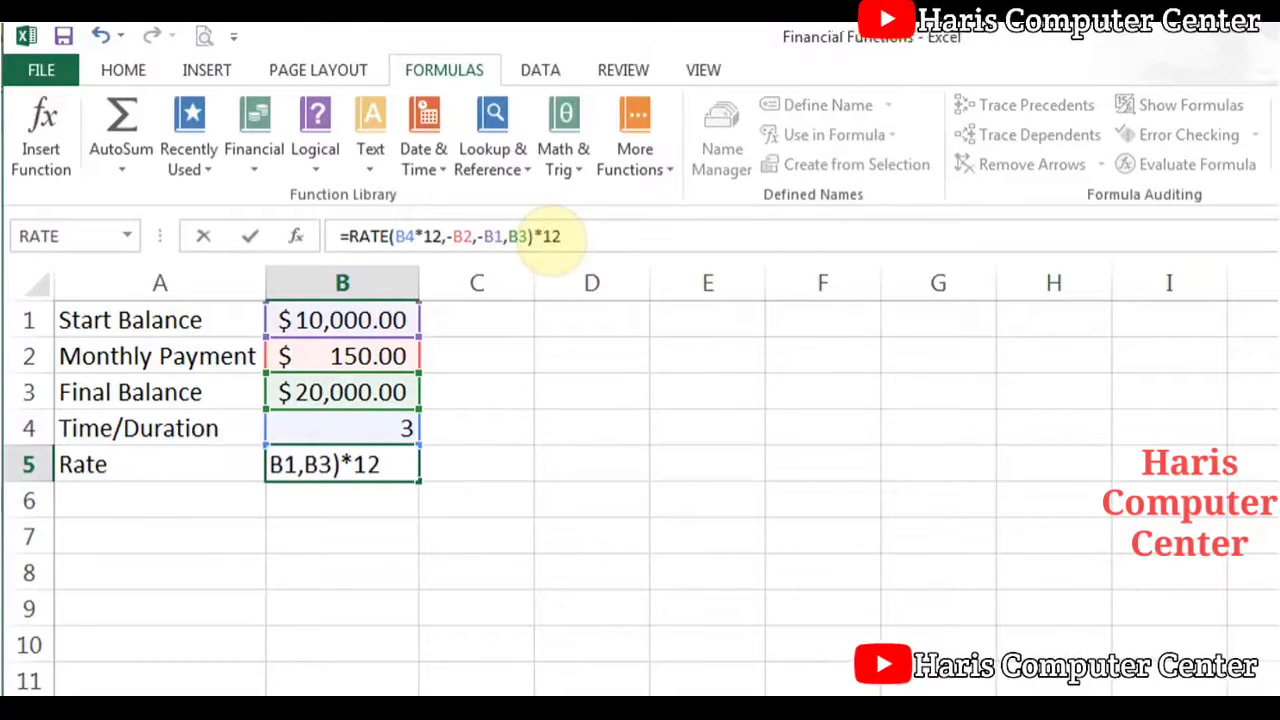
{"action": "key", "text": "Return"}
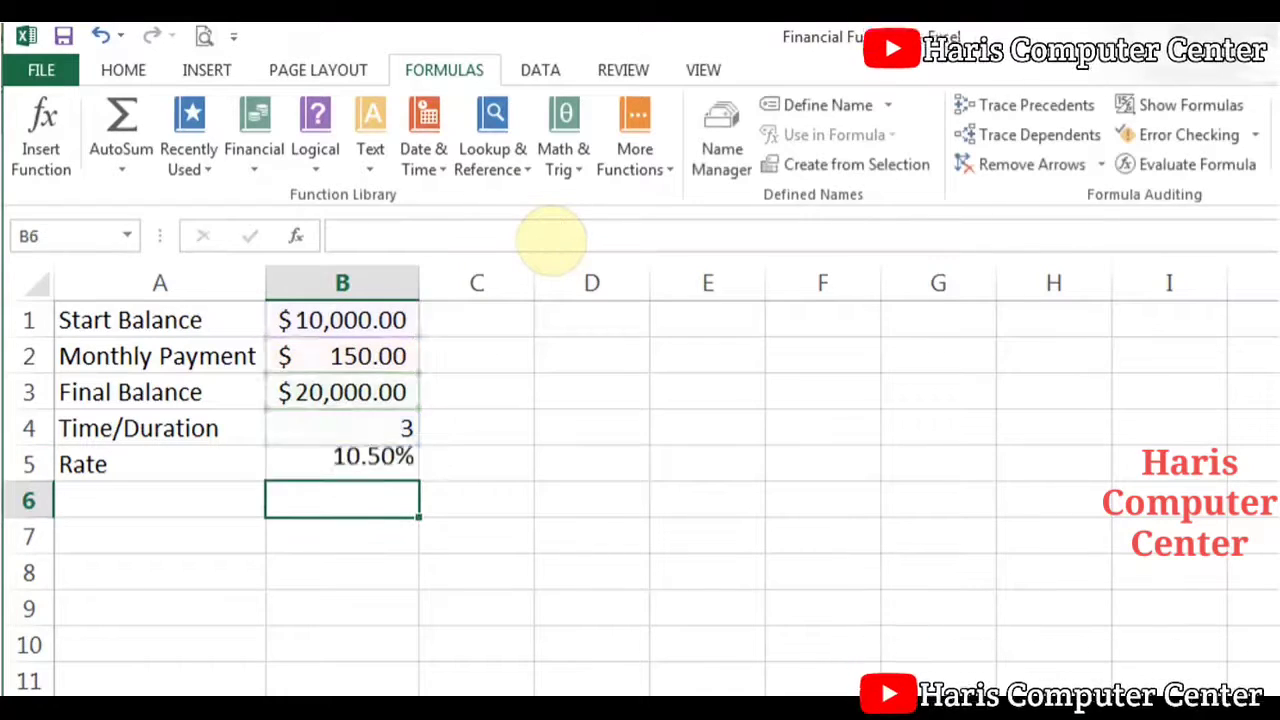
{"action": "key", "text": "Up"}
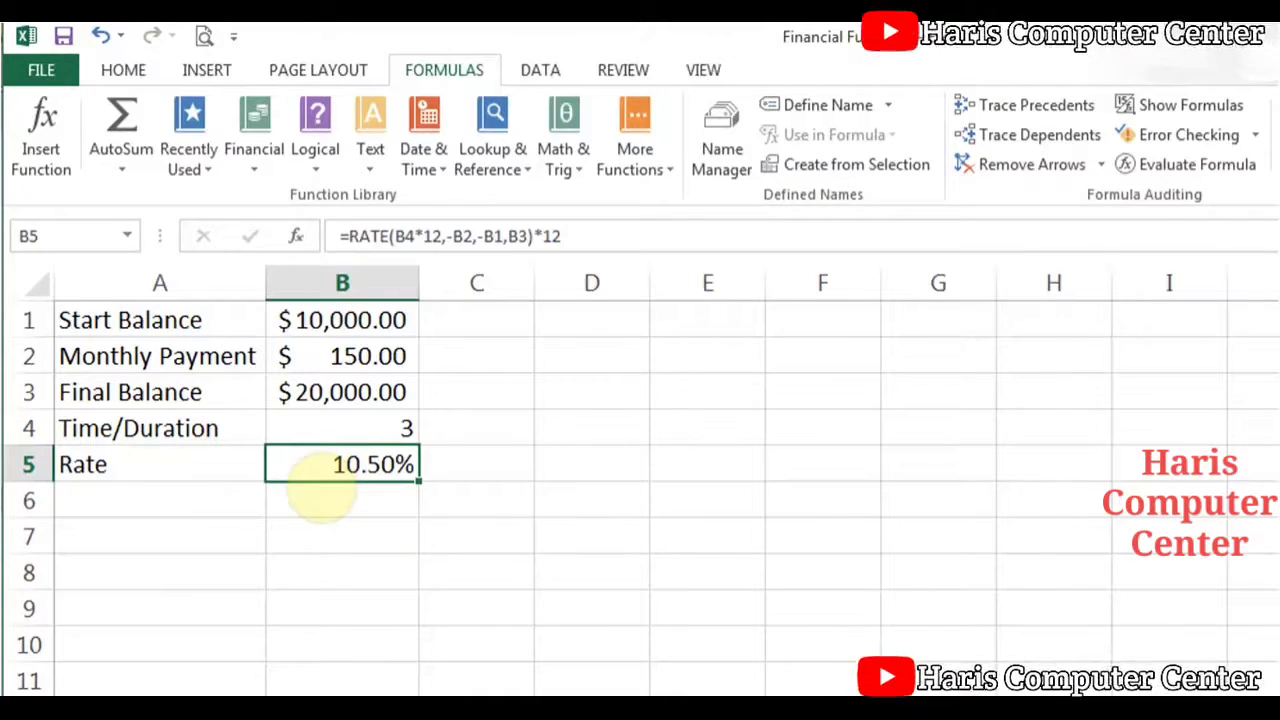
Step: Set the start balance in B1 to 0 and the final balance in B3 to 5,000
{"action": "left_click", "coordinate": [343, 320]}
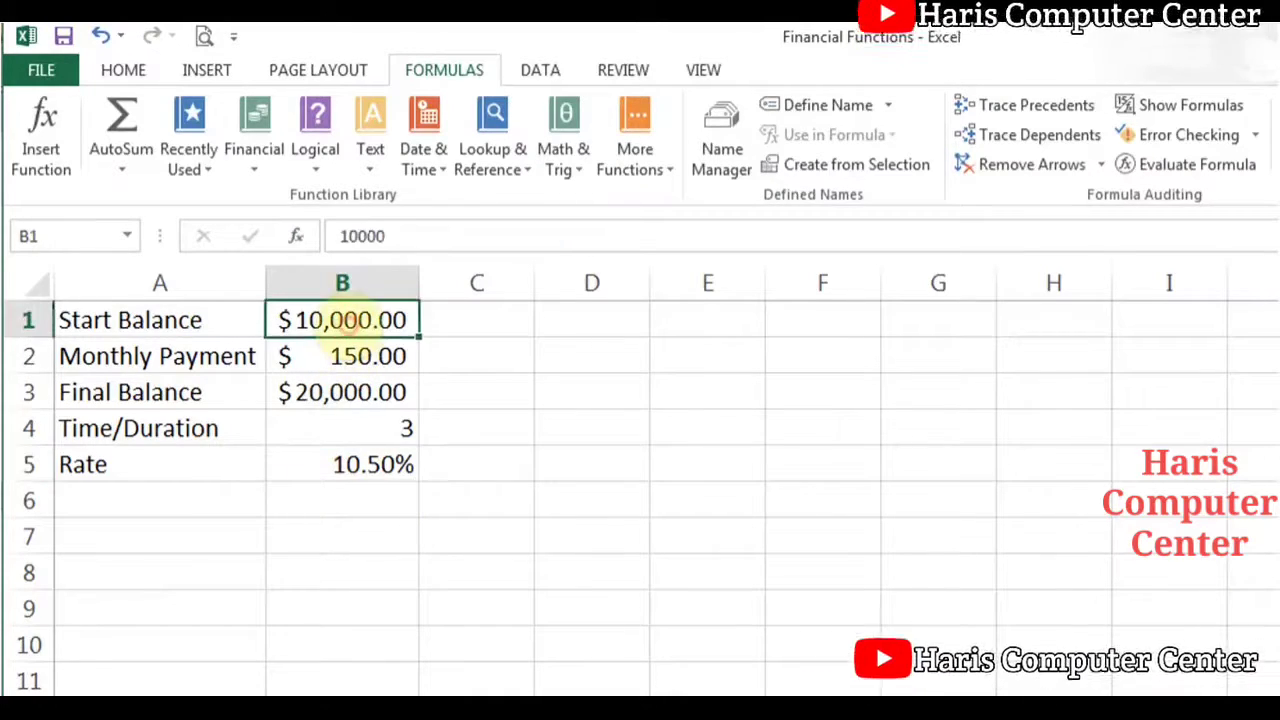
{"action": "type", "text": "0"}
{"action": "key", "text": "Return"}
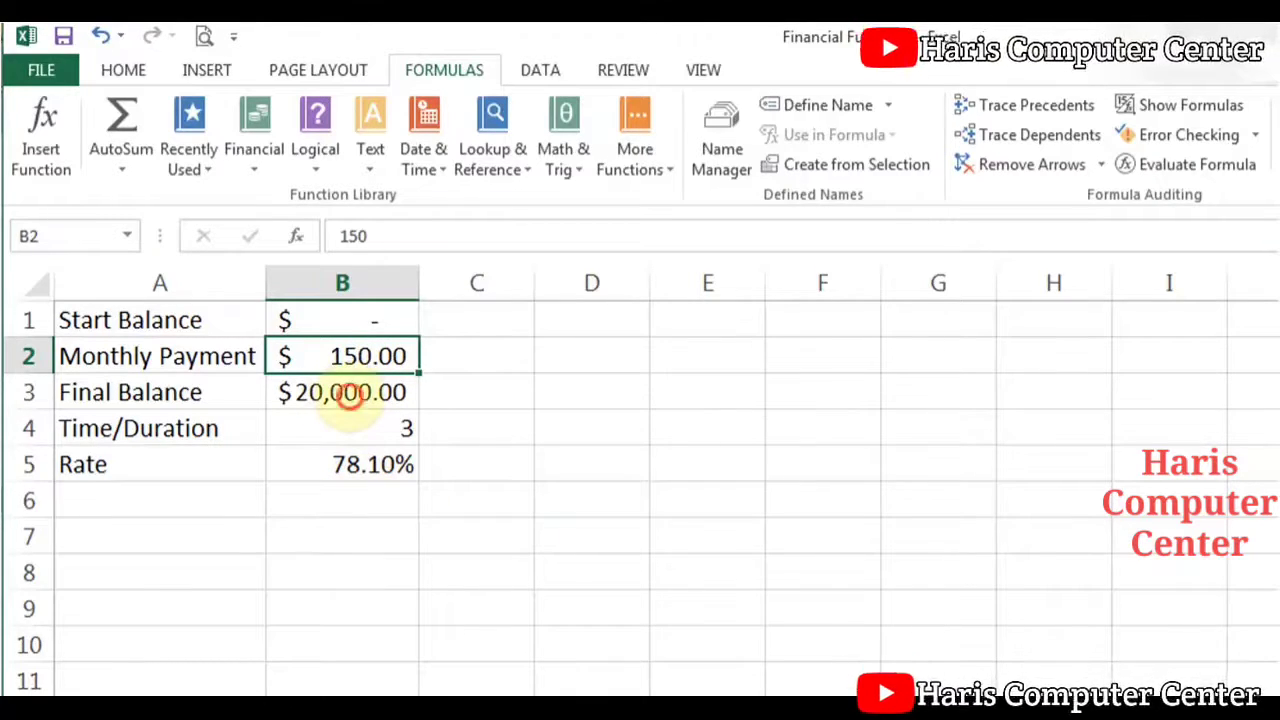
{"action": "left_click", "coordinate": [350, 392]}
{"action": "type", "text": "5,000"}
{"action": "key", "text": "Return"}
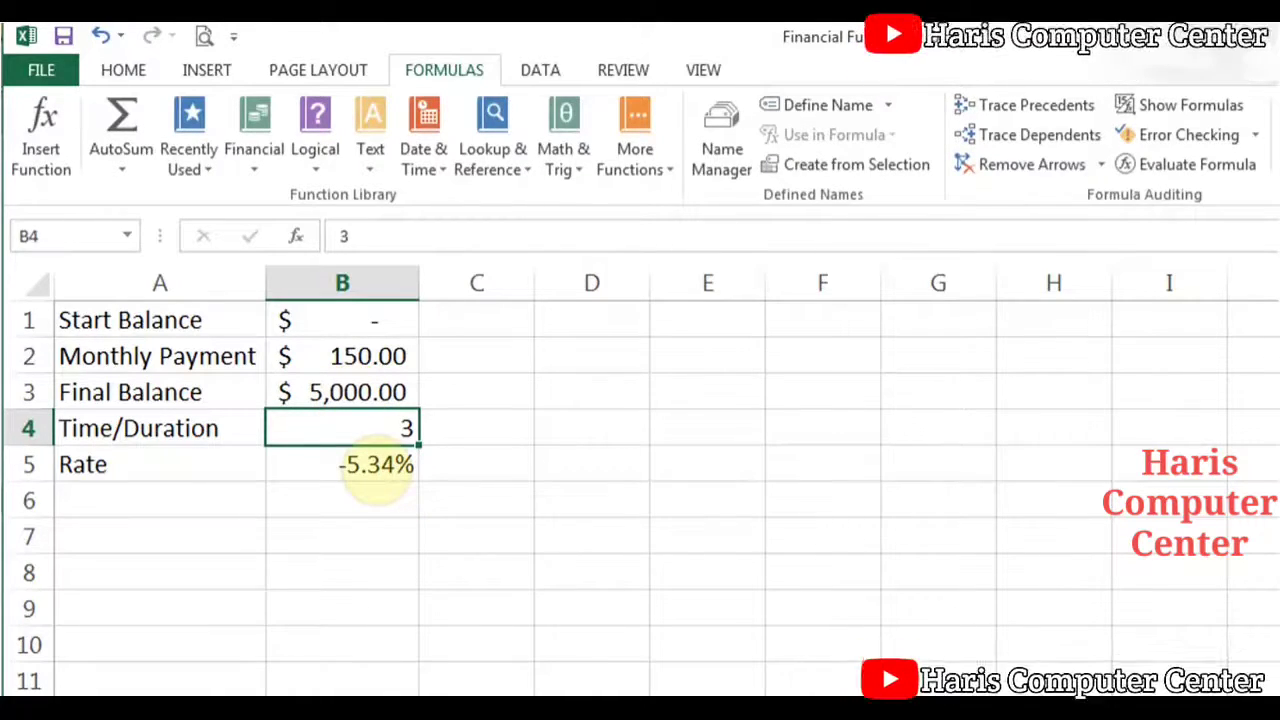
Step: Try -0 as the start balance in B1 and check the rate in B5
{"action": "left_click", "coordinate": [372, 466]}
{"action": "left_click", "coordinate": [386, 326]}
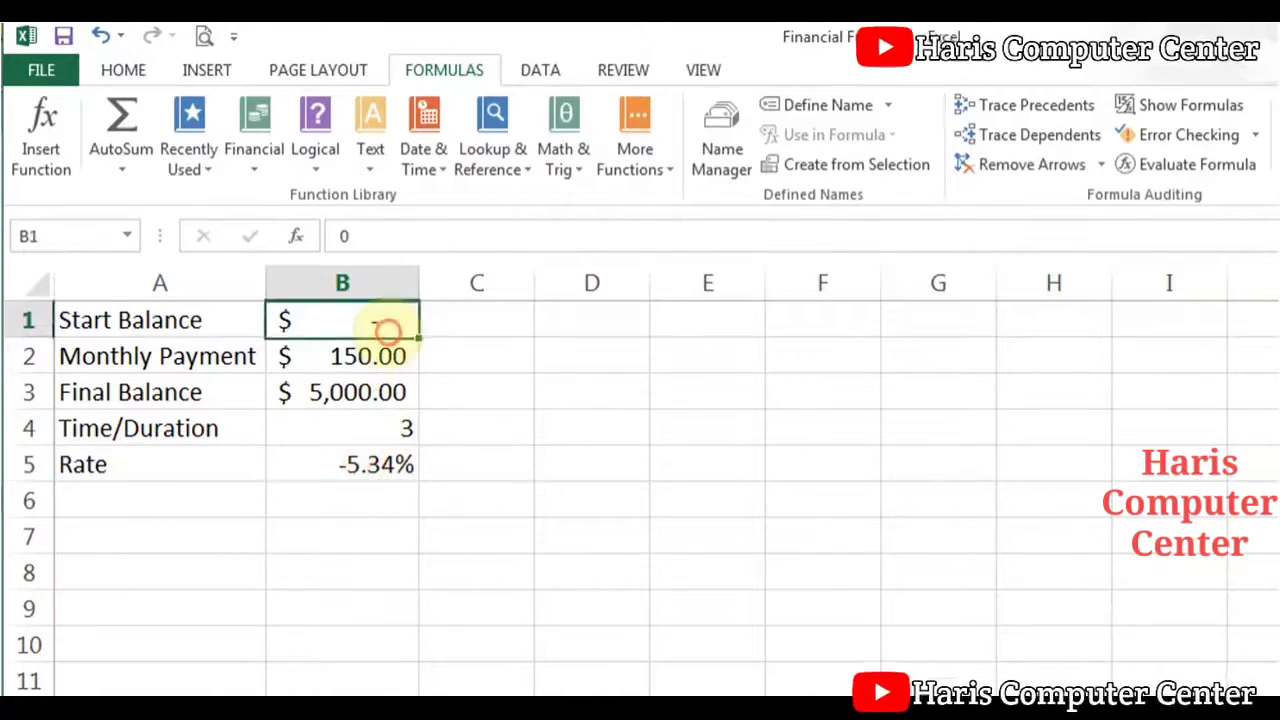
{"action": "type", "text": "-0"}
{"action": "key", "text": "Return"}
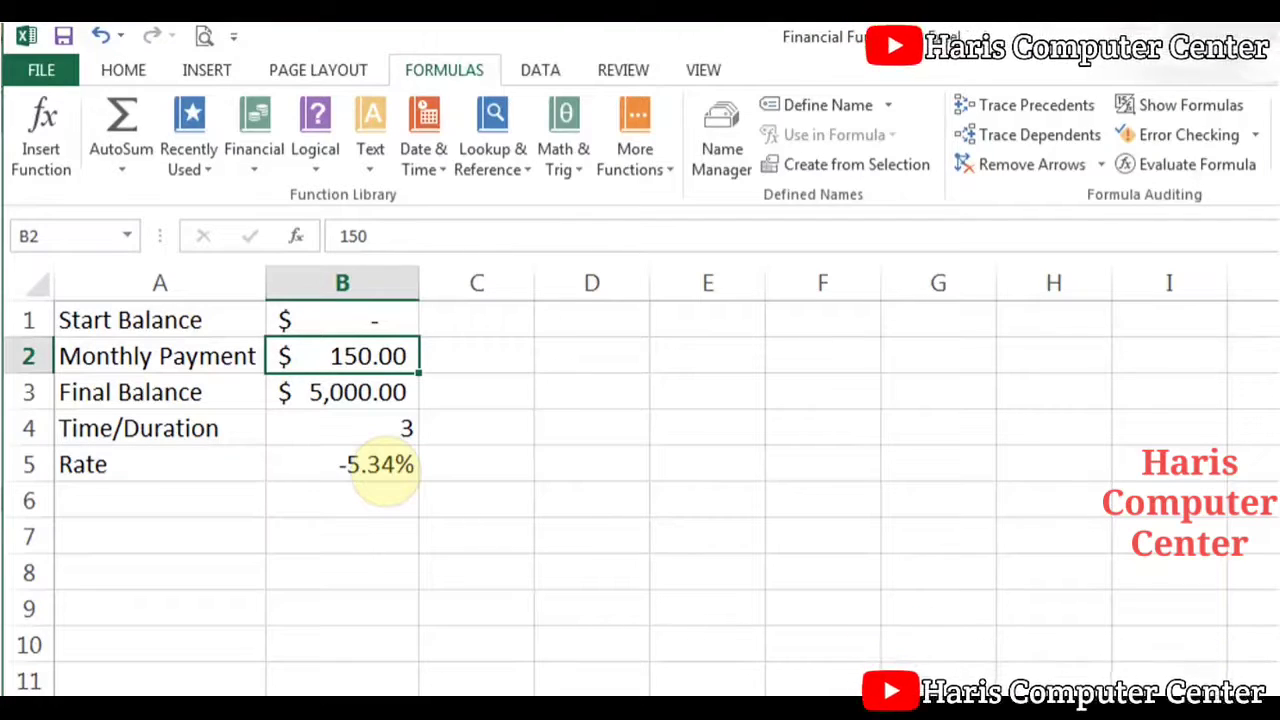
{"action": "left_click", "coordinate": [380, 466]}
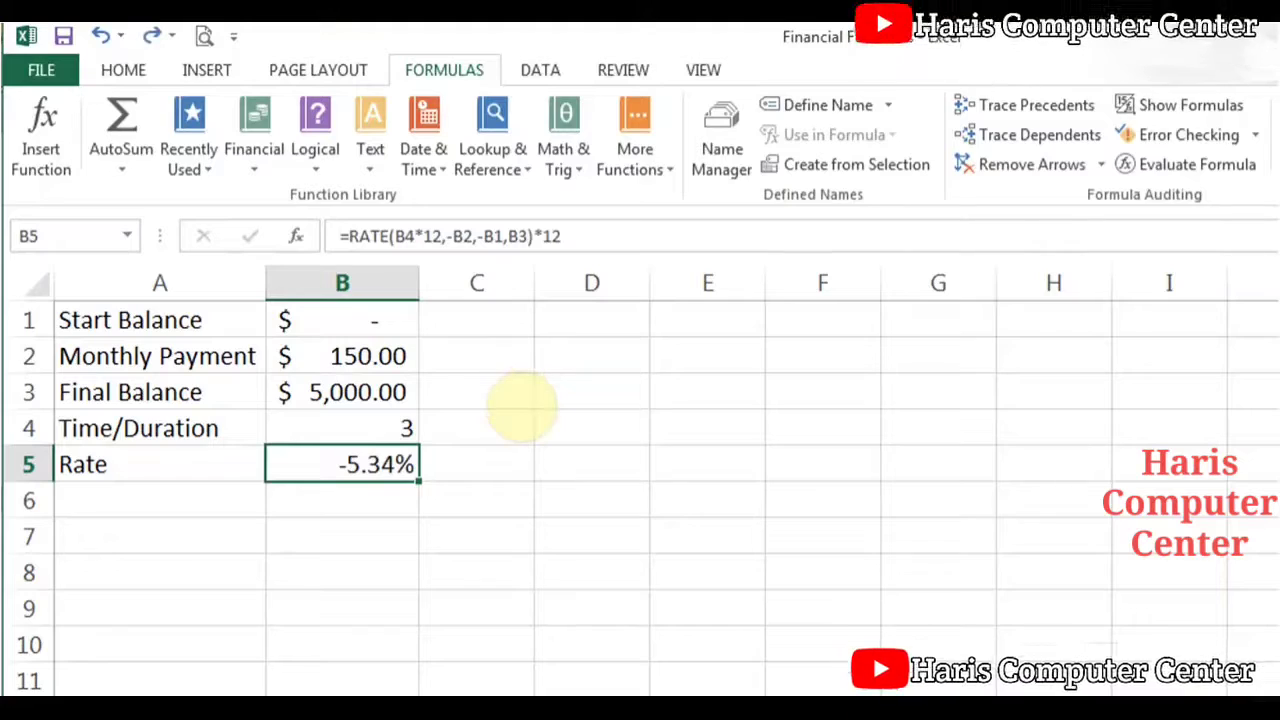
Step: Set the start balance in B1 to 500
{"action": "left_click", "coordinate": [372, 320]}
{"action": "type", "text": "500"}
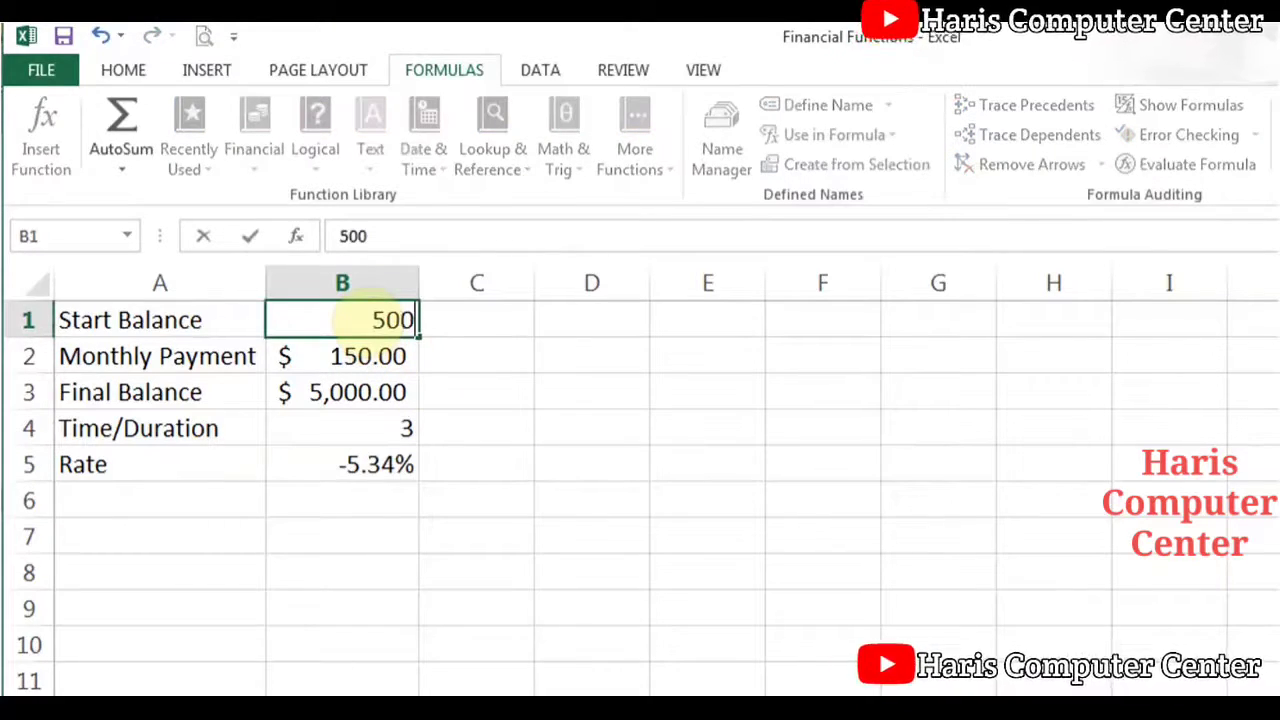
{"action": "key", "text": "Return"}
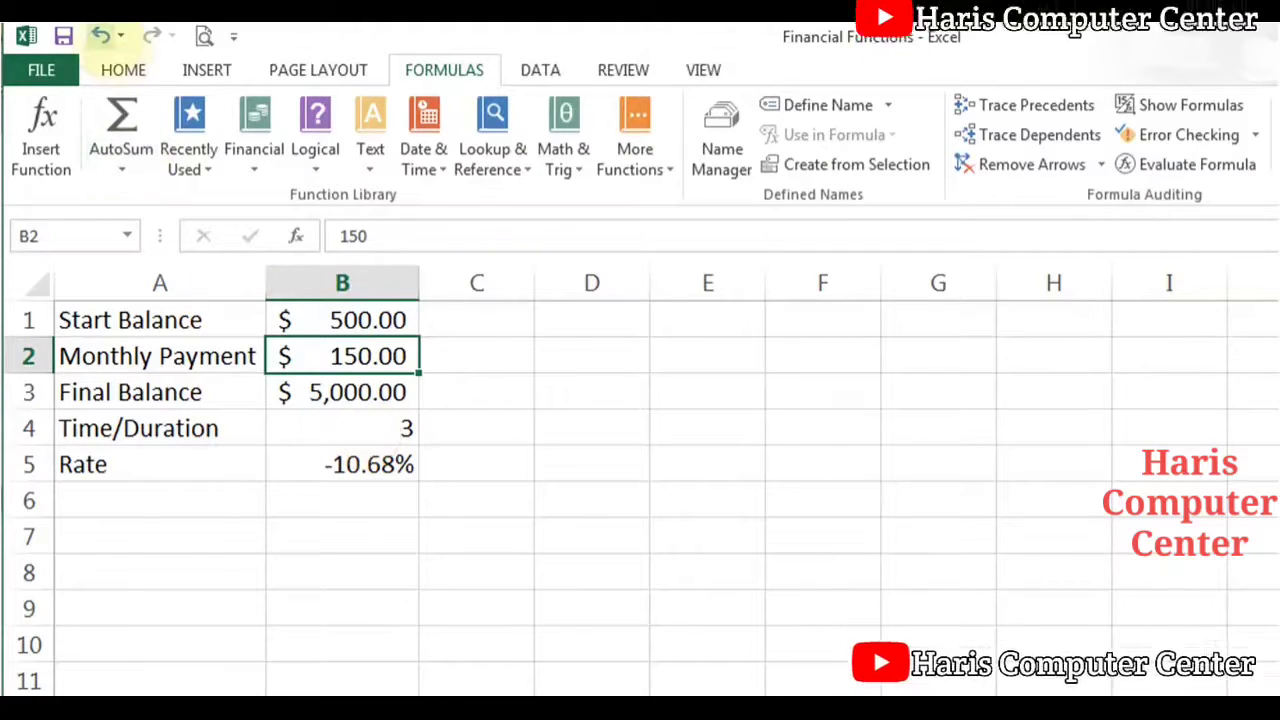
Step: Undo the trial changes to the start balance and final balance
{"action": "left_click", "coordinate": [100, 36]}
{"action": "left_click", "coordinate": [100, 36]}
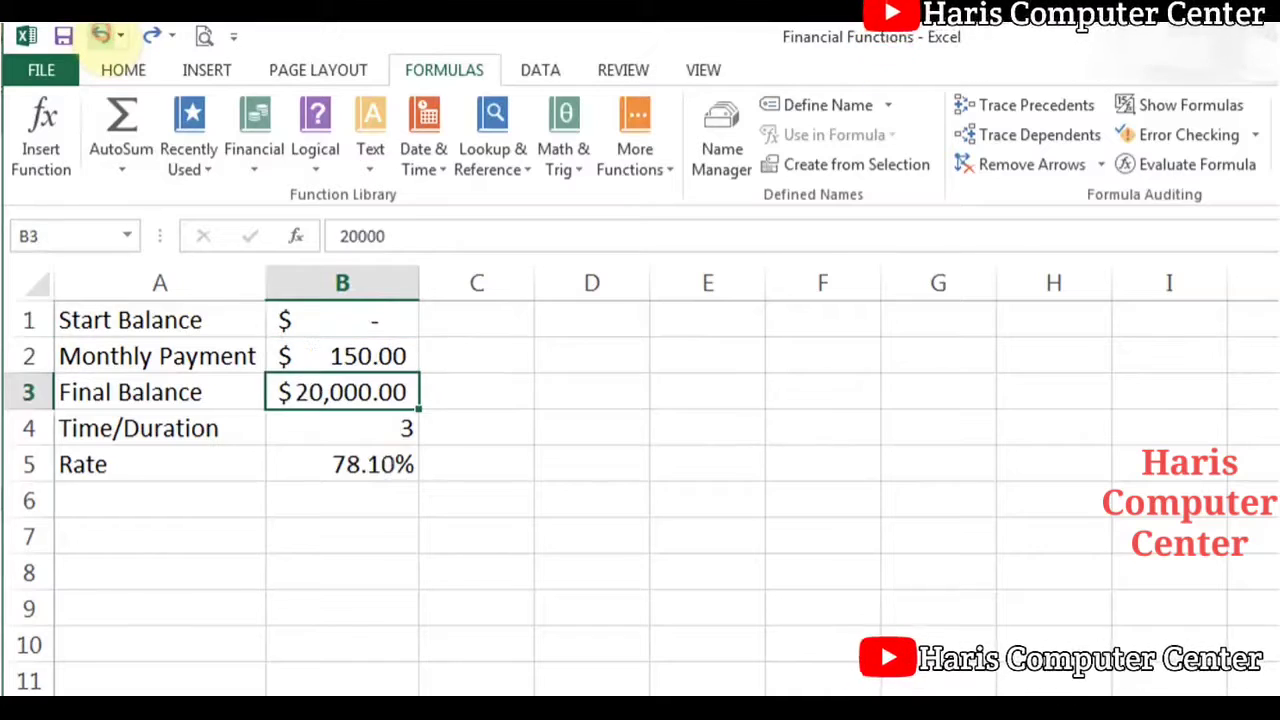
{"action": "left_click", "coordinate": [100, 36]}
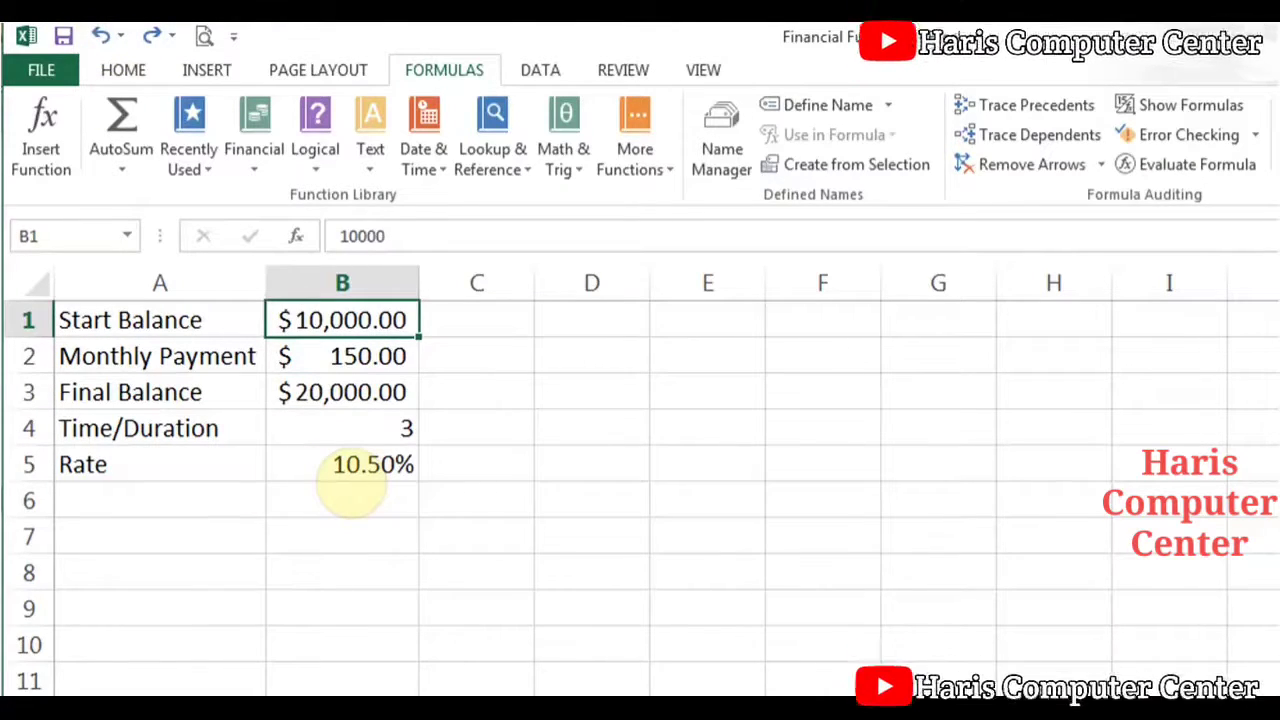
Step: Set the time/duration in B4 to 4
{"action": "left_click", "coordinate": [371, 424]}
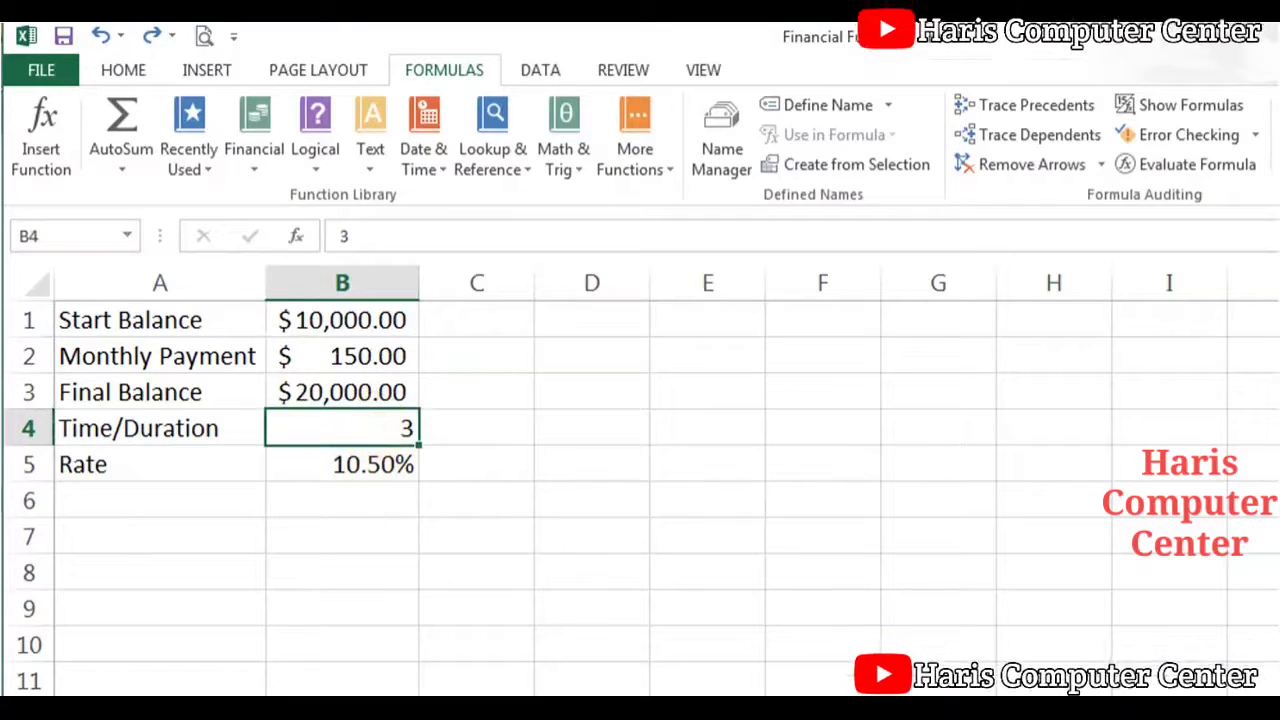
{"action": "type", "text": "4"}
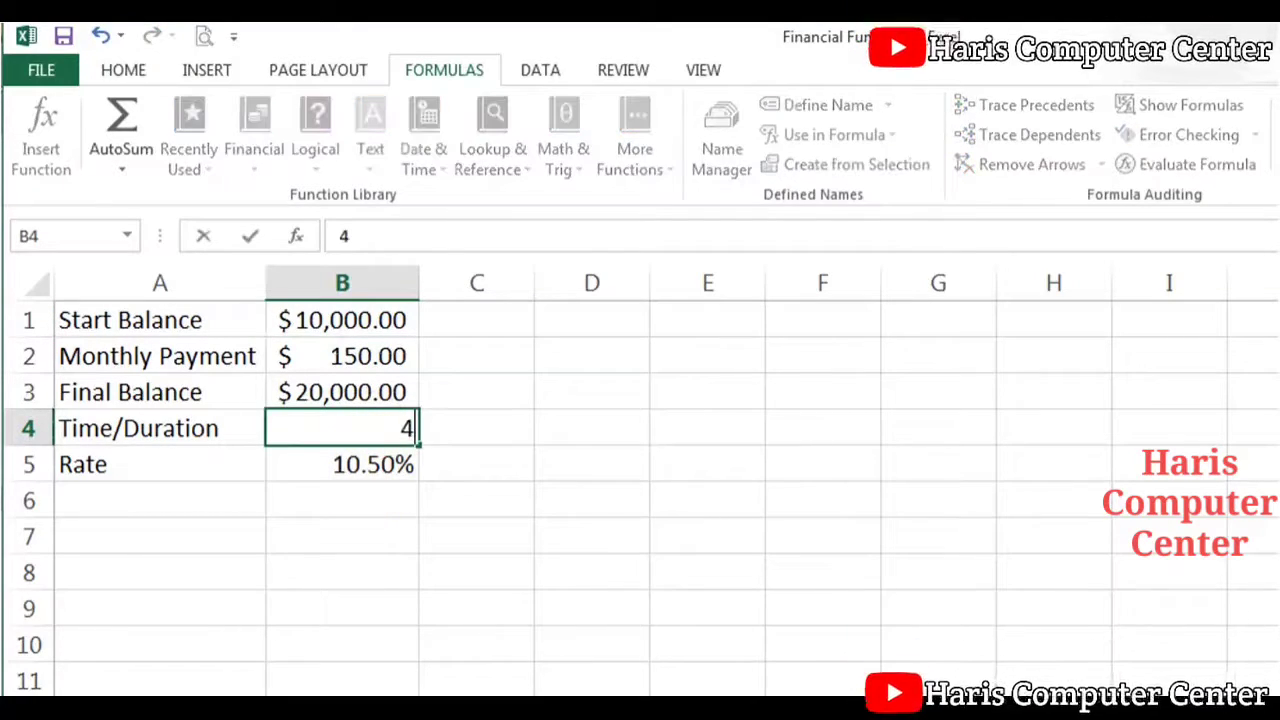
{"action": "key", "text": "Return"}
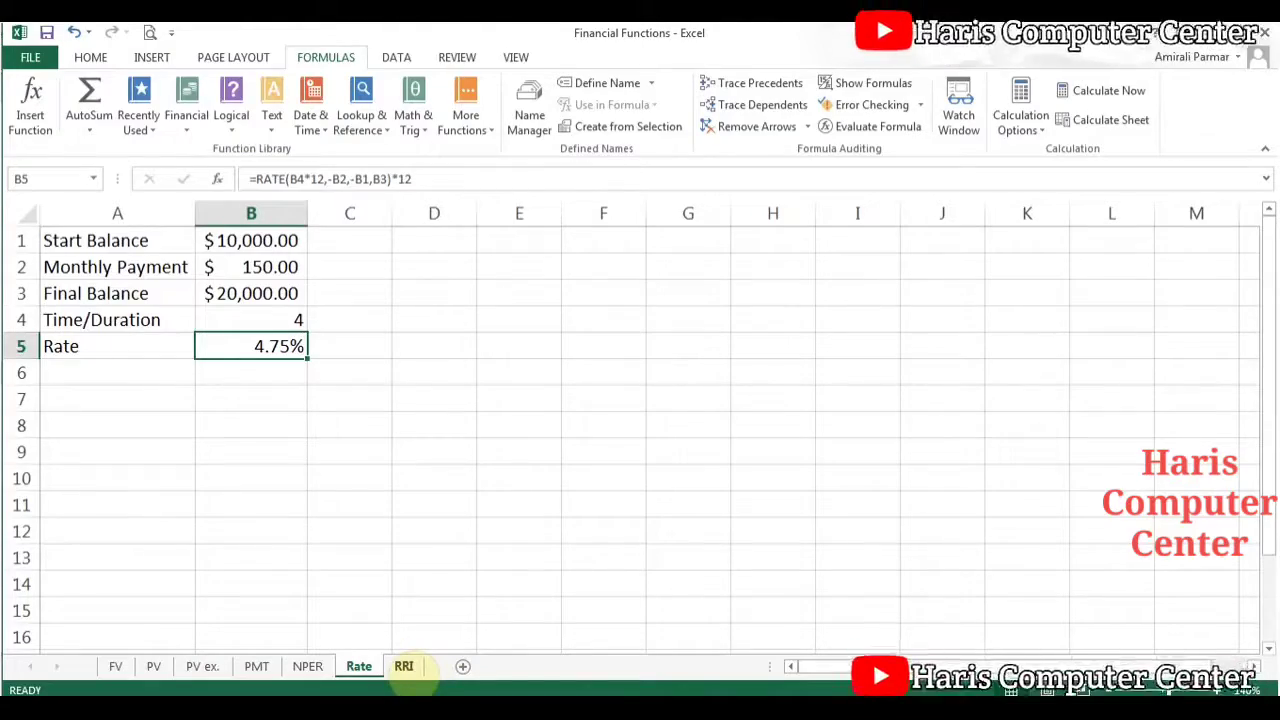
Step: Open the RRI sheet and examine its initial balance, final balance and the RRI formula in B5
{"action": "left_click", "coordinate": [404, 666]}
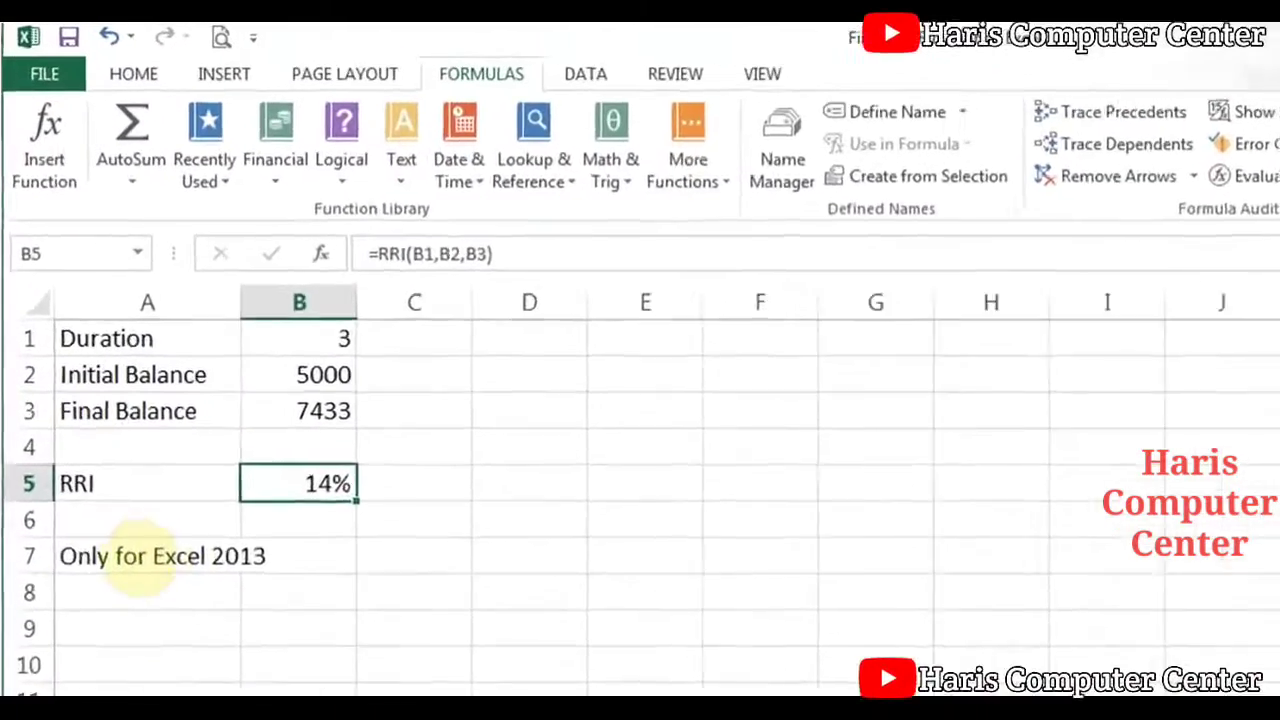
{"action": "left_click", "coordinate": [94, 385]}
{"action": "left_click", "coordinate": [335, 598]}
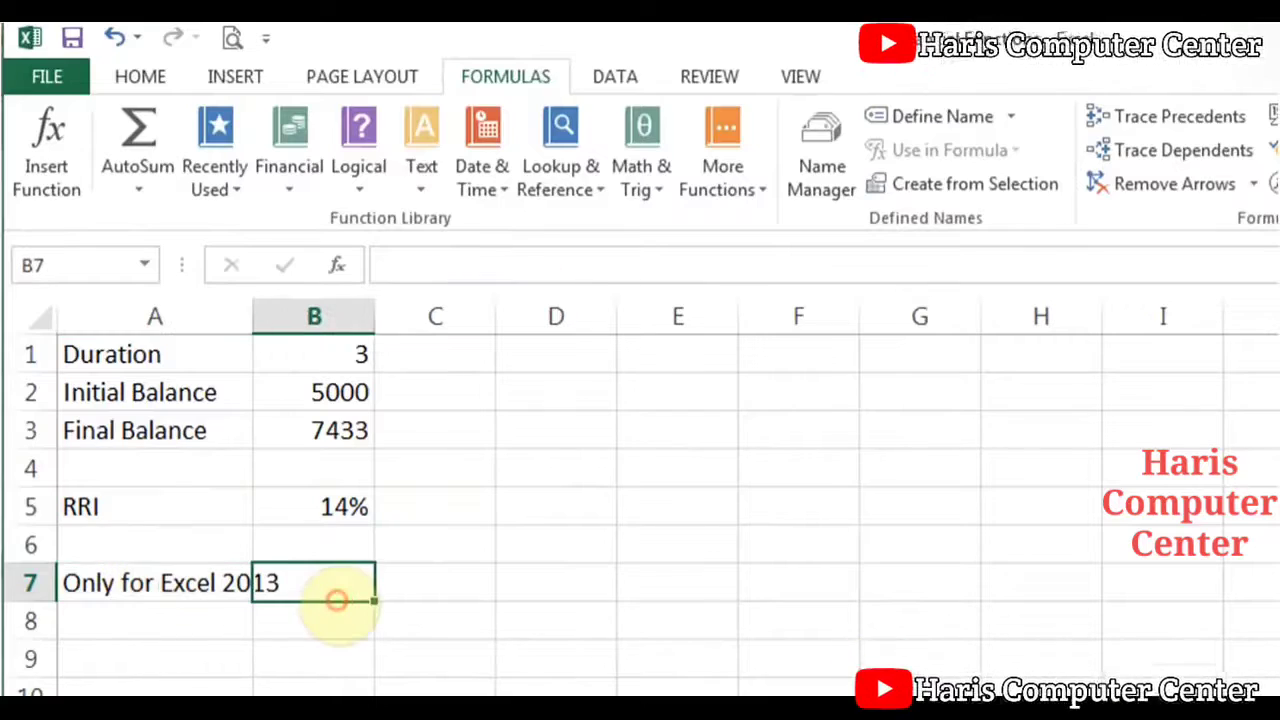
{"action": "left_click", "coordinate": [366, 651]}
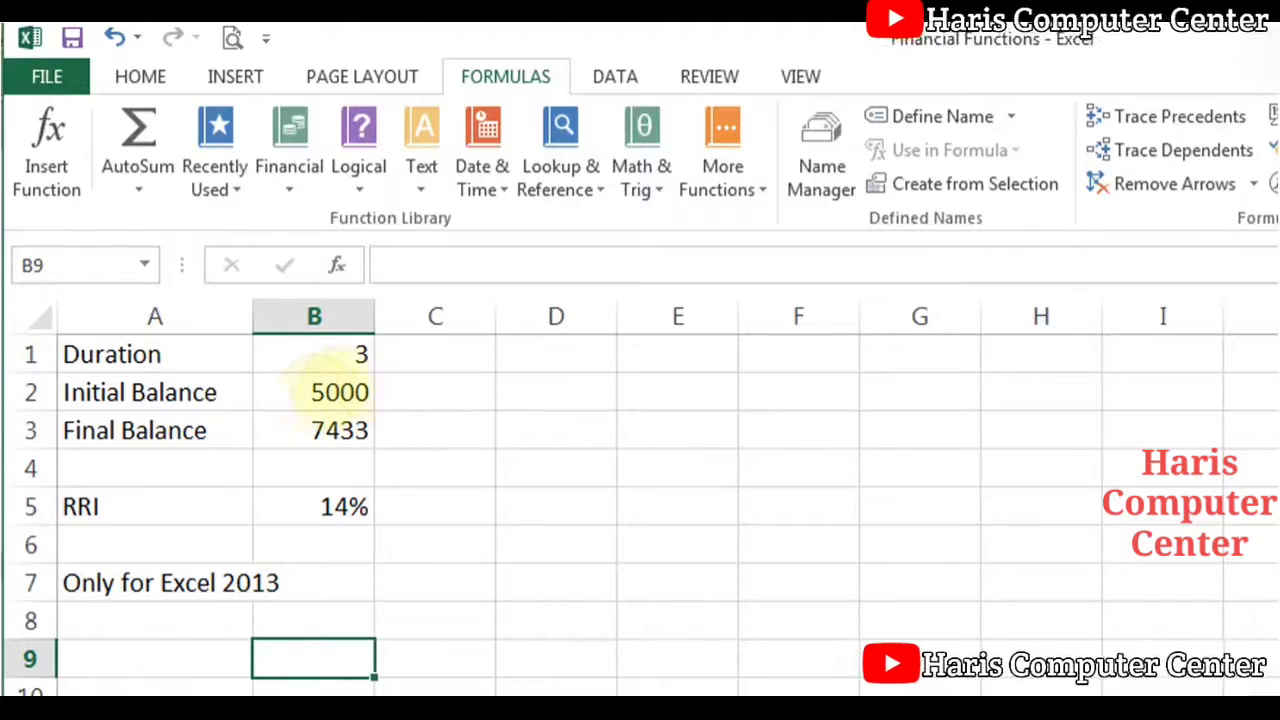
{"action": "left_click", "coordinate": [316, 392]}
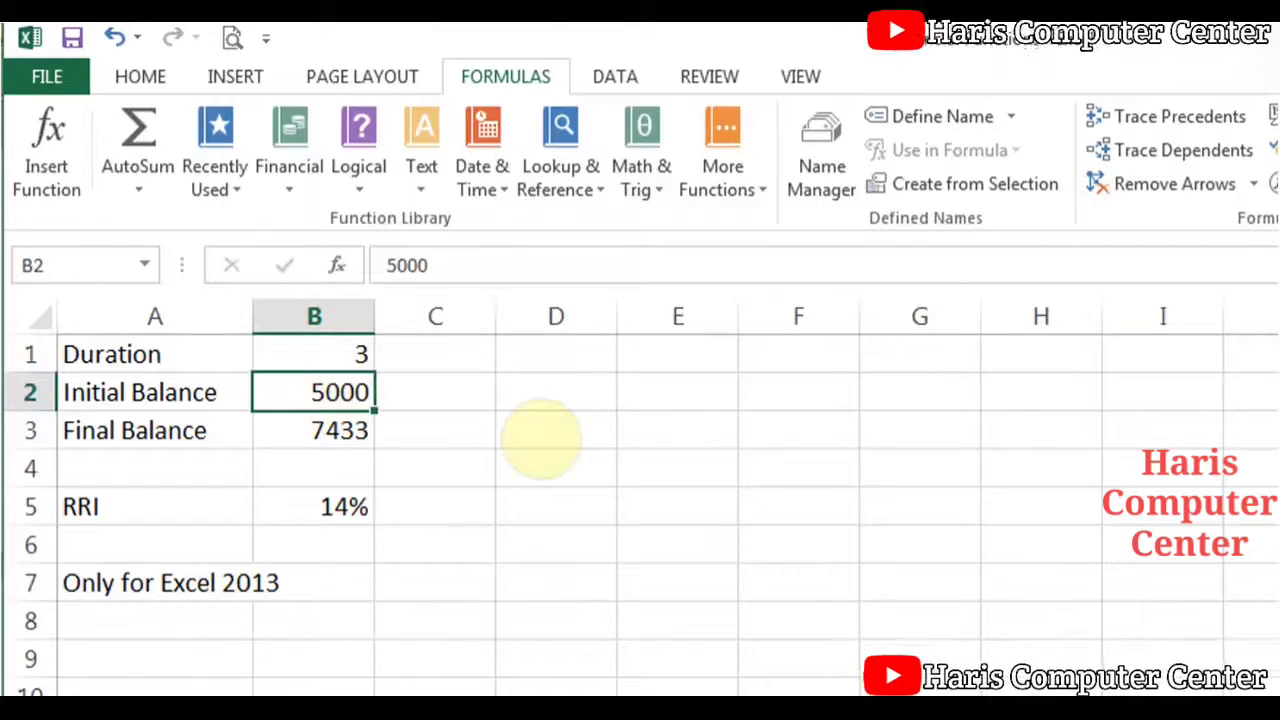
{"action": "left_click", "coordinate": [313, 430]}
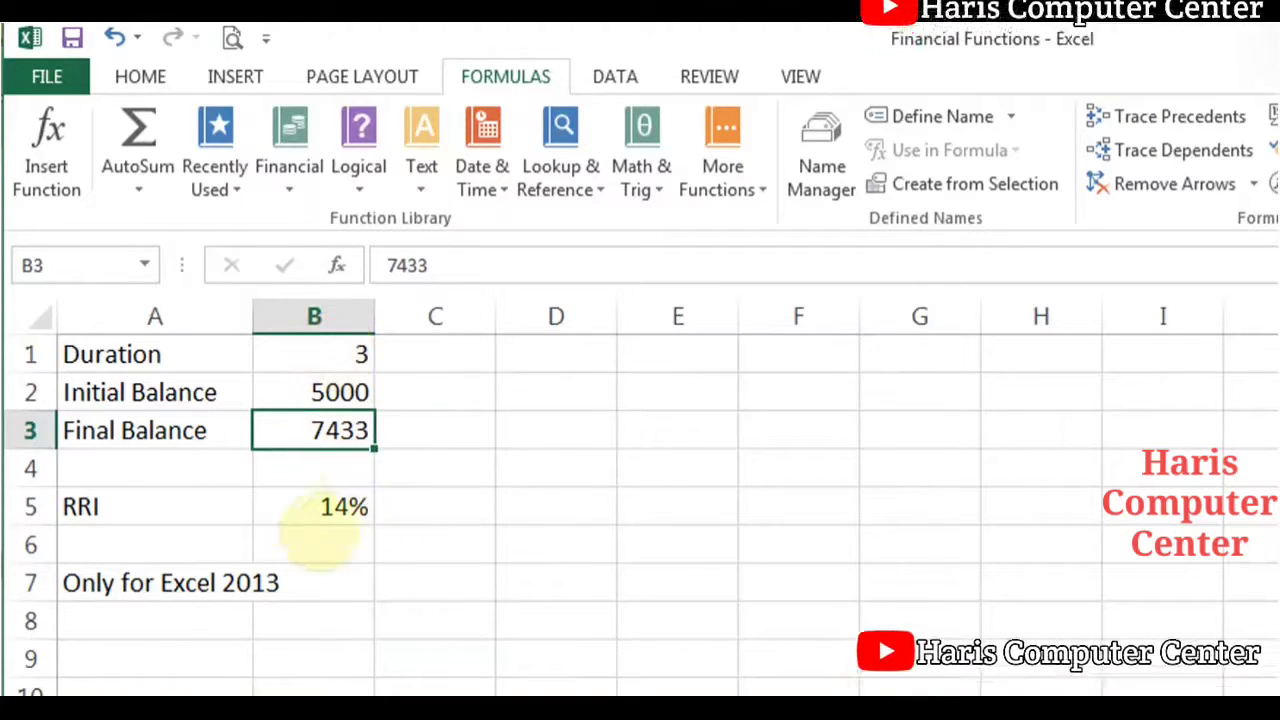
{"action": "left_click", "coordinate": [296, 505]}
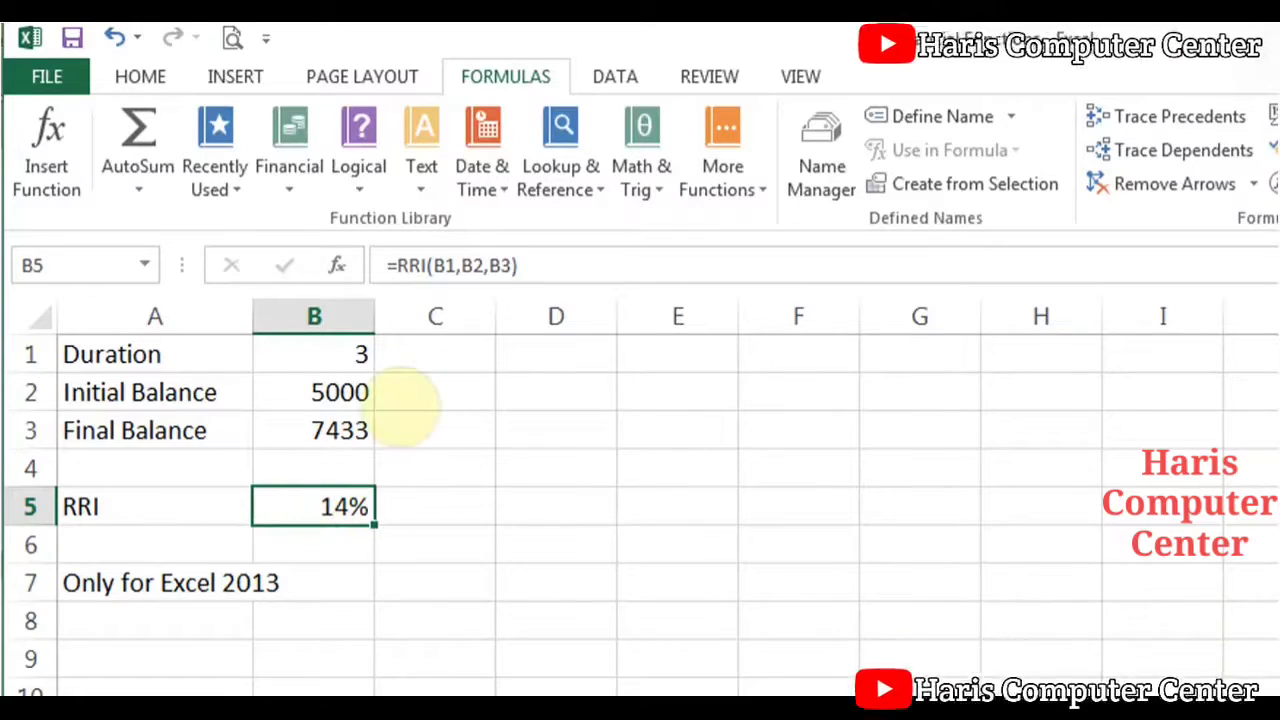
Step: Locate RRI among the financial functions and examine the Nper, Pv and Fv arguments of the RRI formula in B5
{"action": "left_click", "coordinate": [289, 172]}
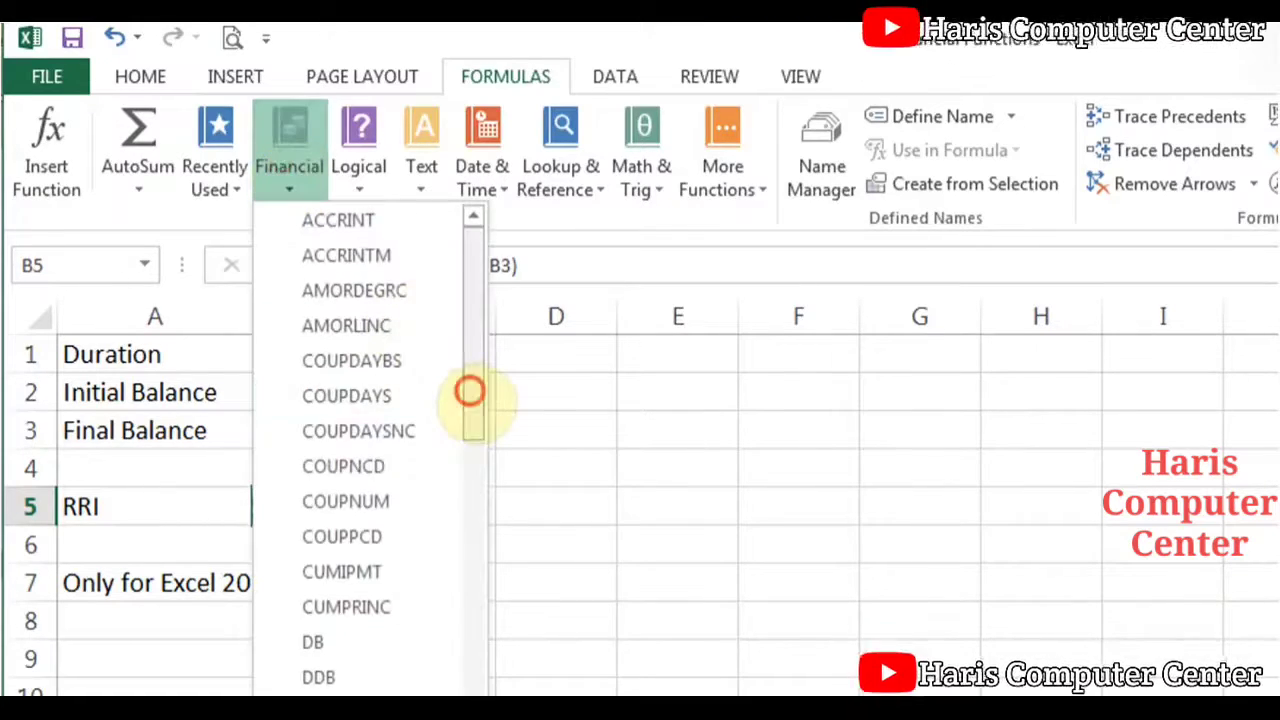
{"action": "left_click_drag", "start_coordinate": [466, 391], "coordinate": [478, 695]}
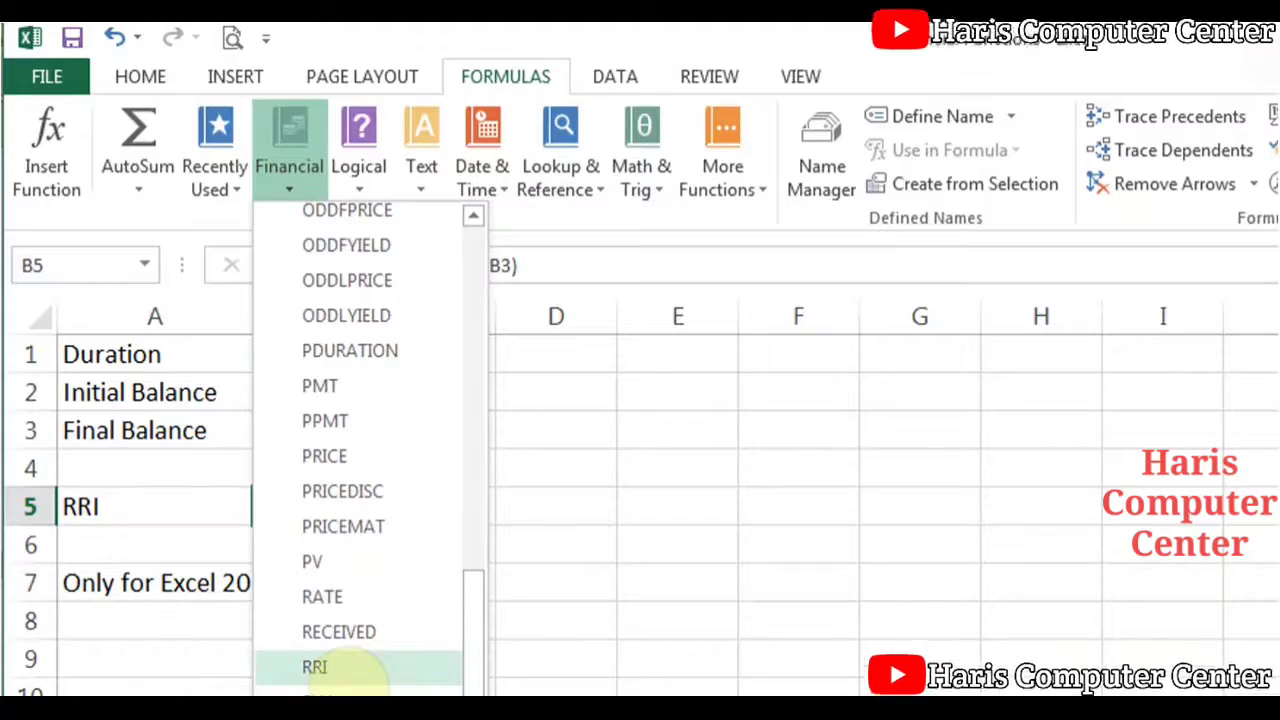
{"action": "left_click", "coordinate": [571, 490]}
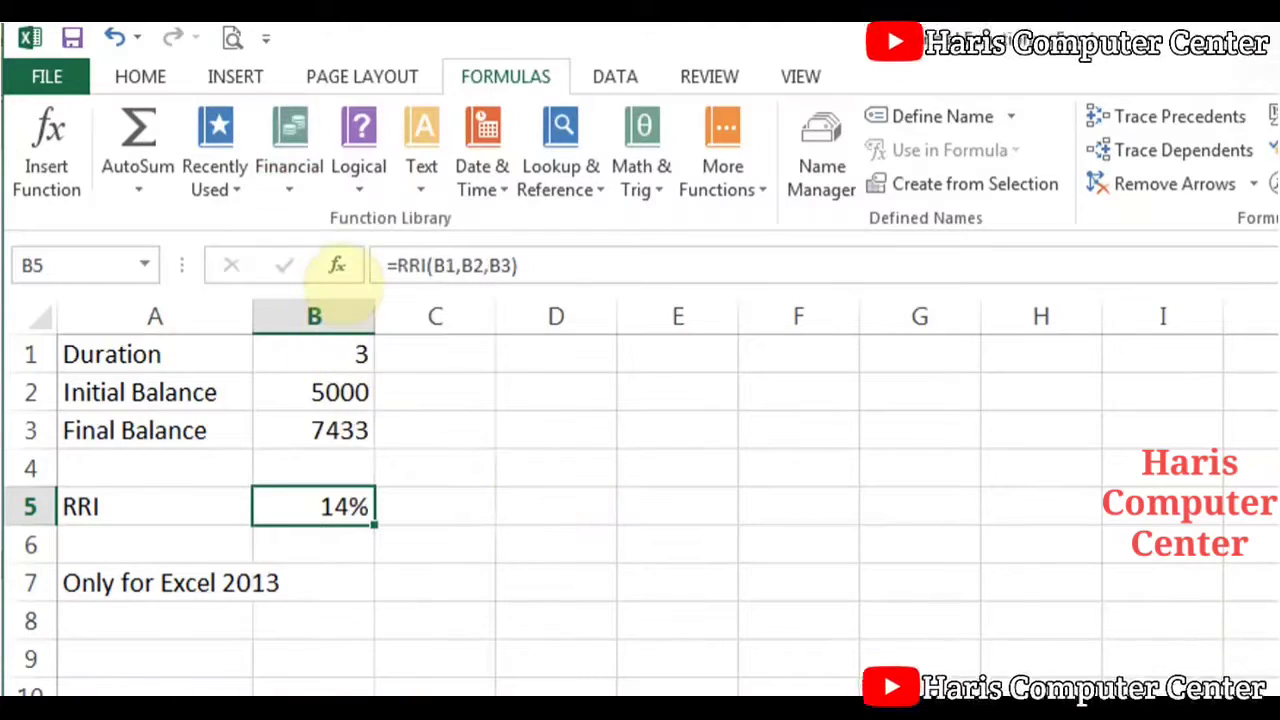
{"action": "left_click", "coordinate": [337, 265]}
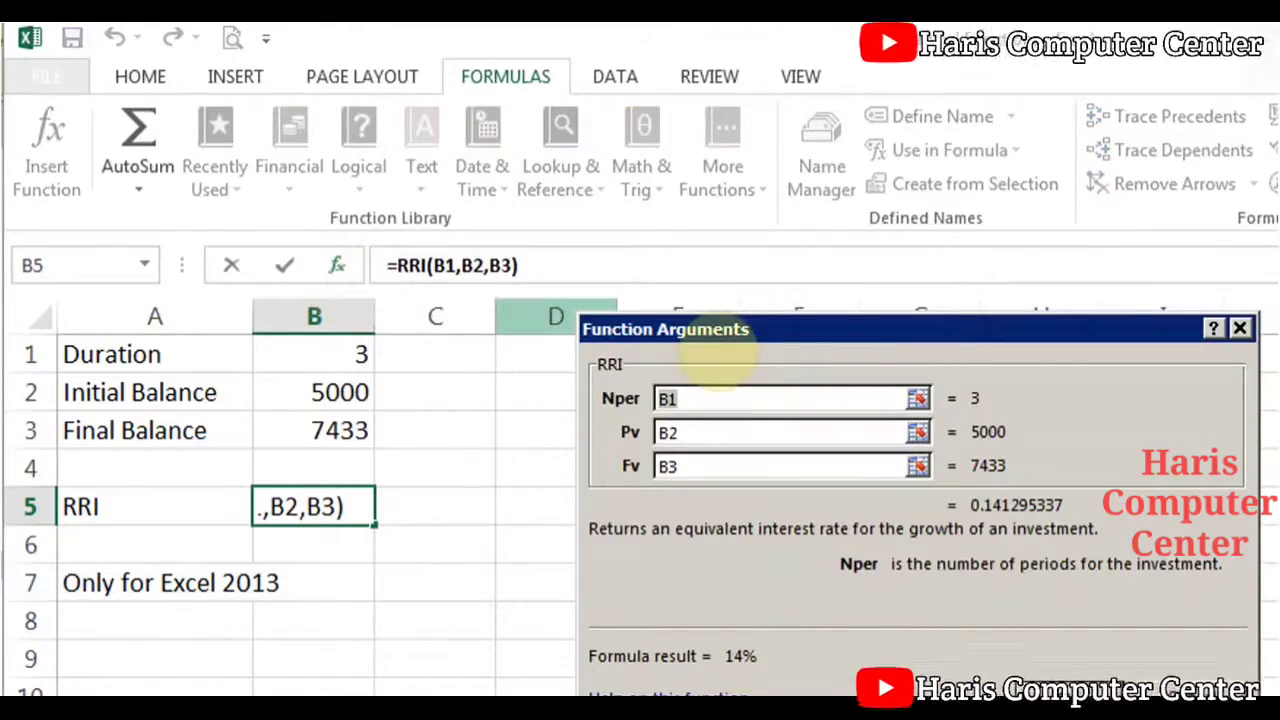
{"action": "left_click_drag", "start_coordinate": [720, 338], "coordinate": [563, 338]}
{"action": "left_click", "coordinate": [547, 390]}
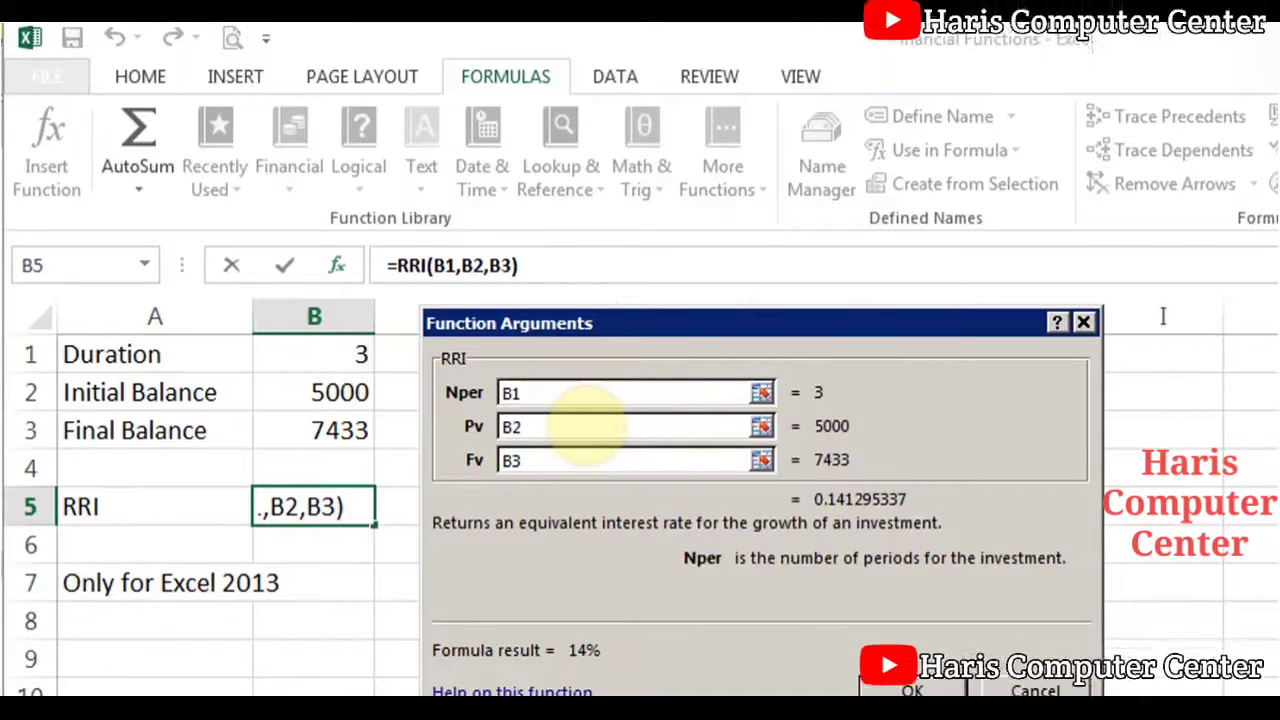
{"action": "left_click", "coordinate": [585, 427]}
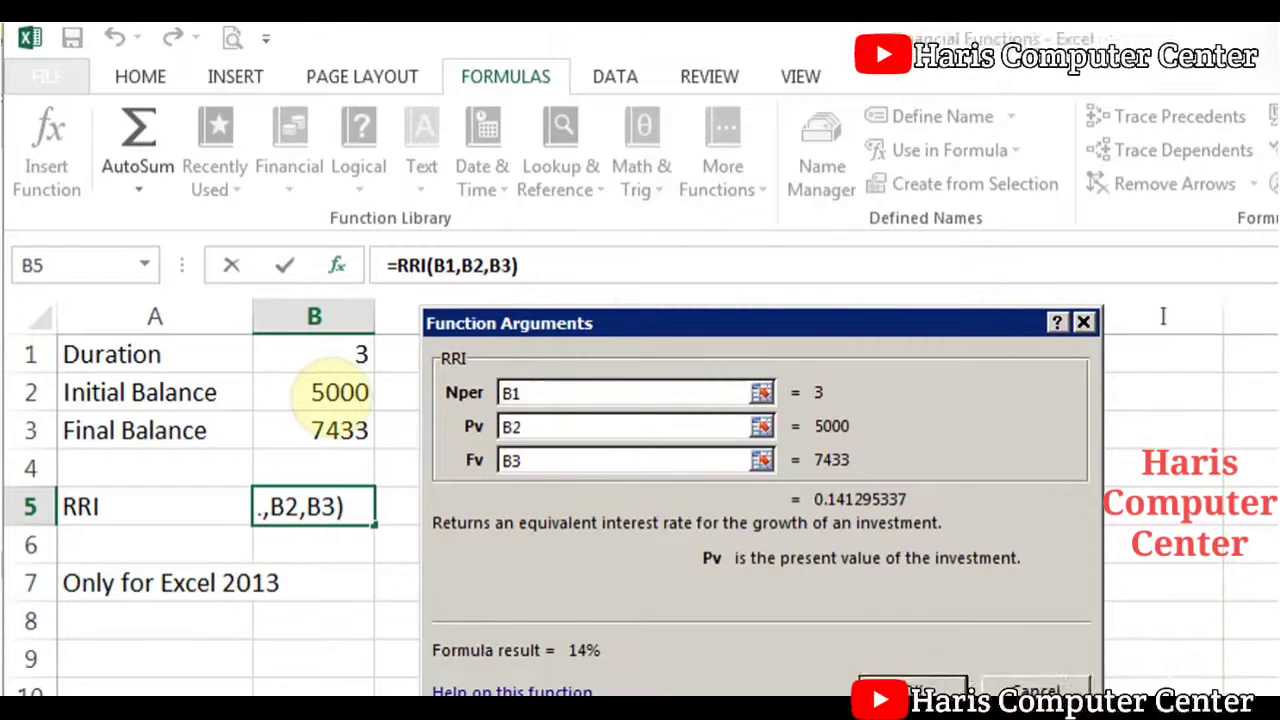
{"action": "left_click", "coordinate": [543, 460]}
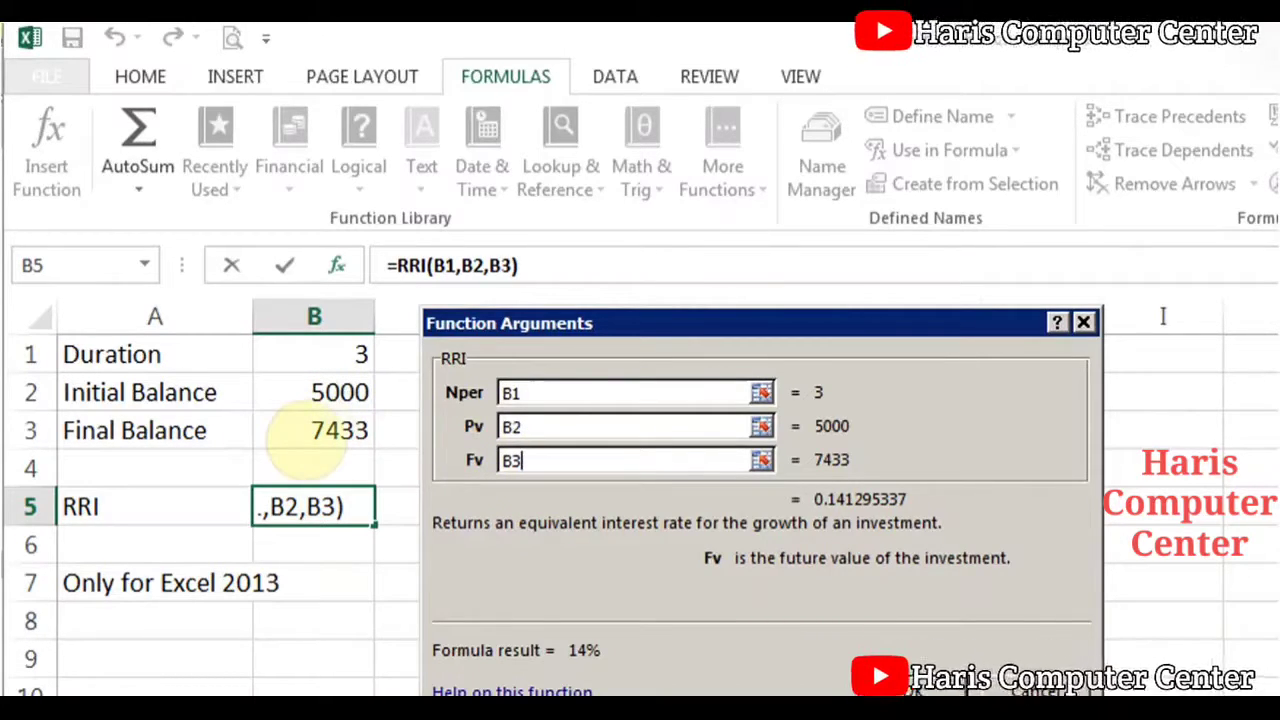
{"action": "left_click", "coordinate": [895, 693]}
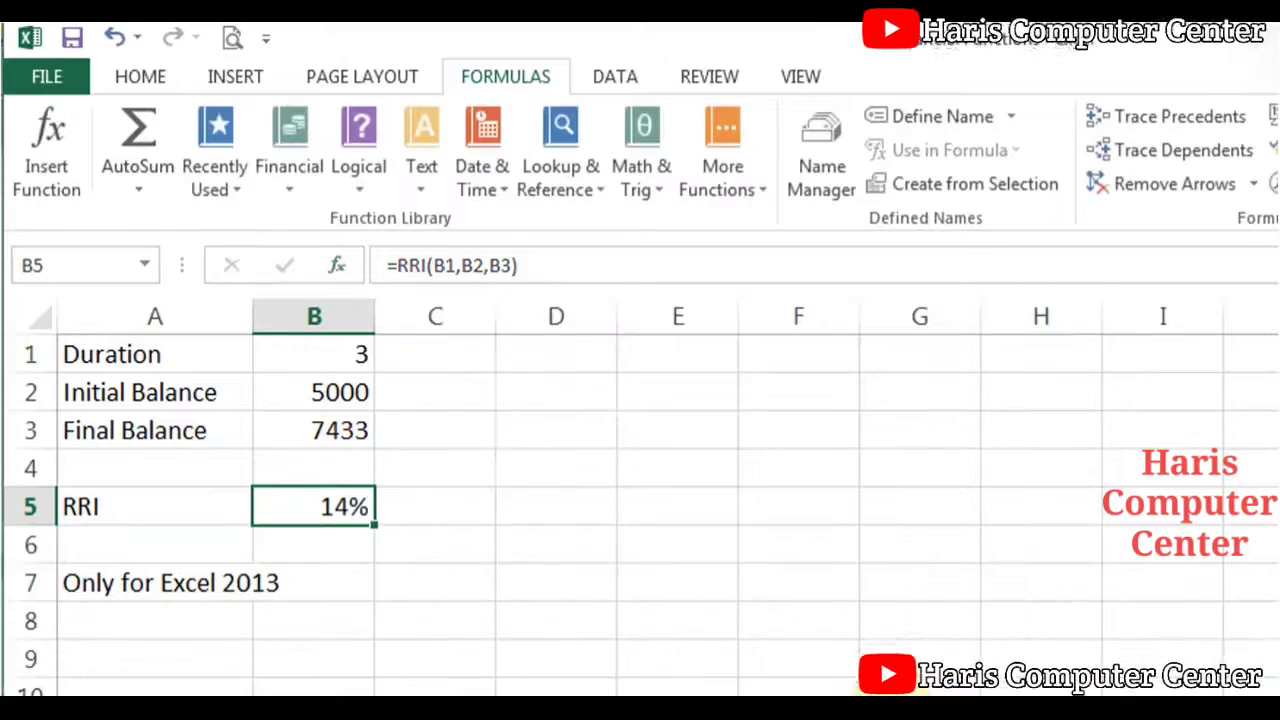
Step: Set the initial balance in B2 to 2000 and the duration in B1 to 5
{"action": "left_click", "coordinate": [343, 393]}
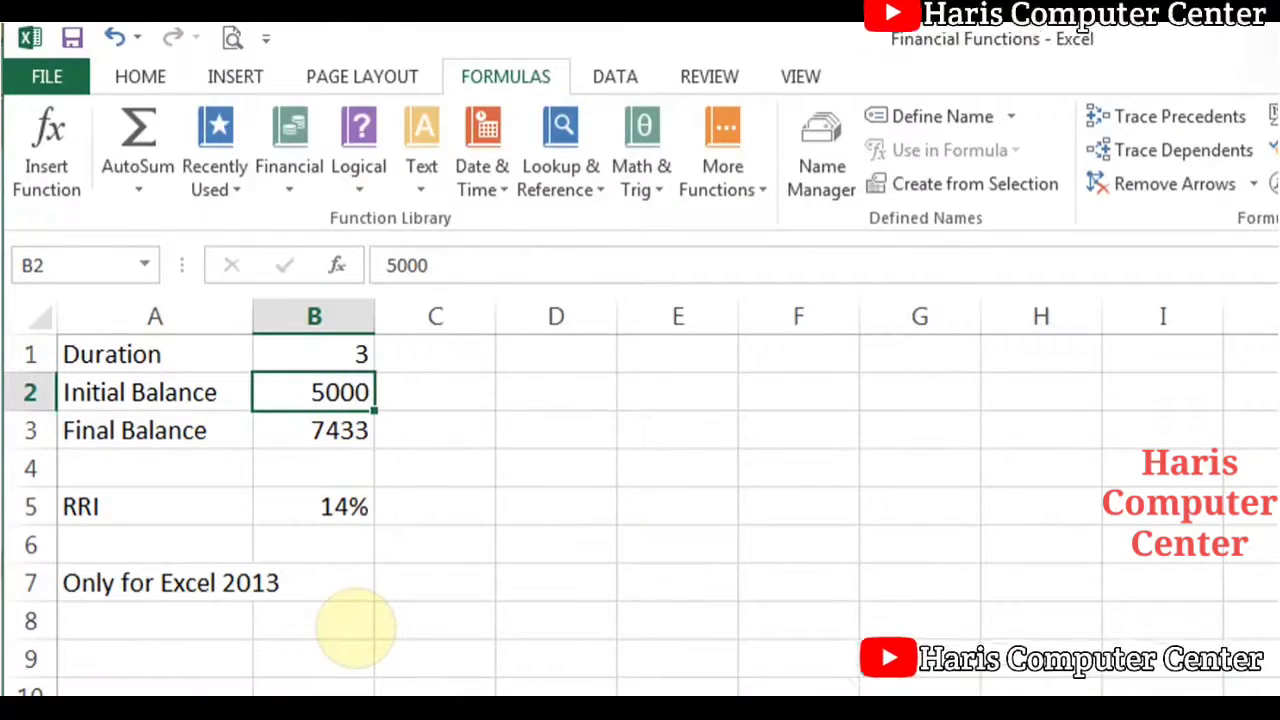
{"action": "type", "text": "2000"}
{"action": "key", "text": "Return"}
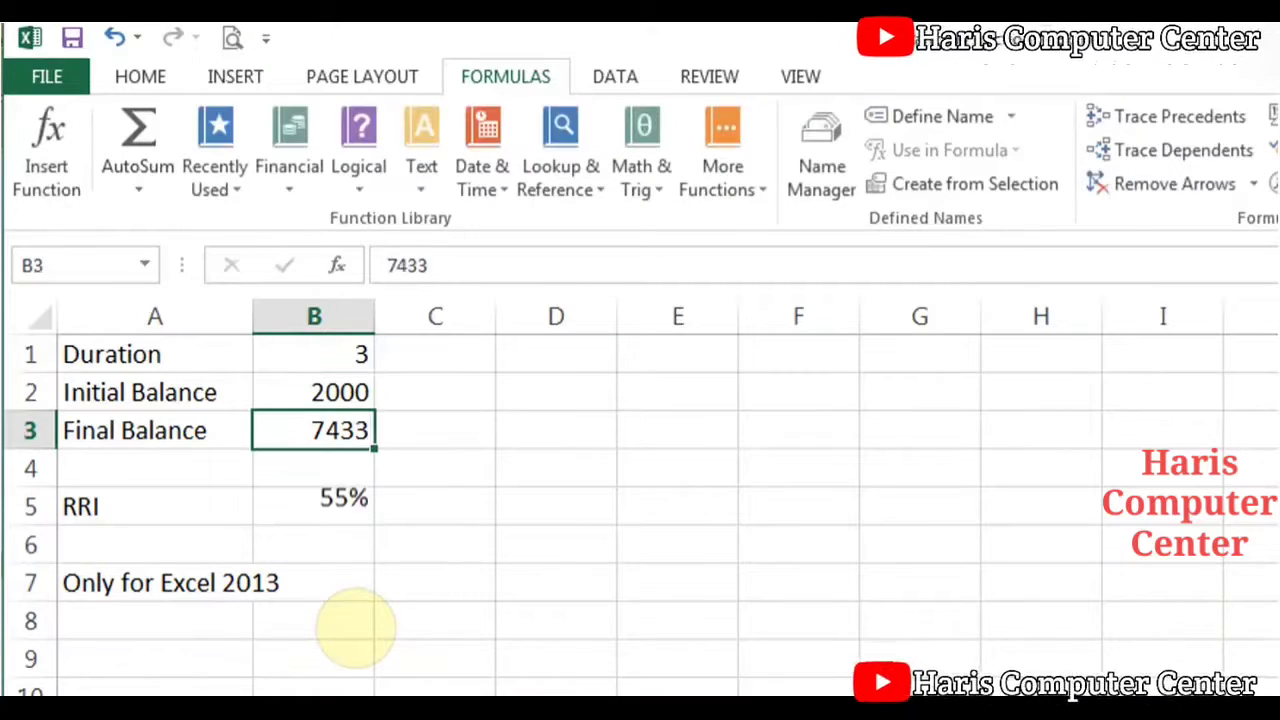
{"action": "key", "text": "Up"}
{"action": "key", "text": "Up"}
{"action": "type", "text": "5"}
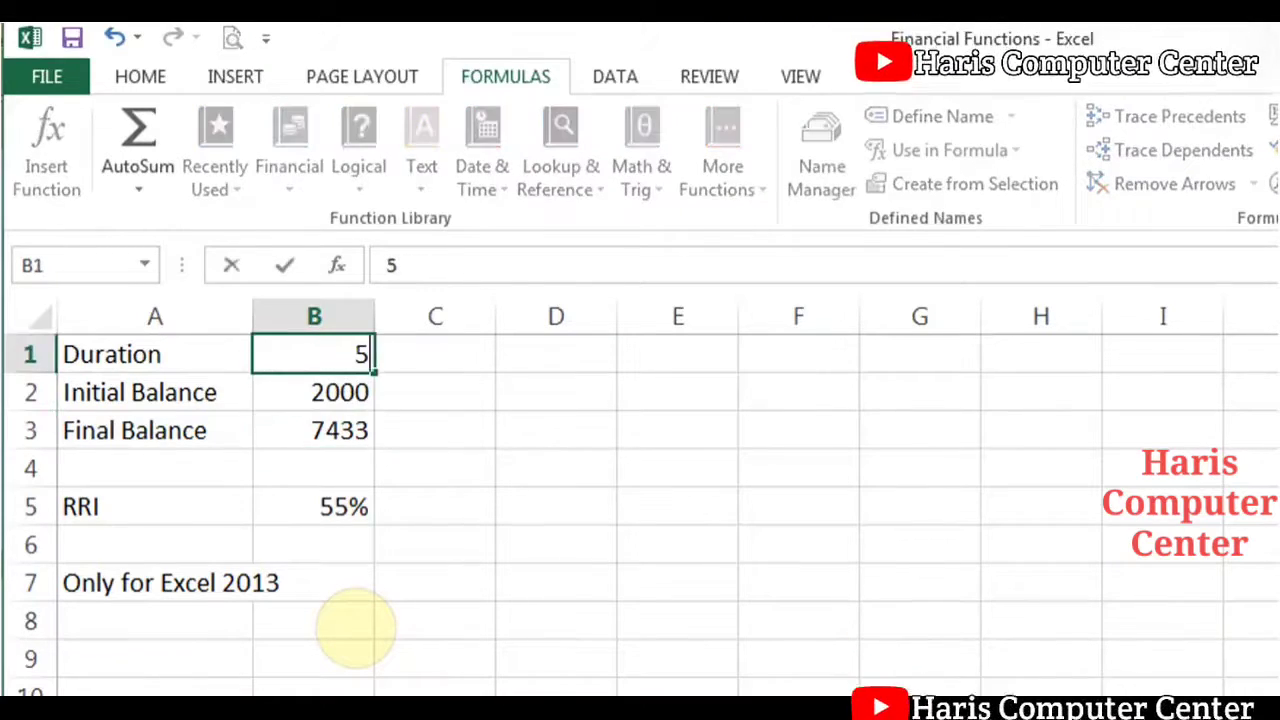
{"action": "key", "text": "Return"}
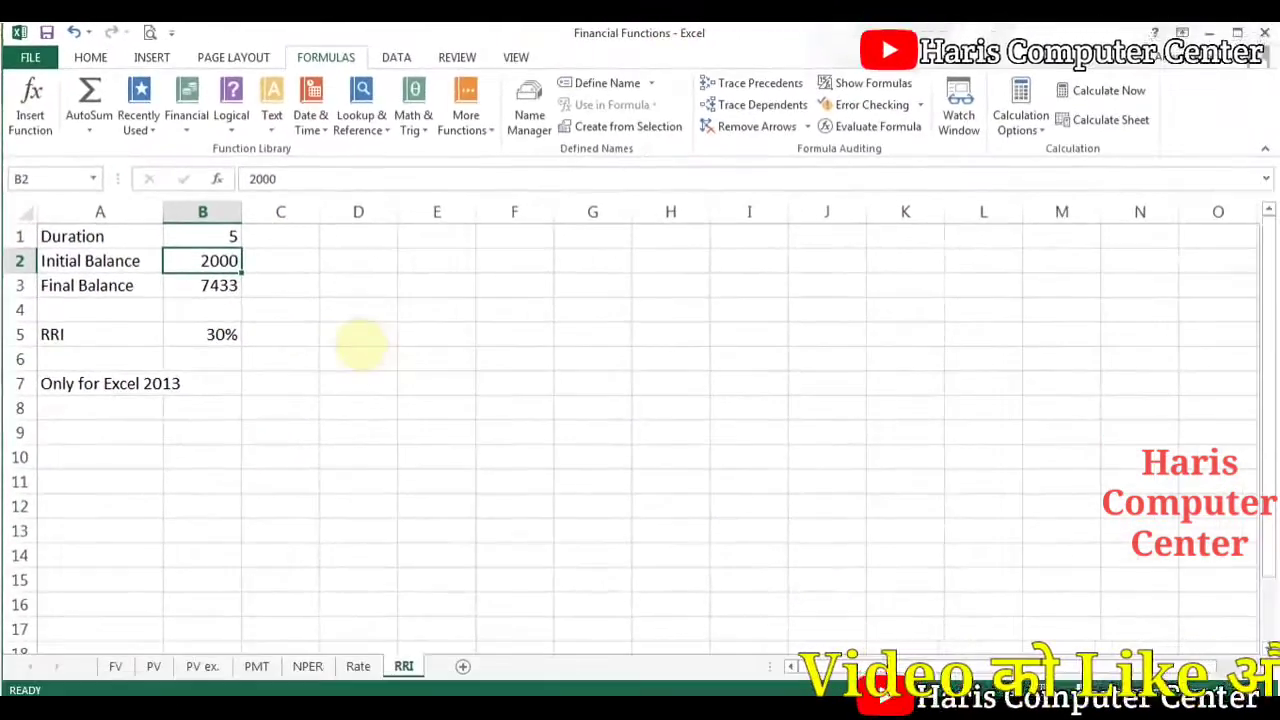
Step: From empty cell D5, view the arguments of the CUMPRINC financial function without inserting it
{"action": "left_click", "coordinate": [358, 336]}
{"action": "left_click", "coordinate": [186, 118]}
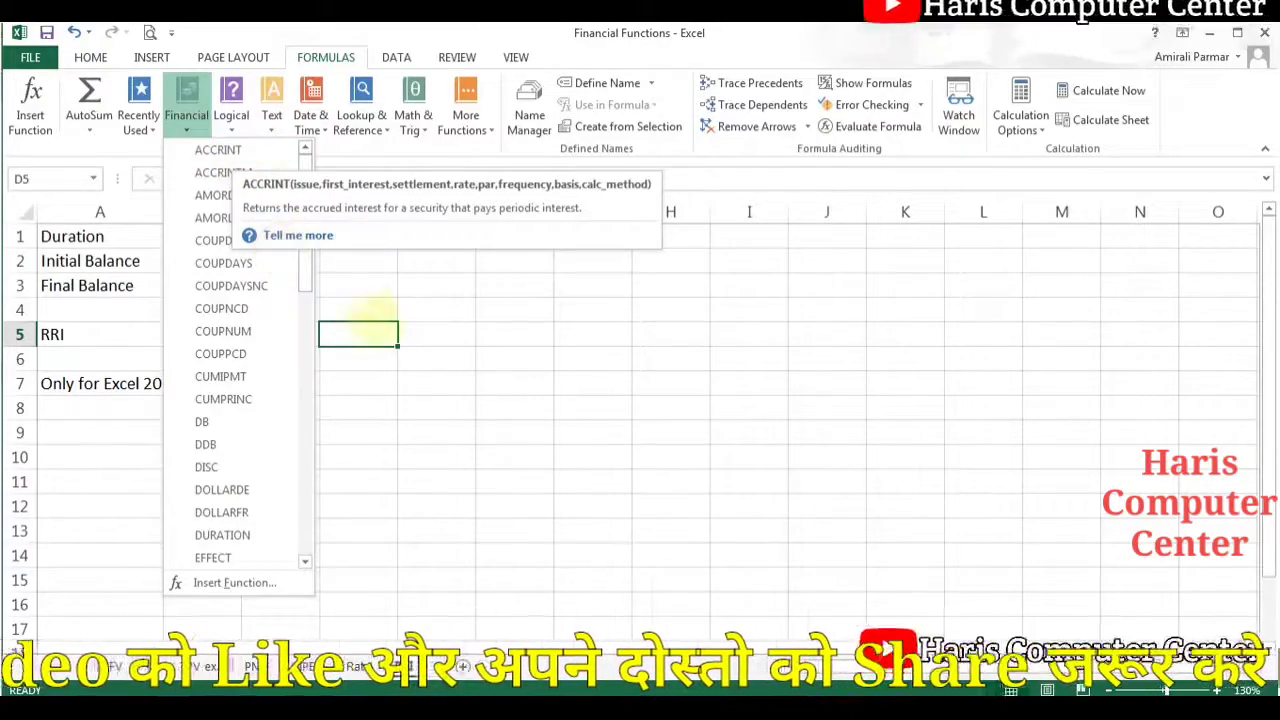
{"action": "left_click", "coordinate": [352, 335]}
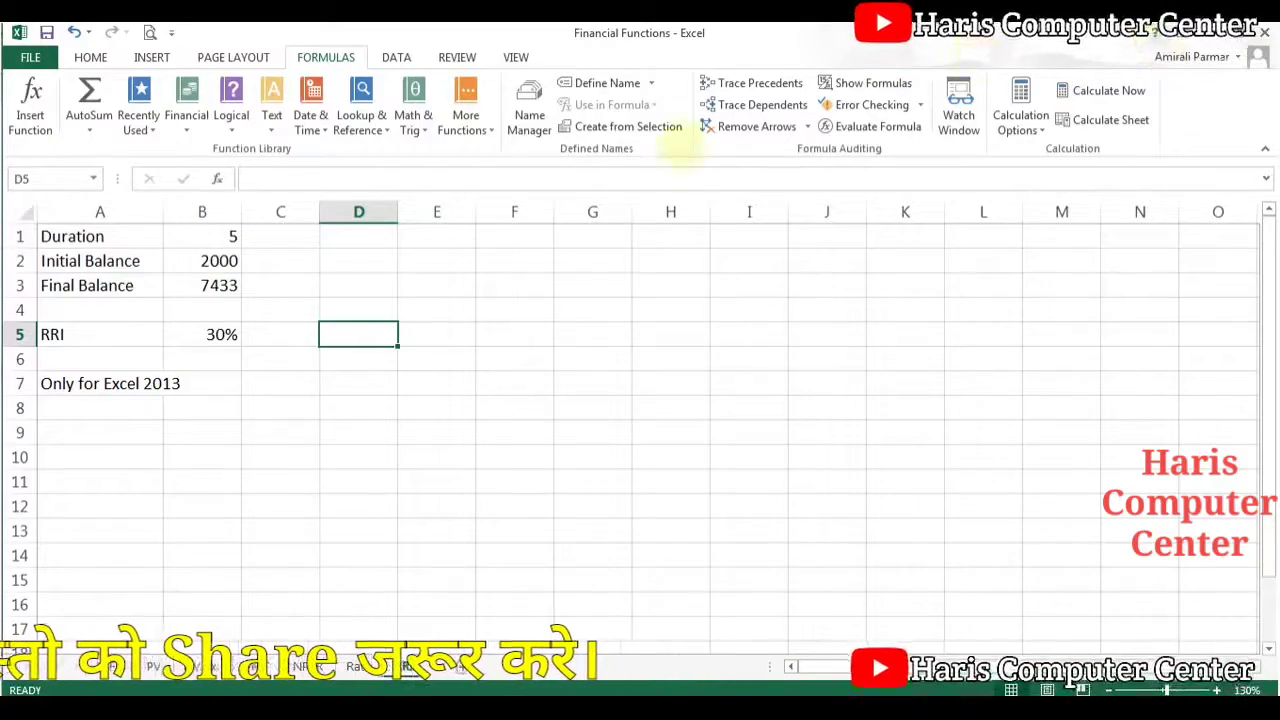
{"action": "left_click", "coordinate": [187, 120]}
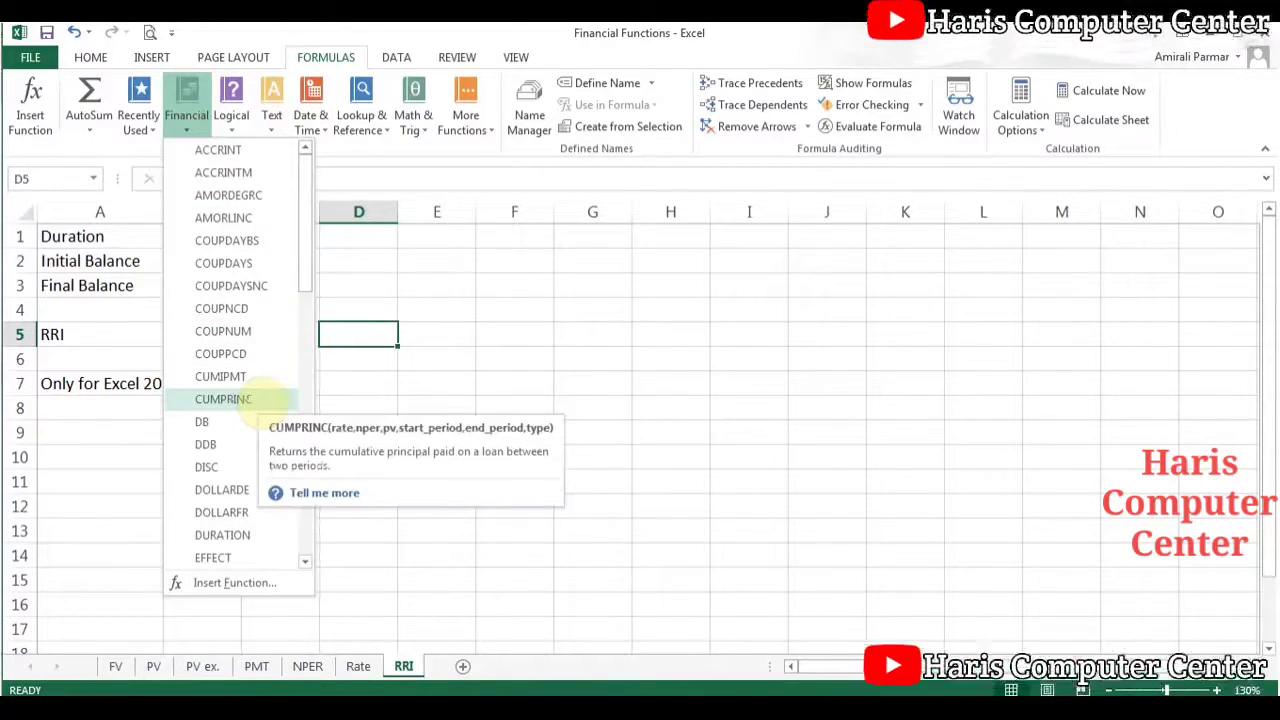
{"action": "left_click", "coordinate": [264, 399]}
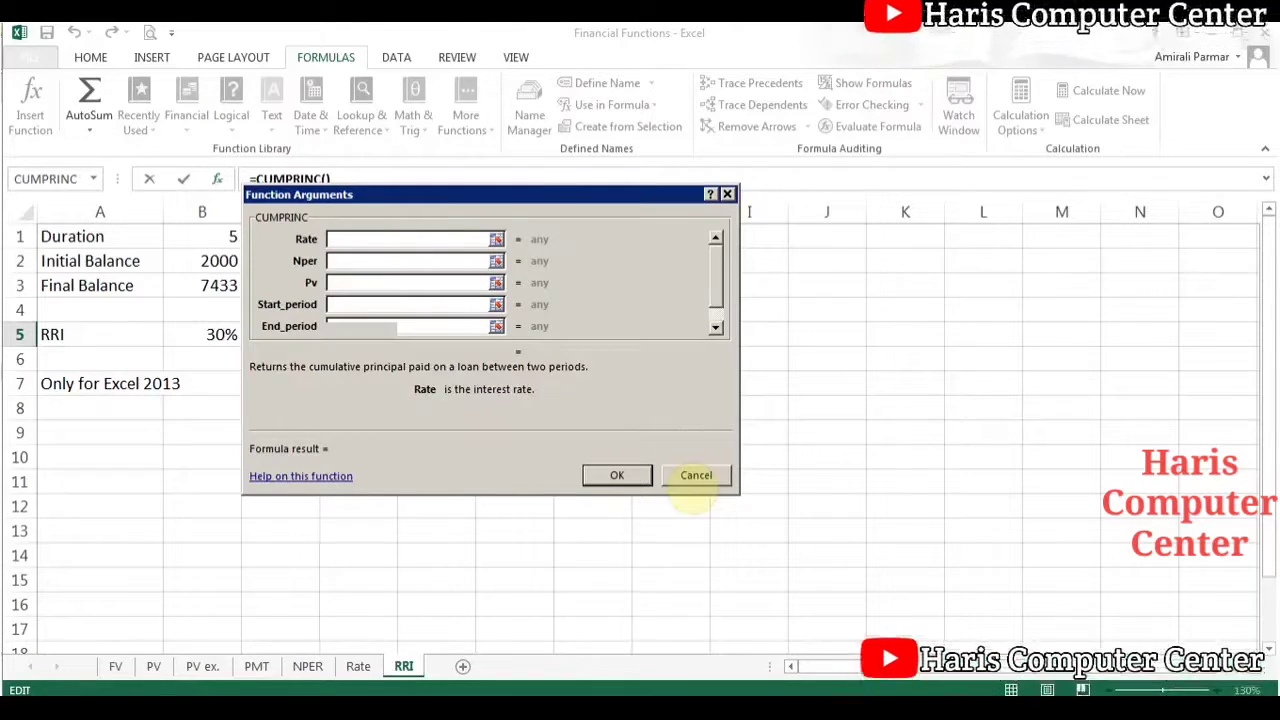
{"action": "left_click", "coordinate": [692, 478]}
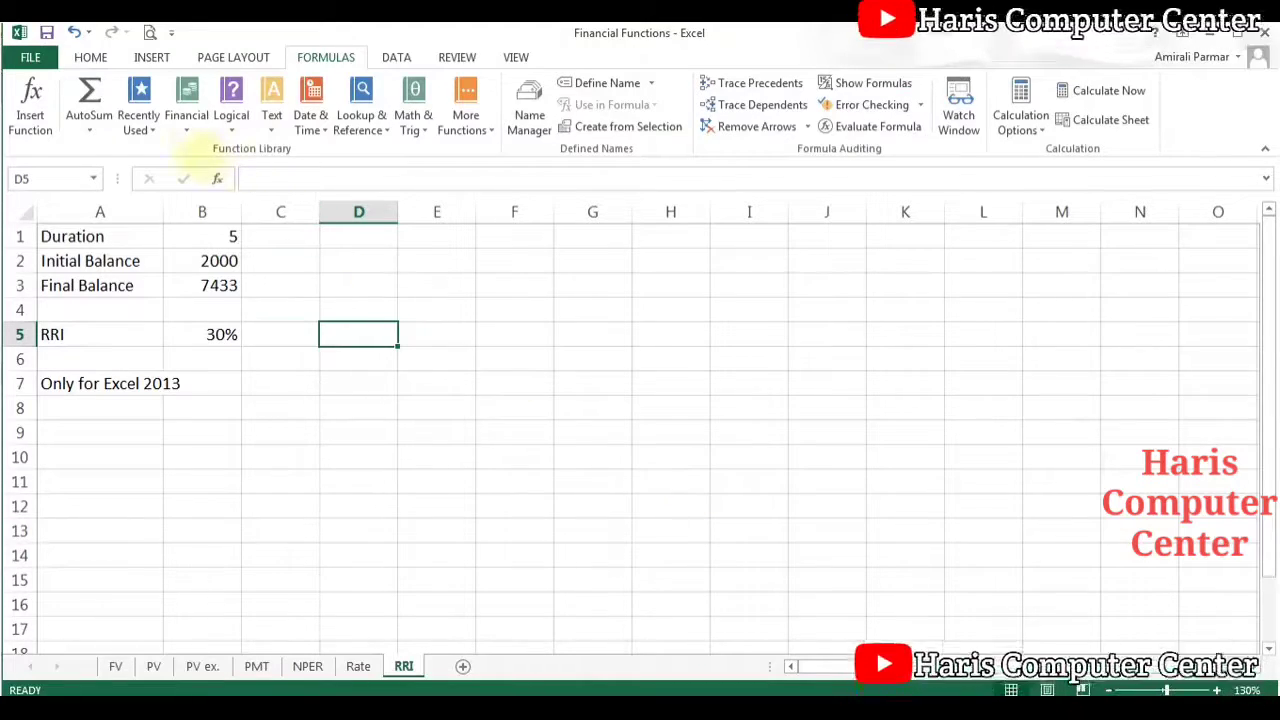
Step: Browse the remaining financial functions and read the description of SYD
{"action": "left_click", "coordinate": [187, 122]}
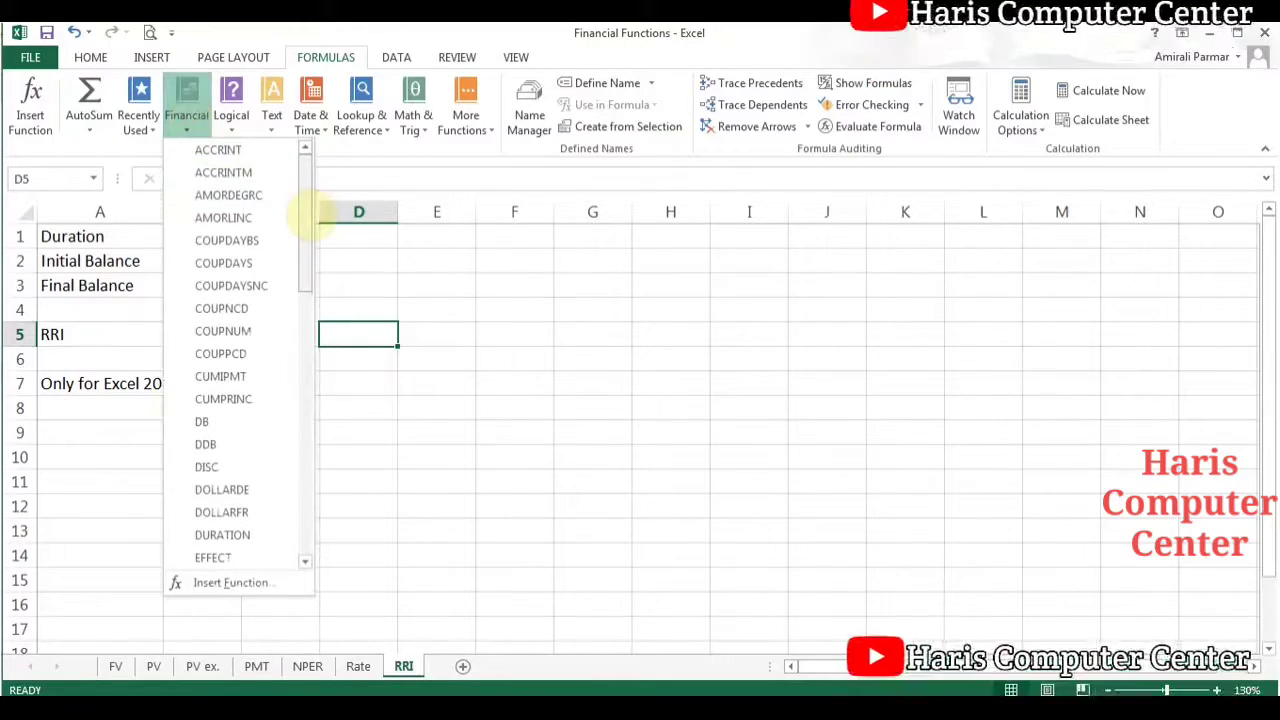
{"action": "left_click_drag", "start_coordinate": [307, 208], "coordinate": [309, 437]}
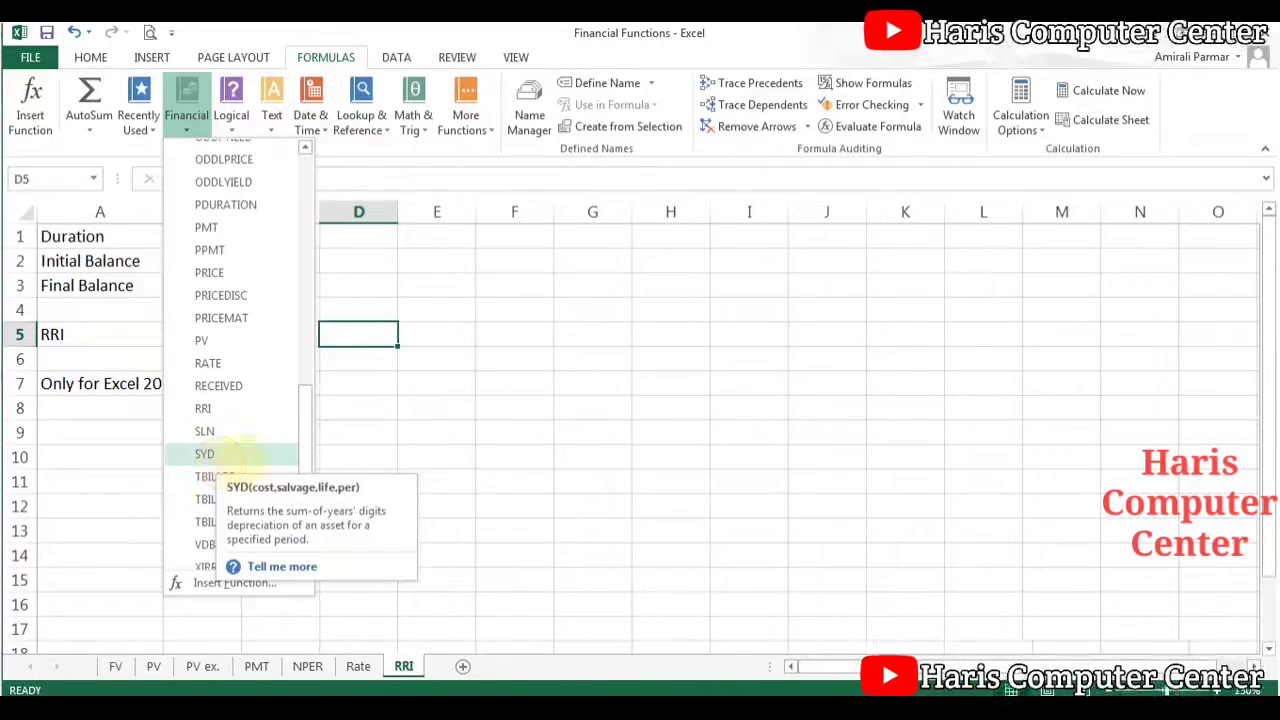
{"action": "left_click_drag", "start_coordinate": [306, 449], "coordinate": [300, 290]}
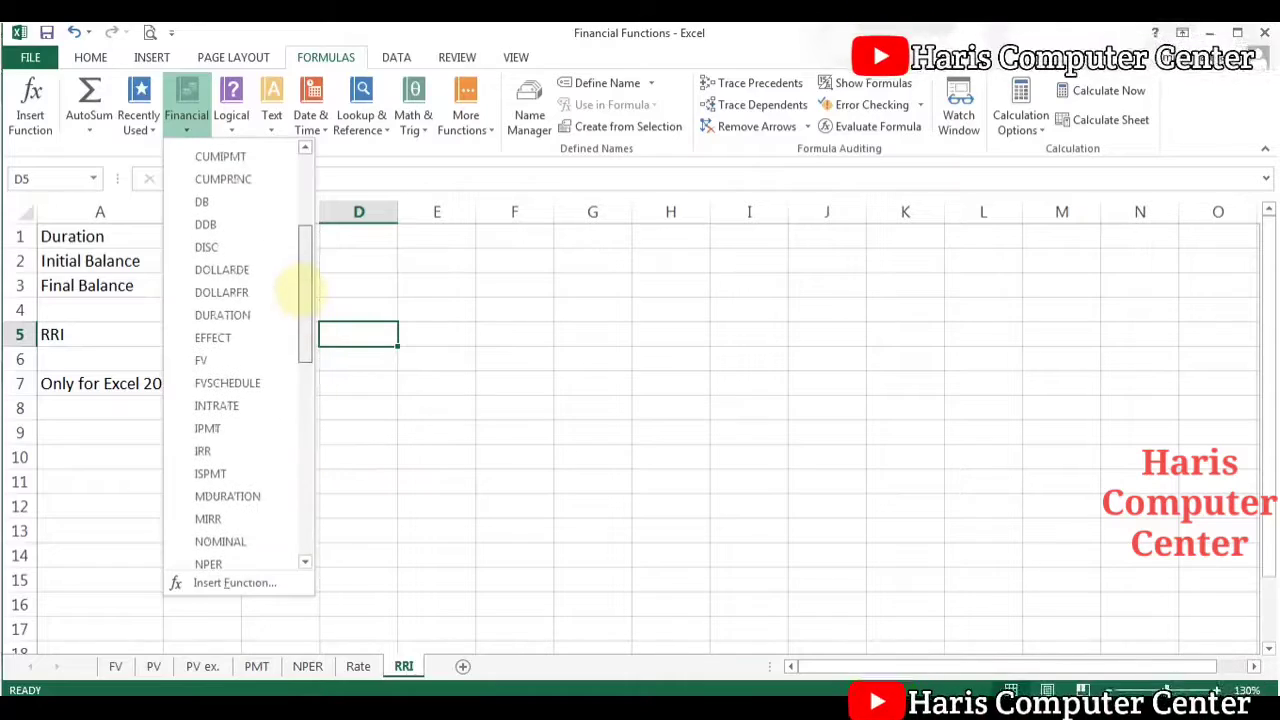